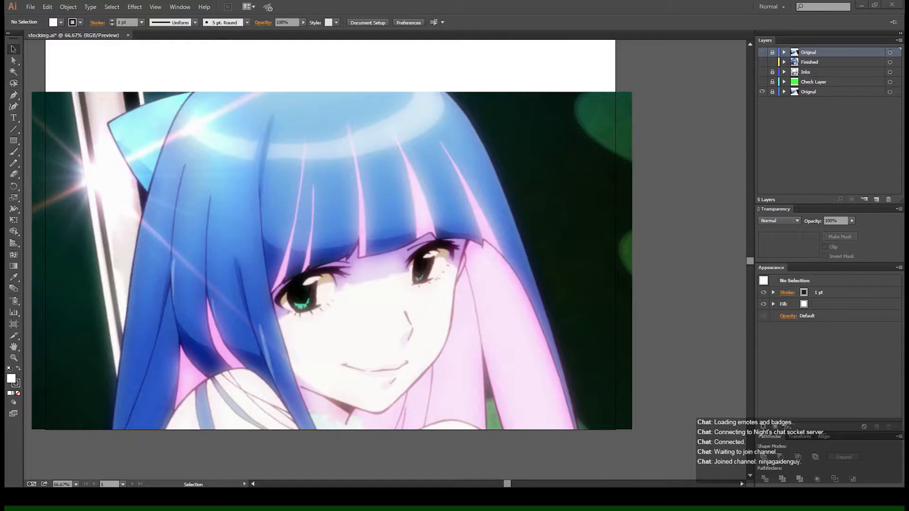
Show the Finished layer over the reference image and expand its sublayers.
left_click(437, 236)
left_click_drag(418, 249, 444, 254)
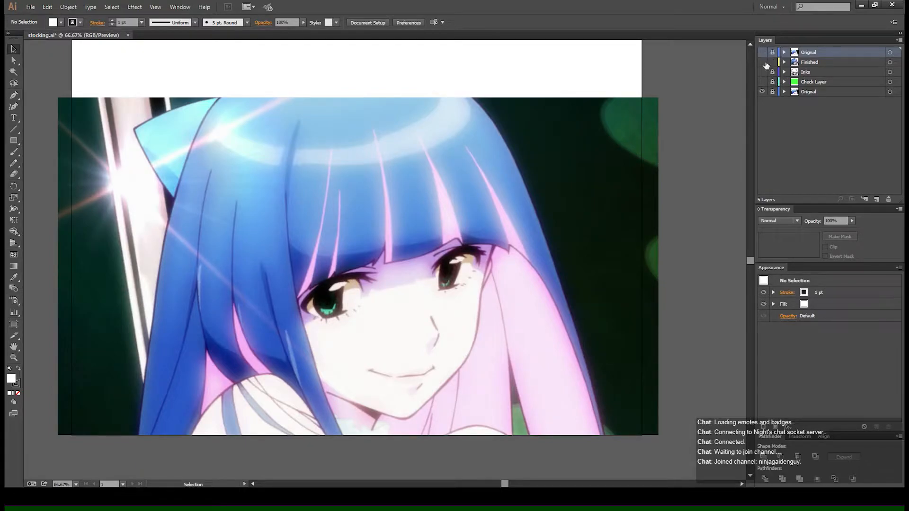
left_click(762, 62)
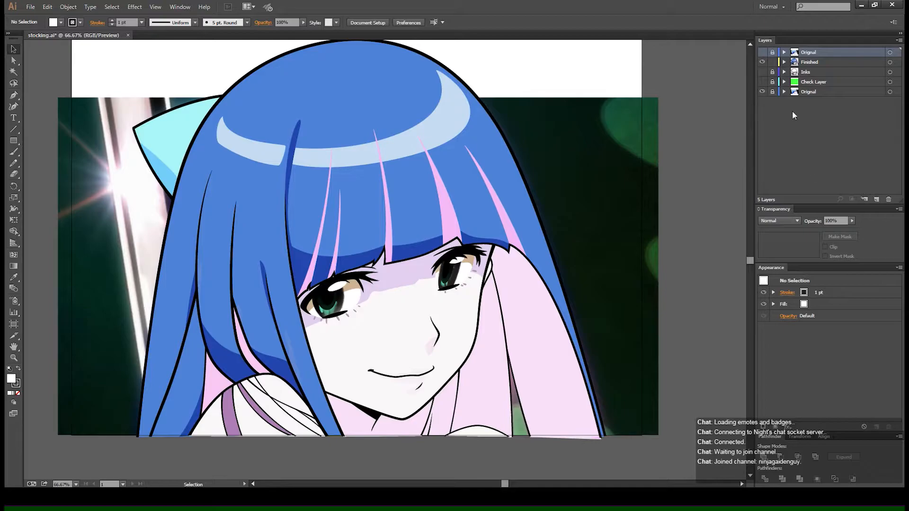
left_click(784, 62)
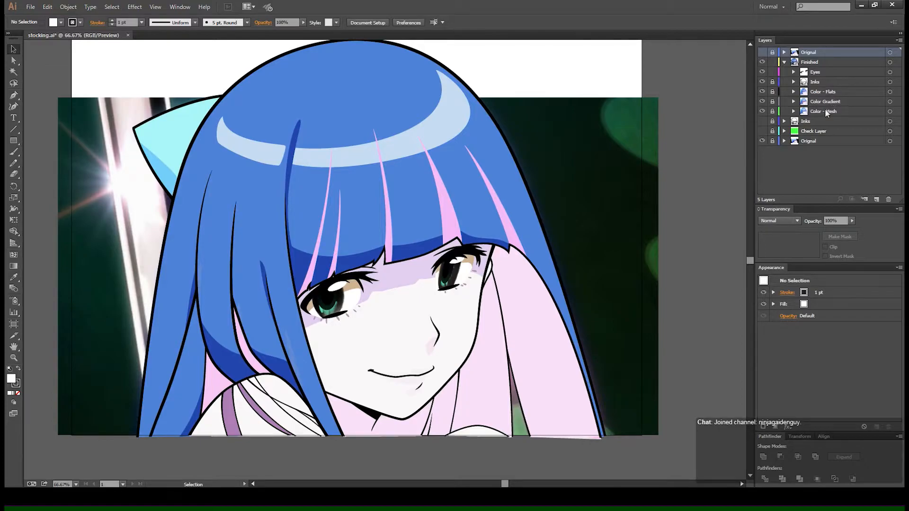
Hide the Color - Flats sublayer and toggle the Color Gradient sublayer to compare it with Color - Mesh.
left_click(762, 92)
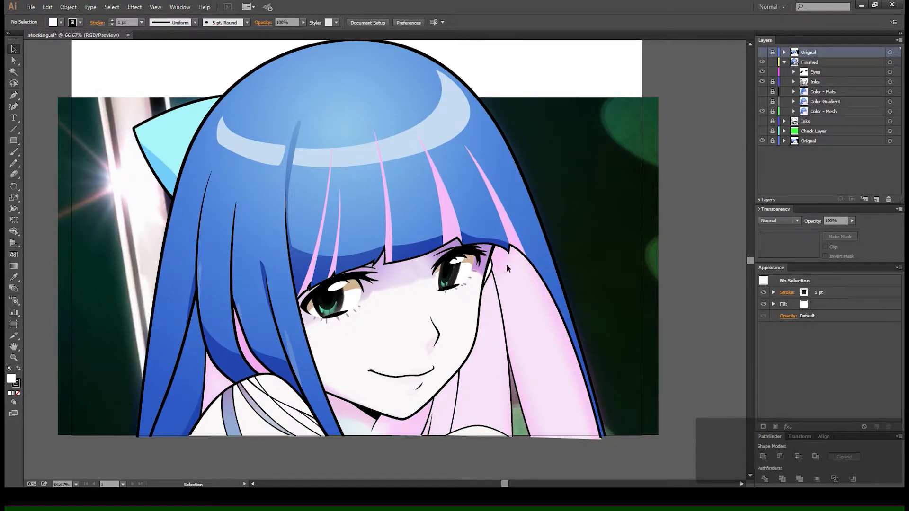
left_click(763, 102)
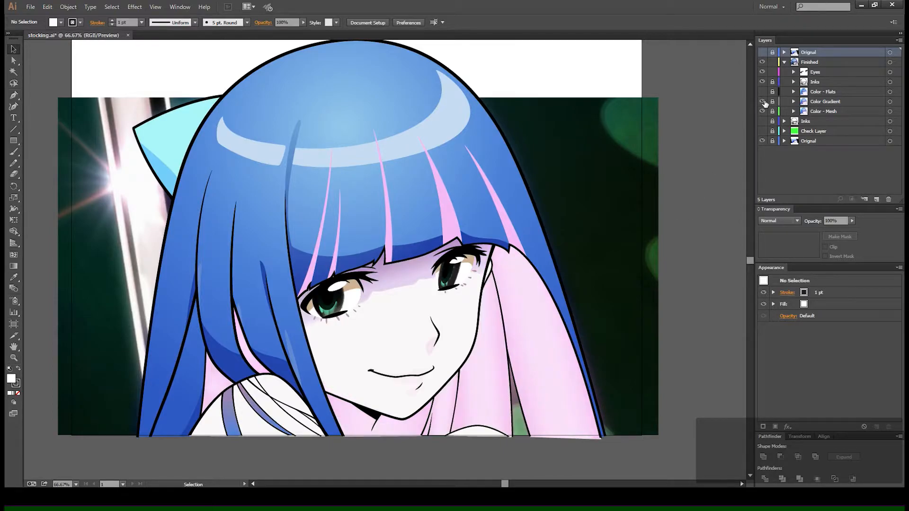
left_click(763, 102)
left_click(763, 102)
left_click(763, 102)
left_click(763, 102)
left_click(763, 102)
left_click(763, 102)
left_click(763, 102)
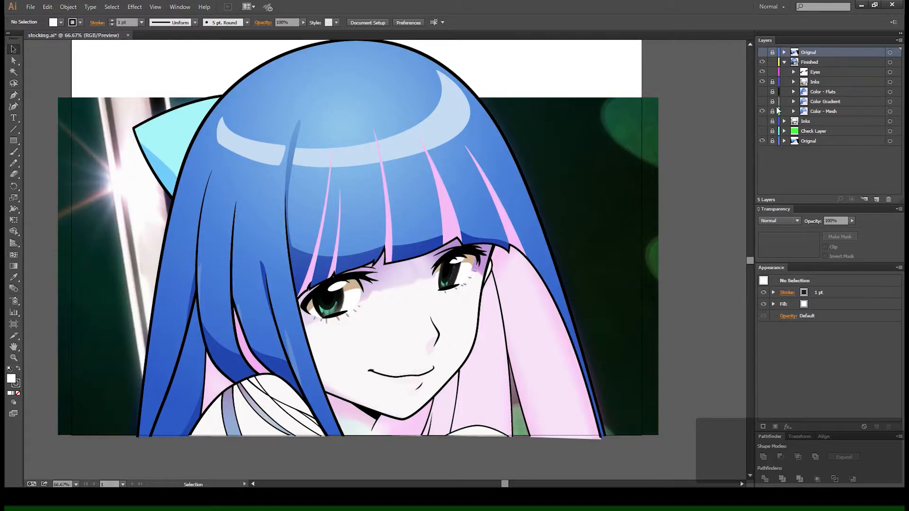
Hide the Color - Mesh sublayer, then collapse and hide the Finished layer and show the separate Inks layer.
left_click(761, 111)
left_click(762, 82)
left_click(762, 82)
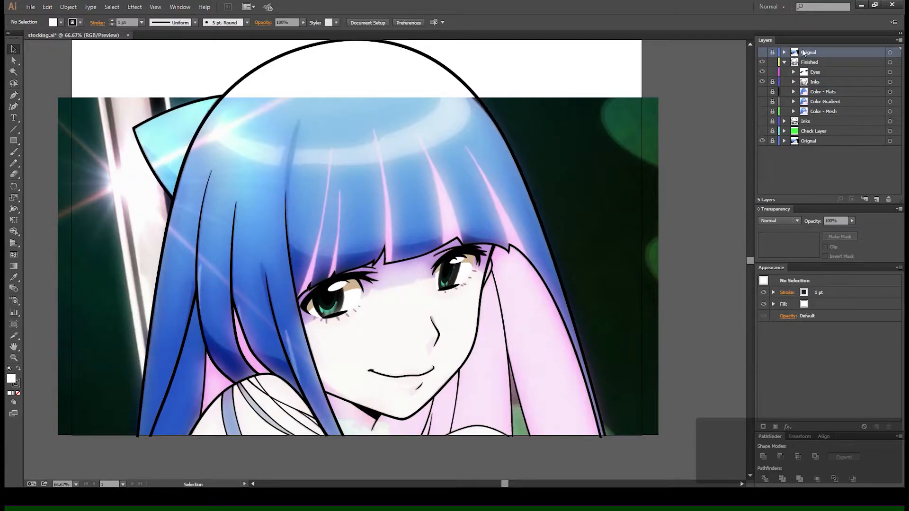
left_click(784, 62)
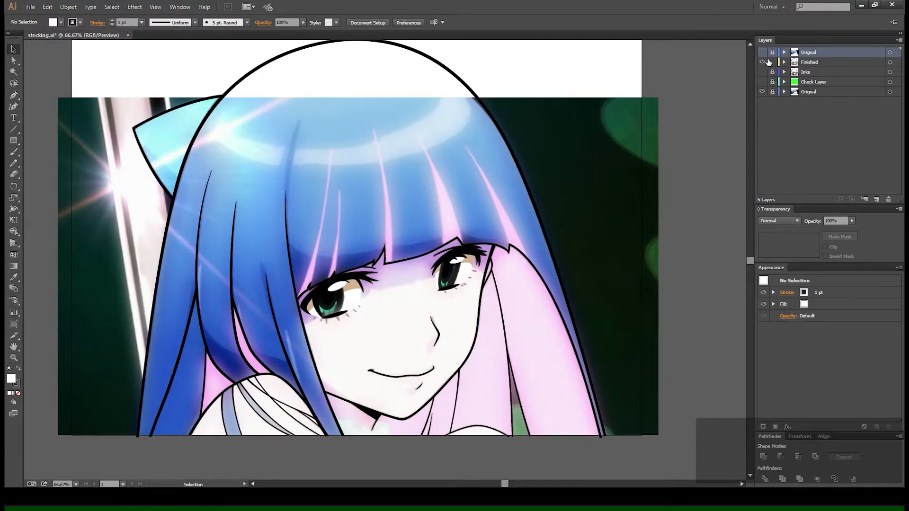
left_click(761, 62)
left_click(762, 72)
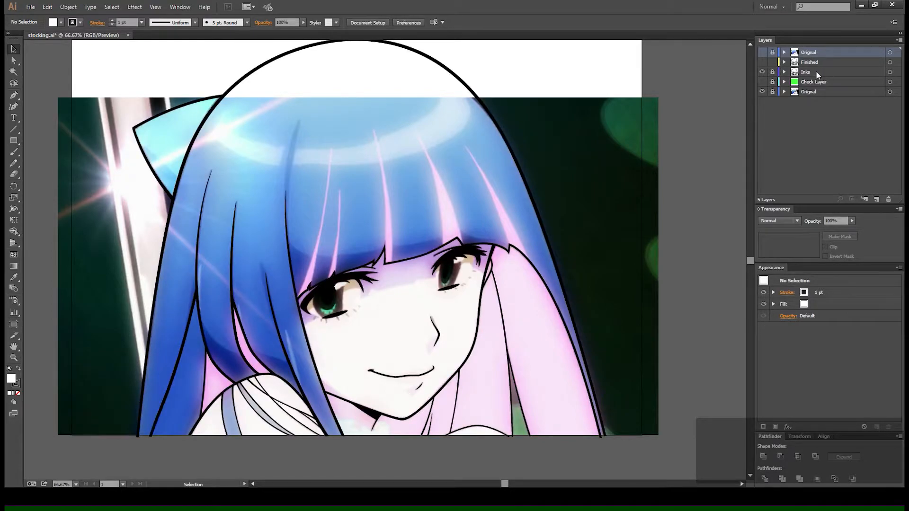
Create a layer directly below Inks and name it "new Flats".
left_click(814, 71)
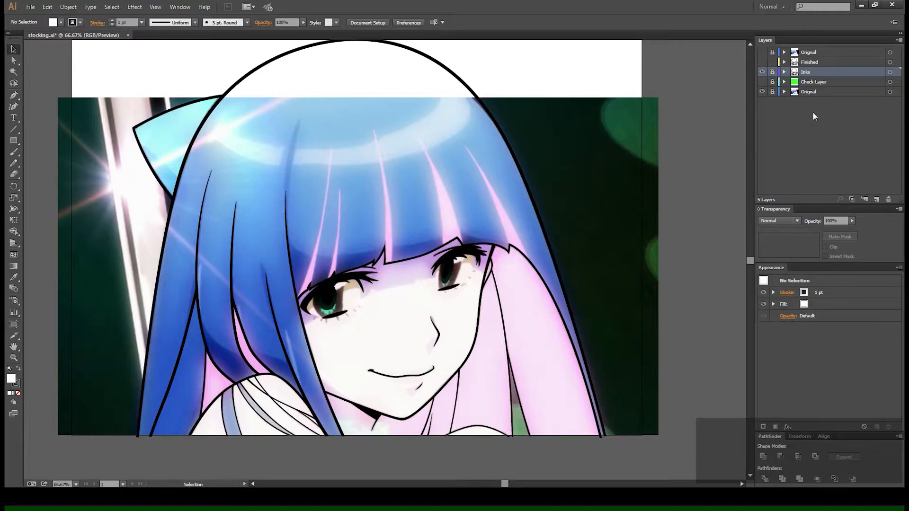
left_click(819, 82)
left_click(875, 200)
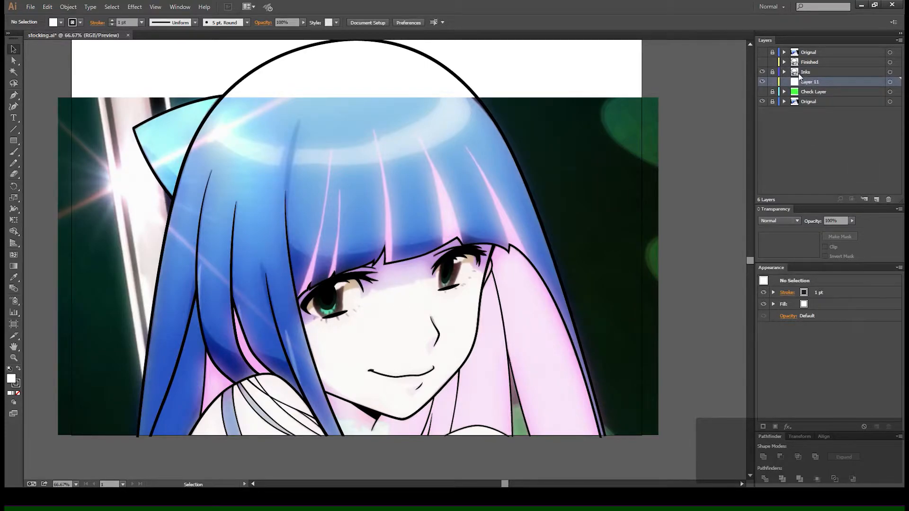
double_click(809, 82)
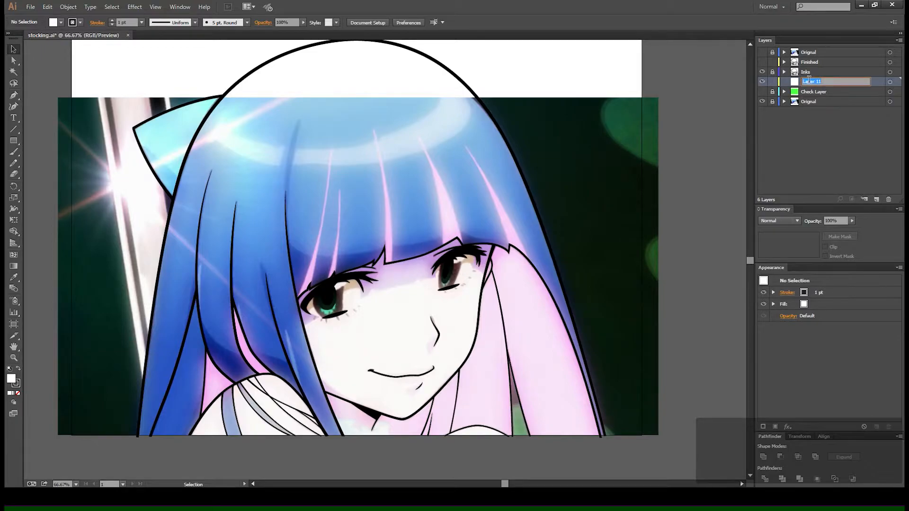
type("new Flats")
key("Return")
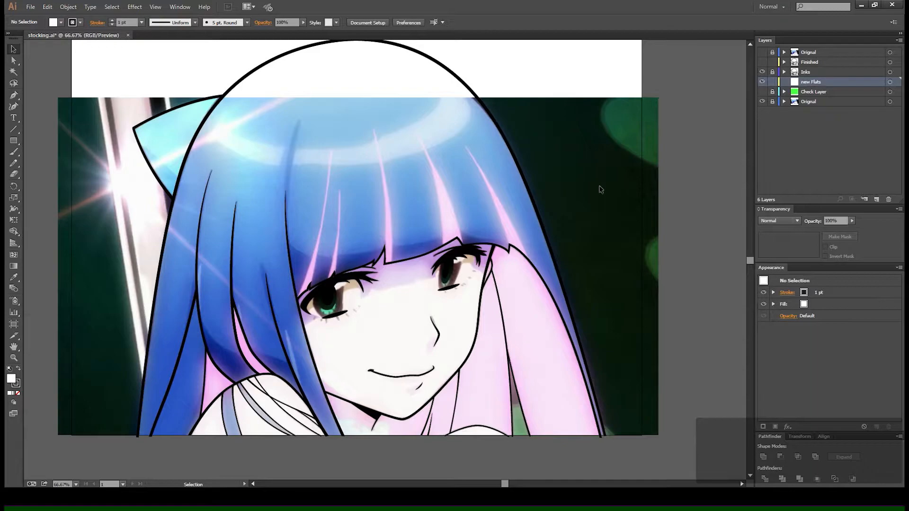
Trace the central pink hair streak in the bangs as a closed shape with the Pen tool.
key("space")
left_click_drag(384, 264, 394, 284)
key("z")
left_click_drag(166, 137, 586, 363)
key("space")
left_click_drag(421, 278, 397, 351)
key("p")
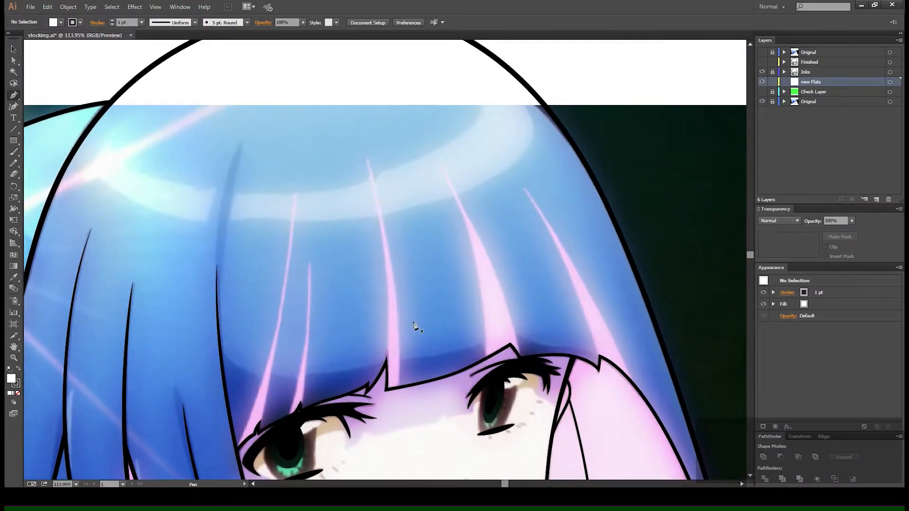
left_click(386, 362)
left_click_drag(367, 158, 397, 224)
left_click_drag(413, 363, 415, 364)
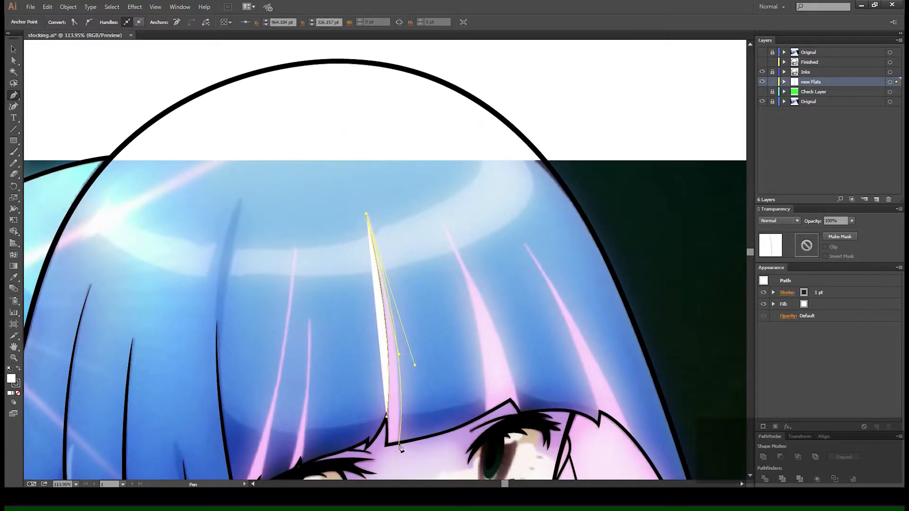
left_click(399, 441)
left_click(387, 445)
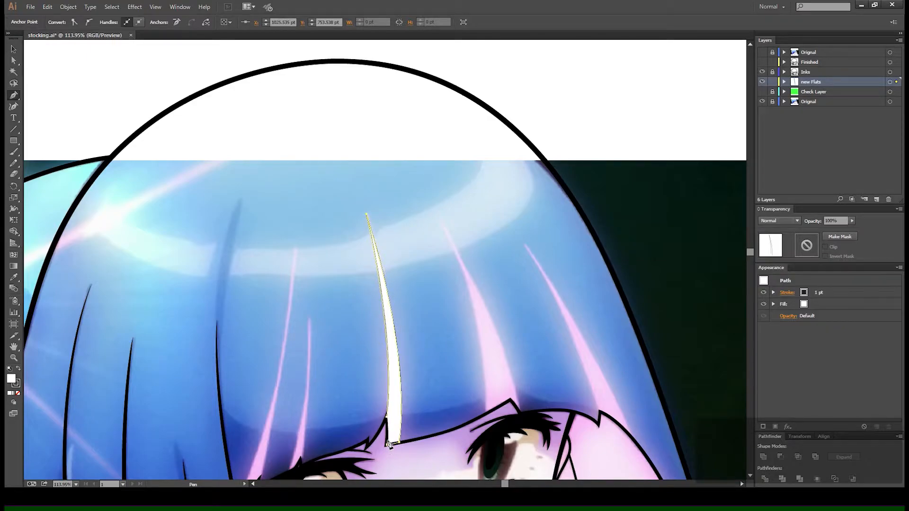
left_click(386, 417)
Fill the traced streak with the pink sampled from the neighbouring streak in the reference image, and deselect it.
key("i")
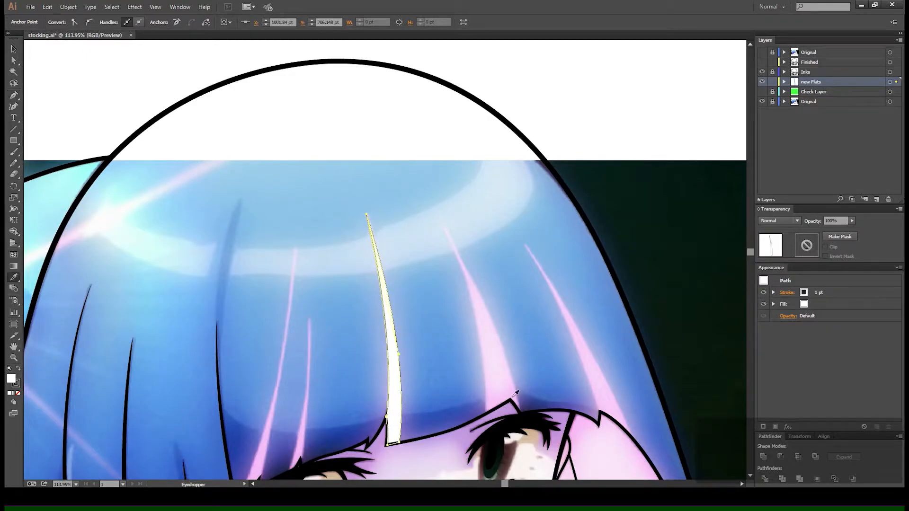
left_click(490, 388)
key("f")
key("f")
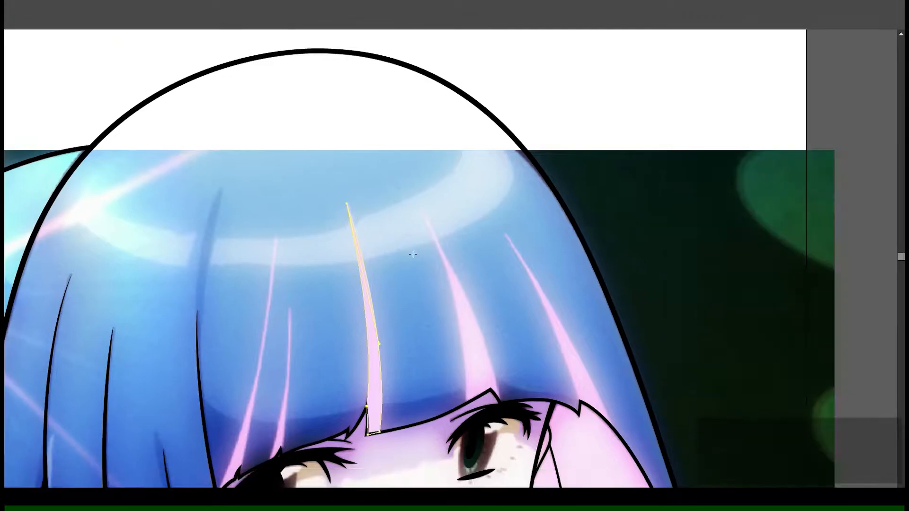
key("f")
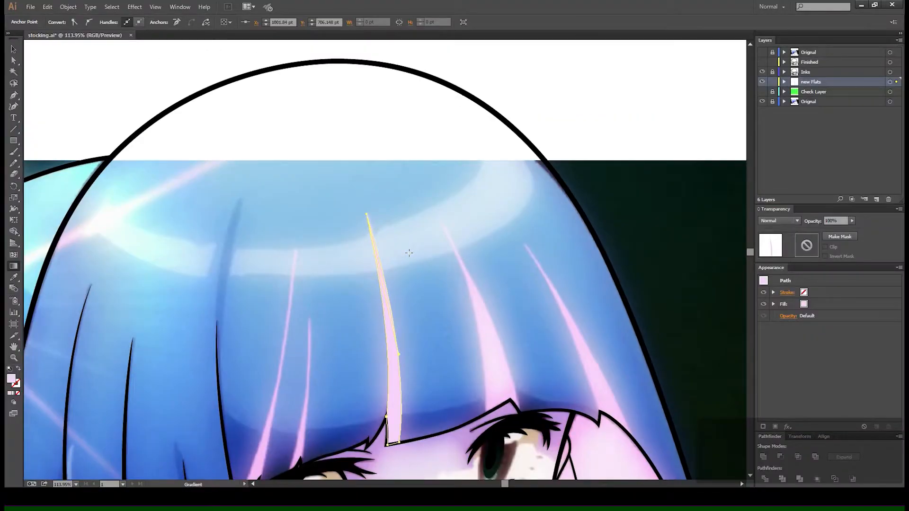
key("v")
left_click(417, 252)
scroll(444, 265, "down", 3)
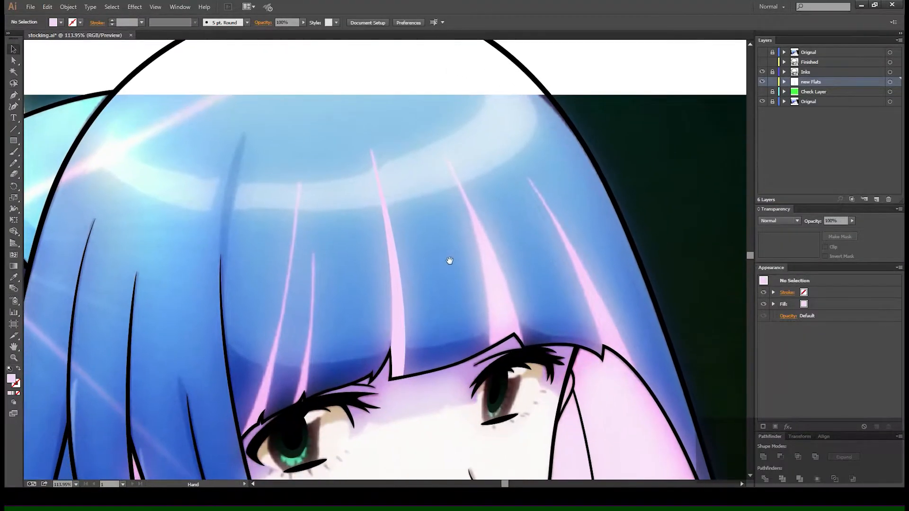
Delete the traced hair streak and remove the new Flats layer.
left_click(396, 297)
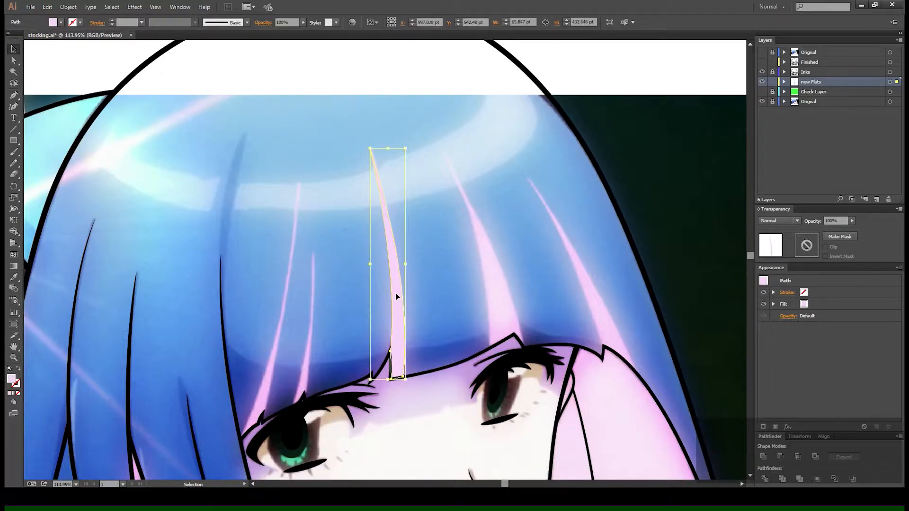
key("Delete")
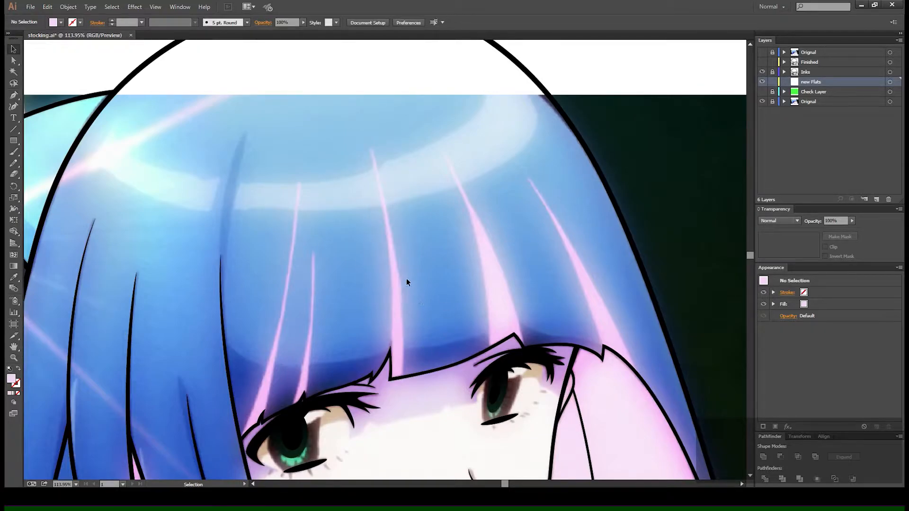
left_click_drag(413, 357, 480, 296)
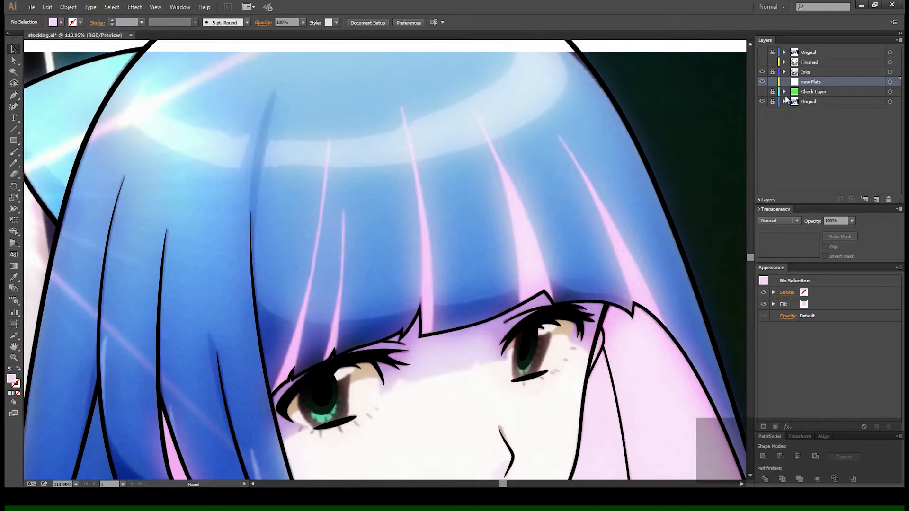
left_click_drag(822, 86, 887, 199)
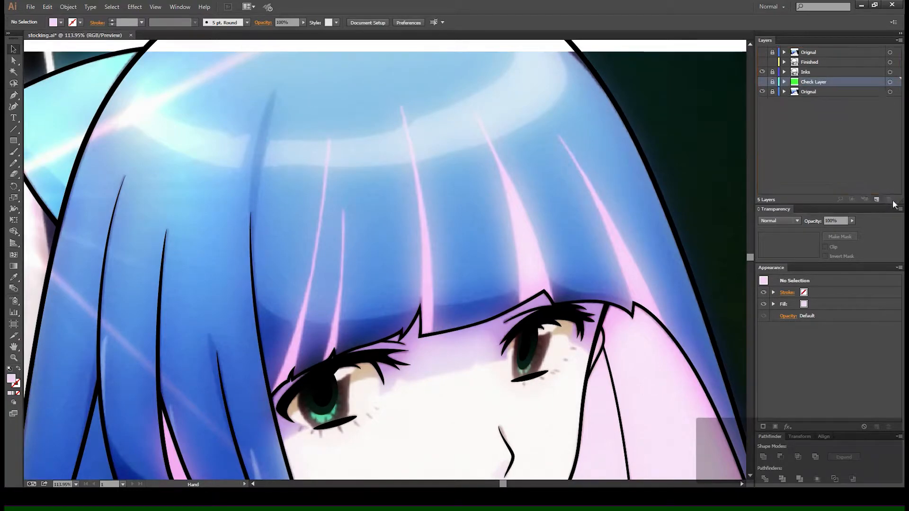
Duplicate the Color - Flats sublayer, unlock the copy, and move it out of Finished to directly below the main Inks layer.
left_click(783, 71)
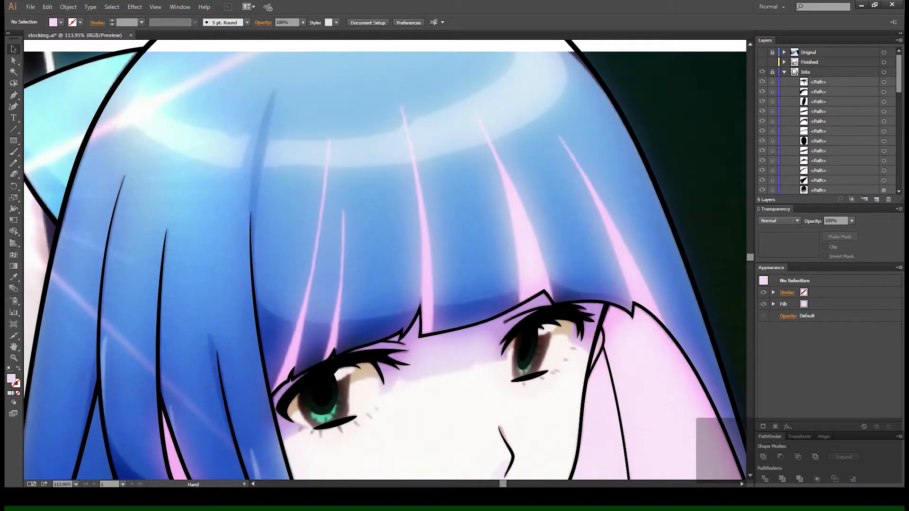
left_click(784, 72)
left_click(784, 62)
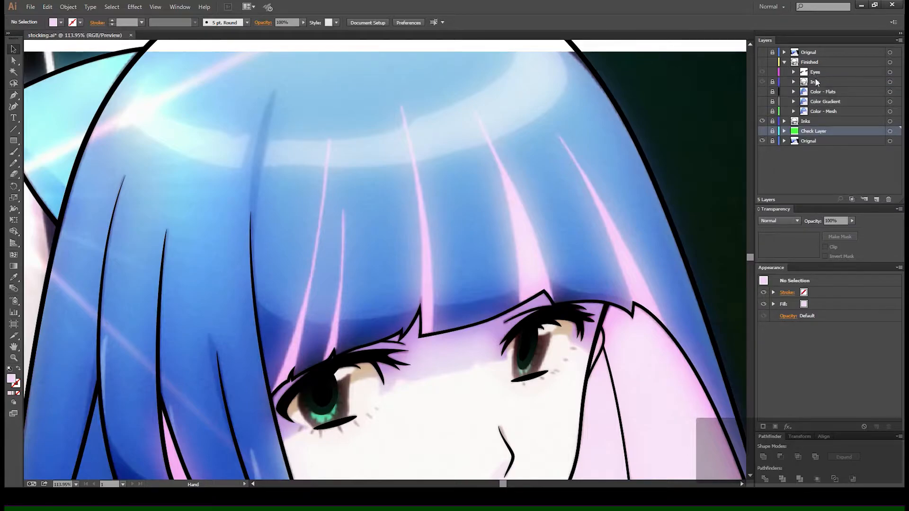
left_click_drag(817, 93, 806, 136)
left_click(772, 73)
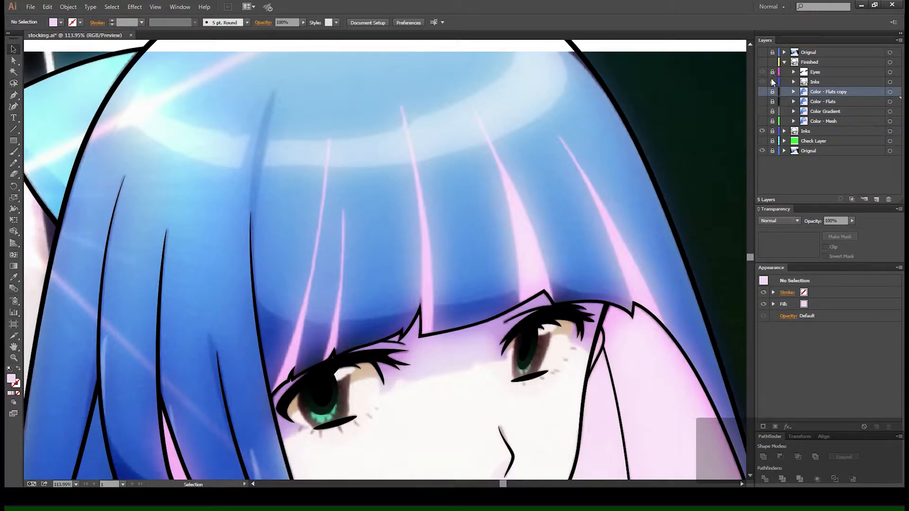
left_click(761, 72)
left_click(772, 92)
left_click_drag(826, 94, 817, 137)
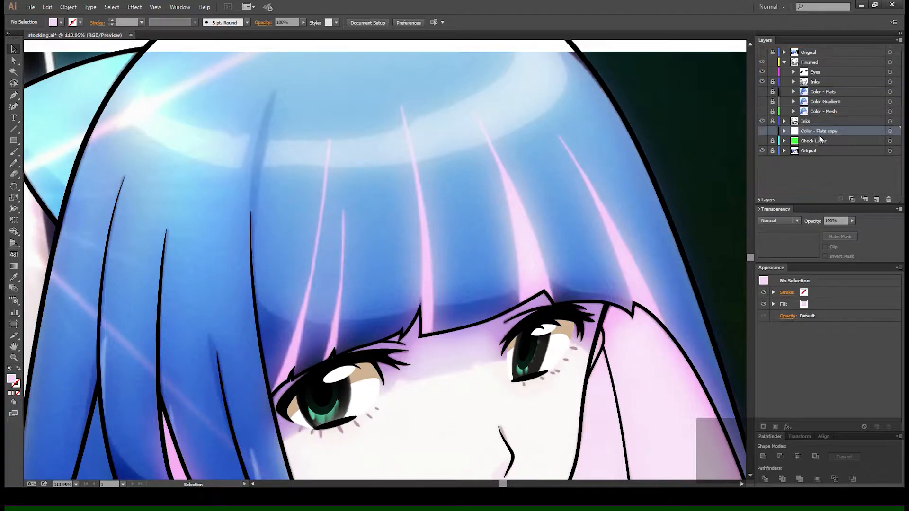
Collapse and hide the Finished layer, and show the Color - Flats copy layer beneath the inks.
left_click(784, 62)
left_click(762, 62)
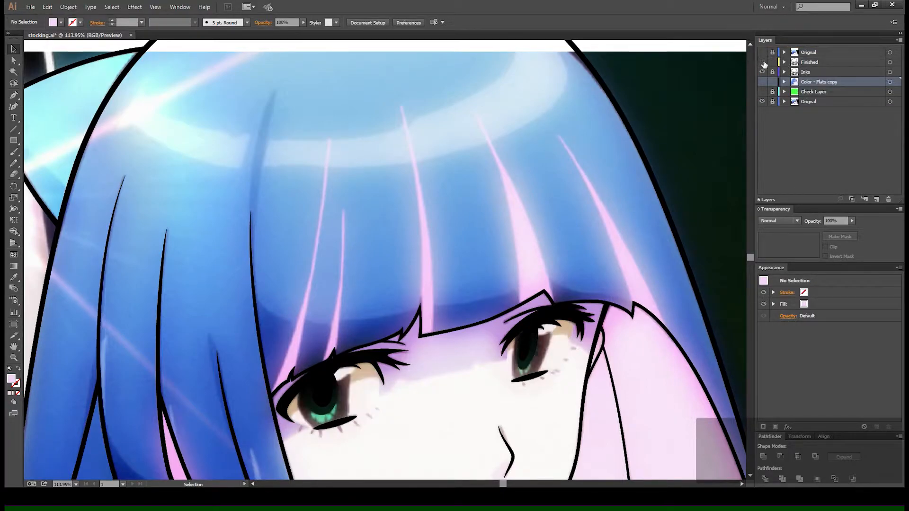
scroll(611, 252, "down", 2)
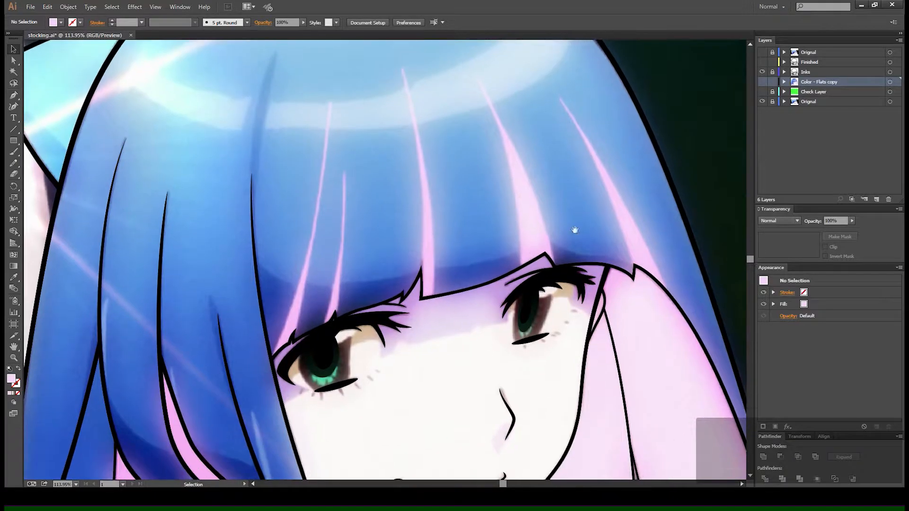
left_click(763, 82)
scroll(490, 252, "down", 2)
scroll(490, 252, "up", 3)
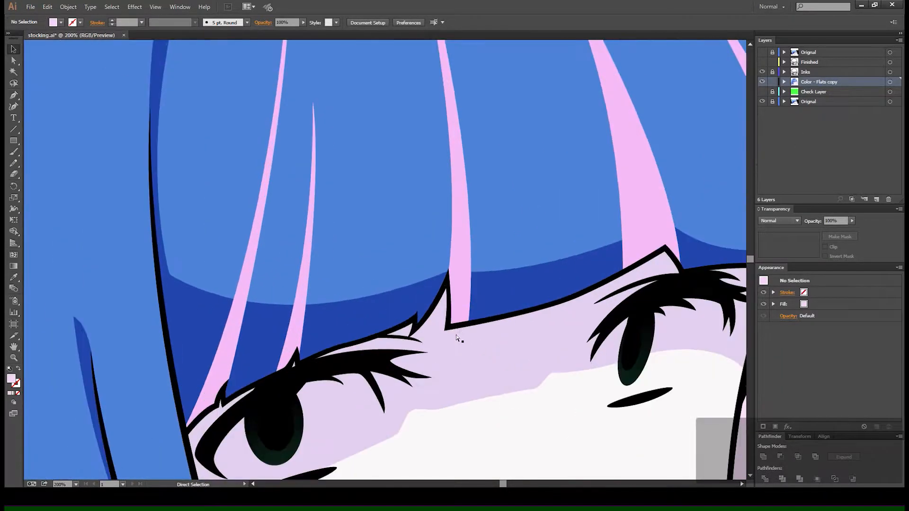
scroll(467, 324, "down", 3)
scroll(466, 324, "down", 1)
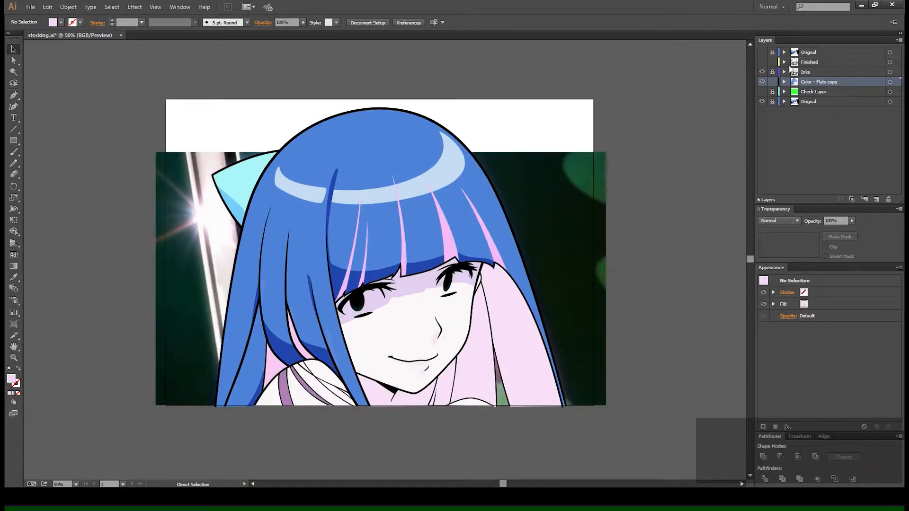
Show the Finished layer for its Eyes artwork, and hide its Inks sublayer.
left_click(762, 62)
left_click(783, 62)
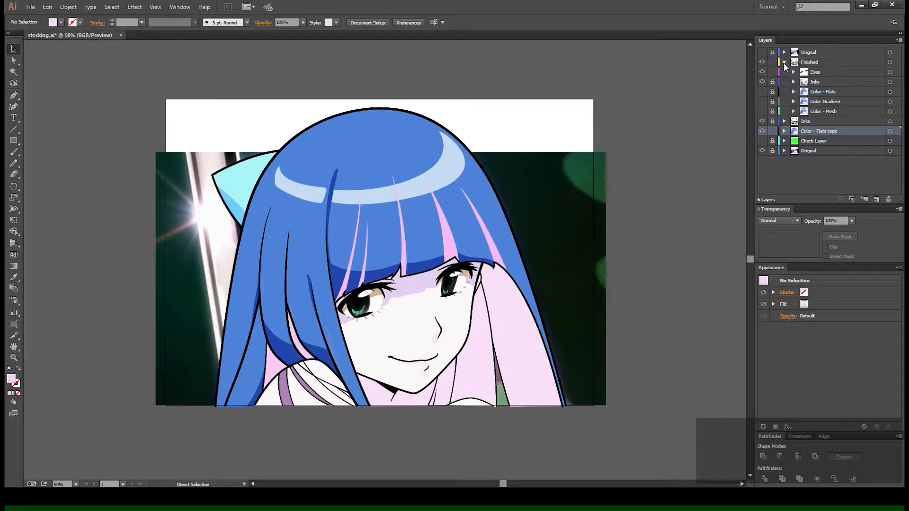
left_click(772, 81)
left_click(772, 91)
left_click(772, 91)
left_click(771, 81)
left_click(761, 81)
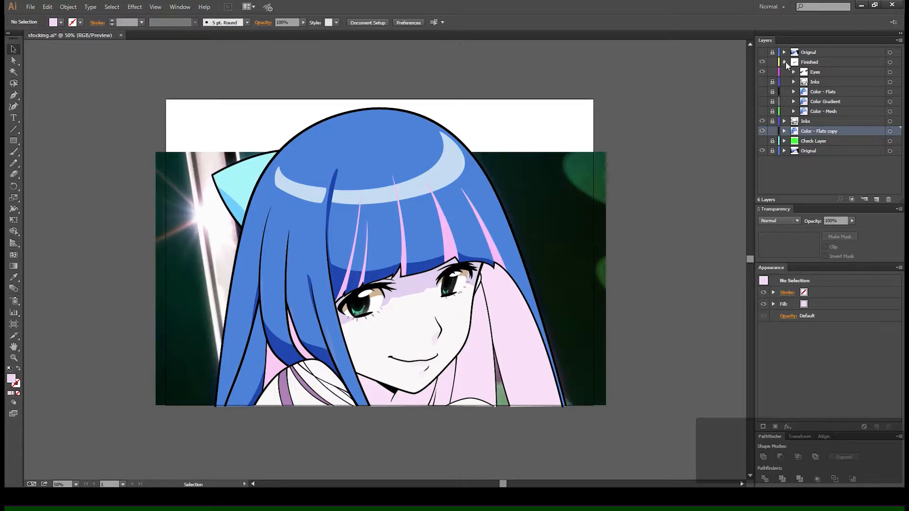
left_click(785, 62)
Examine the flat colour shapes beneath the inks up close across the face, fringe and side hair.
key("z")
left_click_drag(280, 189, 387, 331)
key("v")
left_click_drag(457, 332, 316, 192)
left_click_drag(411, 371, 409, 226)
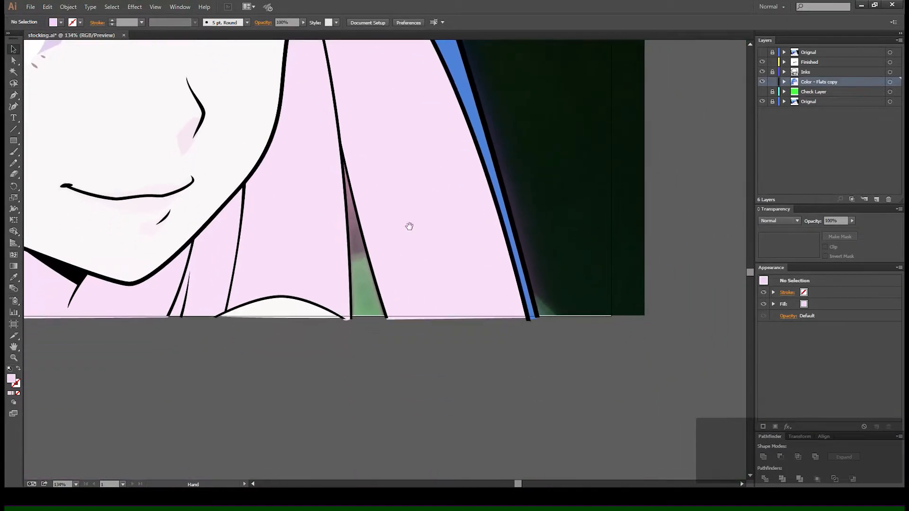
left_click_drag(164, 259, 541, 257)
left_click_drag(294, 266, 388, 430)
left_click_drag(448, 273, 379, 427)
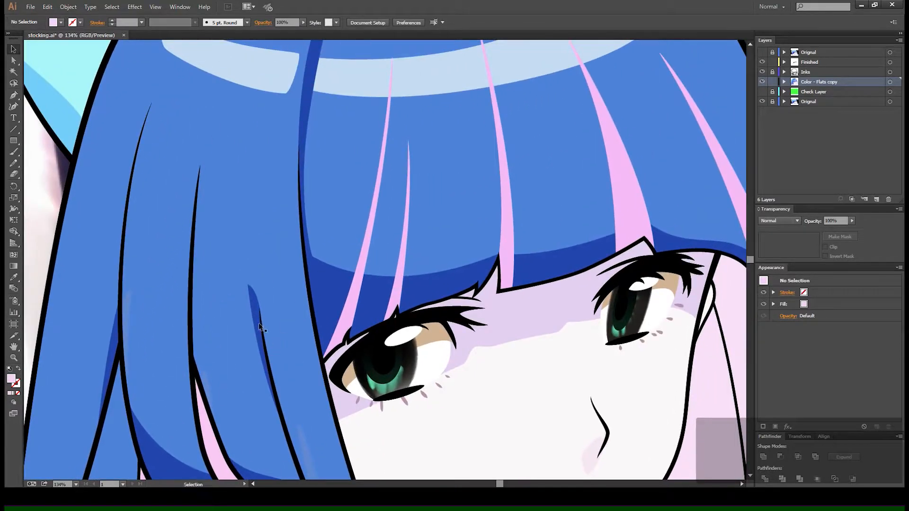
left_click_drag(284, 320, 203, 284)
left_click_drag(334, 187, 274, 112)
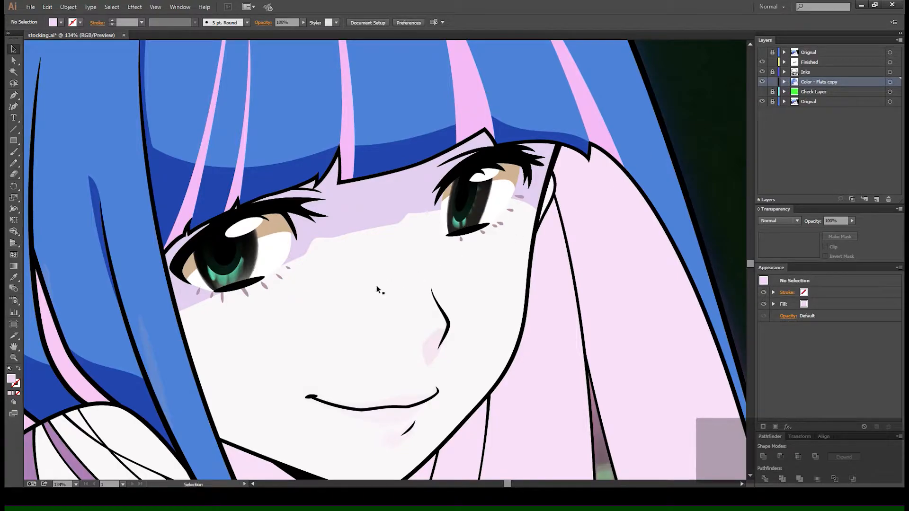
key("ctrl+minus")
key("ctrl+minus")
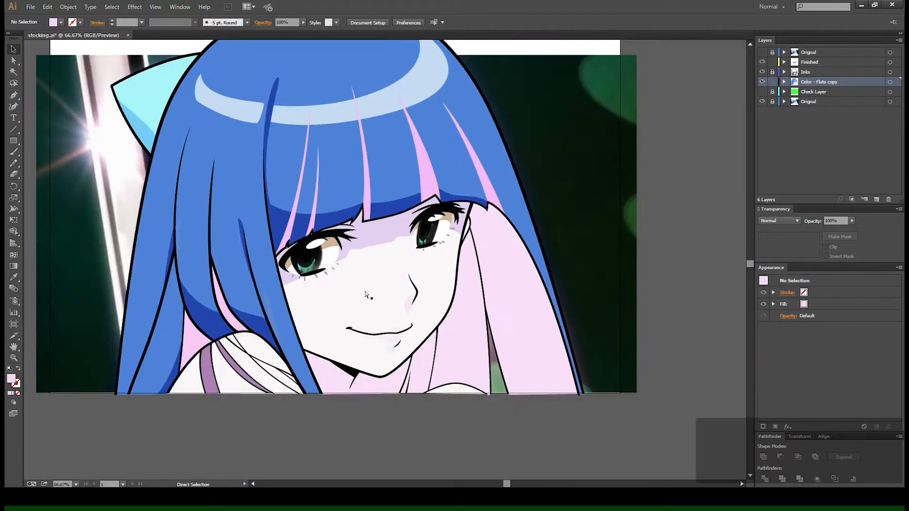
Switch the Color - Flats copy layer to outline view so the original image shows beneath its shapes.
left_click(763, 81)
left_click(762, 82, "ctrl")
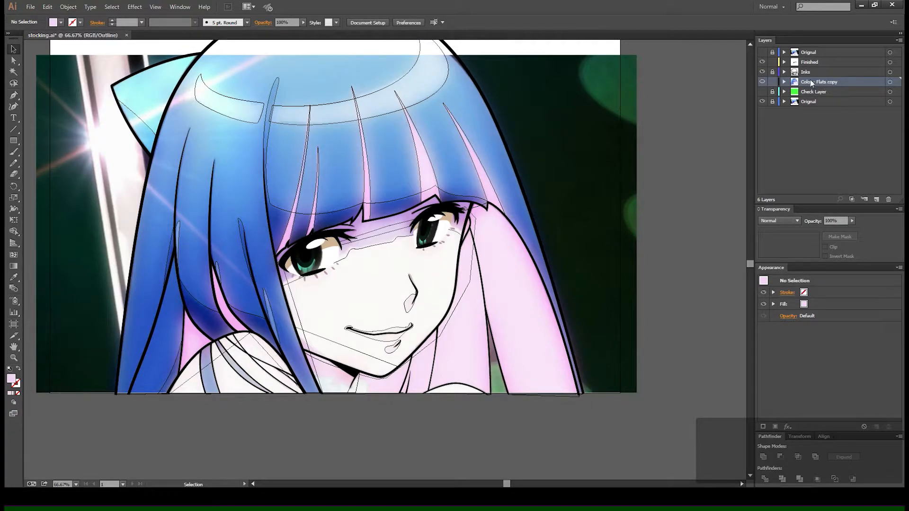
left_click_drag(391, 242, 424, 248)
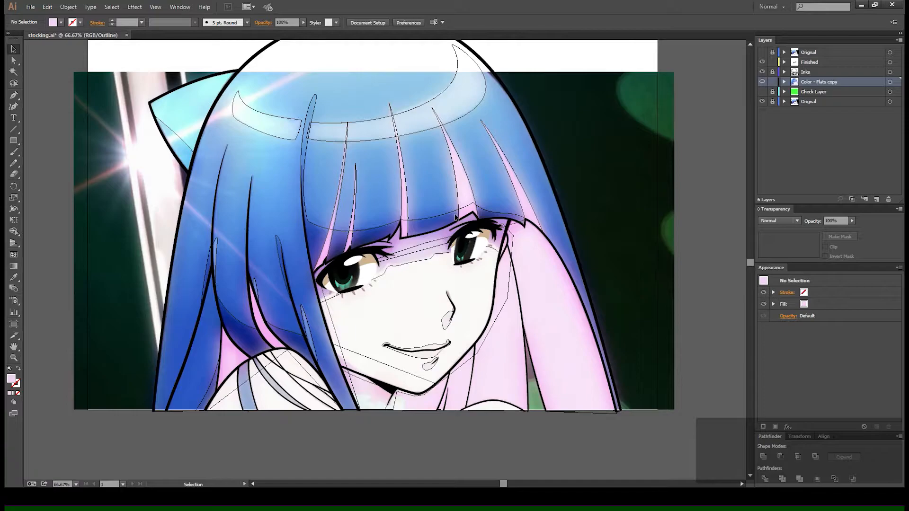
left_click(762, 82)
left_click(762, 82)
Sample lighter and darker blues from the fringe of the original image with the Eyedropper.
left_click(15, 277)
left_click_drag(300, 235, 281, 225)
left_click_drag(325, 204, 343, 215)
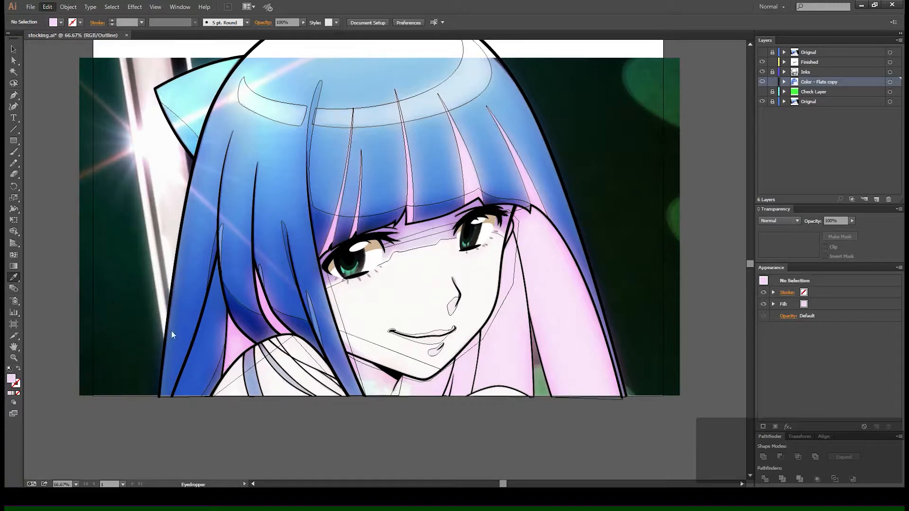
left_click(367, 146)
key("a")
key("z")
left_click_drag(239, 141, 545, 330)
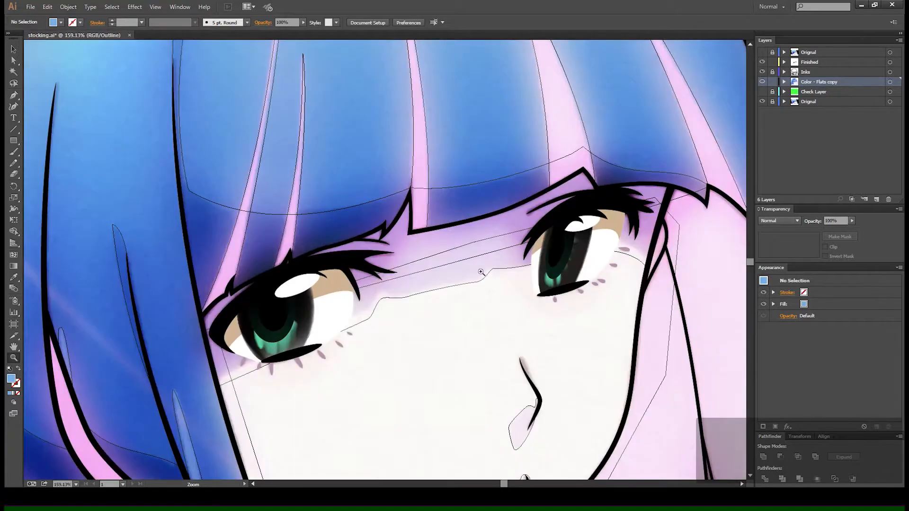
key("i")
left_click(355, 193)
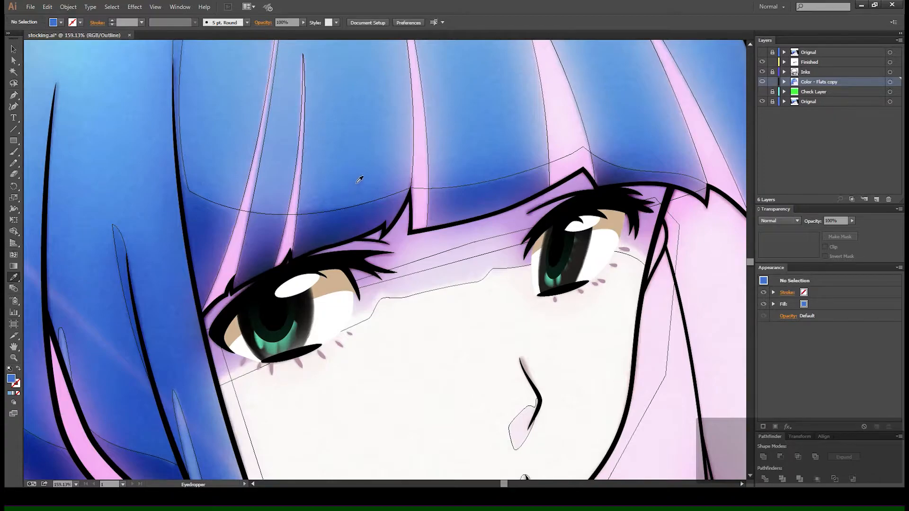
left_click(312, 152)
Examine the pixel-level colour variation near the fringe's shadow edge and across the hair in the original image.
key("z")
left_click_drag(352, 179, 391, 212)
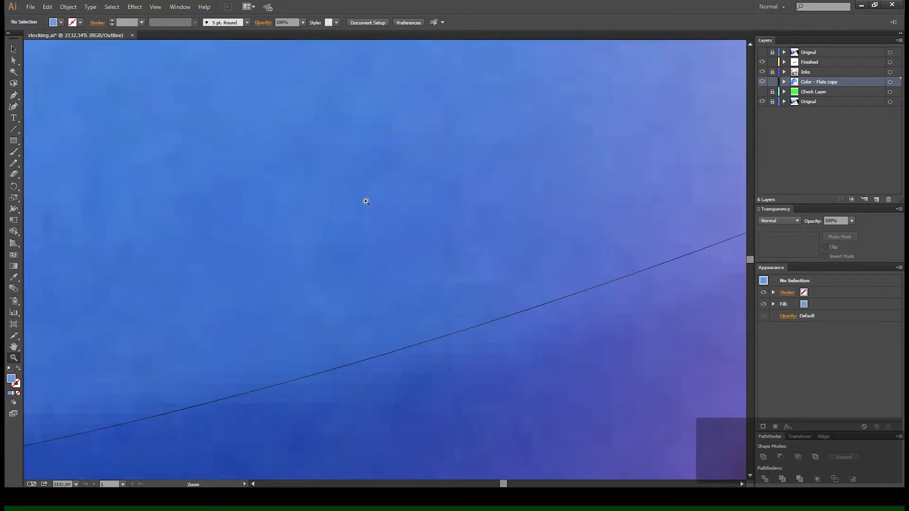
left_click(448, 280)
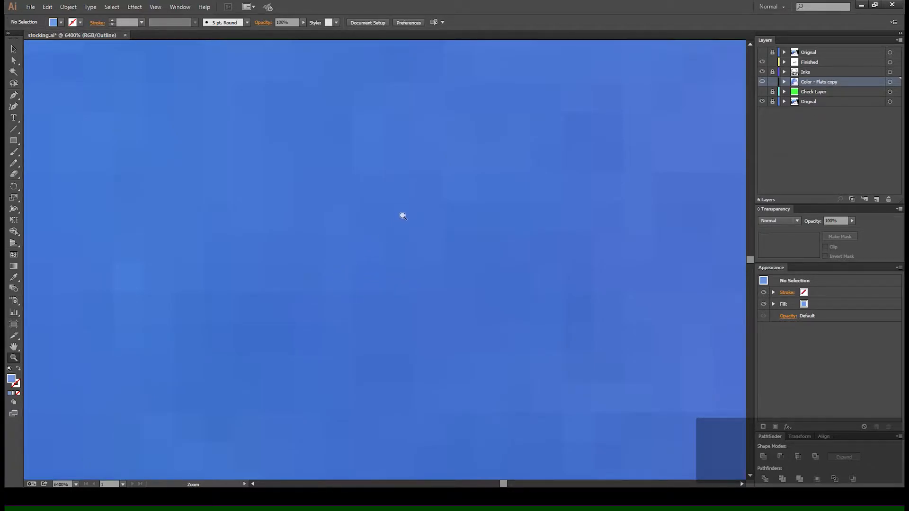
key("ctrl+minus")
key("ctrl+minus")
key("ctrl+minus")
key("ctrl+minus")
key("ctrl+minus")
key("ctrl+minus")
key("ctrl+minus")
key("ctrl+minus")
key("ctrl+minus")
key("ctrl+minus")
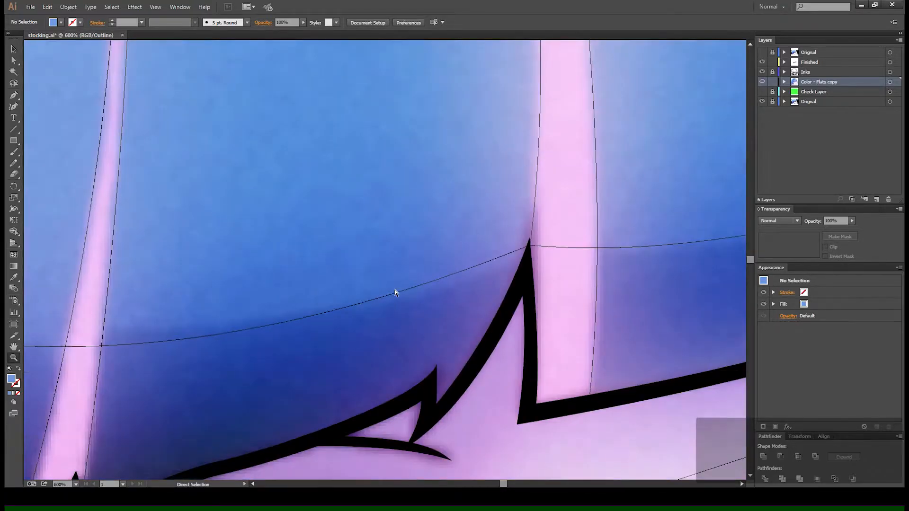
key("ctrl+minus")
key("ctrl+minus")
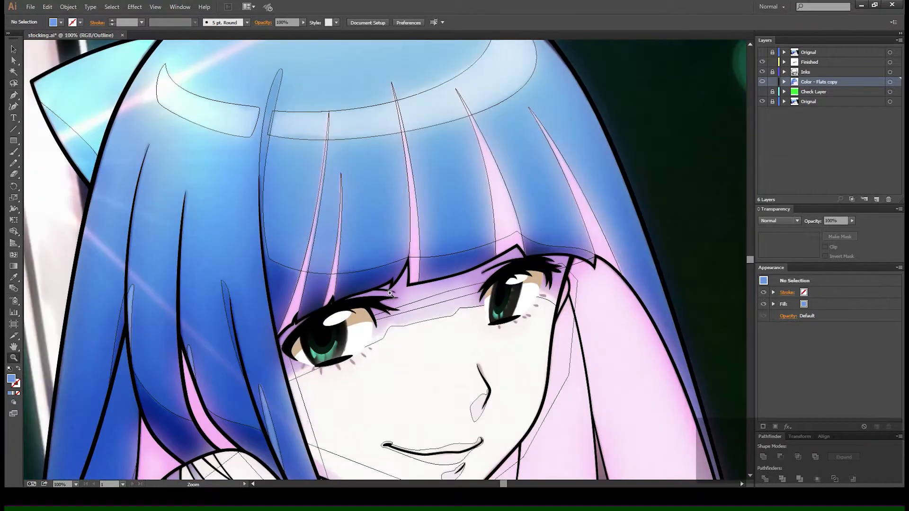
left_click_drag(391, 292, 428, 311)
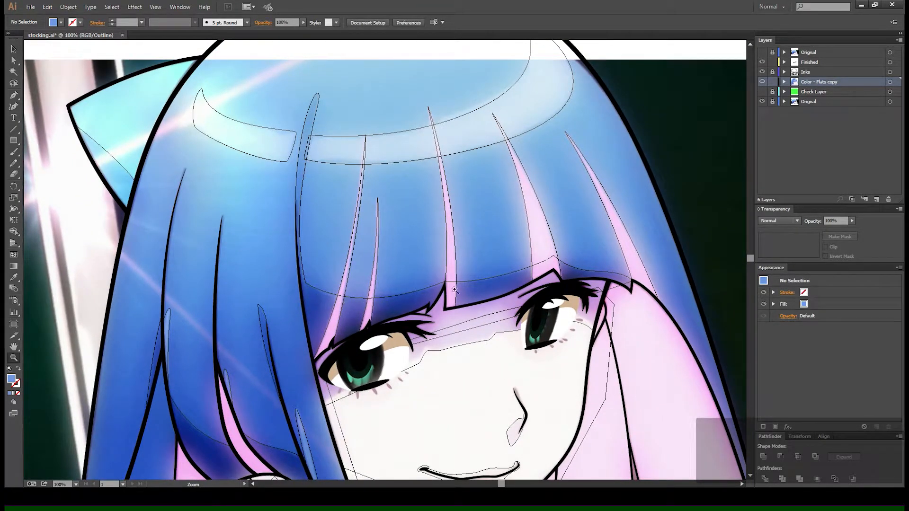
left_click_drag(507, 283, 461, 295)
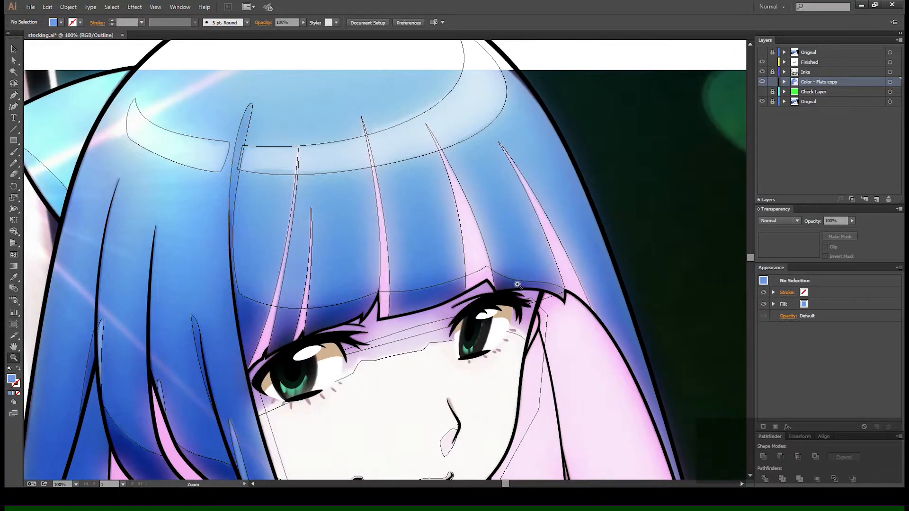
Sample the dark blue of the fringe's shadow in the original image and return the artwork to preview view.
key("i")
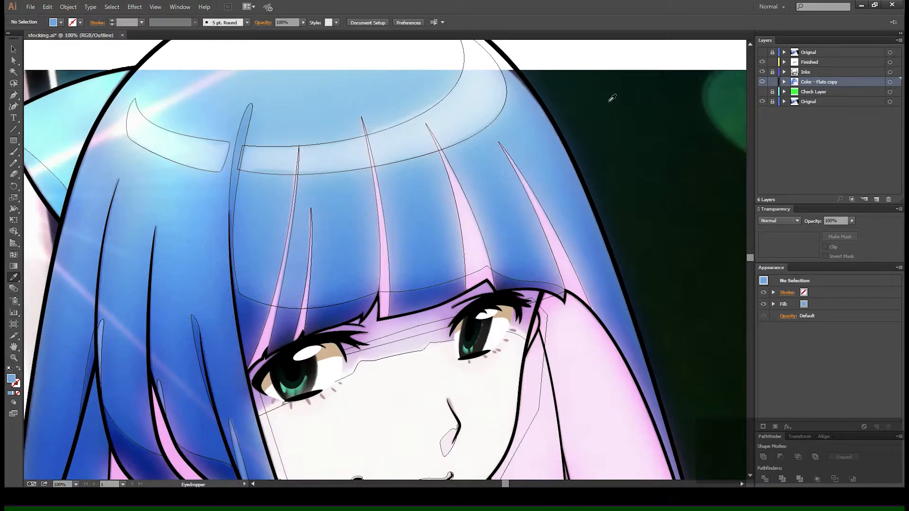
left_click(332, 316)
key("ctrl+y")
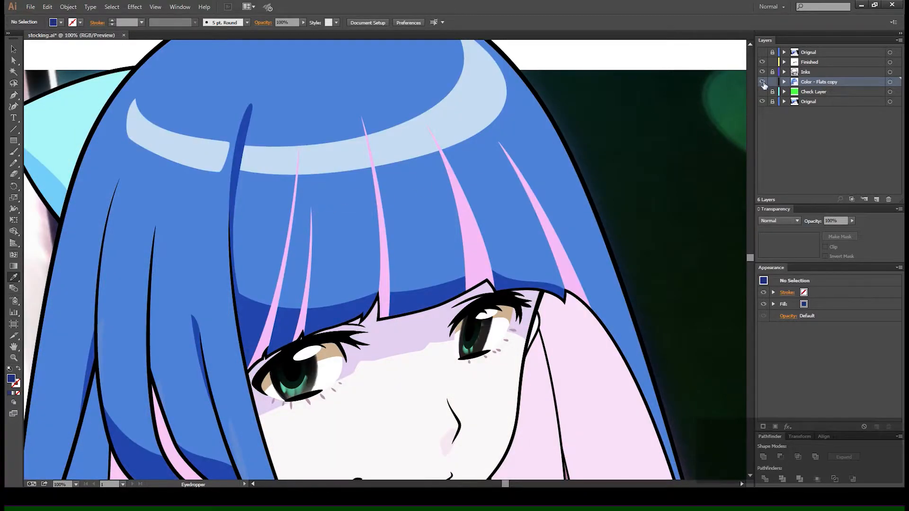
Select the dark blue fringe shadow shape and give it a white-to-black gradient fill.
key("v")
left_click(248, 127)
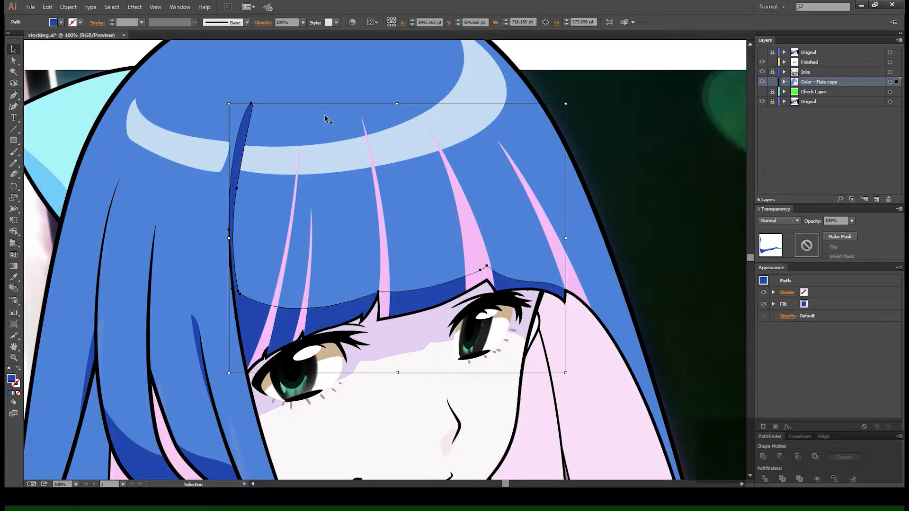
key("i")
key("period")
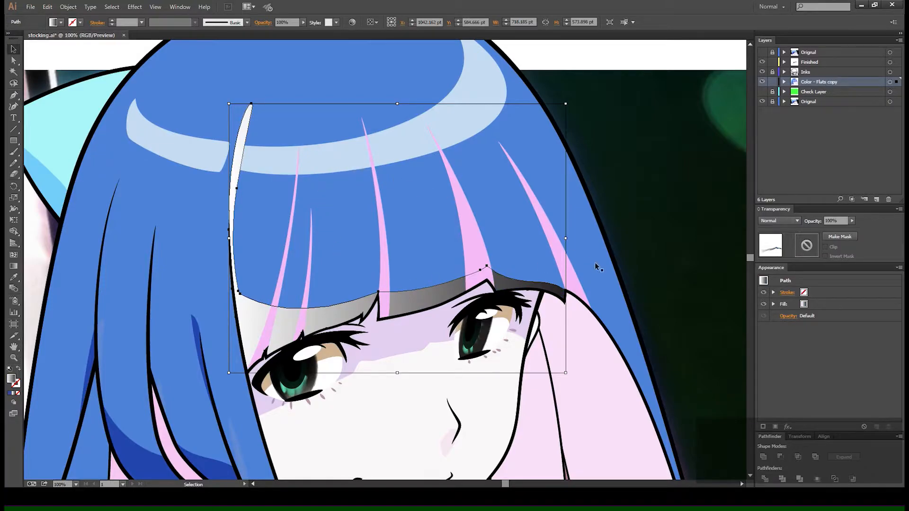
Run the fringe shadow's gradient downward along the fringe, recolour it from light to dark blue, and deselect the shape.
key("g")
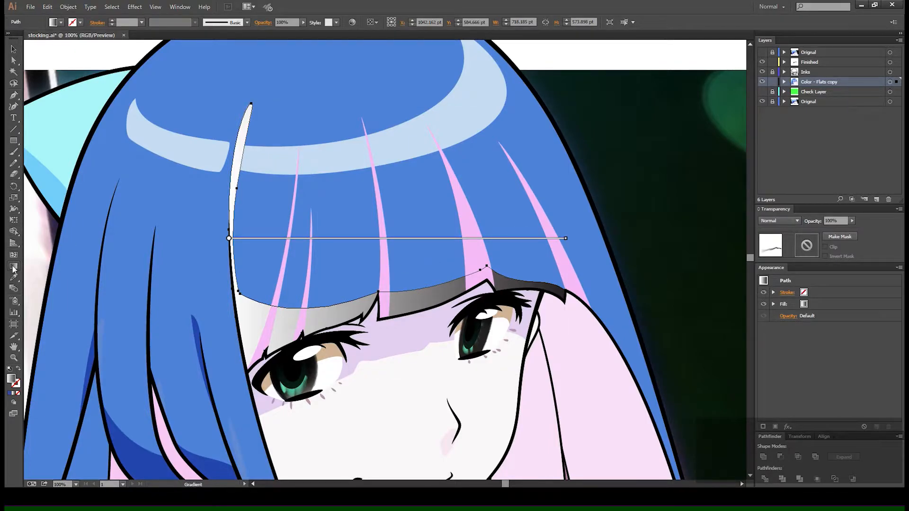
left_click_drag(317, 113, 350, 332)
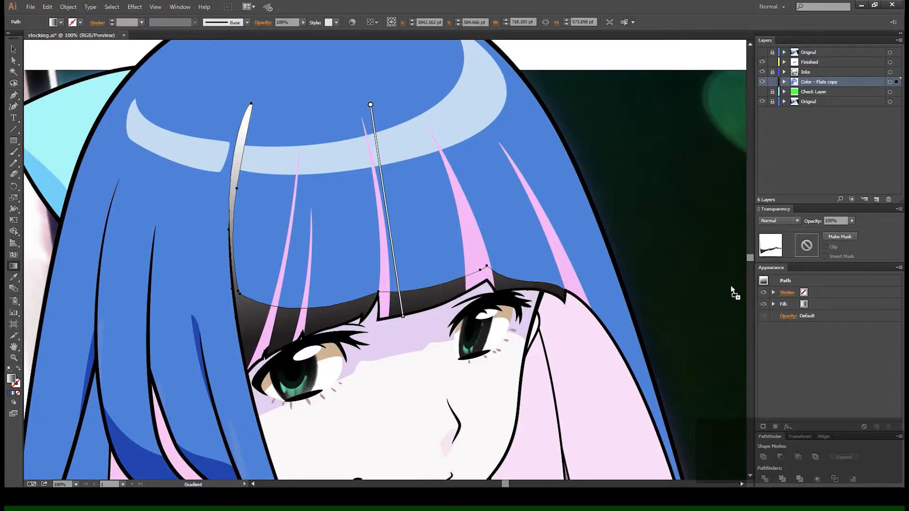
left_click_drag(729, 284, 729, 284)
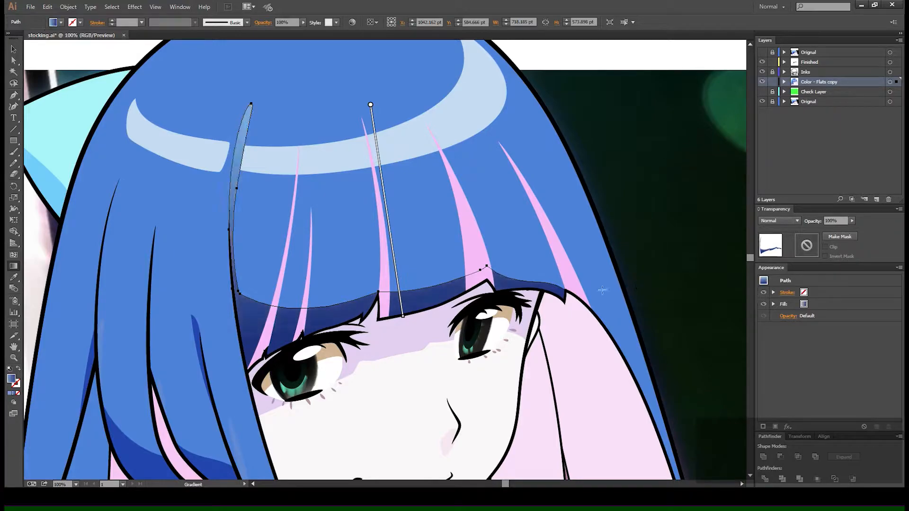
key("a")
left_click(594, 102)
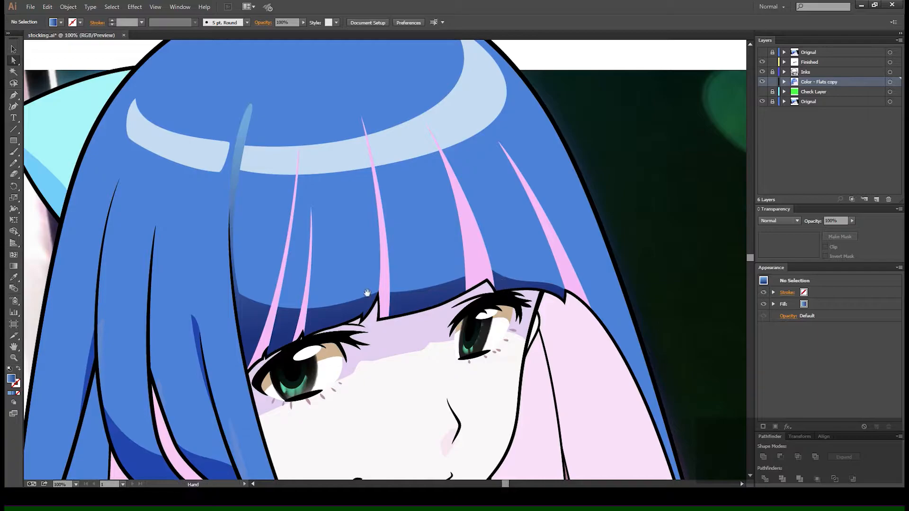
Compare the fringe shadow's gradient with the original hair colours by switching between outline and preview views.
left_click_drag(352, 272, 390, 223)
left_click_drag(297, 50, 292, 137)
key("g")
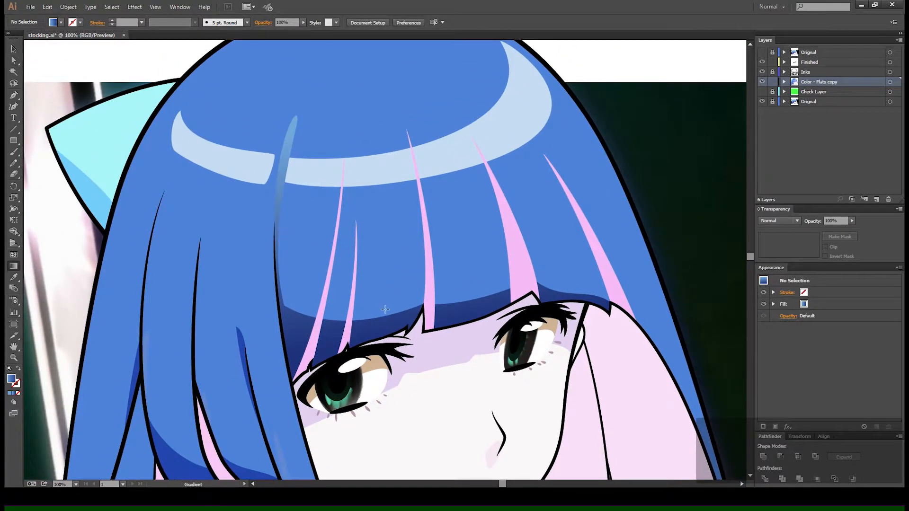
left_click(761, 82, "ctrl")
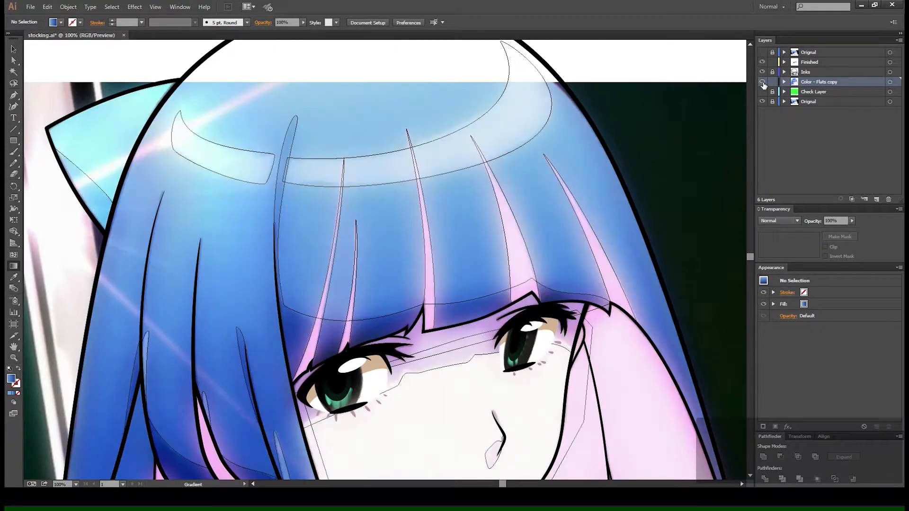
key("ctrl+y")
key("ctrl+y")
key("ctrl+y")
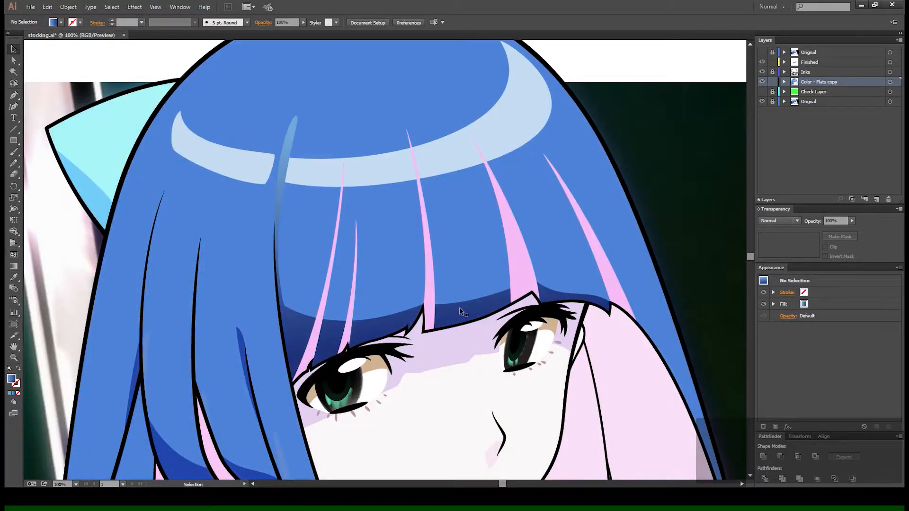
Adjust the dark end of the fringe shadow's gradient to a softer blue and deselect the shape.
left_click(459, 308)
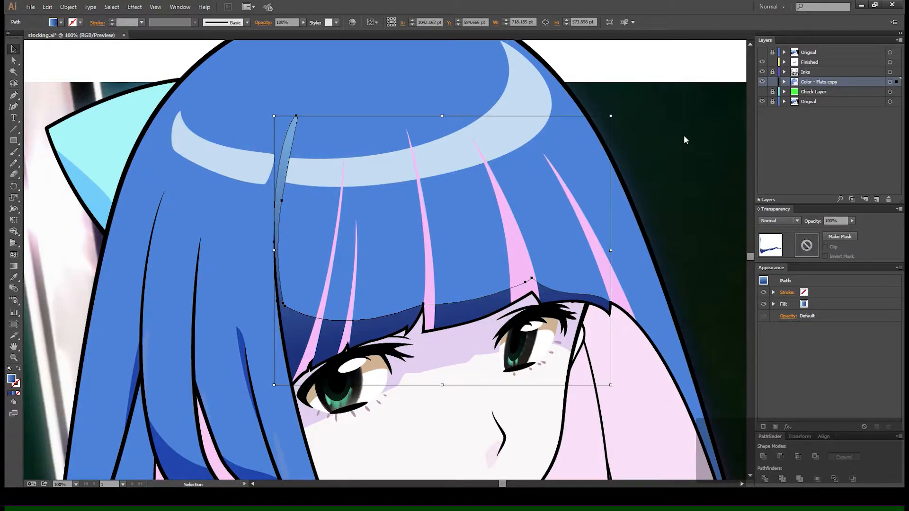
key("period")
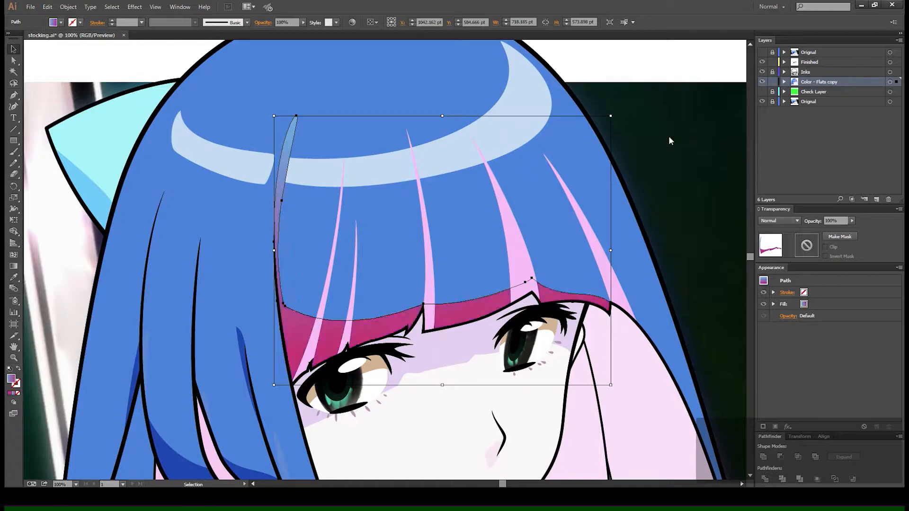
left_click(723, 139)
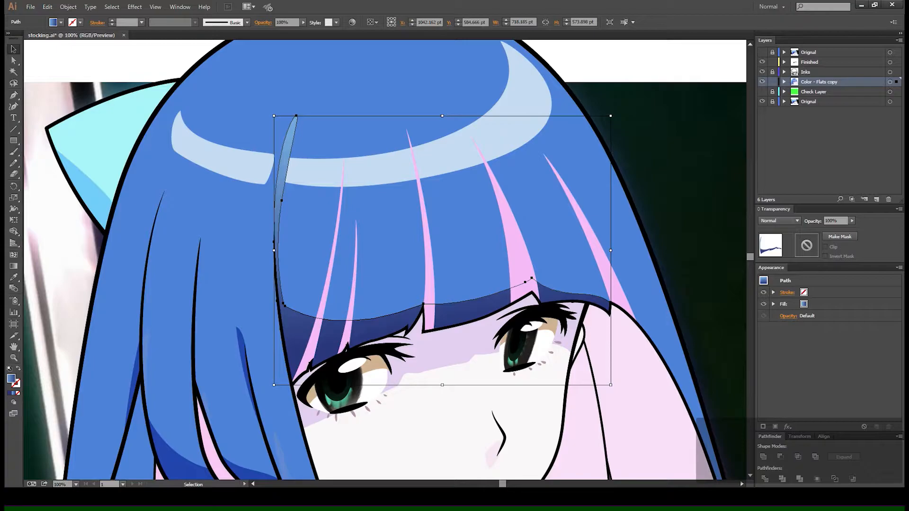
left_click(680, 151)
left_click_drag(675, 152, 656, 152)
left_click(591, 71)
Check the softened fringe shadow against the original by toggling the Color - Flats copy layer between outline and preview.
left_click(763, 83, "ctrl")
left_click(763, 82, "ctrl")
left_click(763, 83, "ctrl")
left_click(763, 82, "ctrl")
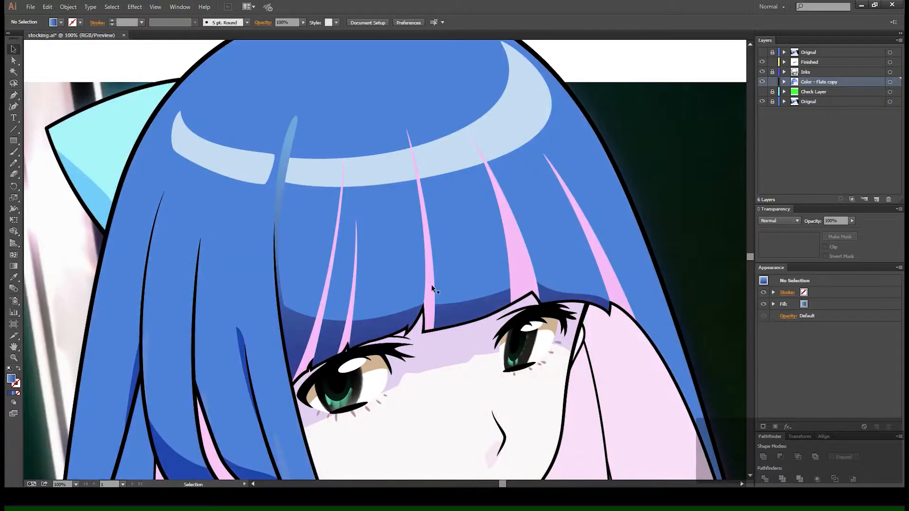
Make the fringe shadow gradient's dark end a more saturated blue, compare it with the original, and deselect the shape.
left_click(398, 316)
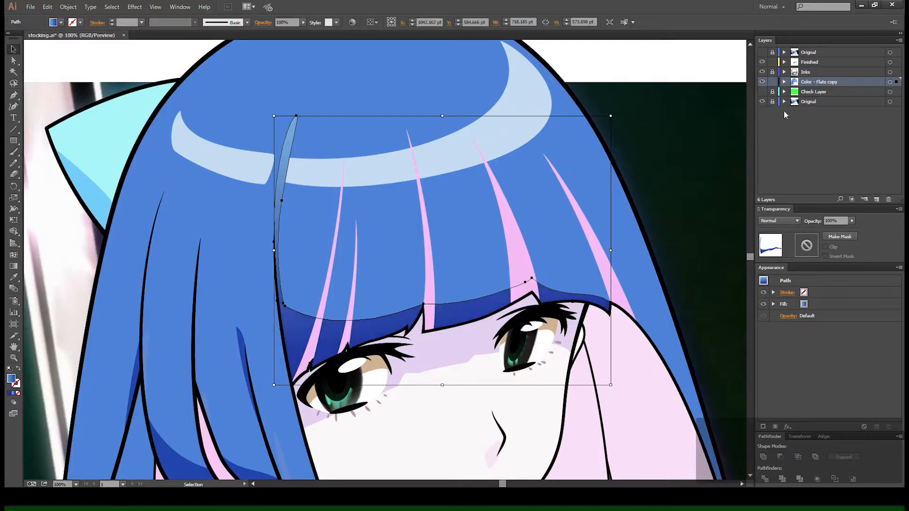
left_click(761, 84, "ctrl")
left_click(761, 84, "ctrl")
left_click(761, 84, "ctrl")
left_click(761, 83, "ctrl")
left_click(761, 84, "ctrl")
left_click(604, 86)
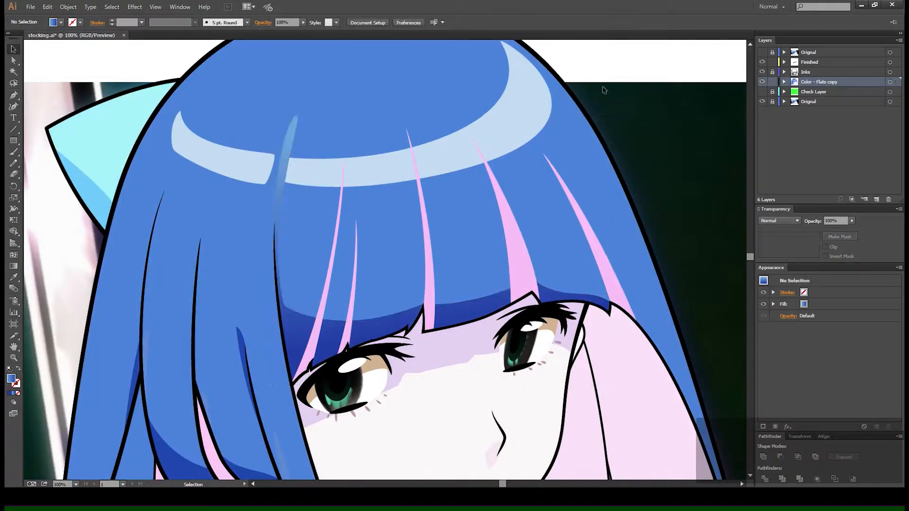
Reselect the fringe shadow, fine-tune its gradient's dark blue end, and clear the selection.
left_click(450, 316)
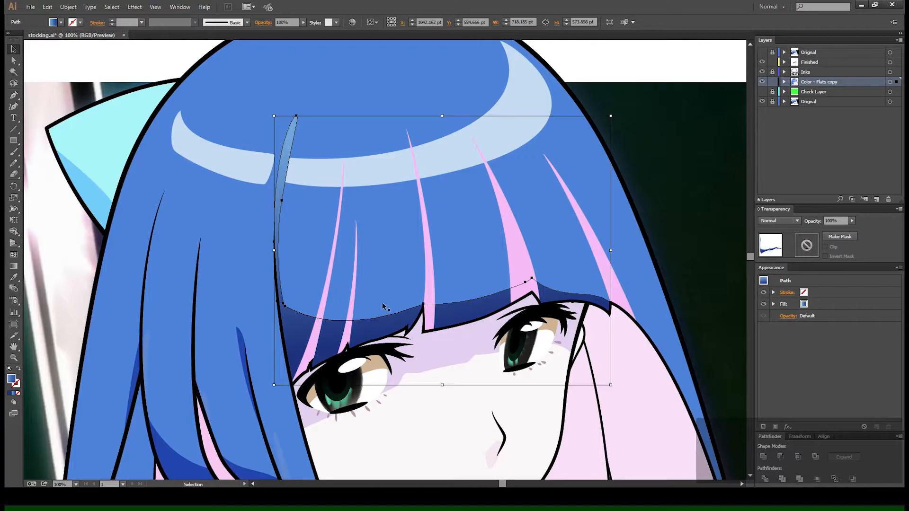
key("a")
key("v")
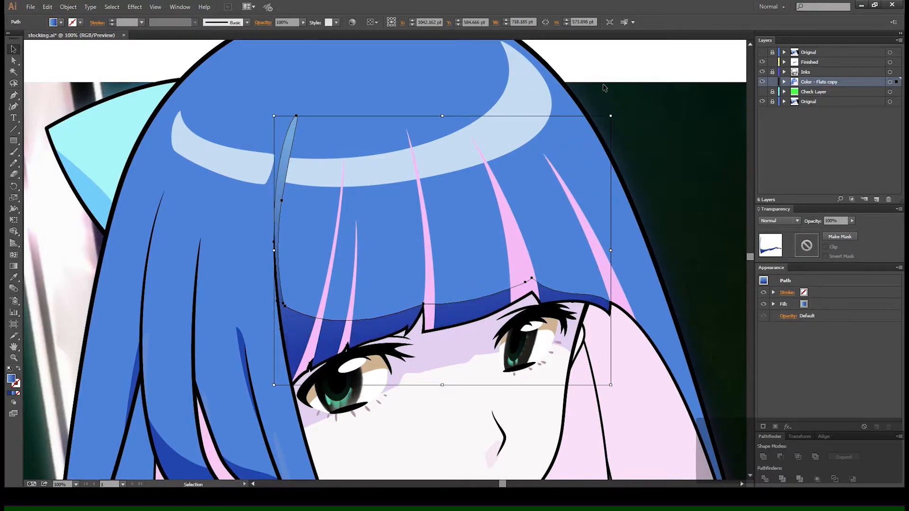
key("ctrl+shift+a")
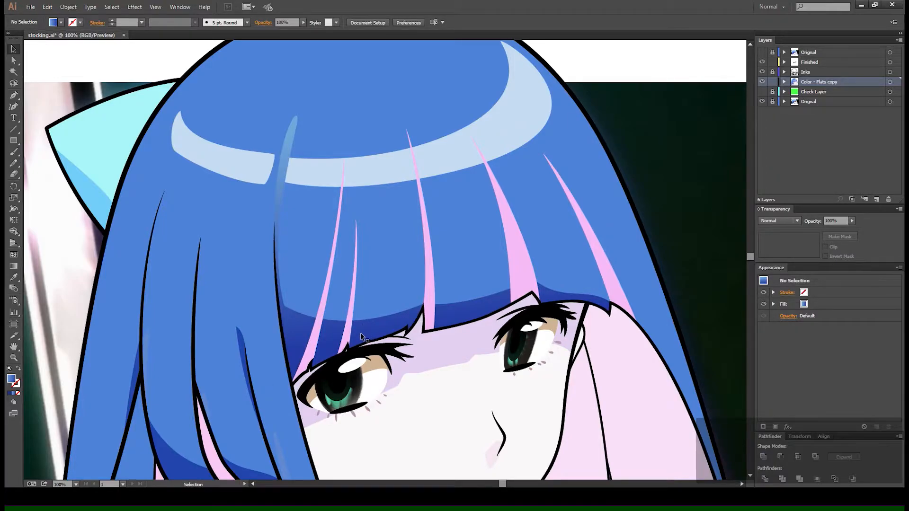
Brighten the light end of the fringe shadow's gradient to a clearer blue, recheck the shape, and clear the selection.
left_click(292, 134)
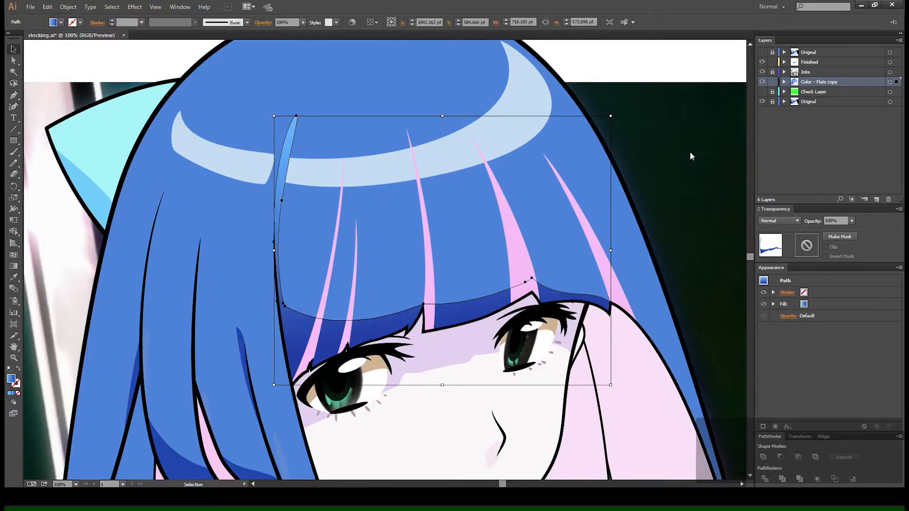
left_click(595, 86)
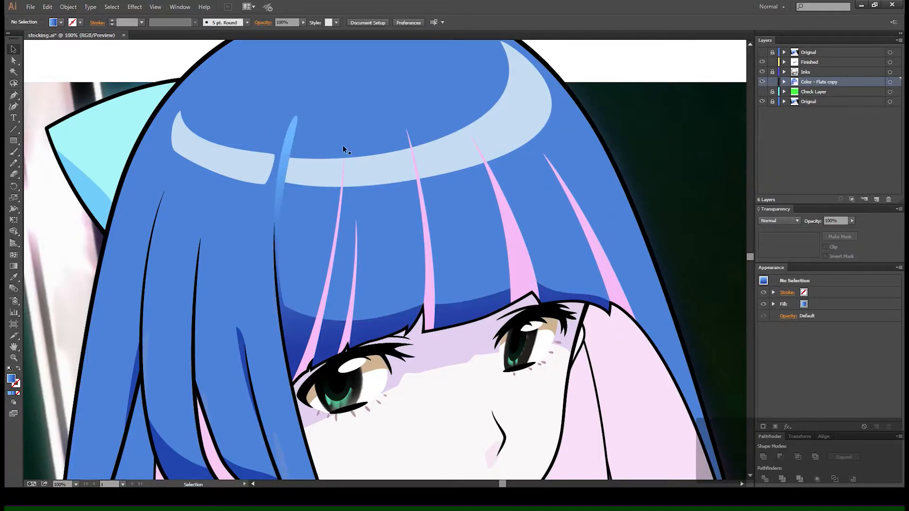
left_click(286, 154)
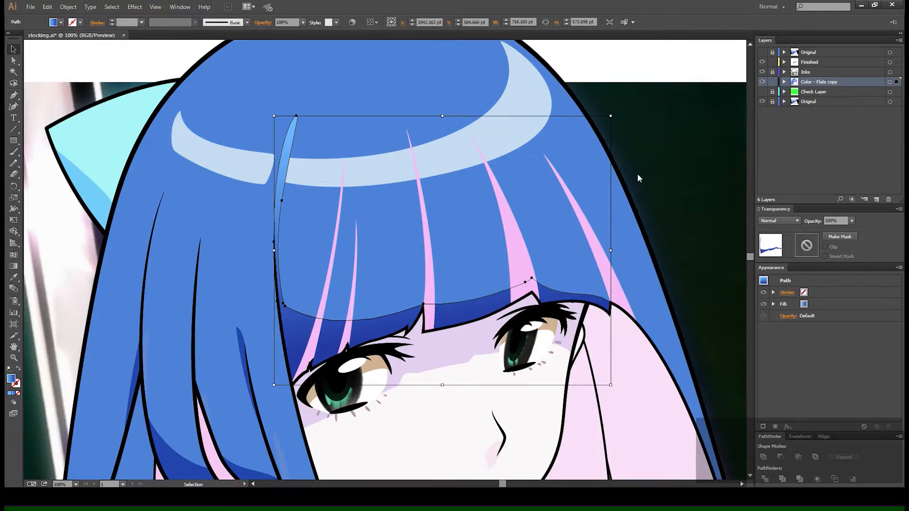
left_click(509, 191)
left_click(563, 80)
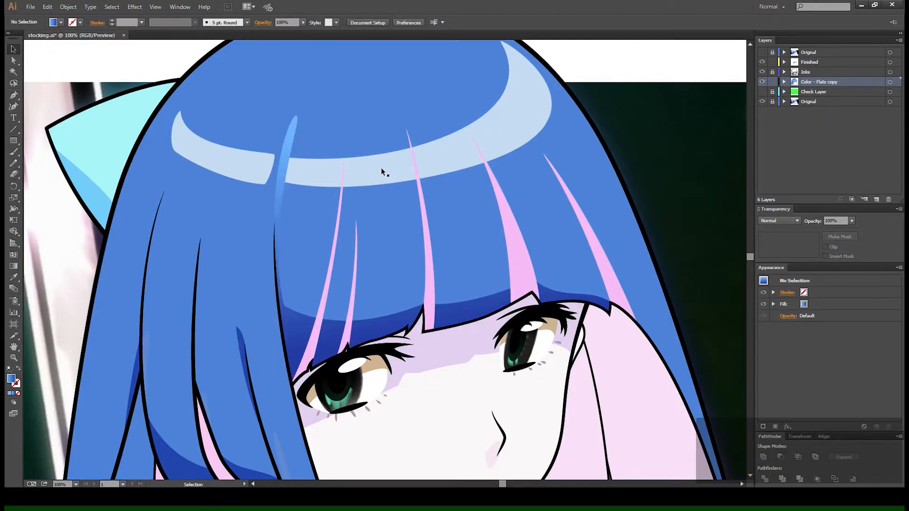
Examine the original's shading across the fringe, face, pink hair and shoulder with the Color - Flats copy layer in outline view.
left_click_drag(385, 224, 379, 166)
left_click_drag(400, 282, 409, 231)
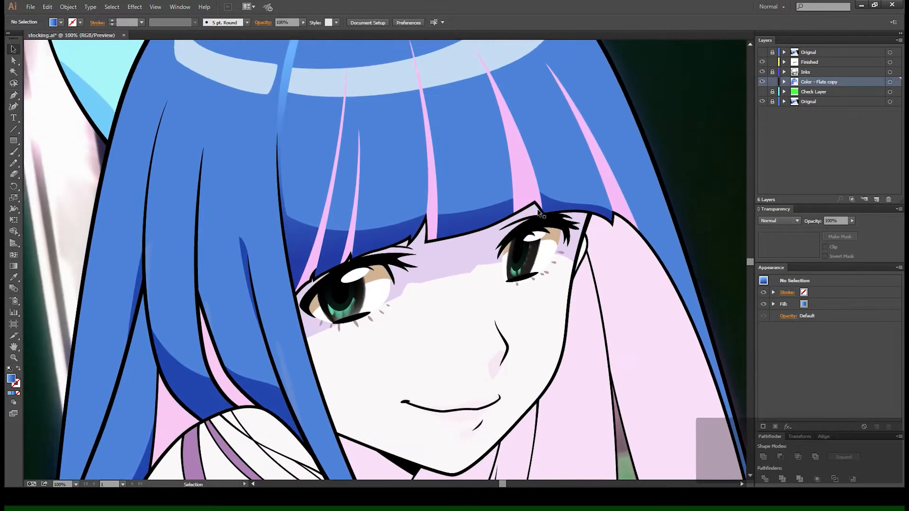
left_click(762, 82, "ctrl")
left_click_drag(435, 206, 368, 146)
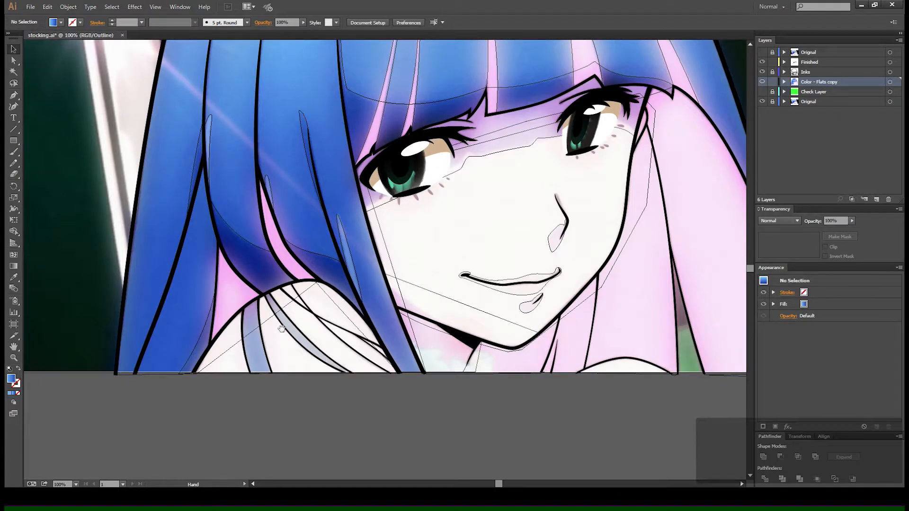
left_click_drag(301, 325, 367, 343)
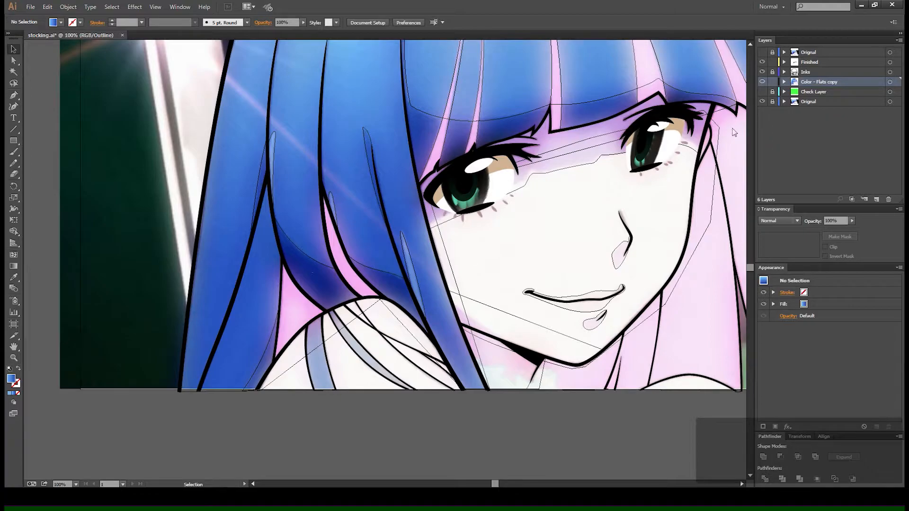
left_click_drag(493, 276, 389, 290)
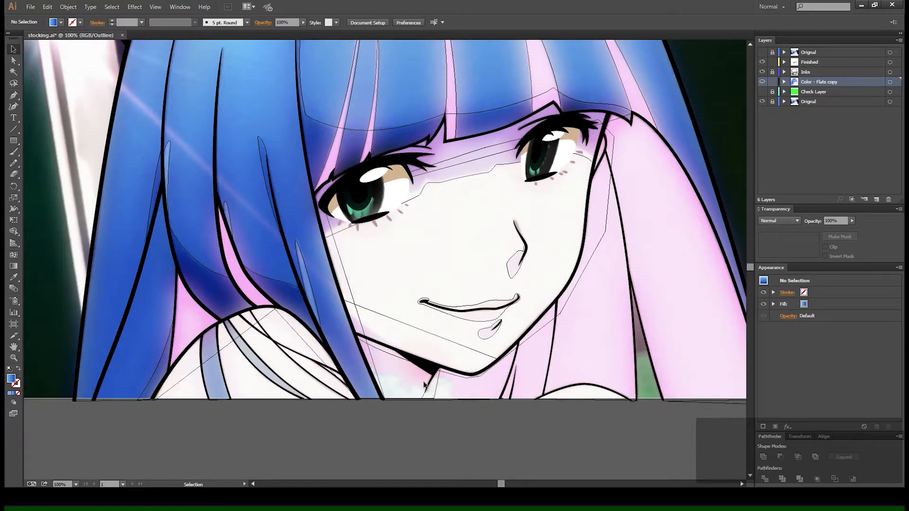
scroll(421, 384, "right", 5)
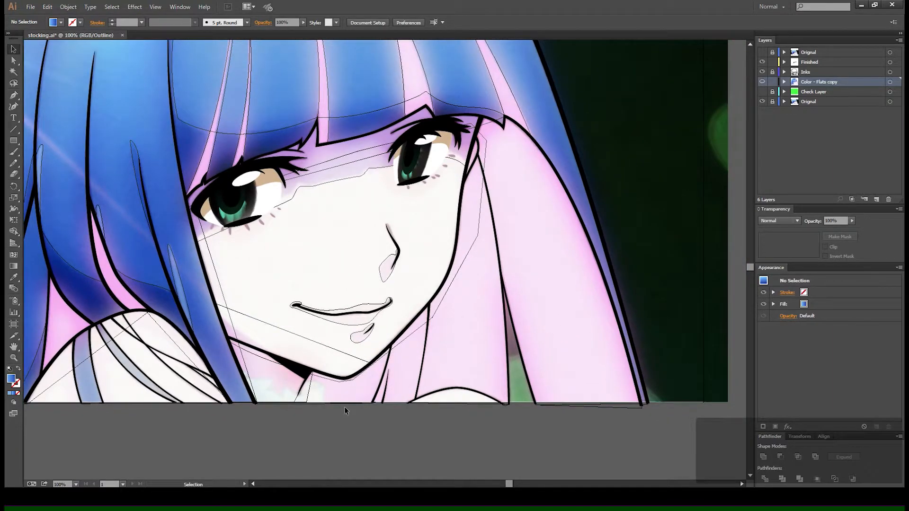
scroll(582, 316, "up", 3)
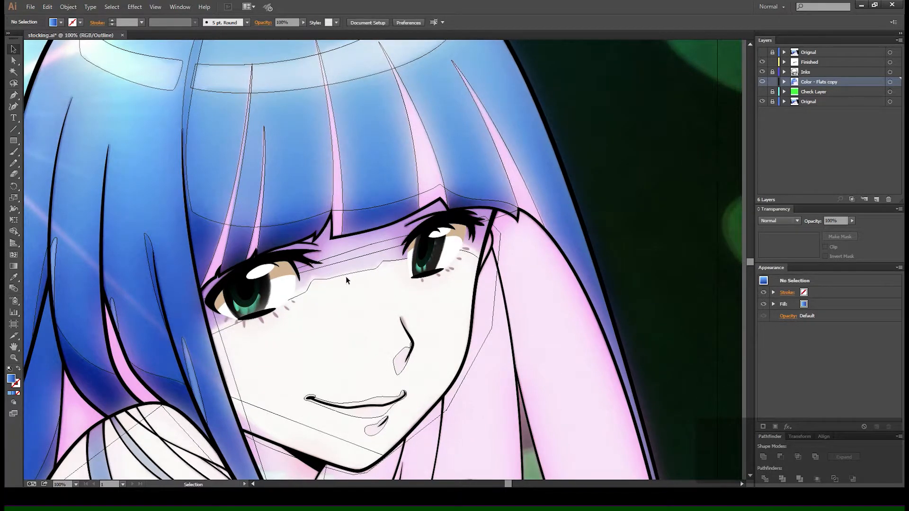
scroll(367, 279, "up", 3)
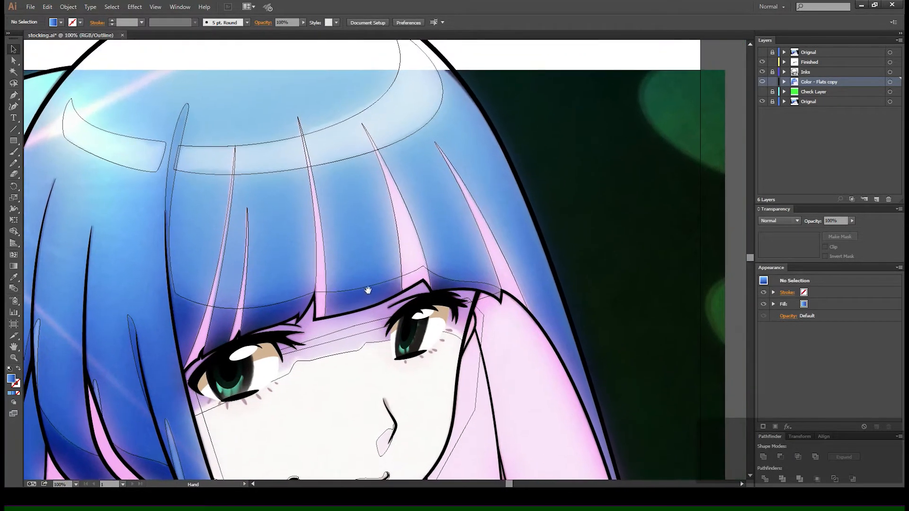
left_click_drag(354, 256, 503, 152)
left_click_drag(315, 338, 485, 230)
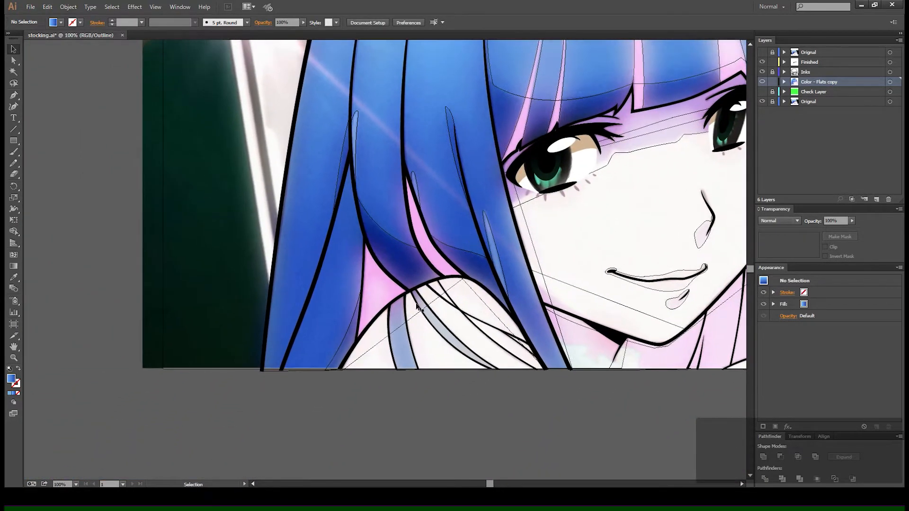
Sample the purple and periwinkle tones of the original's wide shoulder stripe and return the Color - Flats copy layer to preview.
key("i")
left_click(397, 302)
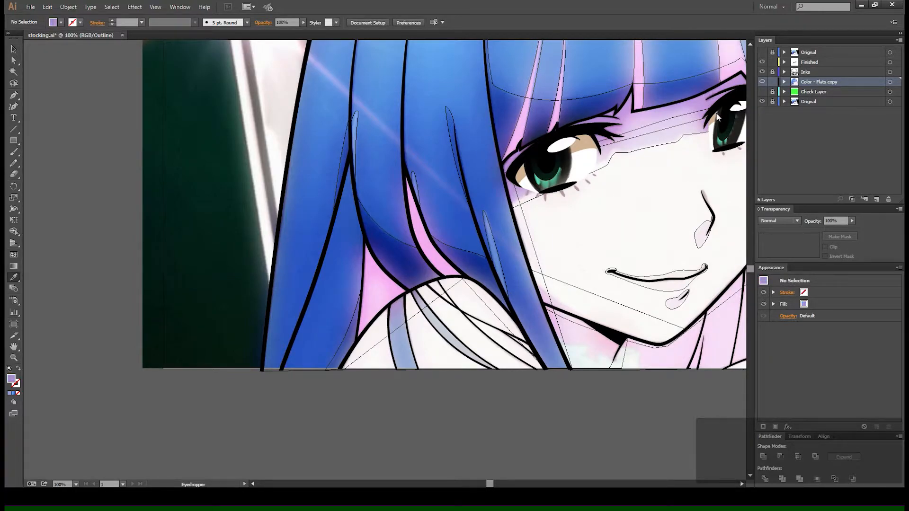
left_click(411, 360)
left_click(759, 84, "ctrl")
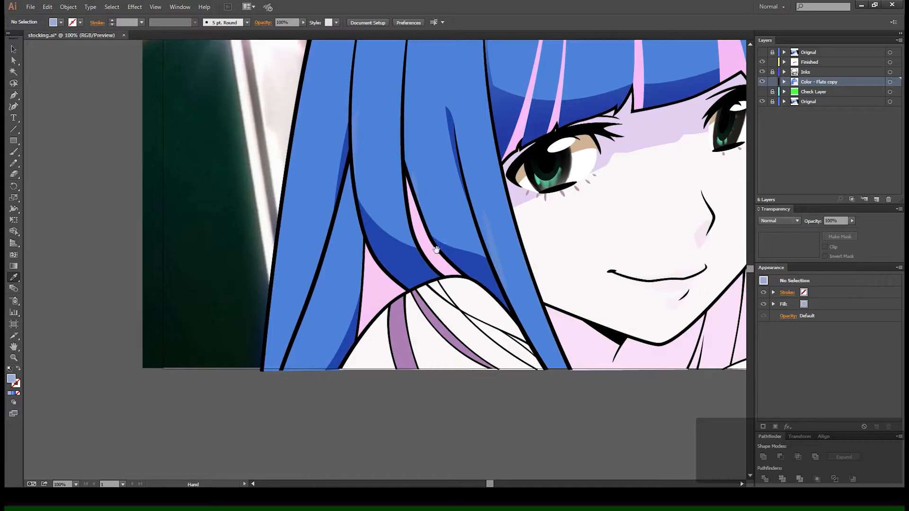
left_click_drag(441, 248, 348, 245)
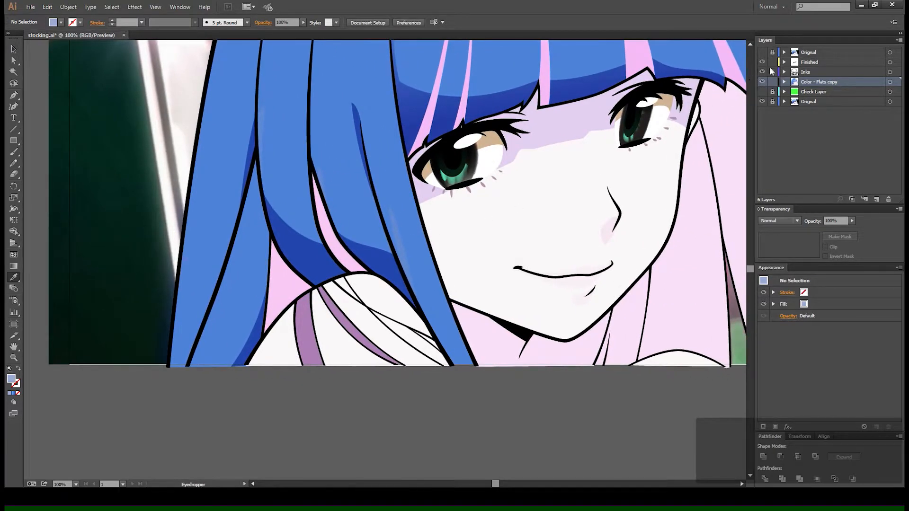
left_click(762, 83)
left_click(761, 83)
Fill the wide purple shoulder stripe with a periwinkle-to-purple gradient and compare it with the original.
key("v")
left_click(314, 333)
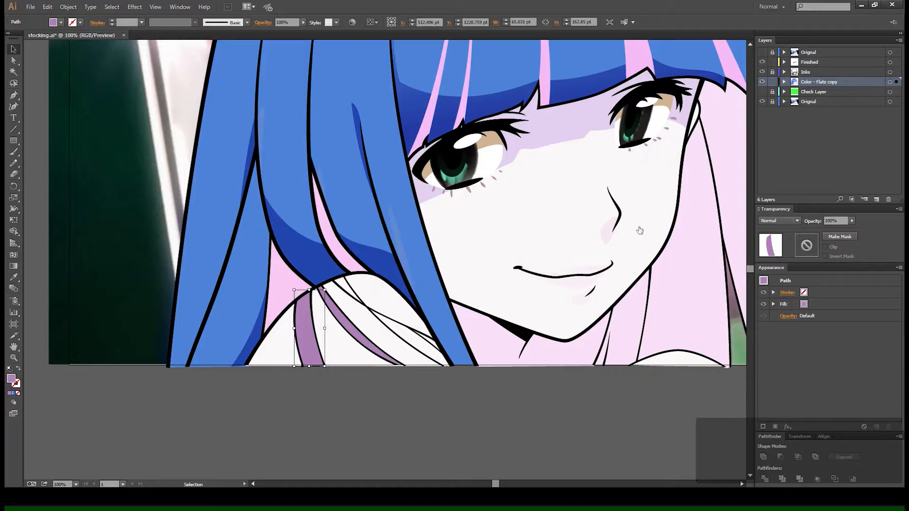
key("period")
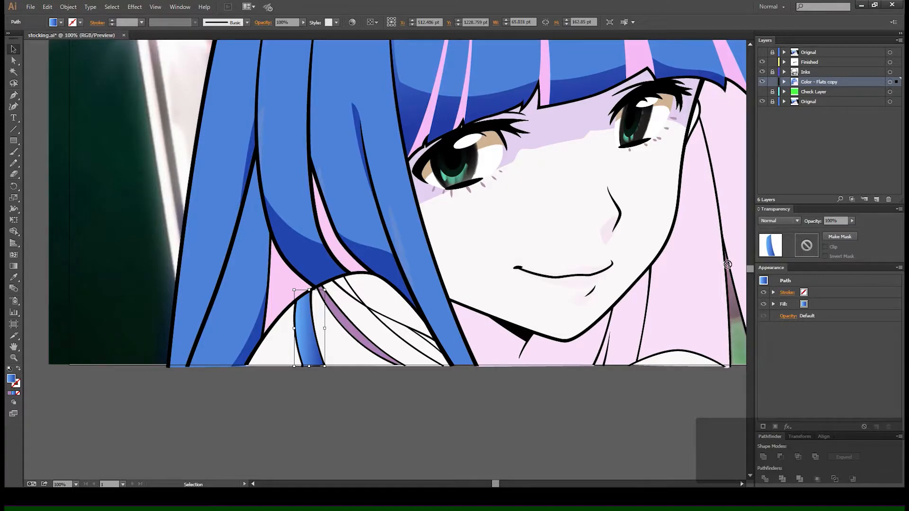
left_click(732, 285)
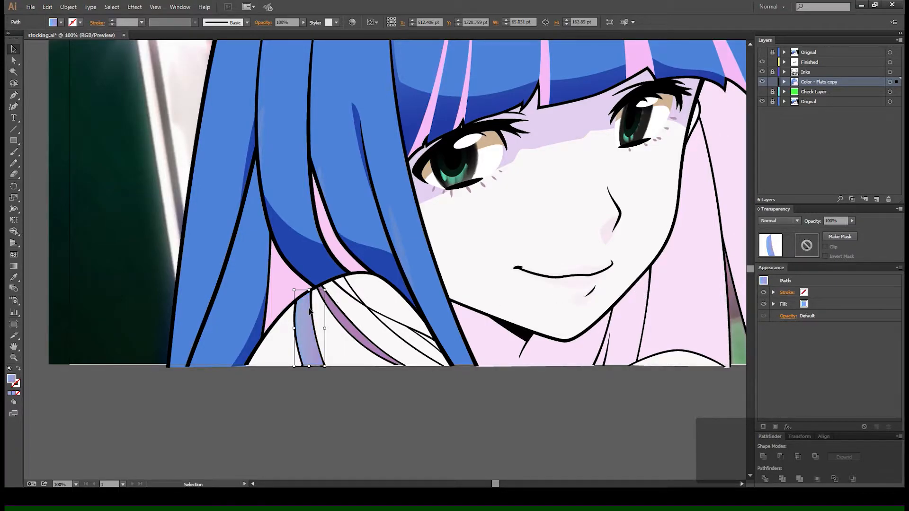
left_click(763, 83, "ctrl")
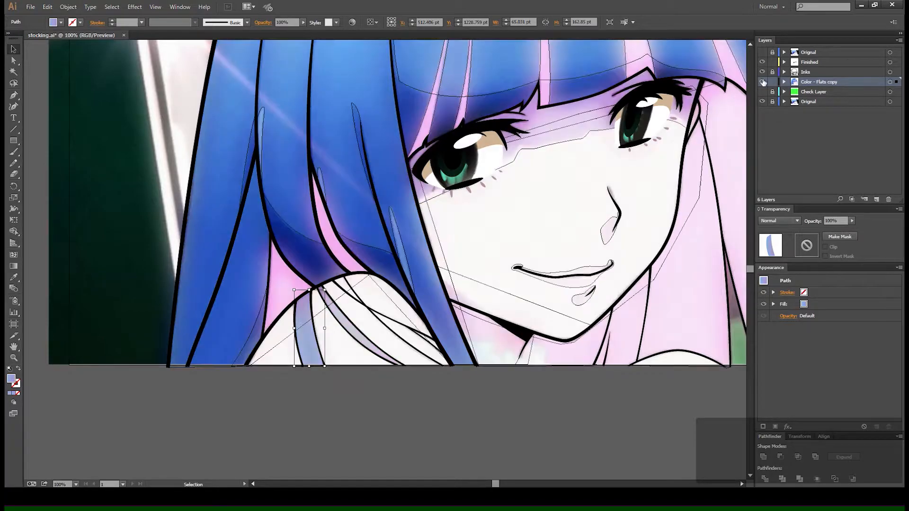
left_click(762, 82, "ctrl")
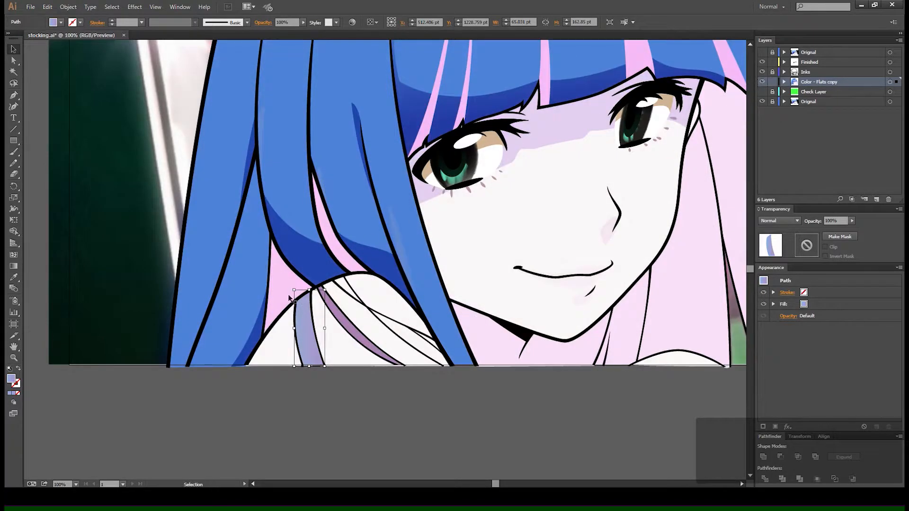
Run the wide shoulder stripe's gradient along its length, purple at the upper end and blue below, and deselect it.
key("g")
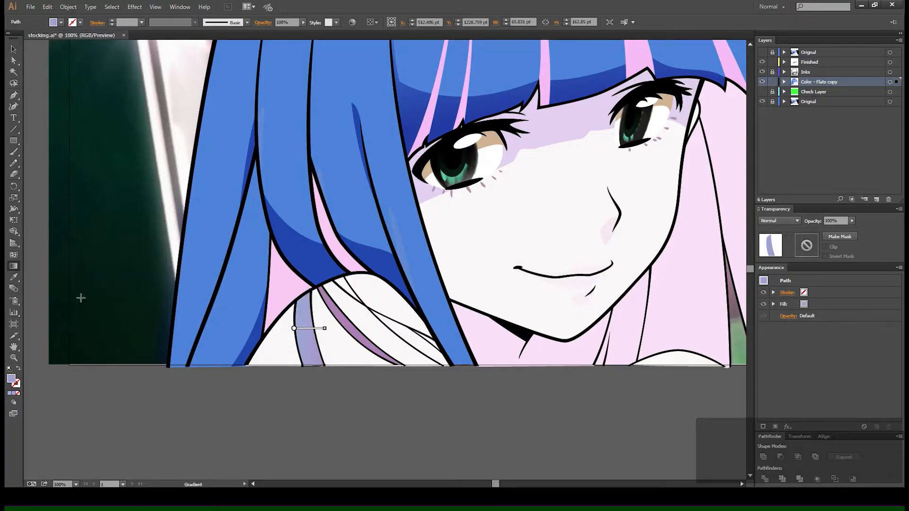
mouse_move(301, 304)
left_mouse_down()
mouse_move(310, 363)
mouse_move(299, 296)
left_mouse_up()
key("a")
left_click(304, 320)
key("g")
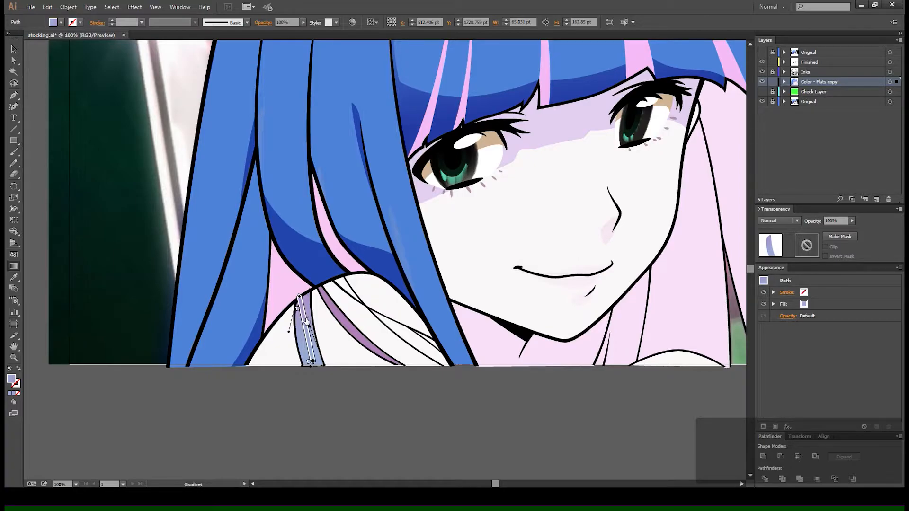
key("a")
left_click(356, 392)
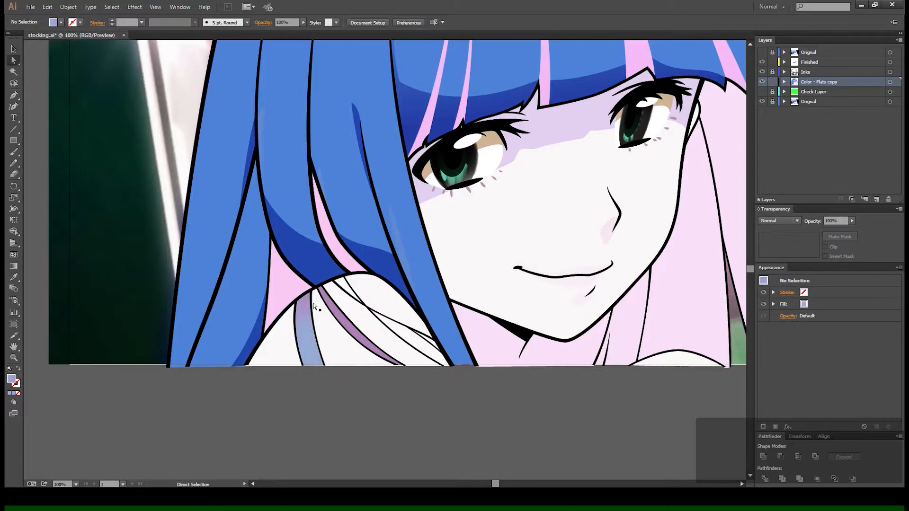
Fine-tune the purple-to-blue transition near the wide shoulder stripe's upper end and clear the selection.
left_click(304, 310)
key("g")
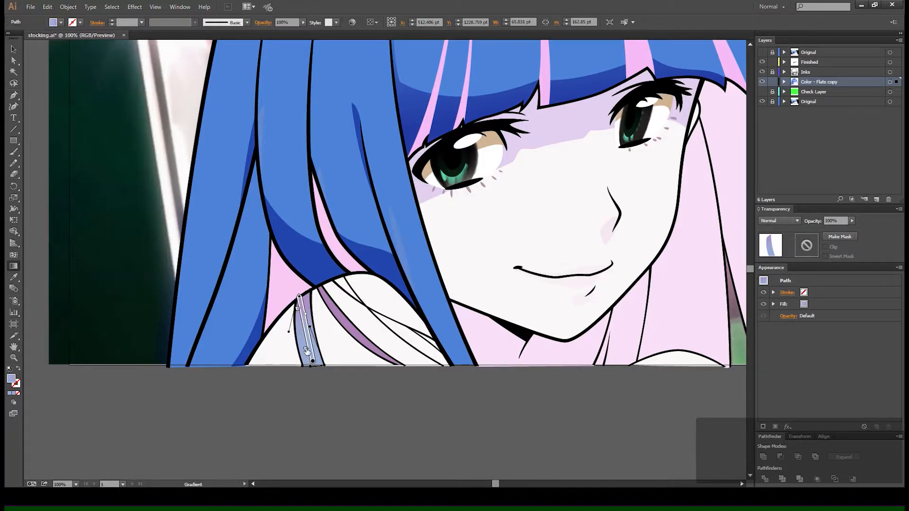
key("a")
left_click(320, 396)
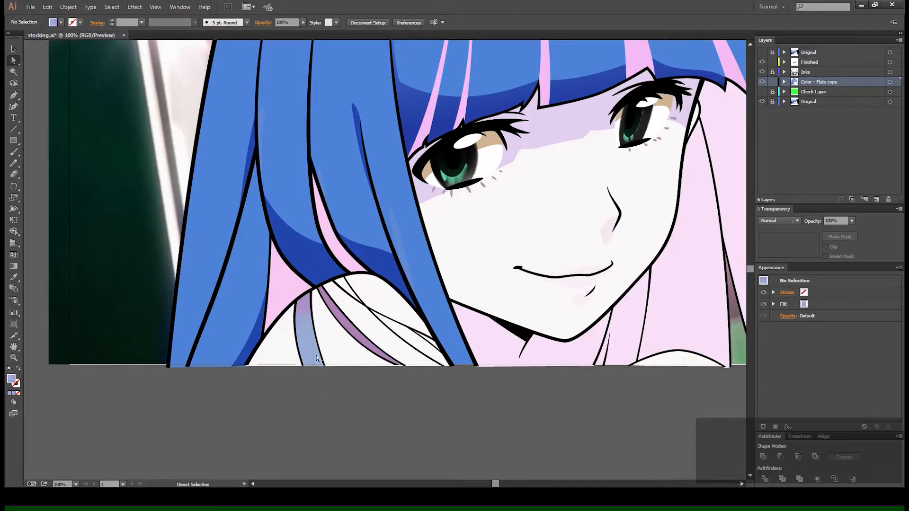
left_click(306, 344)
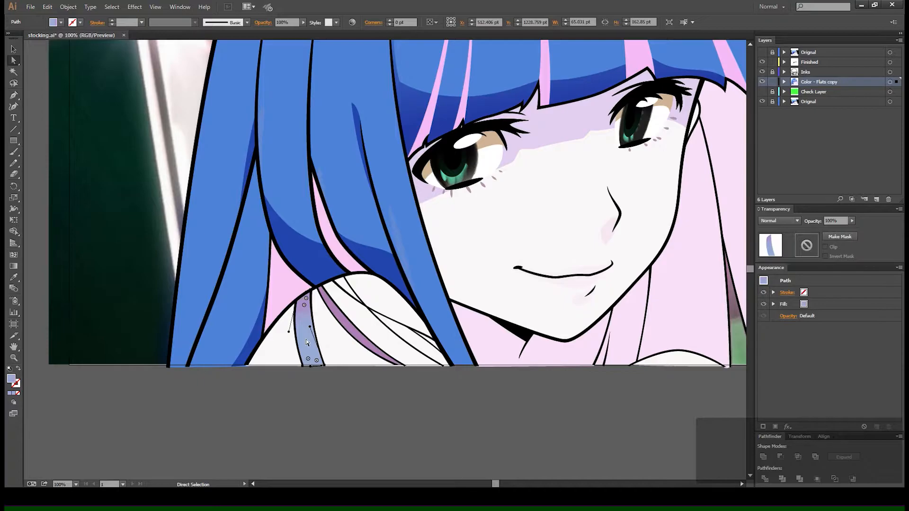
left_click(321, 430)
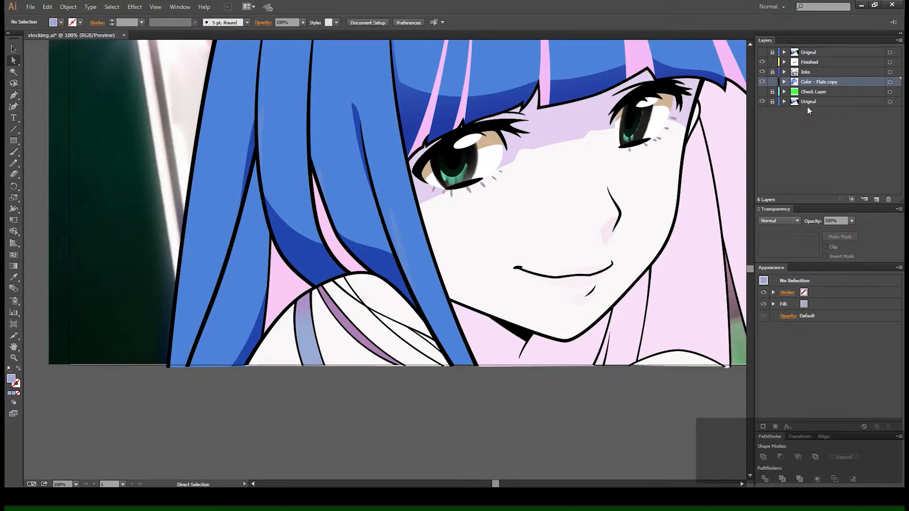
Compare the wide stripe's gradient with the original by toggling the Color - Flats copy layer.
left_click(763, 82)
left_click(763, 83)
left_click(763, 82)
left_click(763, 83)
Apply the wide stripe's gradient to the thin shoulder stripe, running purple to blue from its upper end downward, and deselect it.
left_click(351, 335)
left_click(308, 332)
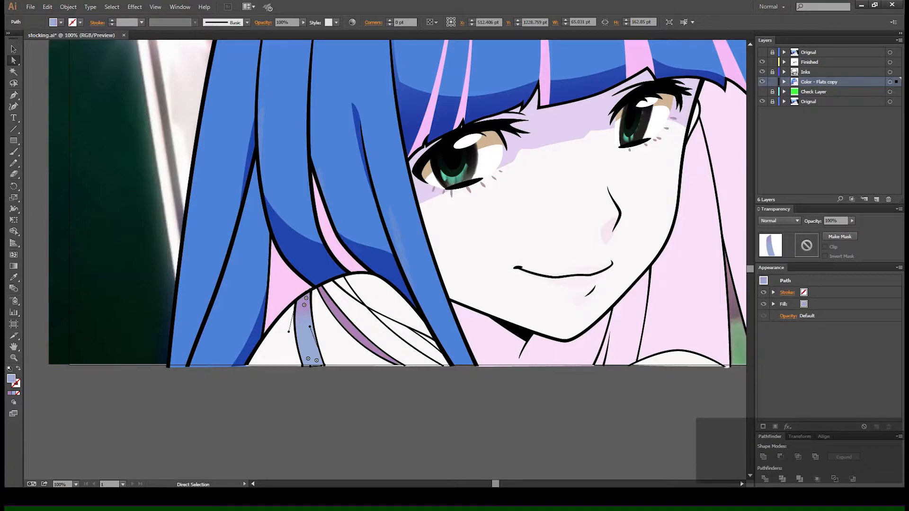
left_click(349, 326)
key("v")
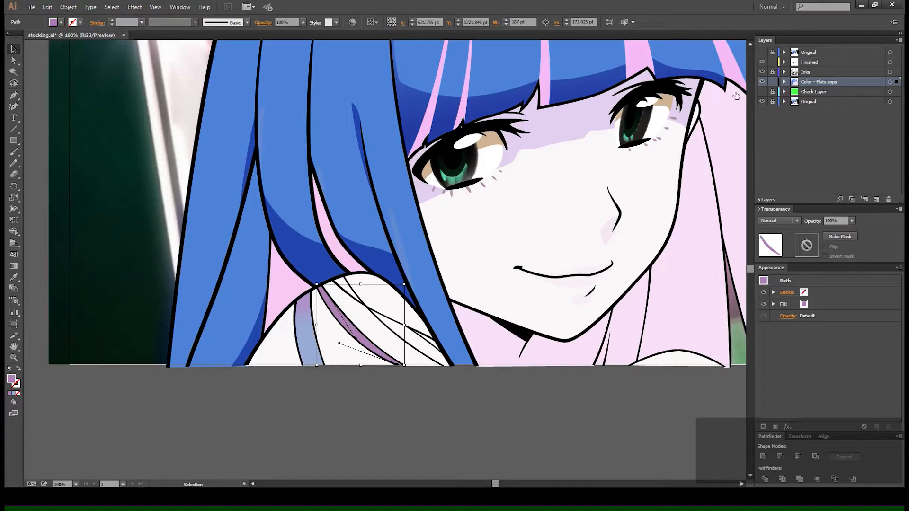
key("g")
left_click_drag(326, 292, 323, 294)
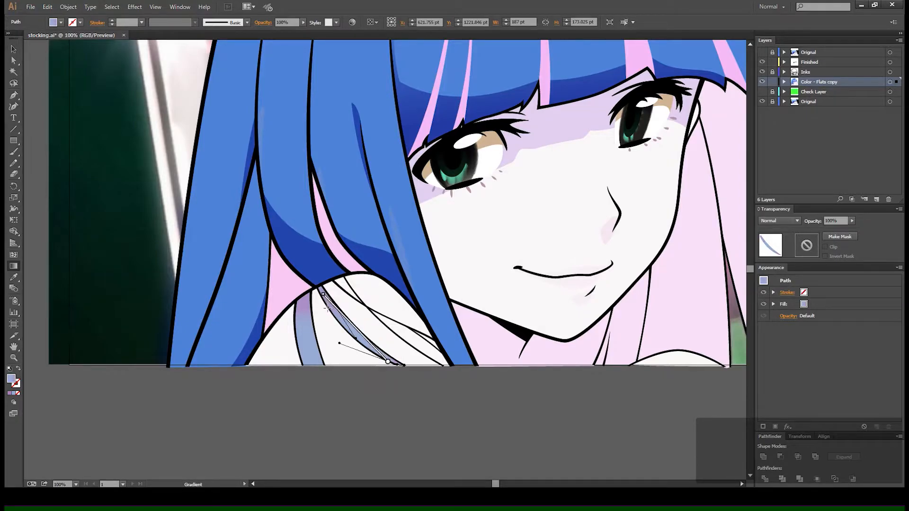
mouse_move(401, 365)
left_mouse_down()
mouse_move(327, 293)
mouse_move(316, 290)
mouse_move(326, 308)
mouse_move(319, 298)
left_mouse_up()
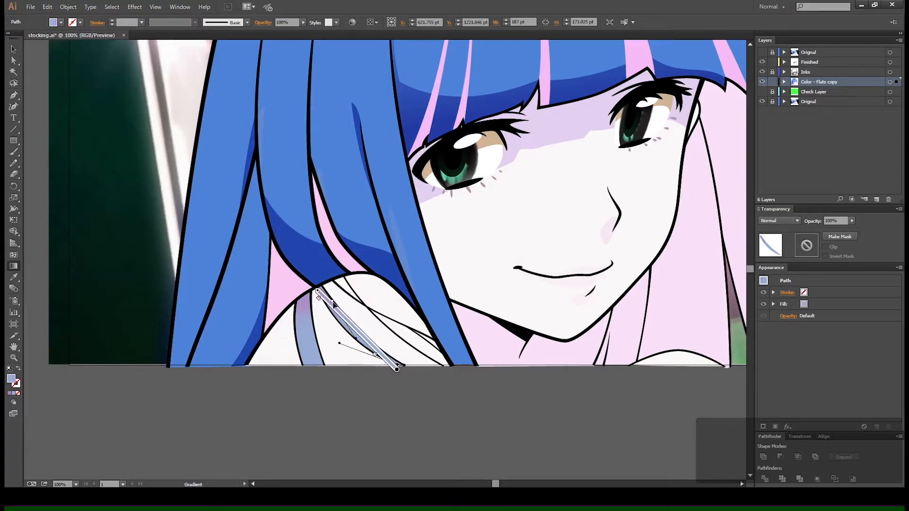
key("a")
left_click(372, 411)
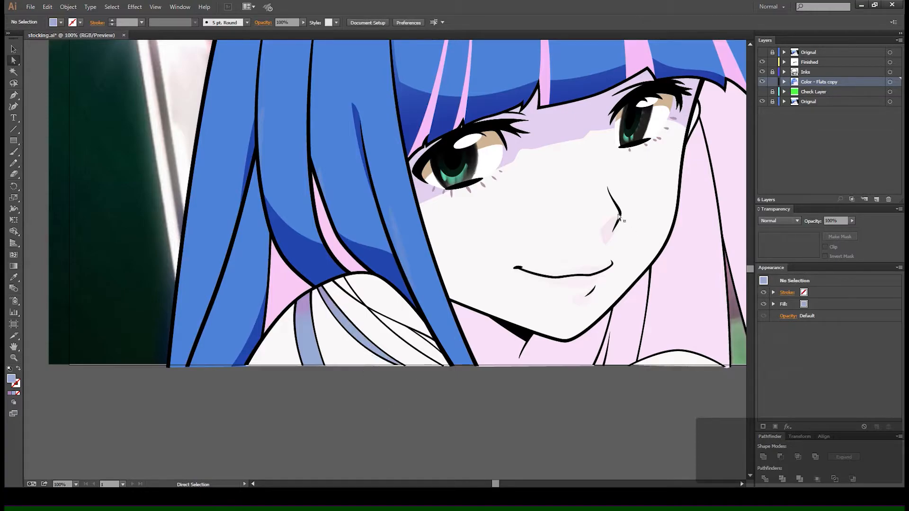
Compare both shoulder stripes with the original and inspect the original's face and pink hair shading in outline view.
left_click(761, 82)
left_click(761, 82)
left_click_drag(390, 254, 163, 309)
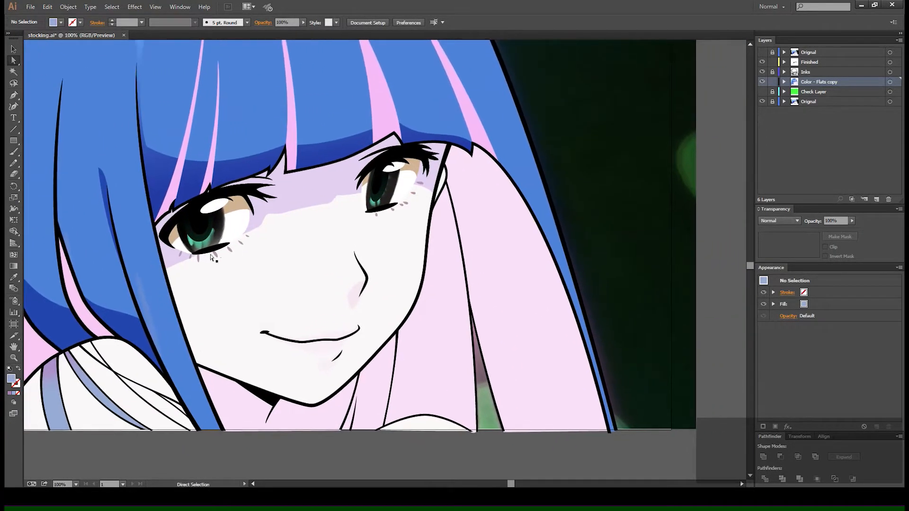
left_click(762, 83, "ctrl")
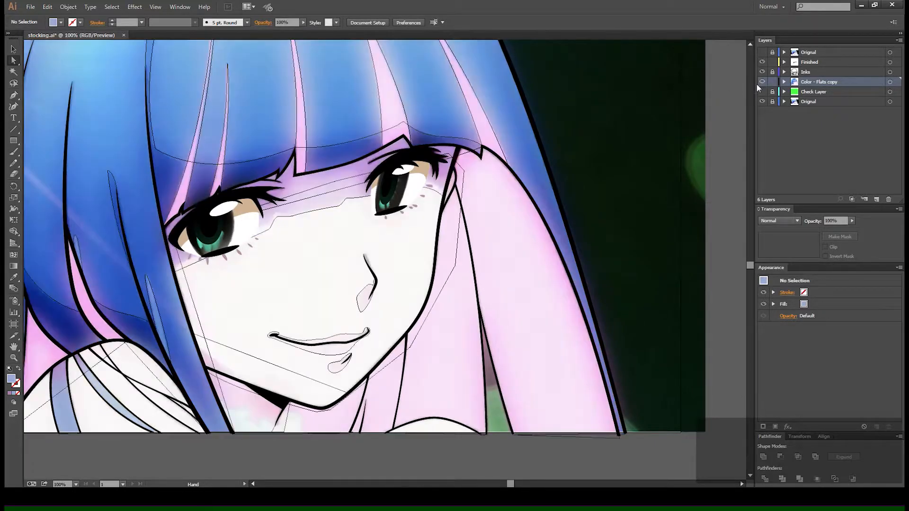
left_click_drag(505, 288, 462, 283)
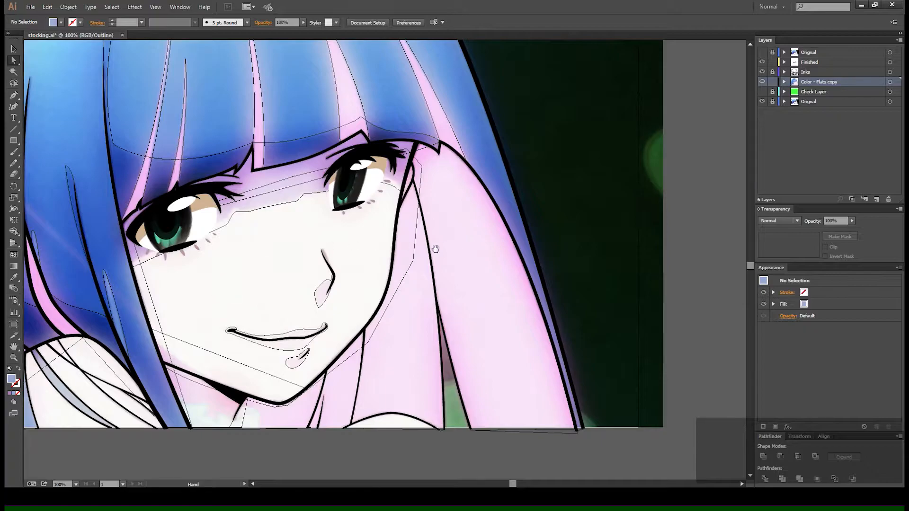
Sample the deeper edge pink and the pale pink of the wide hair strand from the original, and return to preview view.
left_click_drag(420, 254, 350, 261)
key("i")
left_click(455, 278)
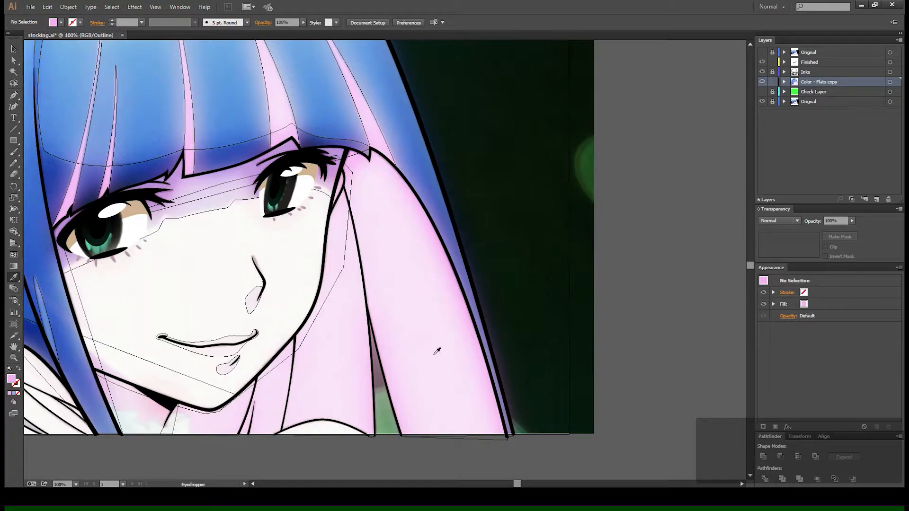
left_click(425, 332)
key("ctrl+y")
key("v")
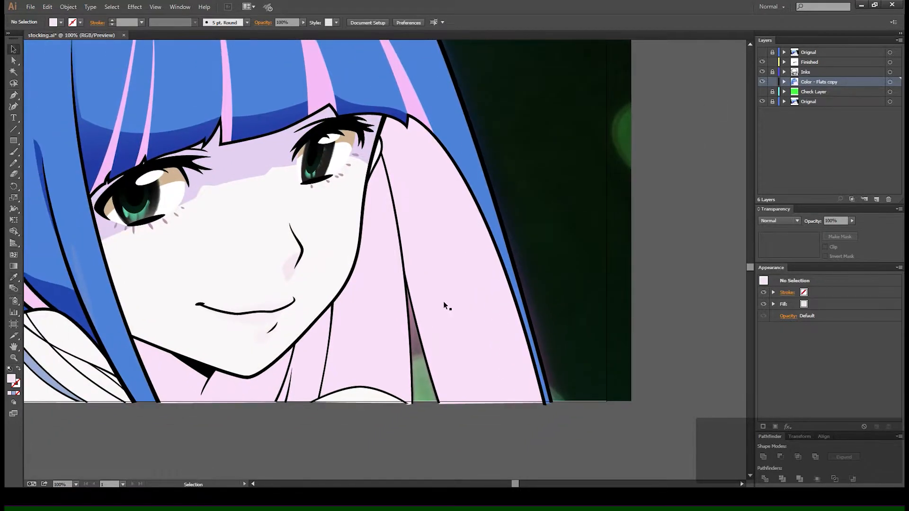
left_click(443, 303)
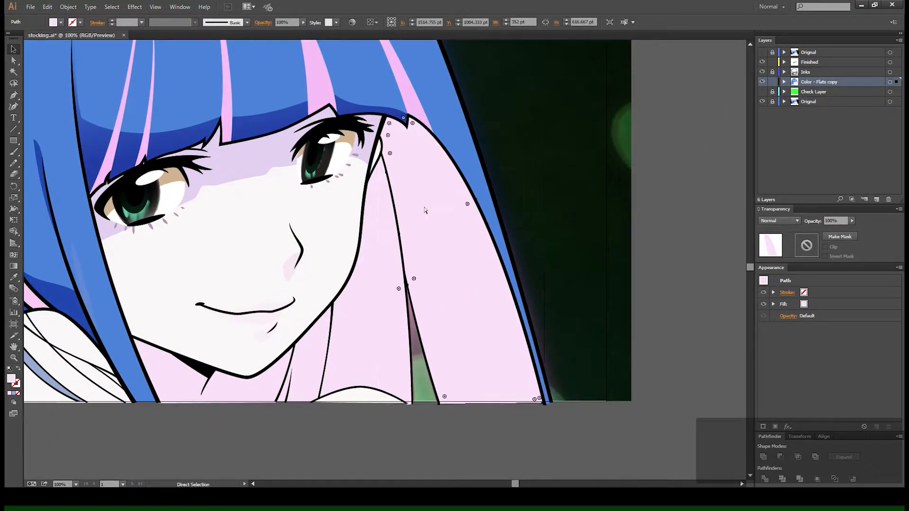
left_click_drag(414, 249, 492, 232)
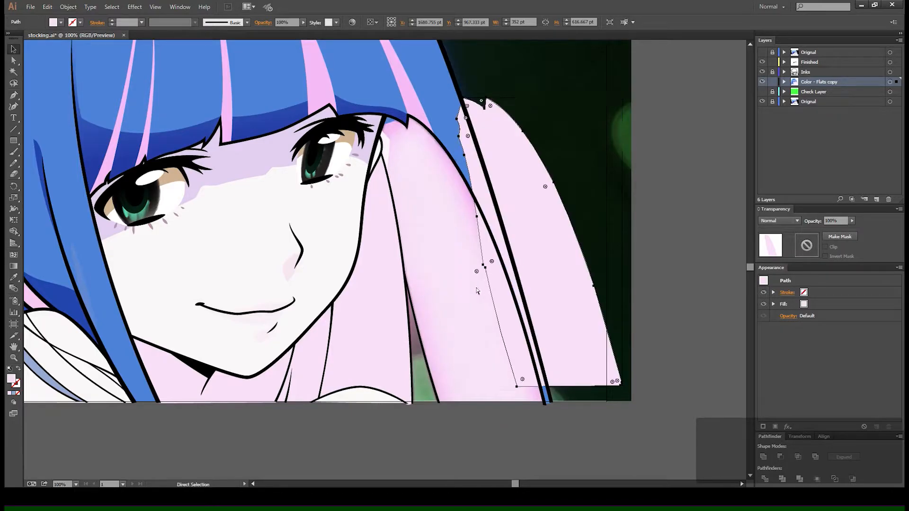
key("ctrl+z")
key("a")
left_click(304, 367)
key("ctrl+z")
left_click_drag(300, 360, 271, 385)
key("ctrl+z")
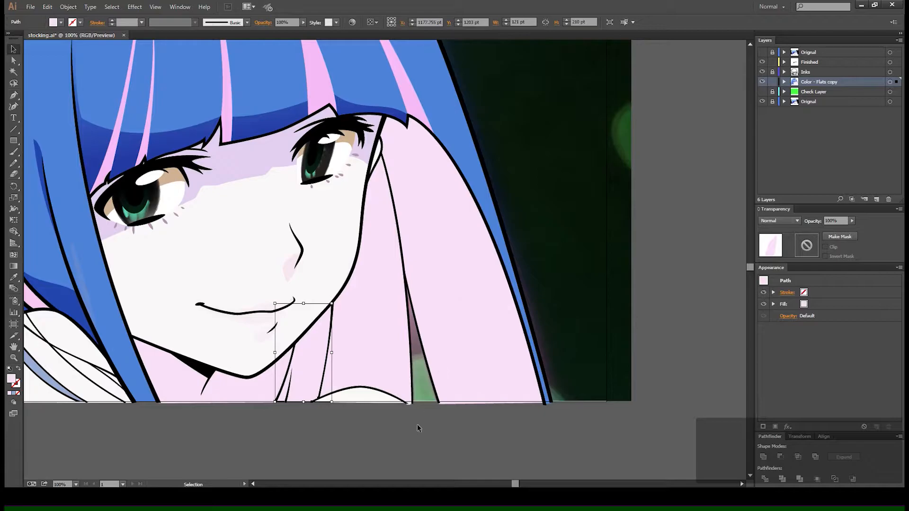
key("ctrl+shift+a")
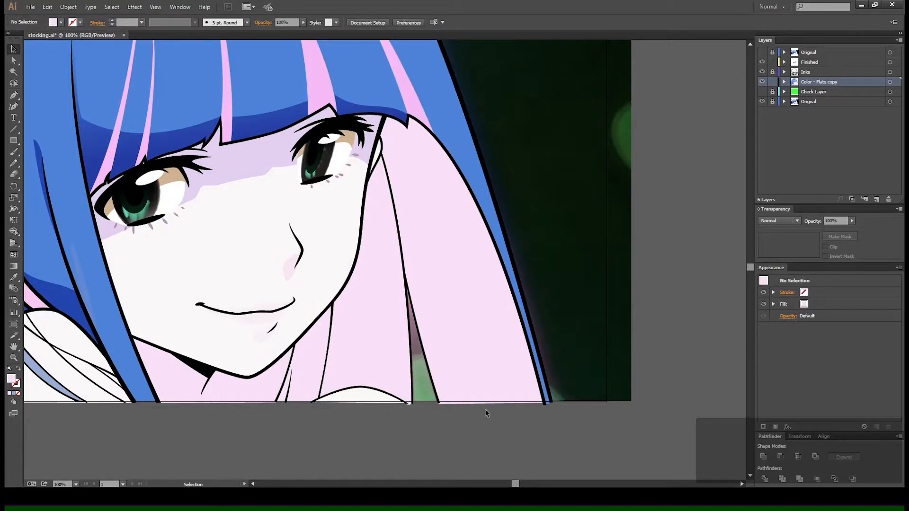
Fill the wide pink hair strand beside the face with a linear gradient blending the deeper pink and the pale pink.
left_click(479, 306)
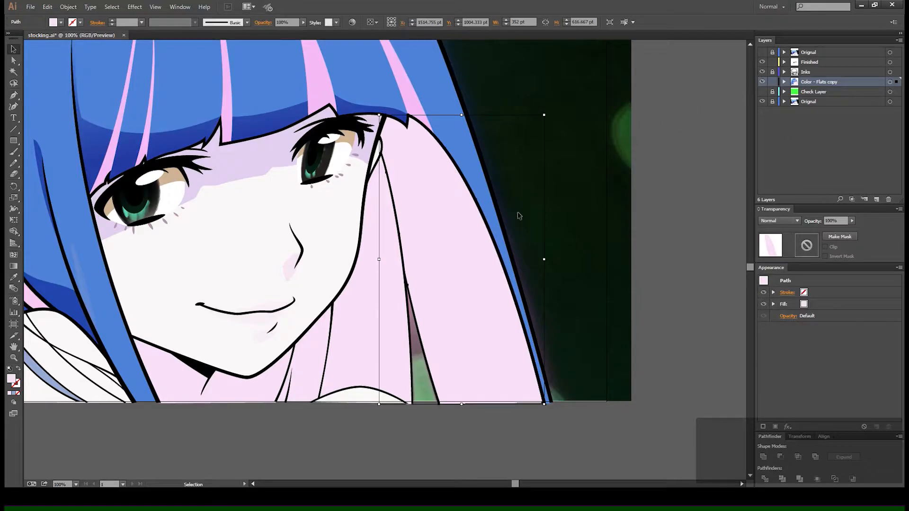
left_click_drag(452, 300, 560, 294)
key("ctrl+z")
key("ctrl+z")
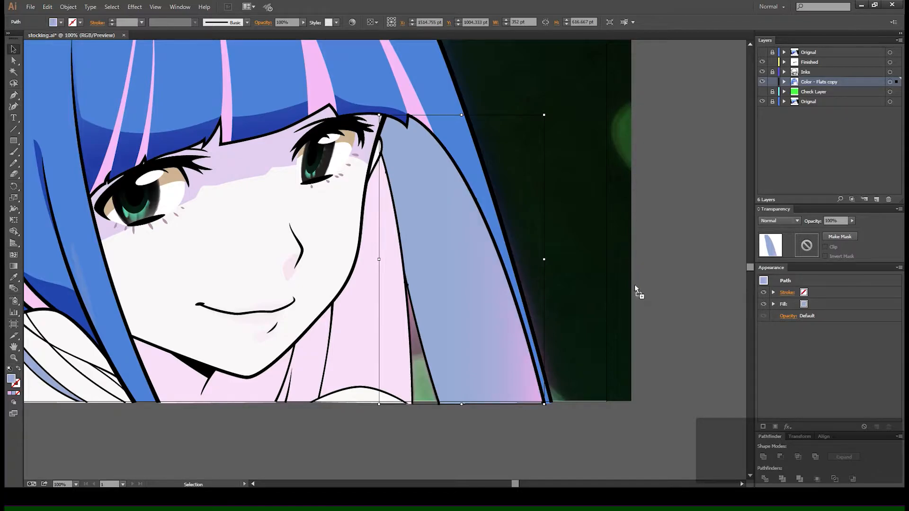
left_click_drag(634, 285, 634, 285)
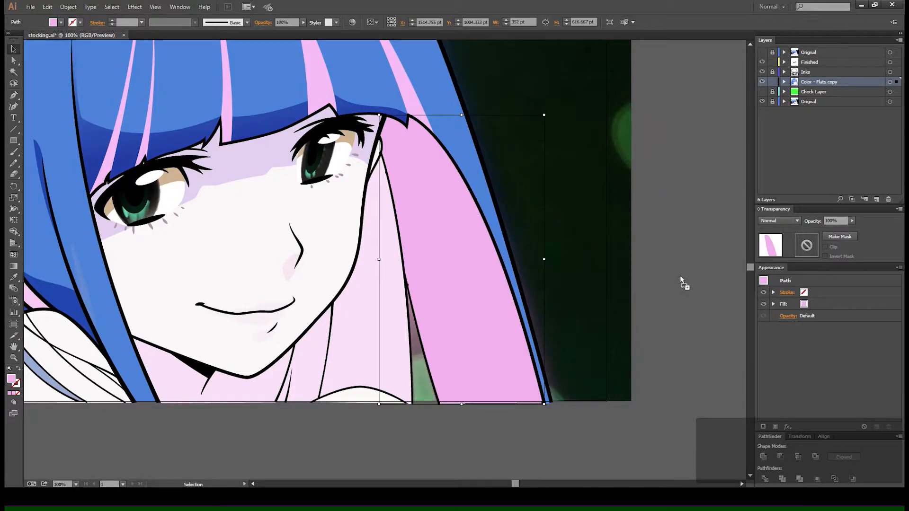
left_click_drag(679, 275, 680, 275)
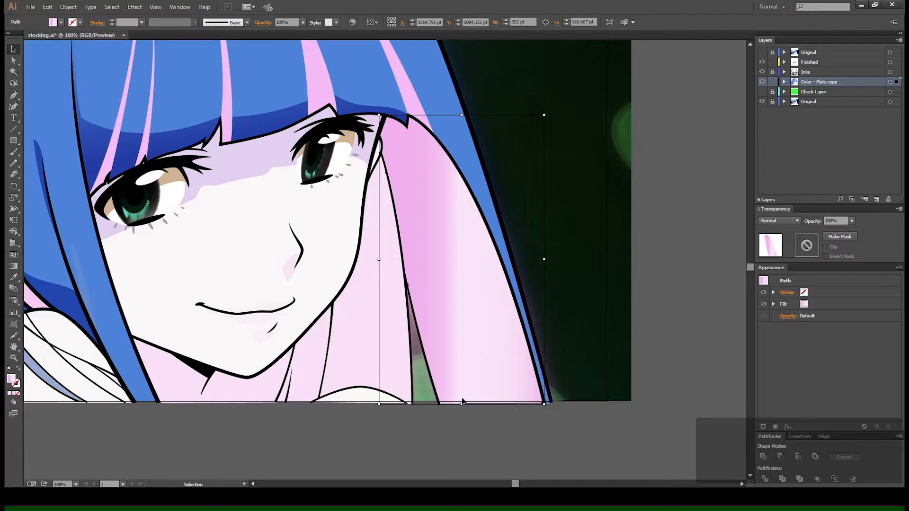
Run the gradient crosswise between the strand's two edges, centre its pale stop, and compare the result with the original.
key("g")
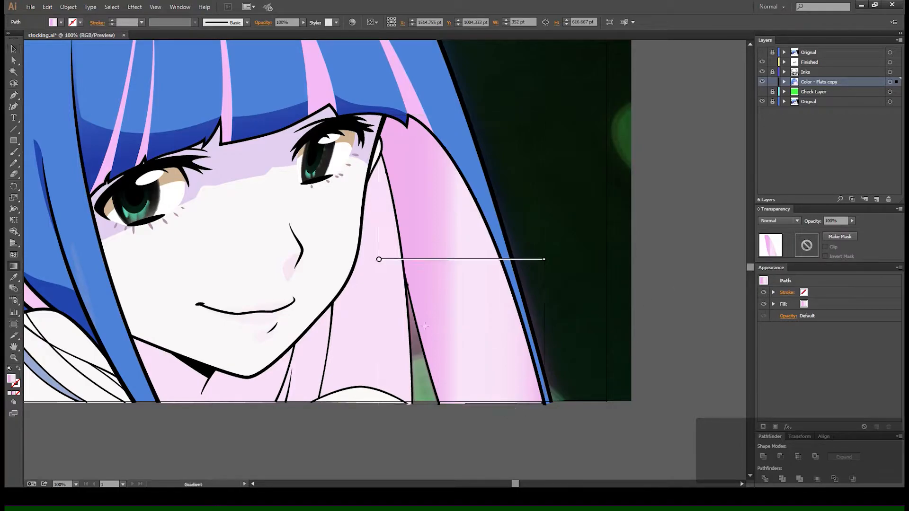
left_click_drag(420, 328, 511, 296)
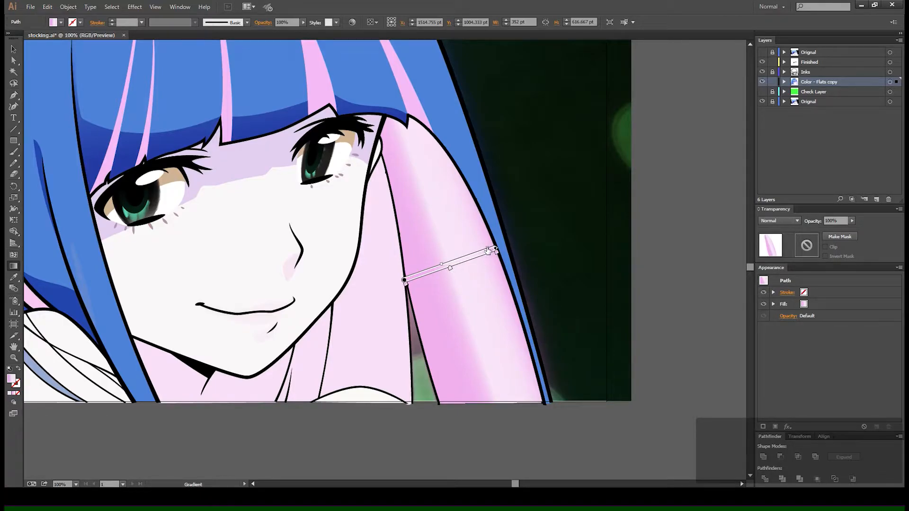
left_click_drag(473, 257, 423, 270)
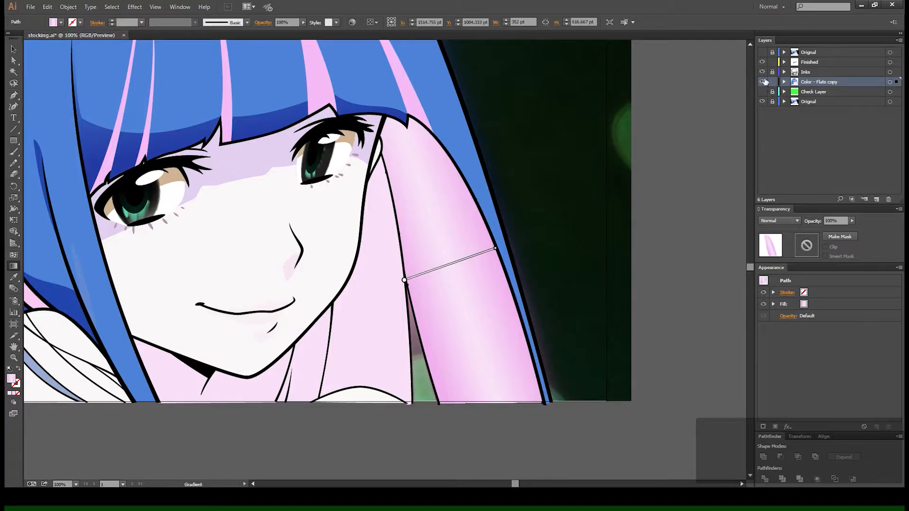
left_click(763, 81)
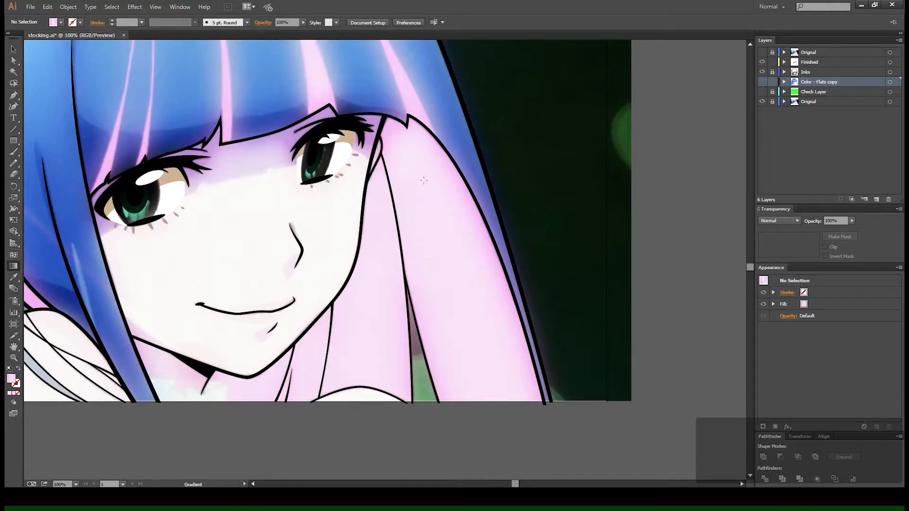
left_click(762, 81)
Reselect the wide strand, widen its pale centre using a second pale stop, narrow the pink edge bands, and deselect it.
key("v")
left_click(478, 326)
left_click(477, 326)
key("g")
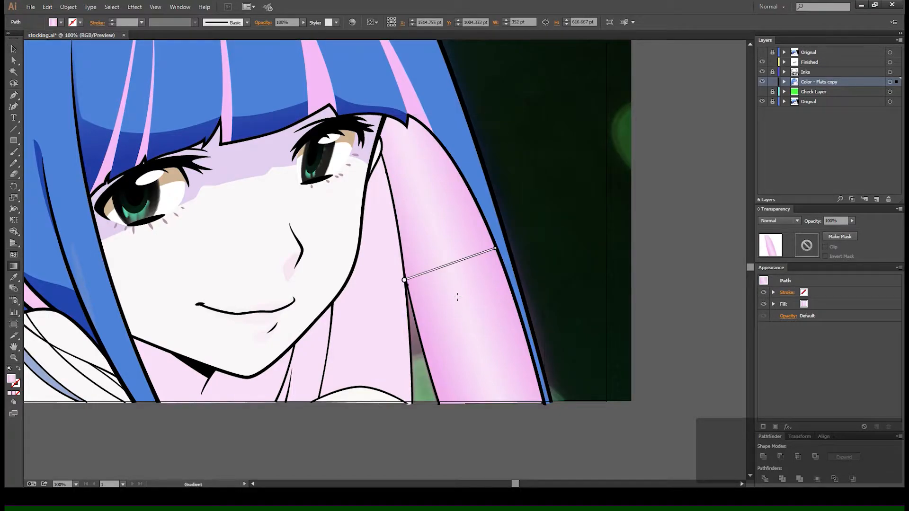
left_click(696, 280)
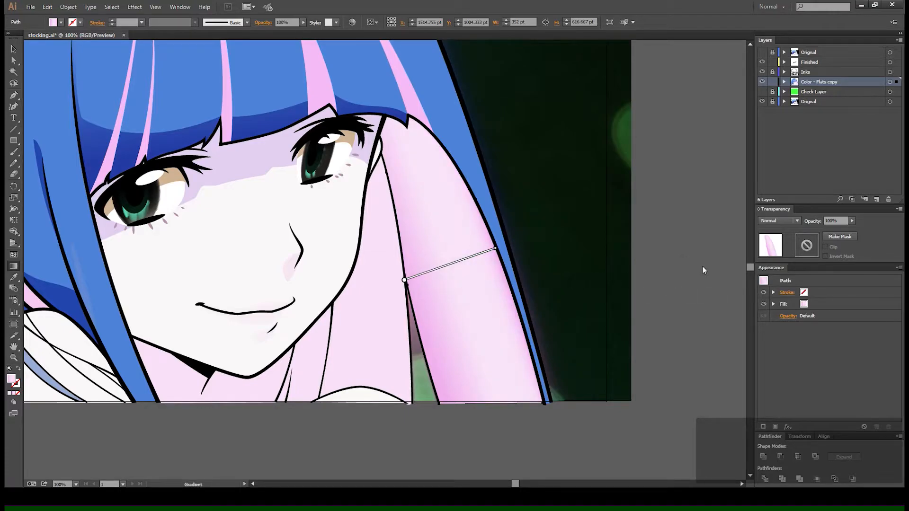
mouse_move(462, 258)
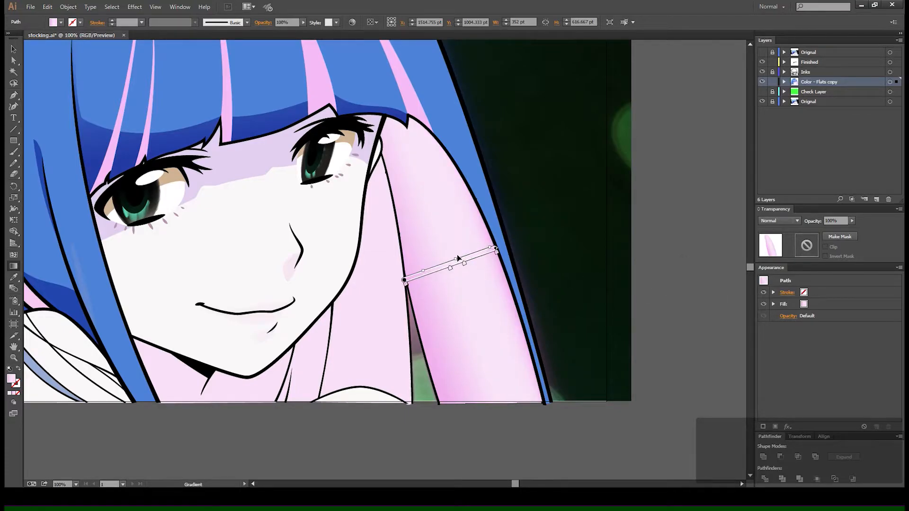
mouse_move(464, 262)
left_mouse_down()
mouse_move(474, 262)
mouse_move(423, 280)
left_mouse_up()
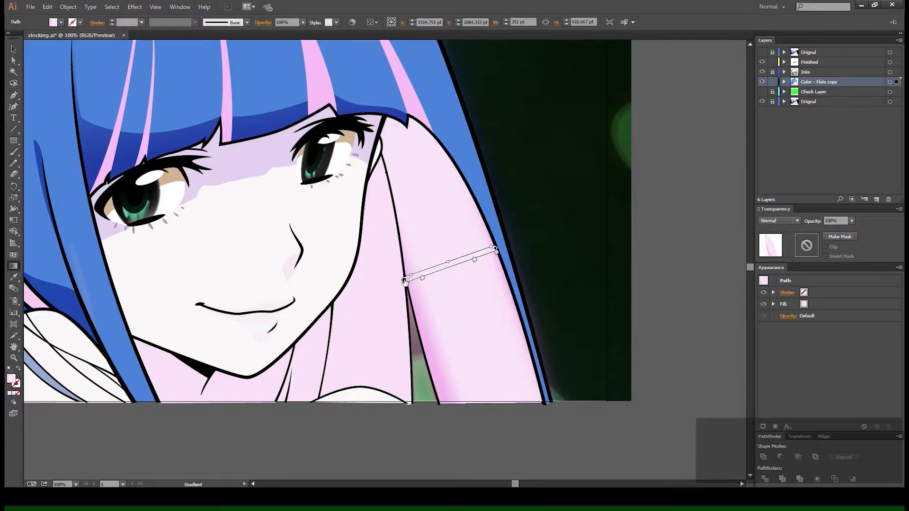
left_click_drag(422, 280, 433, 276)
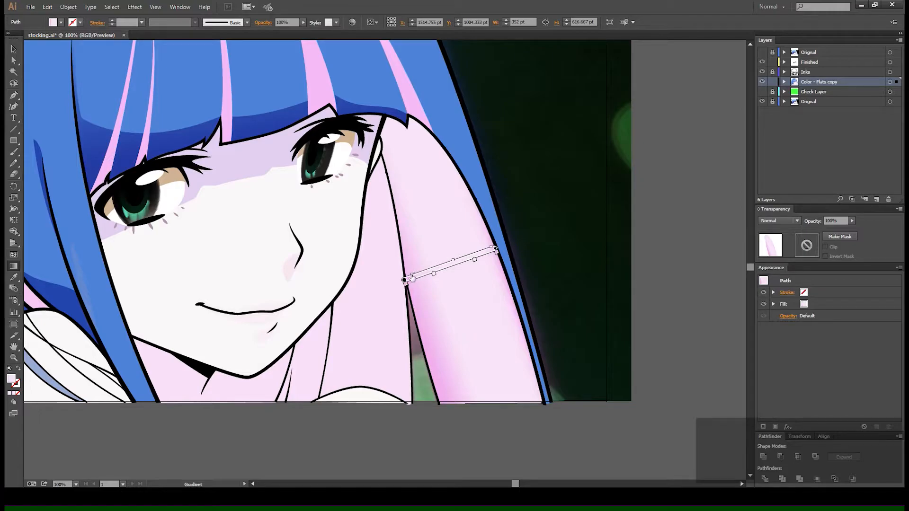
key("a")
left_click(604, 303)
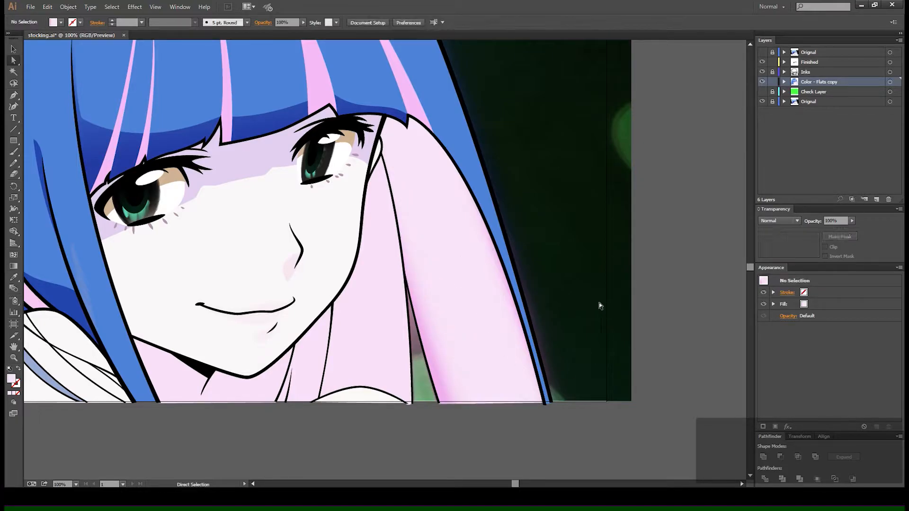
Extend the wide strand's gradient slightly past its outlines, soften the pink along both edges, and clear the selection.
left_click(456, 304)
key("g")
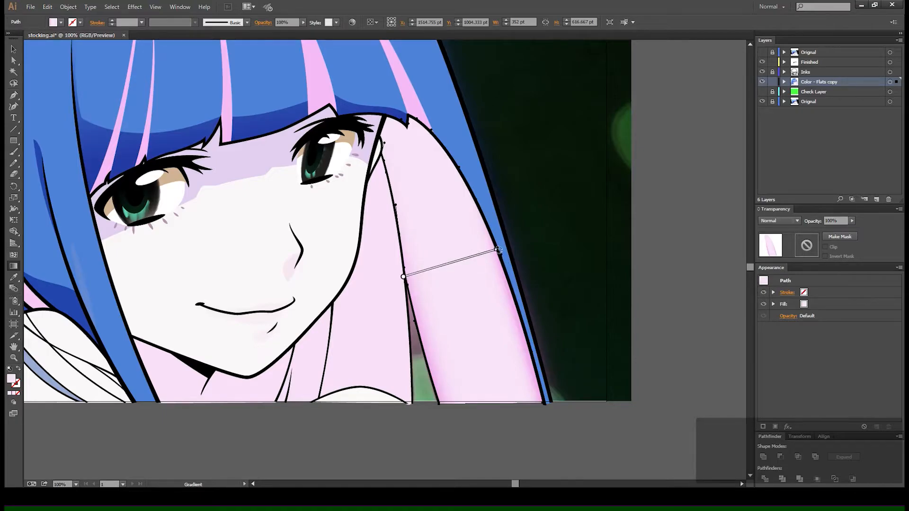
mouse_move(499, 249)
left_mouse_down()
mouse_move(503, 279)
mouse_move(471, 367)
mouse_move(381, 369)
mouse_move(281, 303)
mouse_move(326, 197)
mouse_move(493, 244)
mouse_move(495, 258)
mouse_move(498, 246)
left_mouse_up()
mouse_move(495, 249)
left_mouse_down()
mouse_move(517, 246)
mouse_move(500, 247)
left_mouse_up()
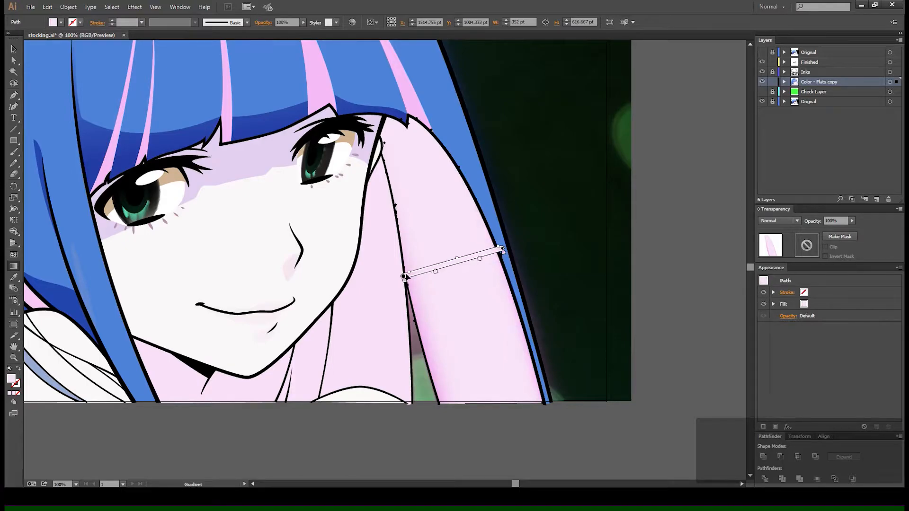
left_click_drag(402, 276, 400, 277)
left_click_drag(433, 273, 431, 273)
mouse_move(499, 253)
left_mouse_down()
mouse_move(488, 249)
mouse_move(470, 265)
left_mouse_up()
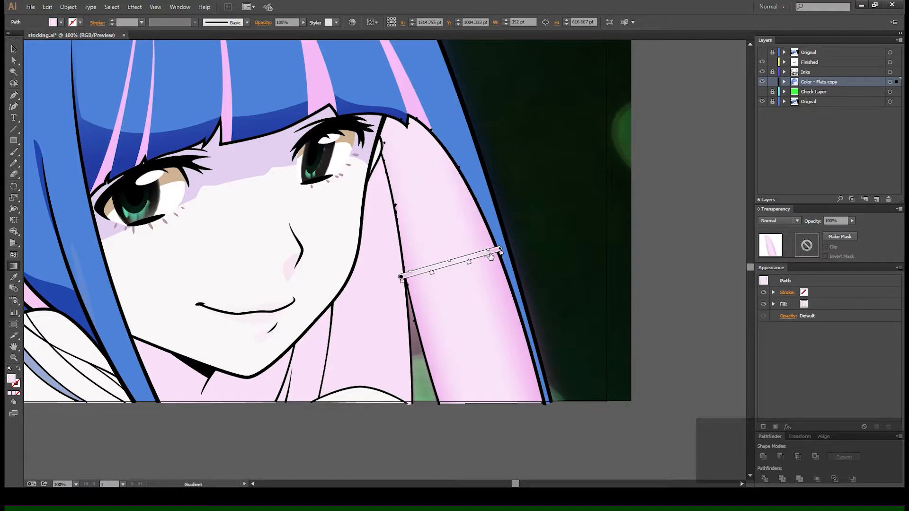
key("a")
left_click(567, 217)
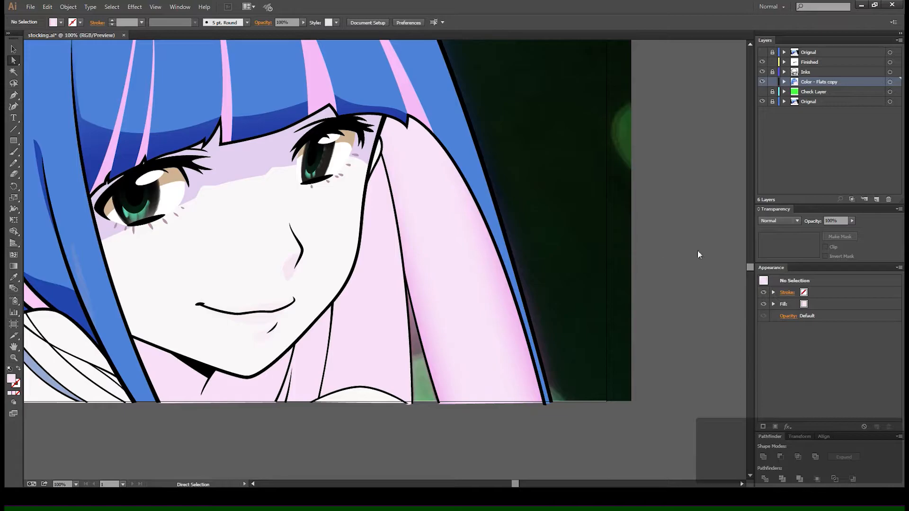
Apply the wide strand's gradient to the narrower pink strand beside the cheek and shift it to fit that strand's edges.
left_click_drag(355, 337, 506, 308)
key("v")
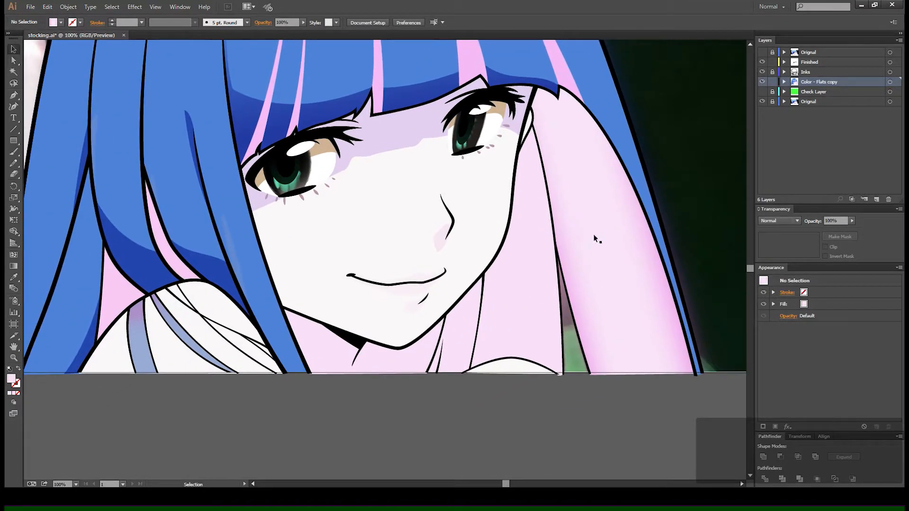
left_click(601, 217)
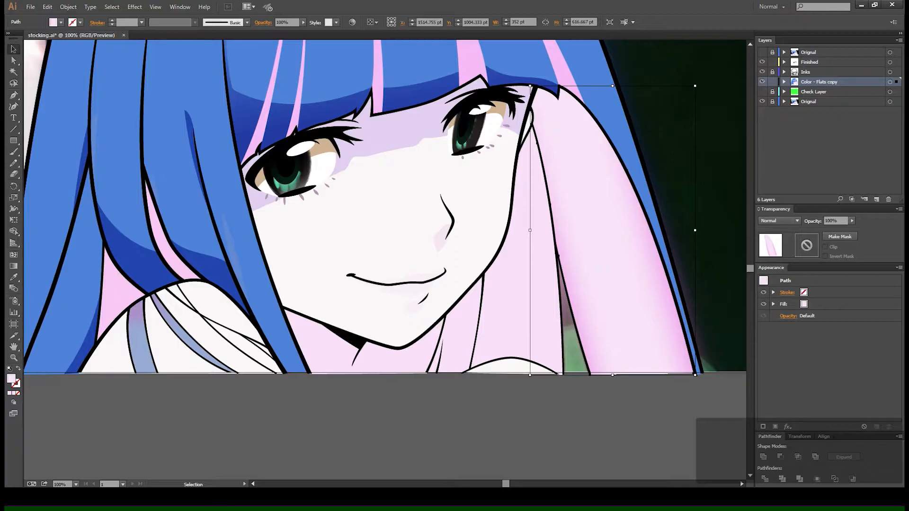
left_click(514, 278)
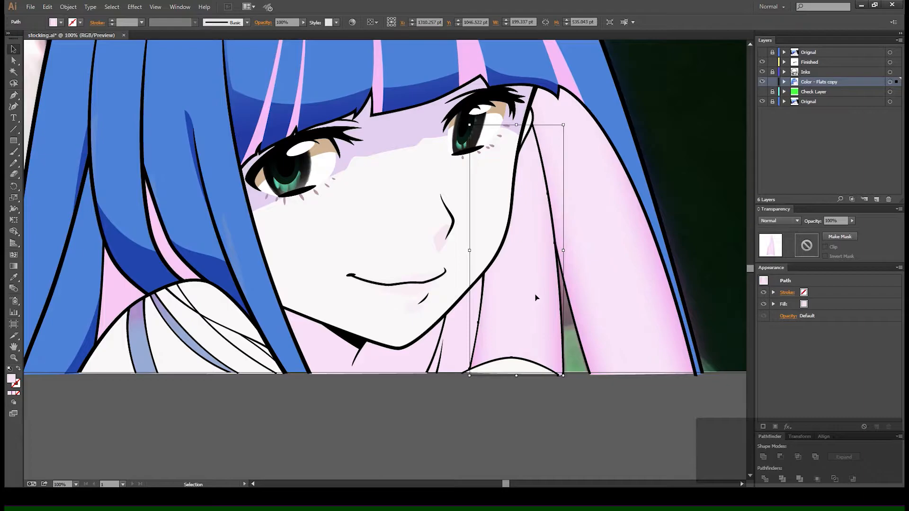
key("g")
mouse_move(469, 252)
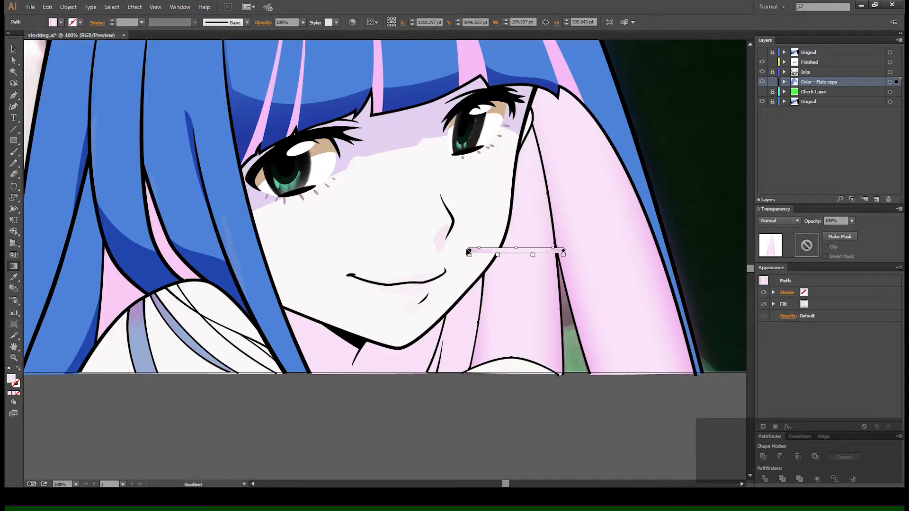
mouse_move(477, 250)
left_mouse_down()
mouse_move(572, 298)
mouse_move(570, 305)
left_mouse_up()
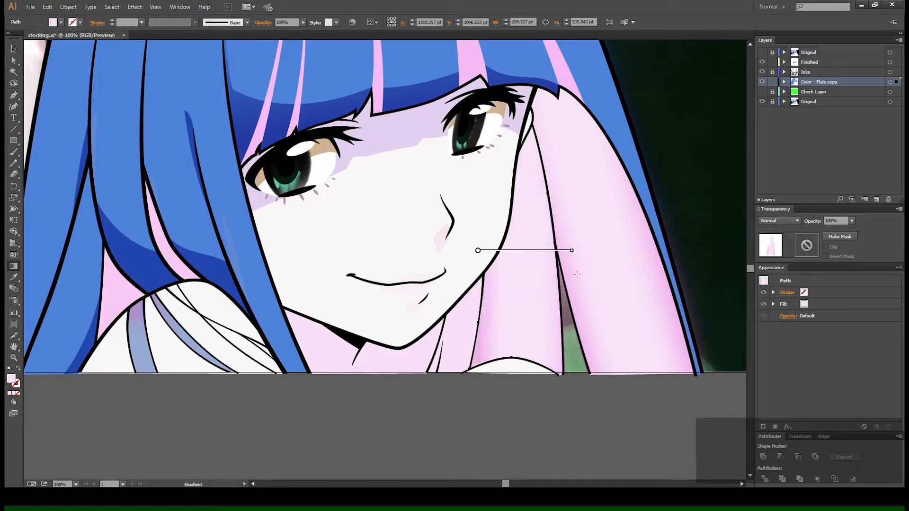
mouse_move(561, 251)
left_click_drag(569, 249, 569, 256)
Apply the same pink gradient to the small hair strand beside the chin, angling it slightly downward across the strand.
left_click_drag(463, 346, 548, 297)
key("v")
left_click(542, 284)
key("g")
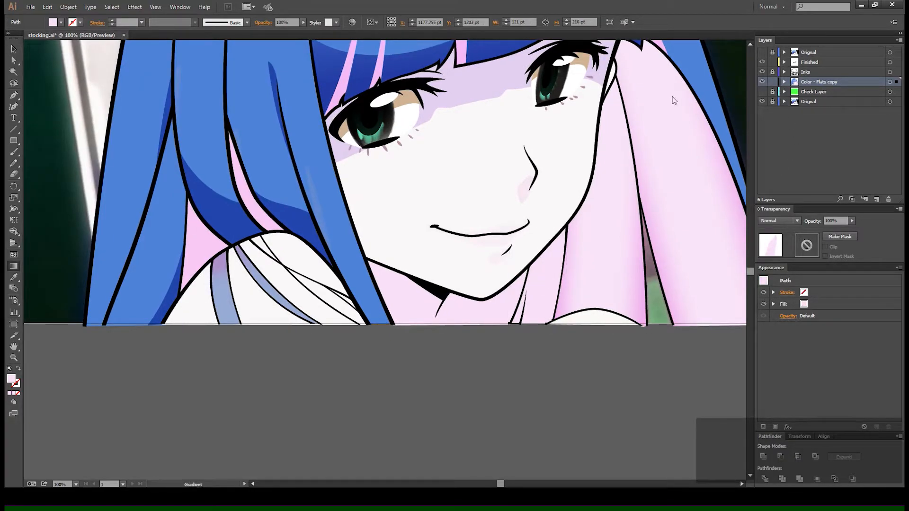
mouse_move(539, 269)
left_click_drag(572, 273, 571, 282)
mouse_move(526, 279)
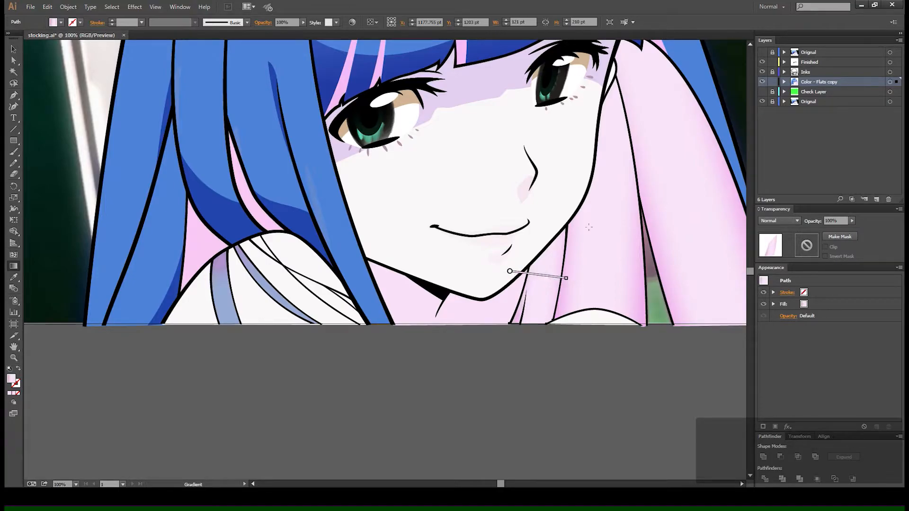
Apply the pink gradient to the neck area below the chin and deselect it.
key("v")
left_click(476, 314)
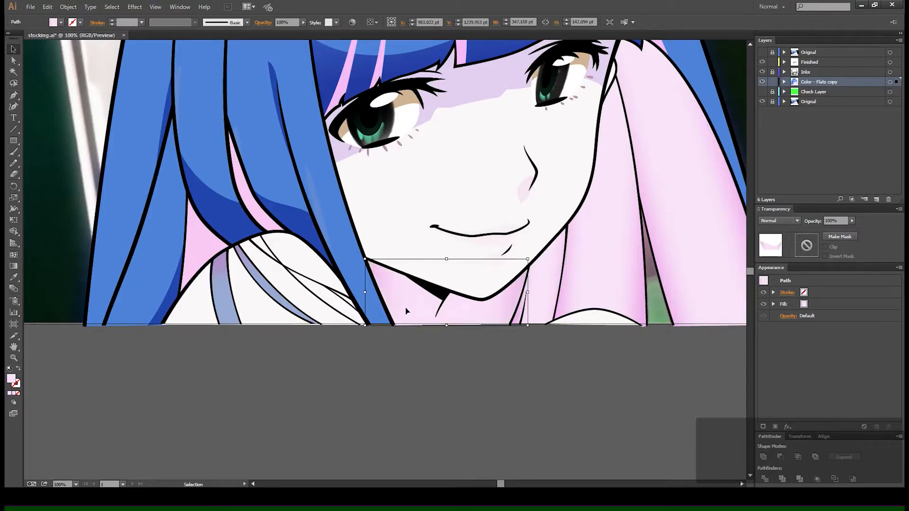
left_click(453, 366)
Select the face shadow under the bangs and sample its pale tint and darker purple from the original artwork.
left_click_drag(510, 340, 342, 427)
key("a")
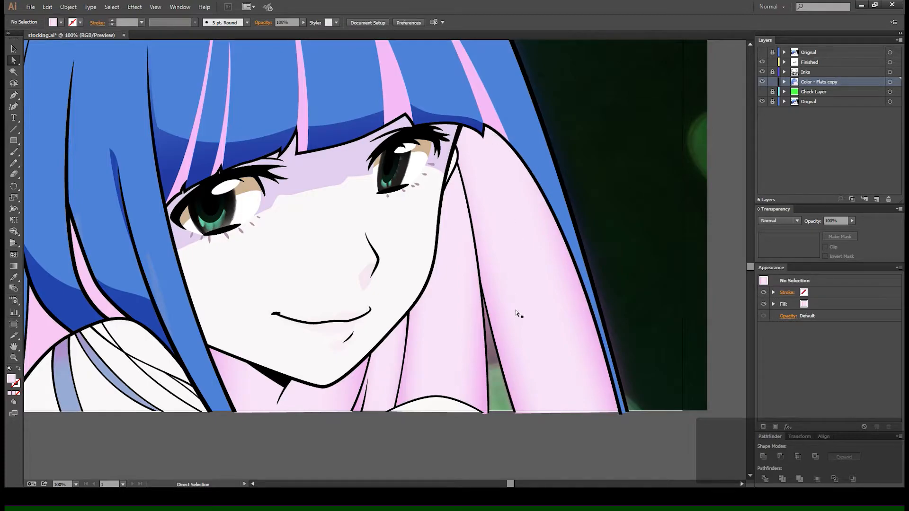
key("space")
left_click_drag(324, 375, 412, 420)
left_click_drag(389, 305, 373, 323)
left_click(387, 252)
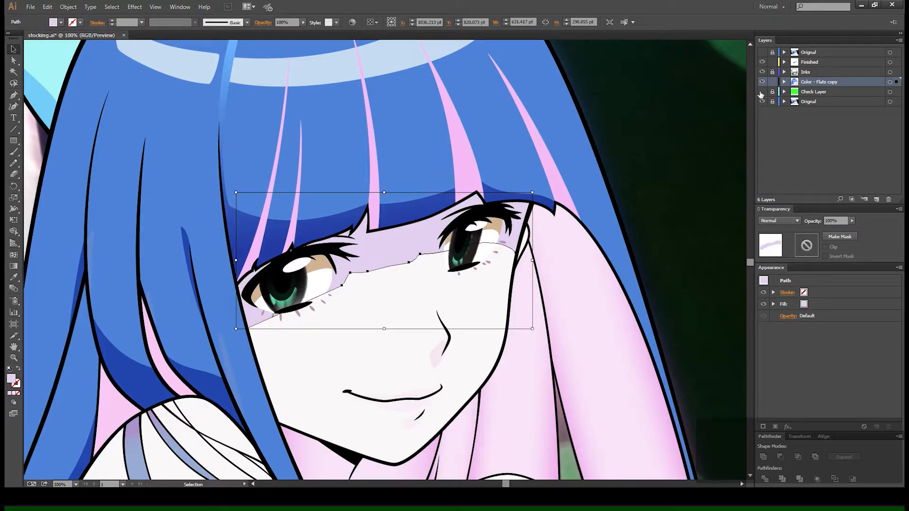
key("ctrl+y")
key("i")
left_click(406, 260)
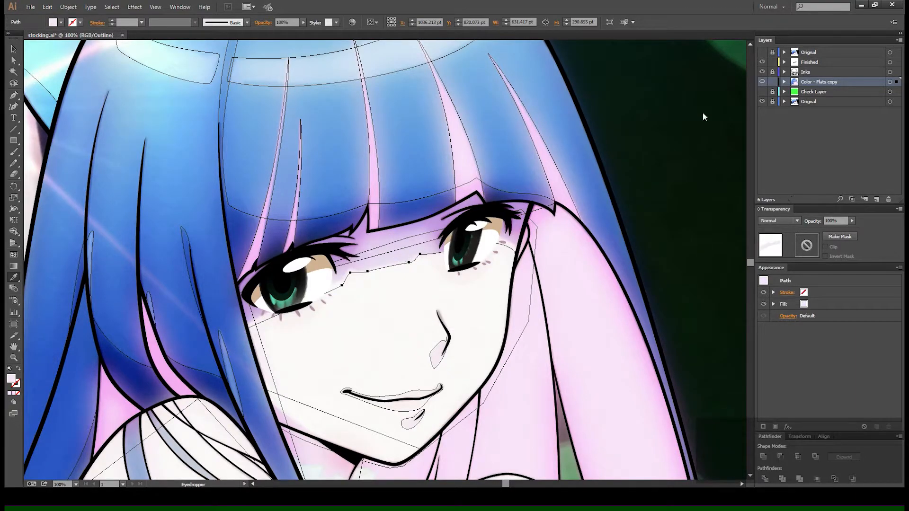
left_click(363, 229)
key("v")
left_click(762, 81, "ctrl")
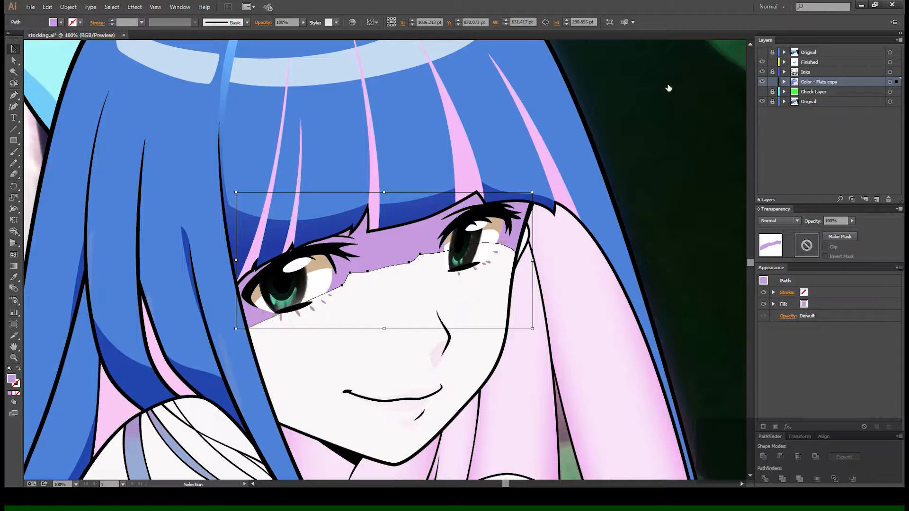
Fill the face shadow with a gradient between the sampled pale tint and purple, undoing the stray green colour stop.
key("period")
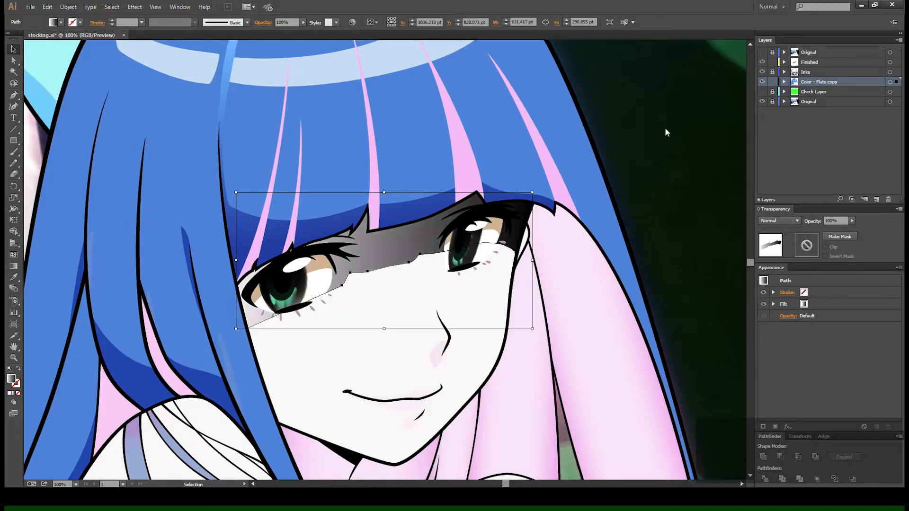
left_click_drag(665, 101, 731, 286)
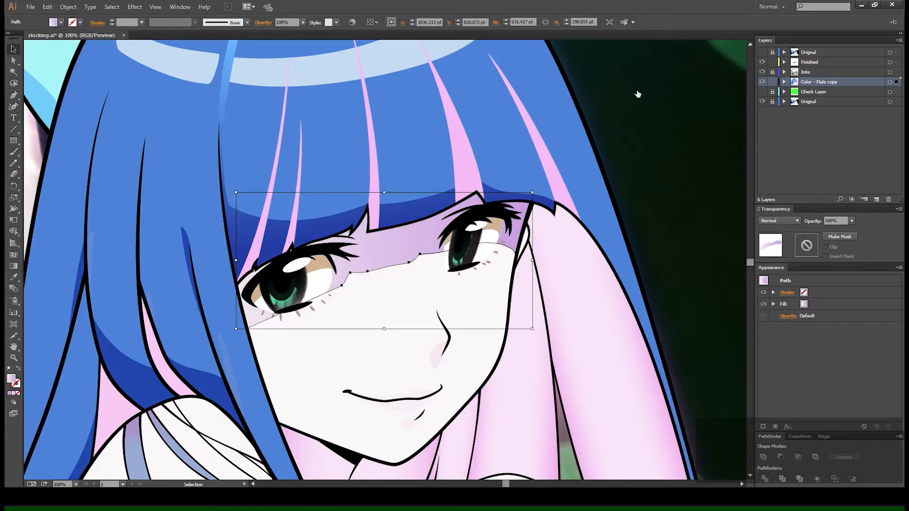
left_click_drag(673, 88, 683, 309)
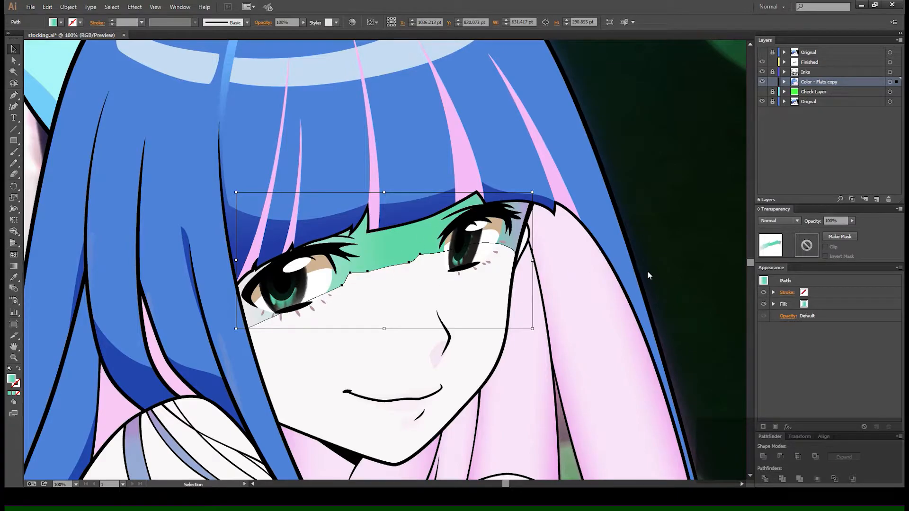
key("ctrl+z")
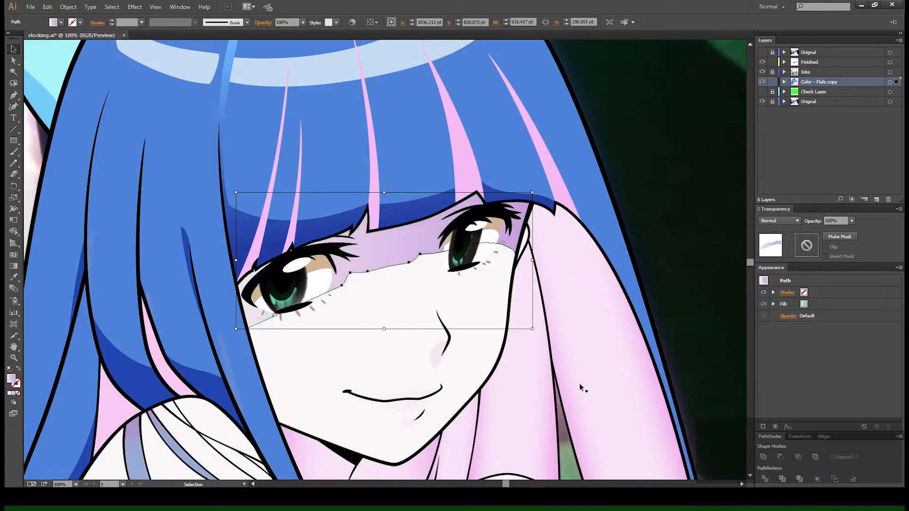
Run the face shadow's linear gradient vertically, from pale at its lower edge up to purple beneath the bangs.
key("g")
left_click_drag(371, 278, 356, 223)
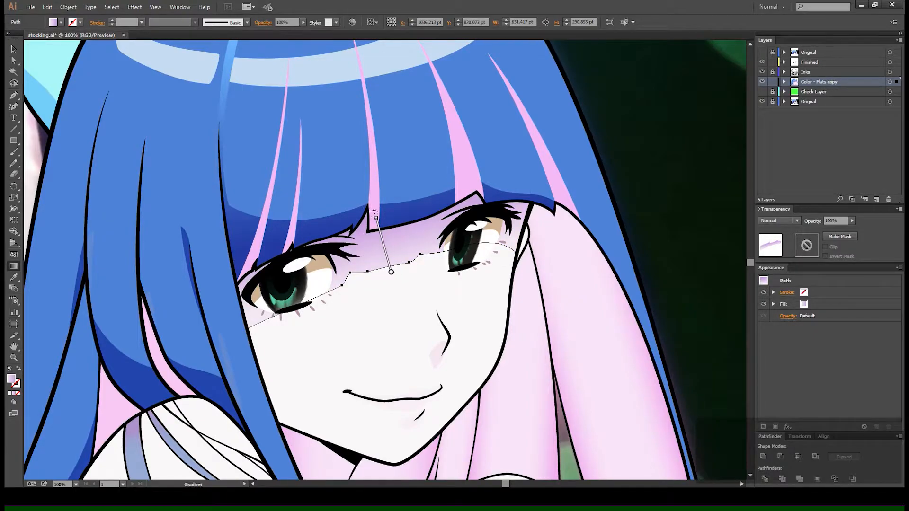
left_click_drag(376, 213, 376, 230)
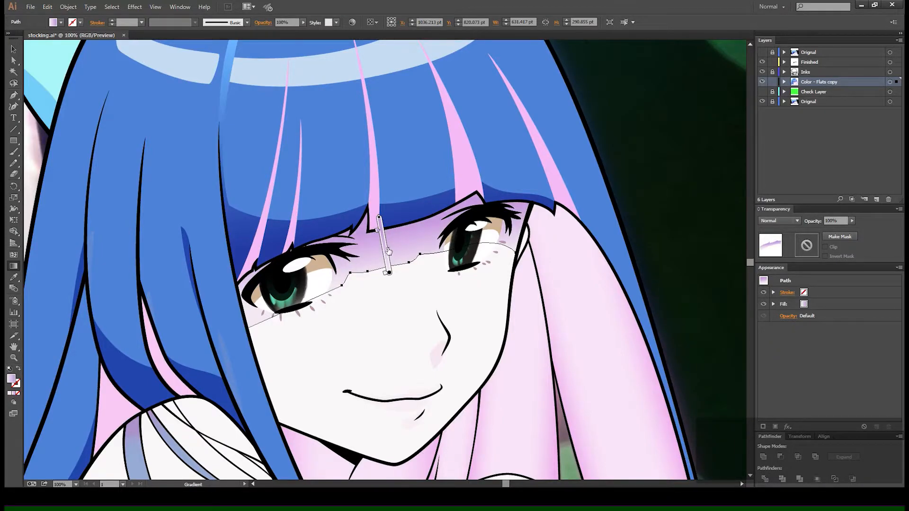
key("a")
left_click(455, 280)
left_click(528, 343)
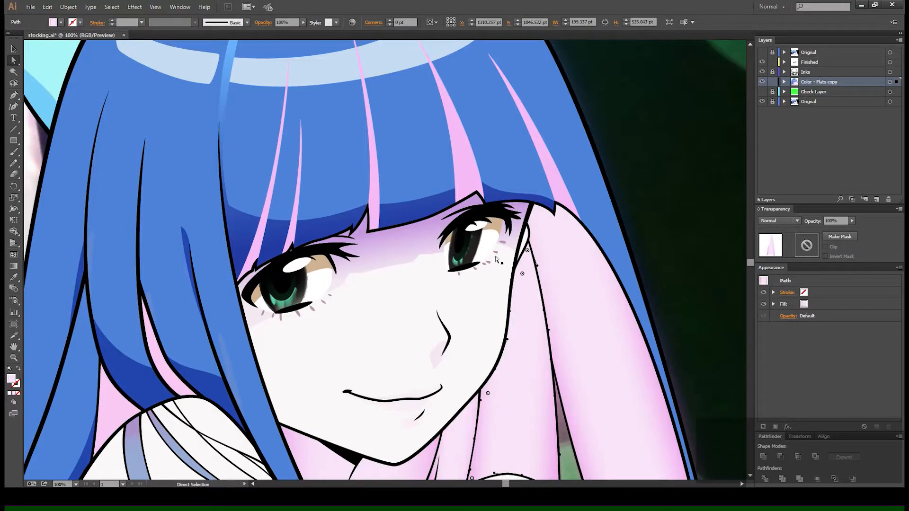
Change the face shadow's gradient to radial, centre it on the lower face and enlarge it until its edge reaches the bangs.
left_click_drag(399, 380, 419, 381)
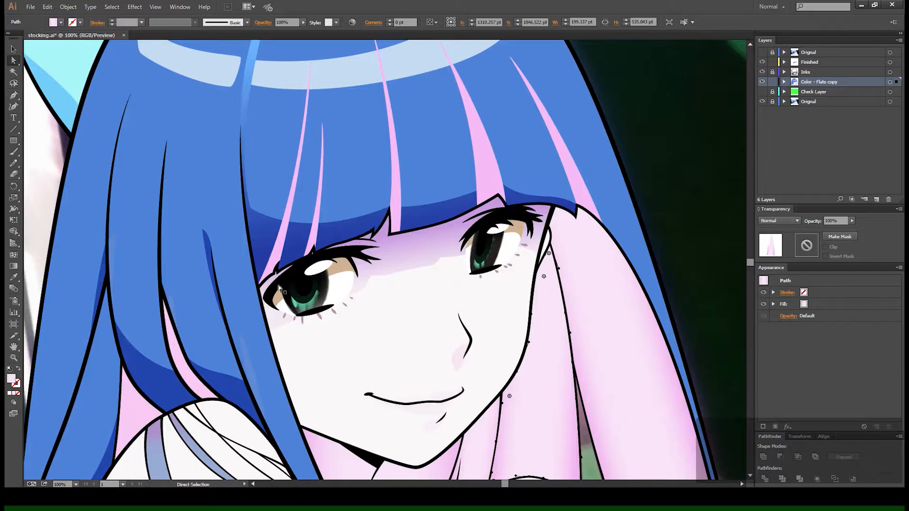
key("v")
left_click(416, 263)
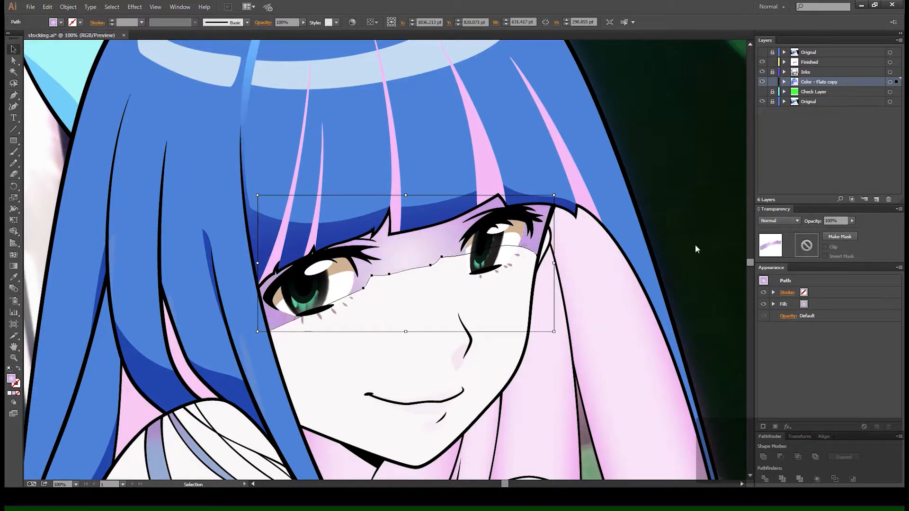
left_click_drag(436, 324, 429, 274)
key("g")
mouse_move(417, 321)
left_mouse_down()
mouse_move(415, 219)
mouse_move(384, 180)
mouse_move(376, 116)
left_mouse_up()
left_click_drag(221, 362, 134, 382)
left_click_drag(382, 119, 385, 157)
mouse_move(194, 370)
left_mouse_down()
mouse_move(259, 354)
mouse_move(161, 372)
mouse_move(217, 362)
mouse_move(185, 371)
left_mouse_up()
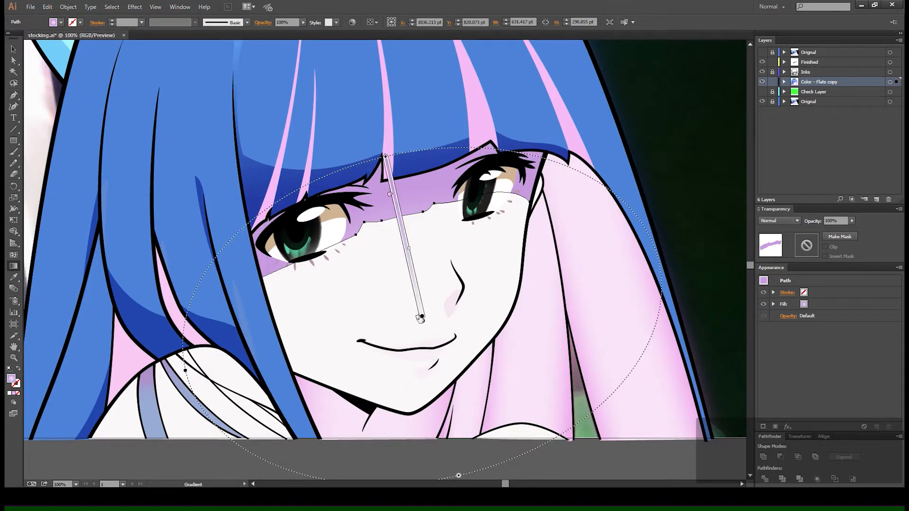
Shift the radial gradient's colour stops so the purple fades to pale at the face shadow's lower edge, and clear the selection.
left_click_drag(396, 229, 396, 229)
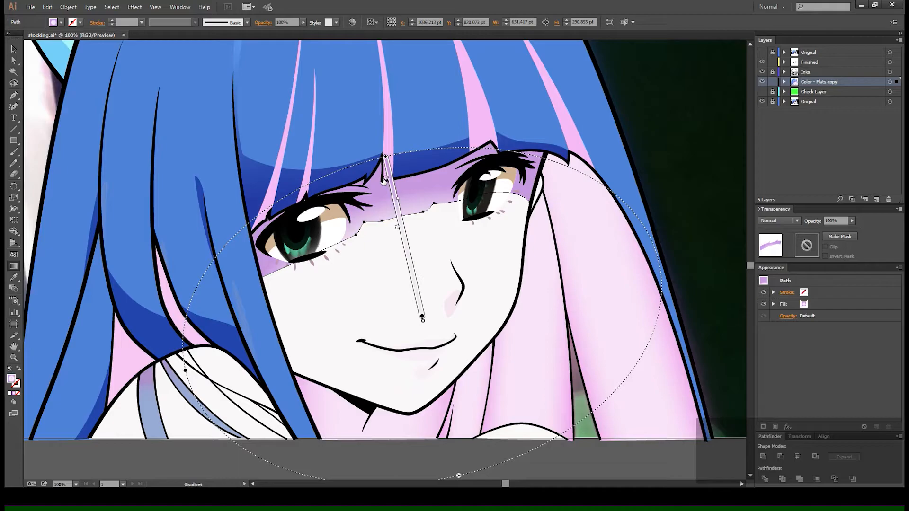
left_click_drag(384, 179, 384, 179)
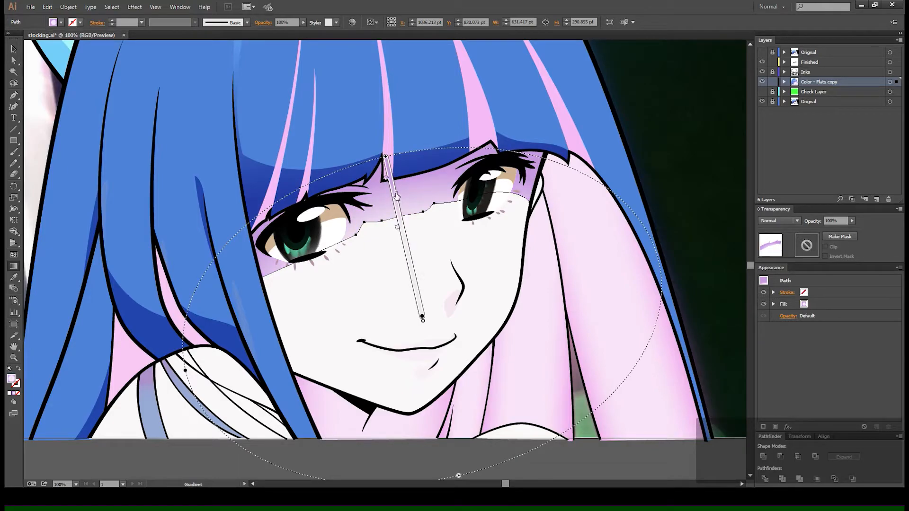
key("a")
left_click(506, 207)
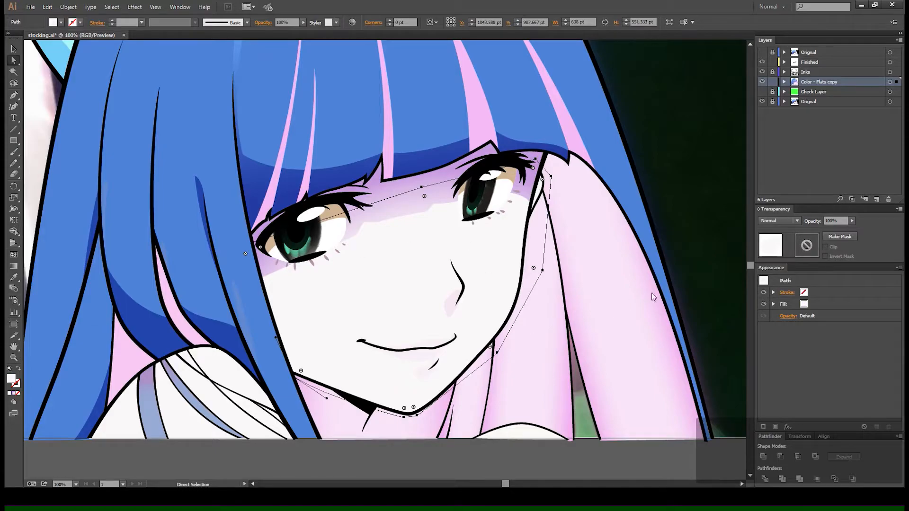
left_click(718, 355)
Sample the light blue at the crown and the dark blue at the lower hair ends from the original artwork.
left_click_drag(473, 298, 487, 361)
left_click_drag(486, 259, 532, 249)
key("ctrl+minus")
key("ctrl+minus")
left_click_drag(473, 243, 424, 309)
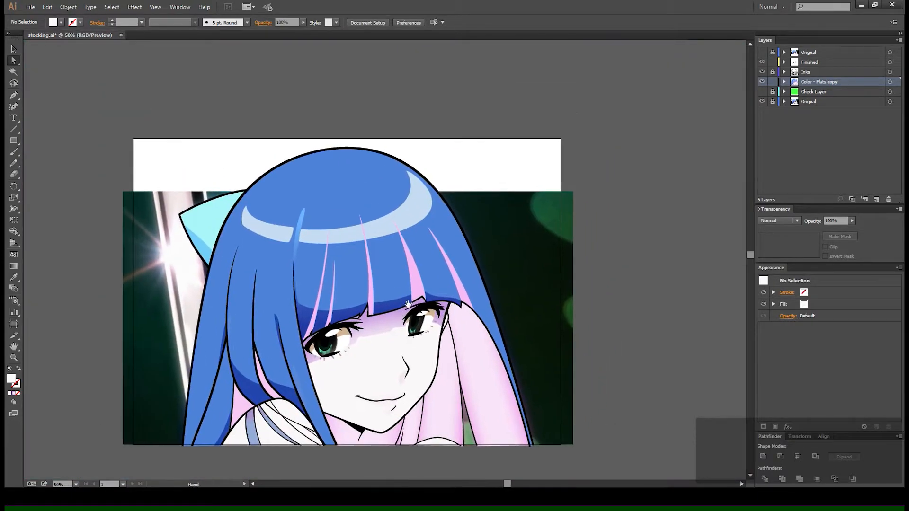
left_click(762, 81, "ctrl")
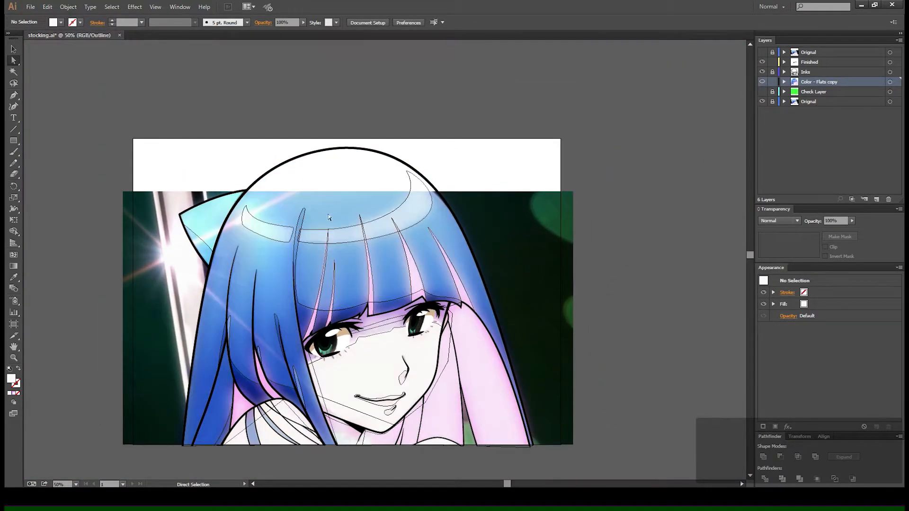
key("i")
left_click(341, 208)
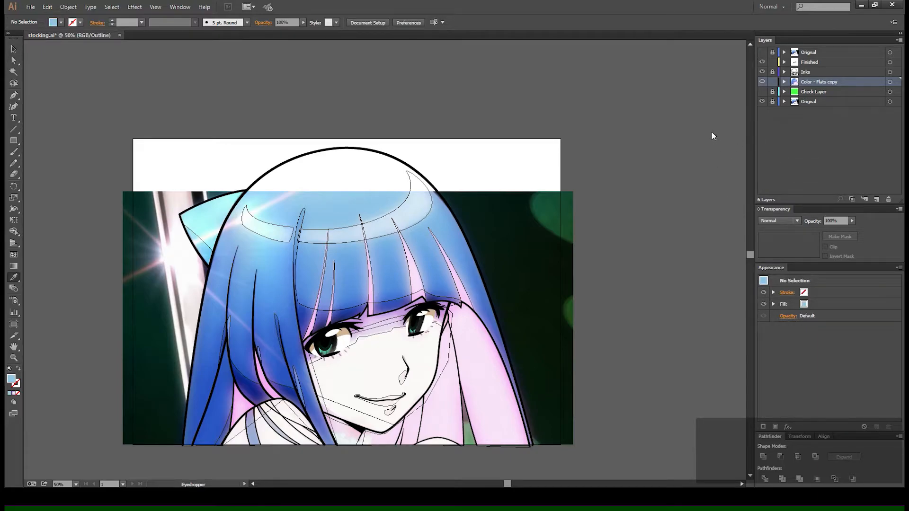
left_click(205, 441)
Select the main blue hair shape and fill it with a gradient from the sampled light blue to the dark blue.
key("ctrl+y")
key("v")
left_click(331, 169)
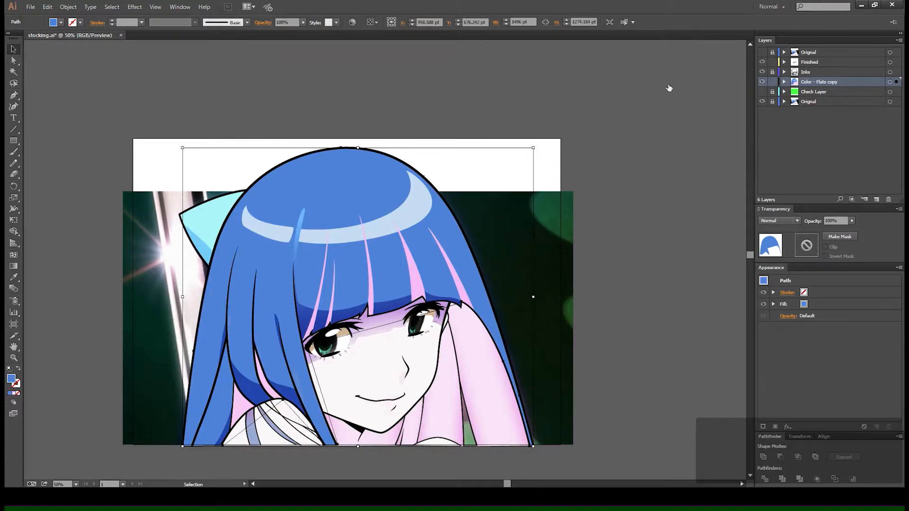
key("period")
left_click_drag(668, 101, 635, 283)
left_click_drag(675, 99, 732, 288)
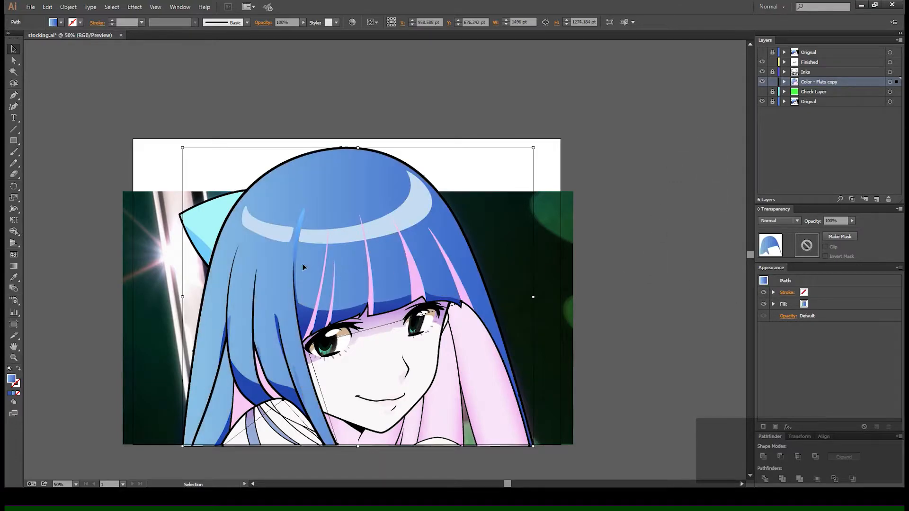
Run the hair gradient vertically from light blue at the crown to dark blue at the ends, moving its midpoint upward.
scroll(311, 268, "down", 1)
key("g")
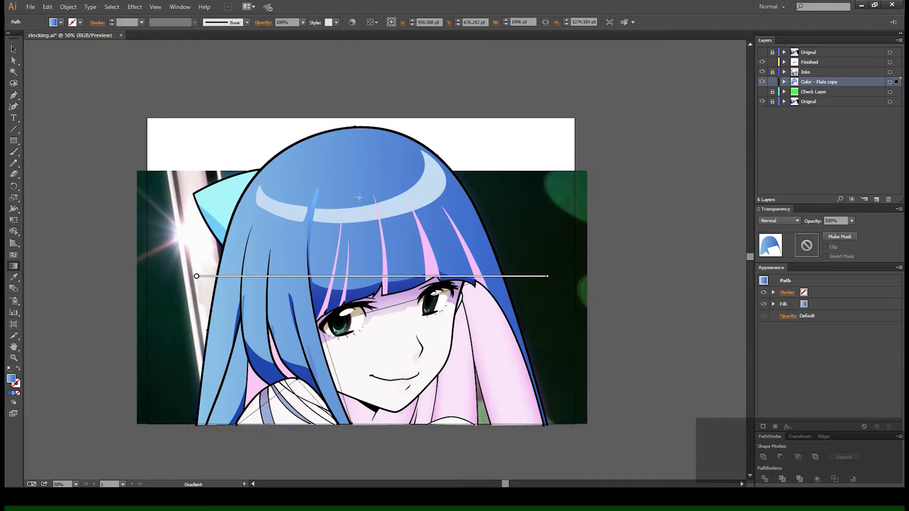
left_click_drag(356, 196, 358, 429)
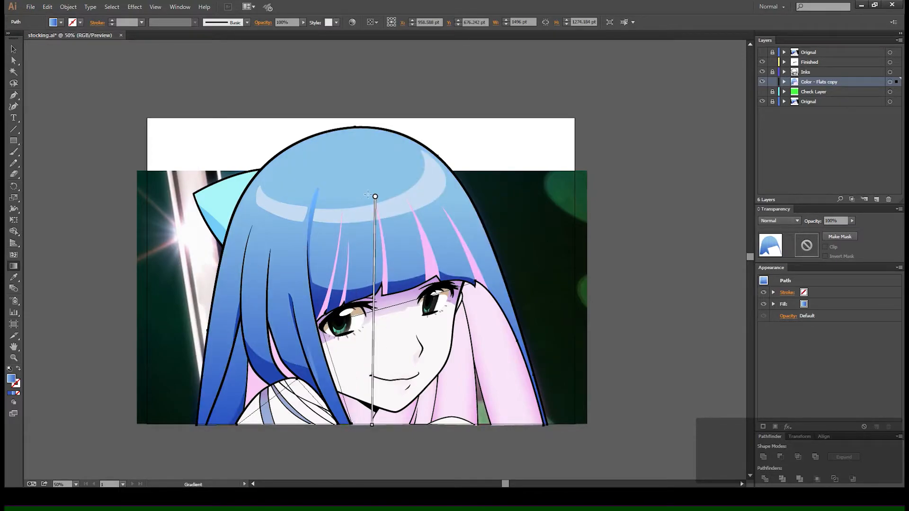
mouse_move(377, 200)
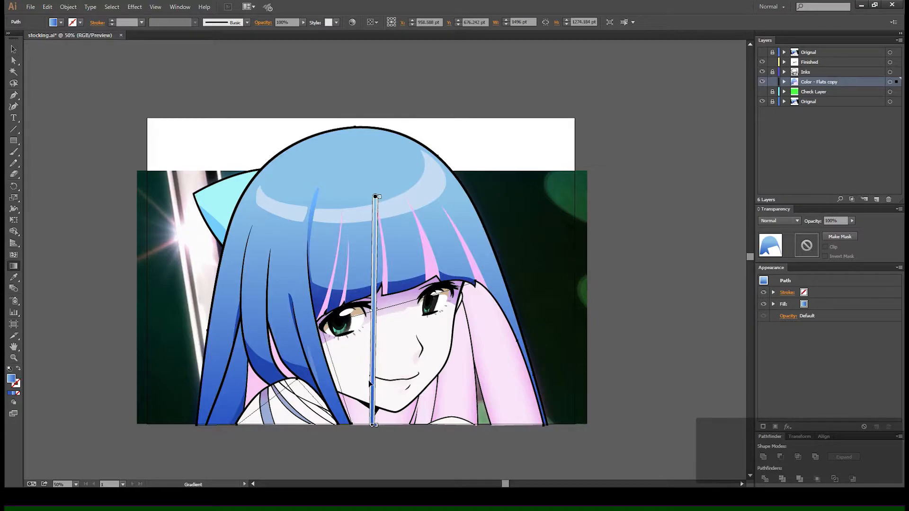
left_click_drag(372, 313, 377, 268)
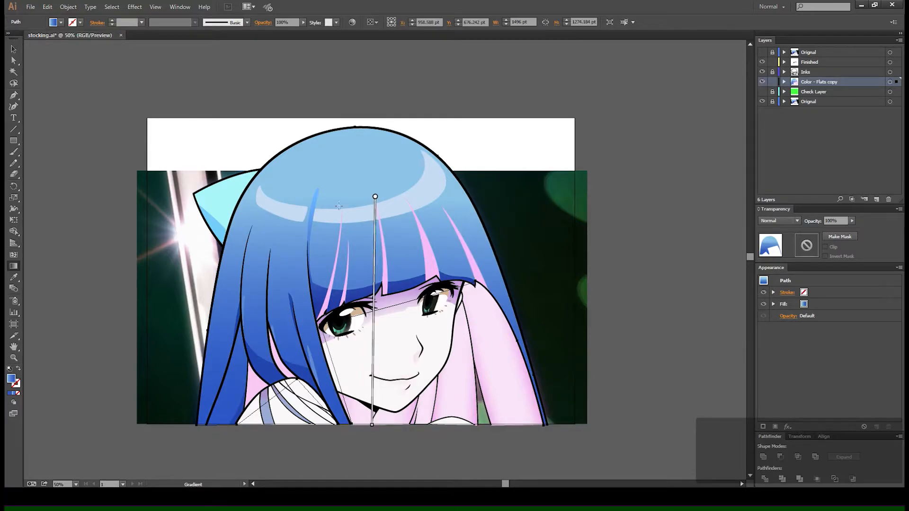
Try a shorter vertical span and a diagonal direction for the hair gradient.
mouse_move(358, 201)
left_mouse_down()
mouse_move(348, 353)
mouse_move(350, 341)
left_mouse_up()
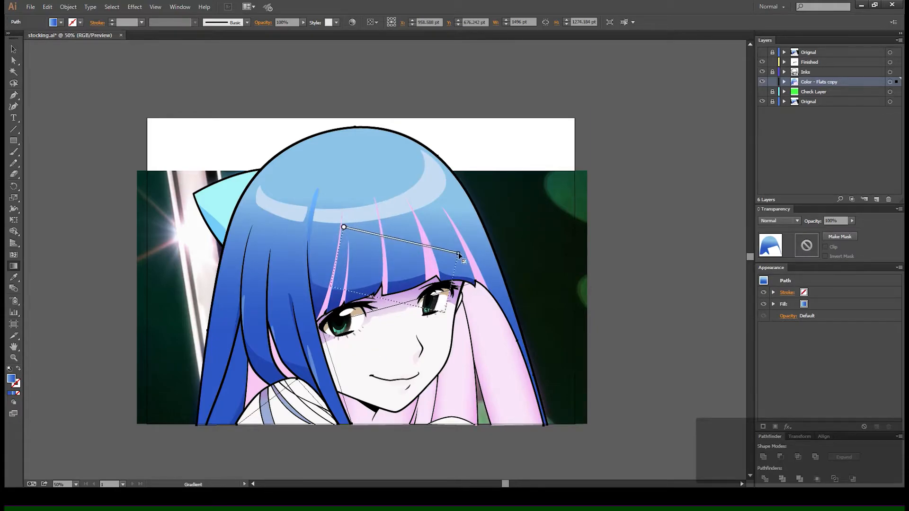
left_click_drag(322, 288, 482, 341)
key("v")
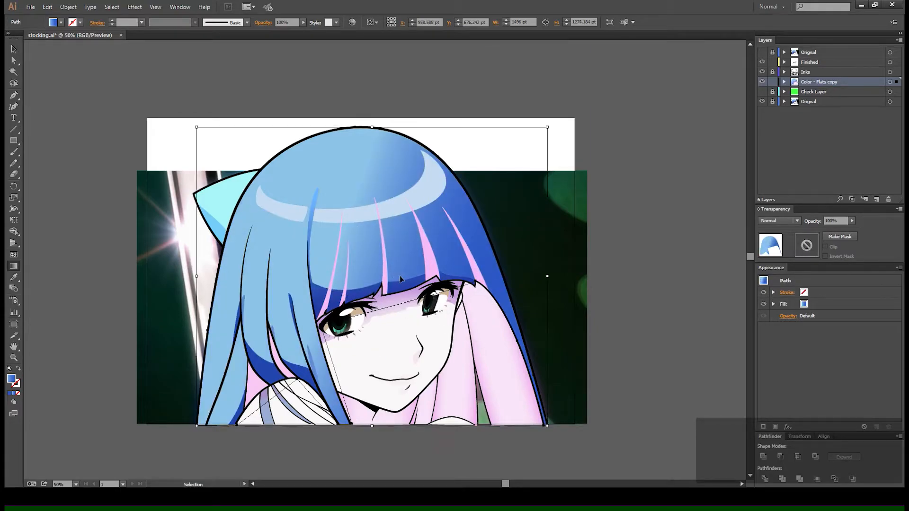
key("g")
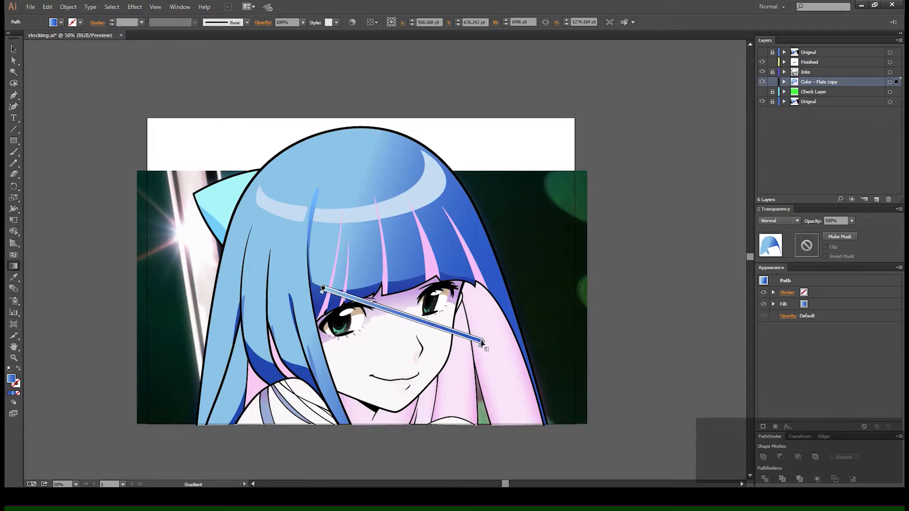
left_click_drag(323, 289, 356, 221)
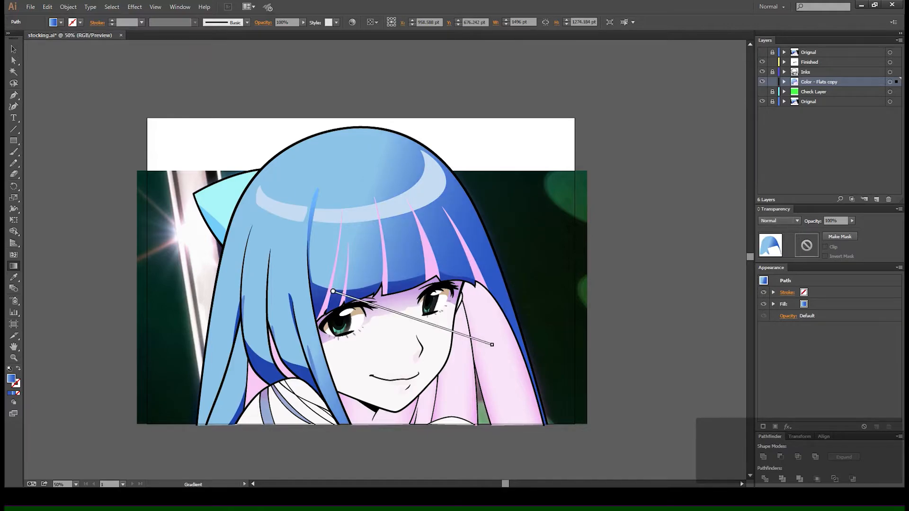
Change the hair gradient to radial, centre its light blue on the crown above the highlight band, and adjust its radius.
left_click_drag(365, 276, 351, 206)
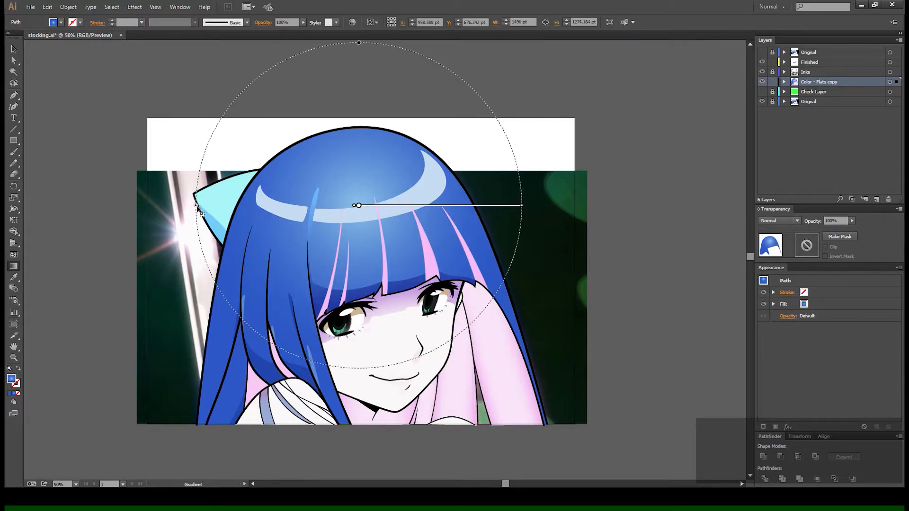
mouse_move(195, 207)
left_mouse_down()
mouse_move(174, 210)
mouse_move(127, 250)
mouse_move(143, 256)
left_mouse_up()
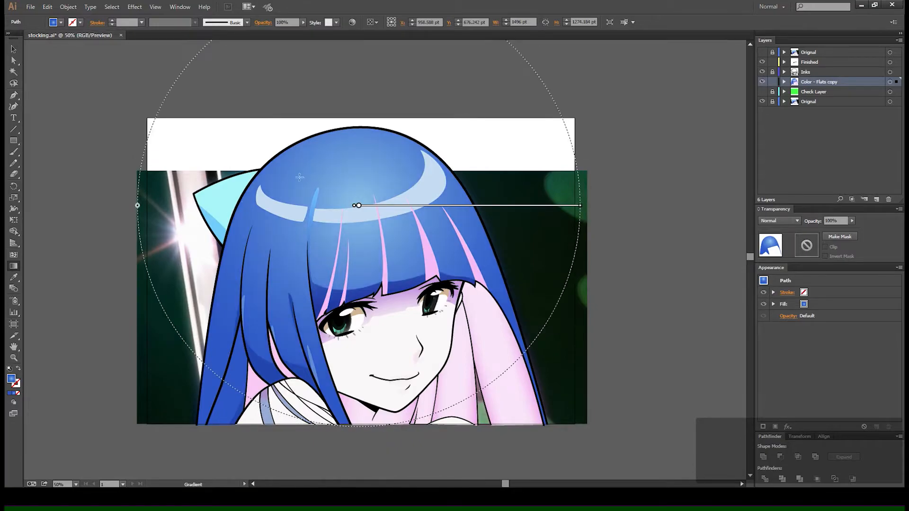
left_click_drag(359, 208, 353, 175)
left_click_drag(133, 174, 243, 174)
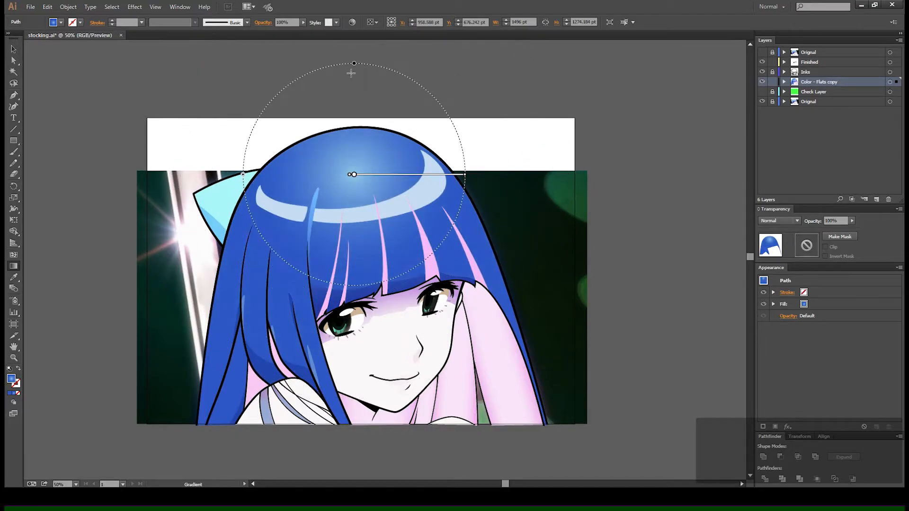
Stretch the radial hair gradient from the crown down to the chin and narrow its width into an ellipse.
mouse_move(354, 84)
left_mouse_down()
mouse_move(353, 120)
mouse_move(354, 82)
left_mouse_up()
mouse_move(471, 173)
left_mouse_down()
mouse_move(461, 211)
mouse_move(344, 289)
mouse_move(357, 289)
mouse_move(359, 408)
left_mouse_up()
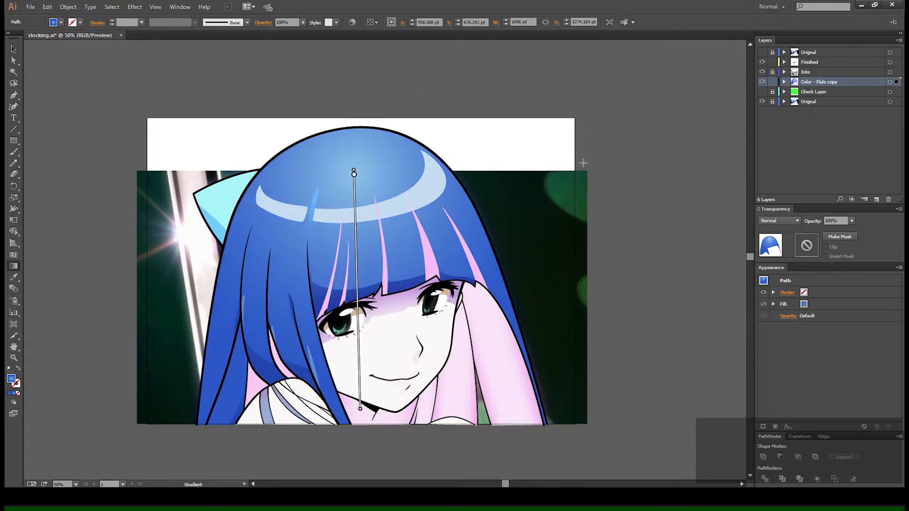
left_click_drag(585, 172, 503, 173)
key("a")
left_click(510, 171)
left_click_drag(476, 271, 456, 297)
left_click(335, 201)
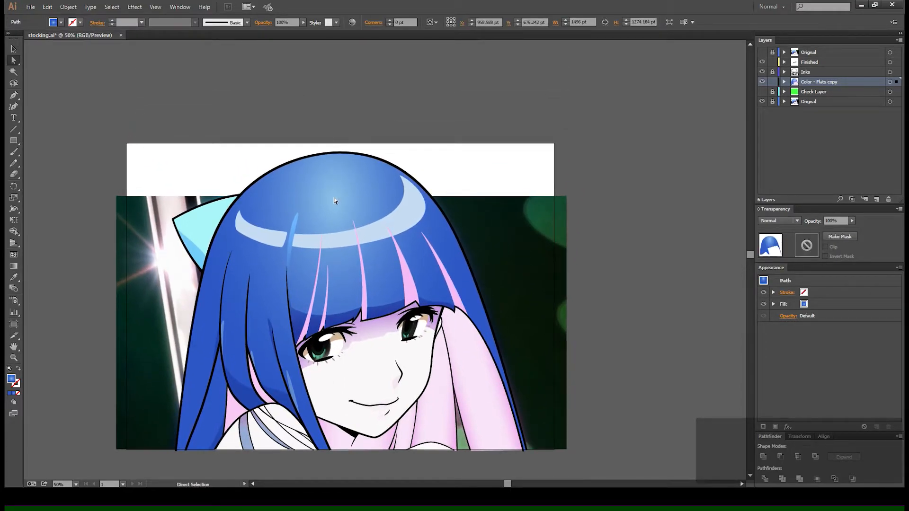
Try shifting the light-blue stop of the hair's radial gradient outward from the crown and back.
key("g")
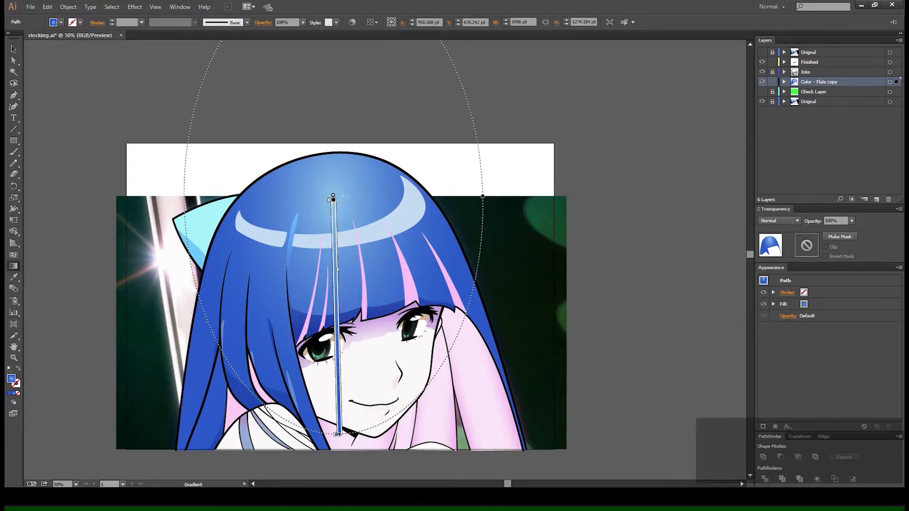
left_click_drag(336, 198, 423, 128)
key("a")
key("ctrl+z")
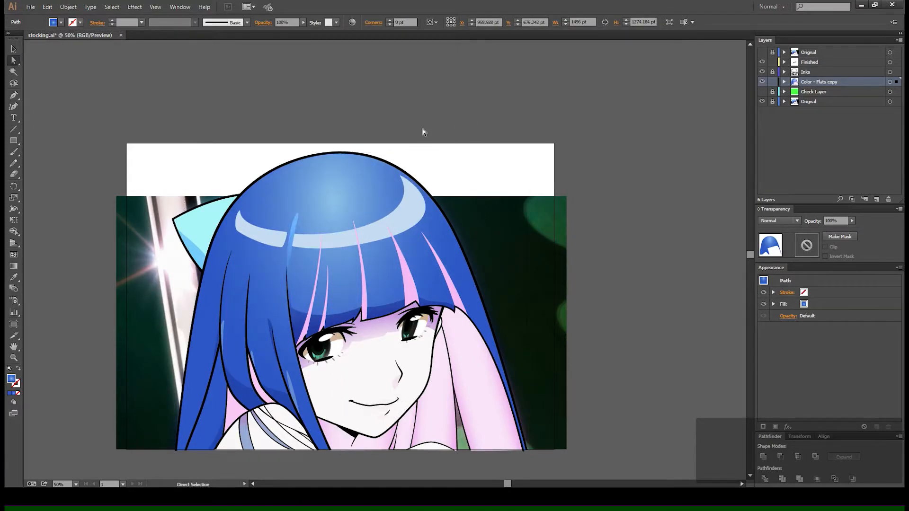
left_click(422, 117)
left_click(332, 199)
key("g")
left_click_drag(330, 202, 330, 226)
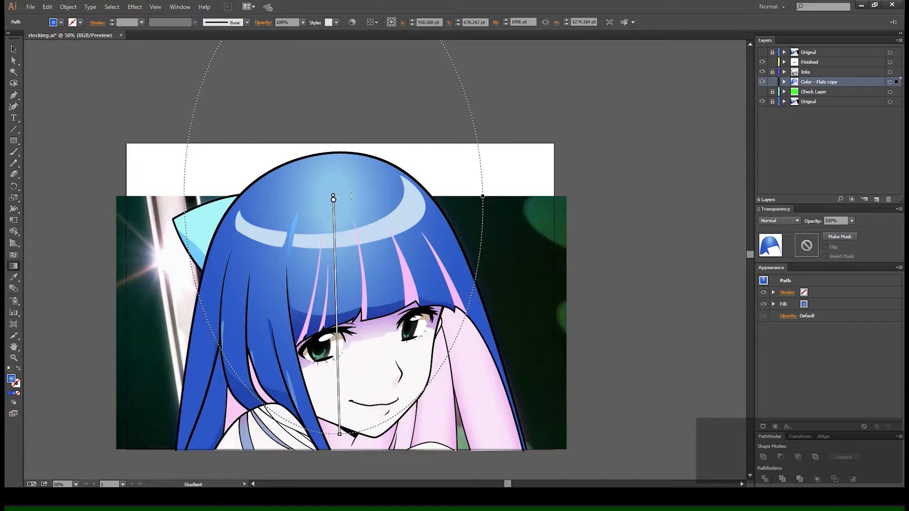
left_click_drag(329, 227, 330, 200)
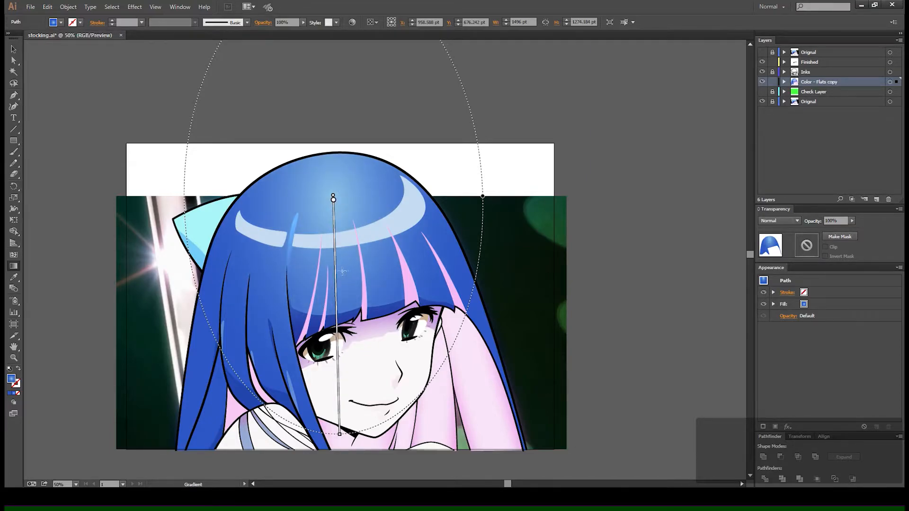
Move the hair gradient's midpoint down towards the eyes to spread the light blue over the crown and fringe.
mouse_move(337, 274)
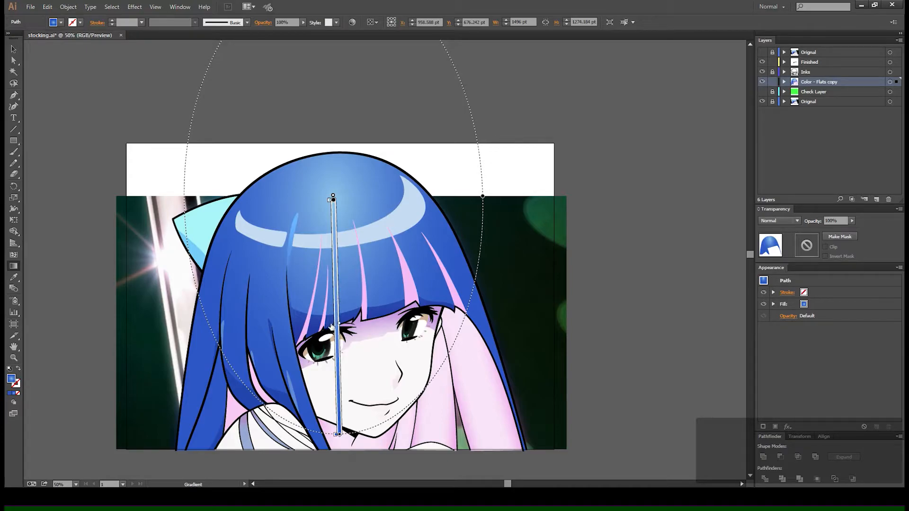
key("a")
left_click(402, 118)
left_click_drag(360, 235, 340, 141)
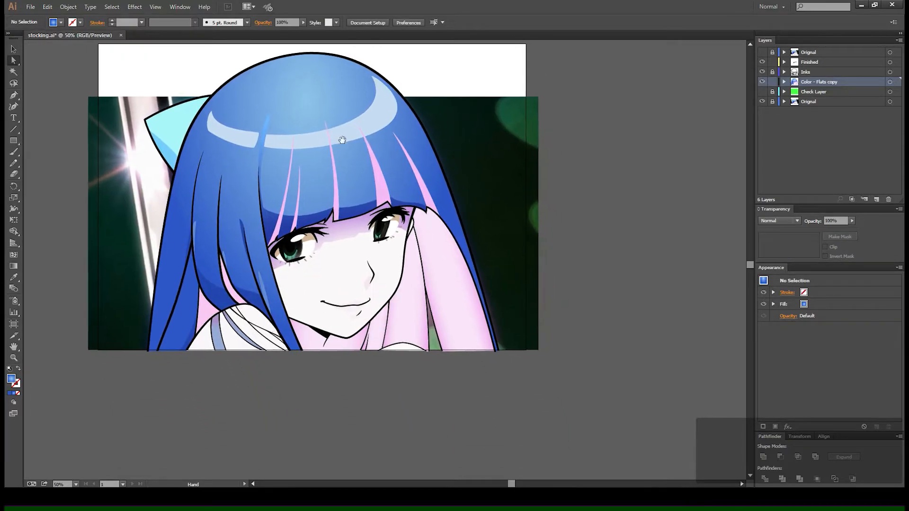
Compare the hair gradient with the original artwork by toggling the visibility of the Color - Flats copy layer.
left_click(762, 82)
left_click(762, 82)
left_click(761, 83)
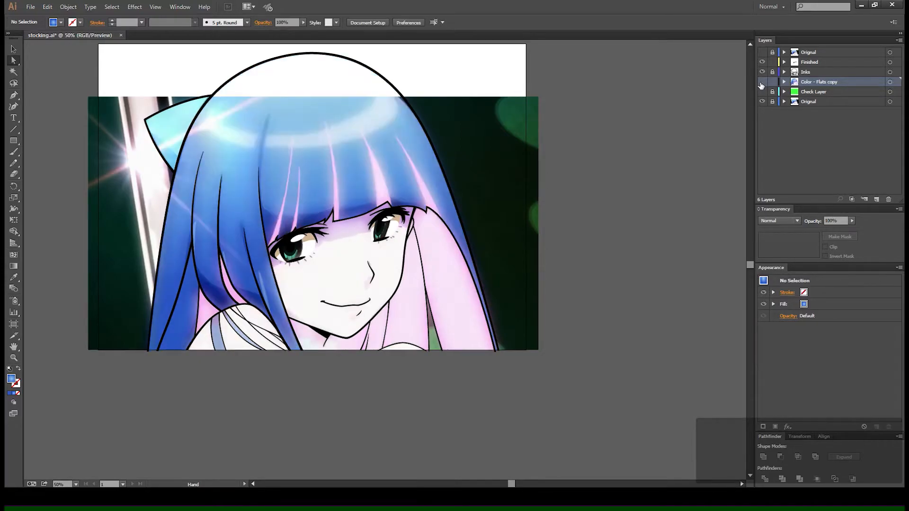
left_click(762, 82)
left_click(761, 82)
left_click(761, 82)
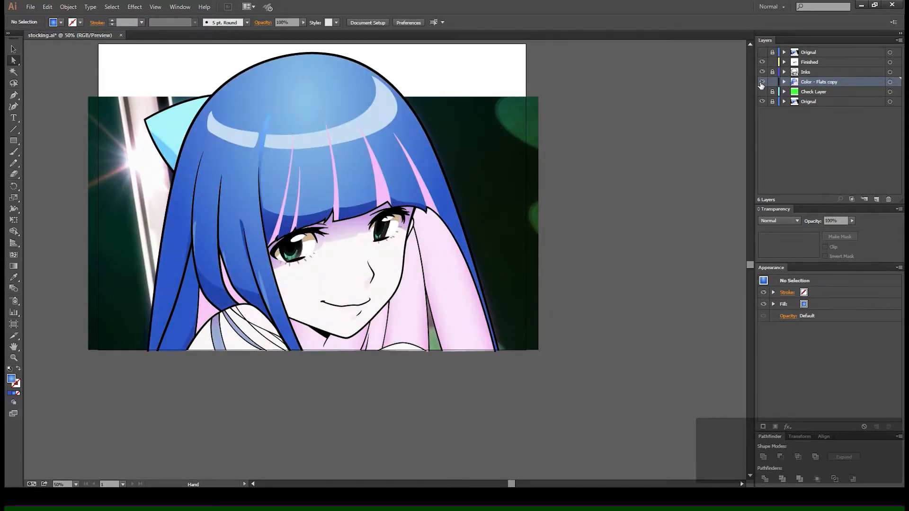
left_click(762, 83)
left_click(761, 82)
left_click(761, 83)
left_click(761, 82)
Inspect the hair highlight band, and compare the coloured portrait with the original at a closer zoom.
key("v")
left_click(392, 105)
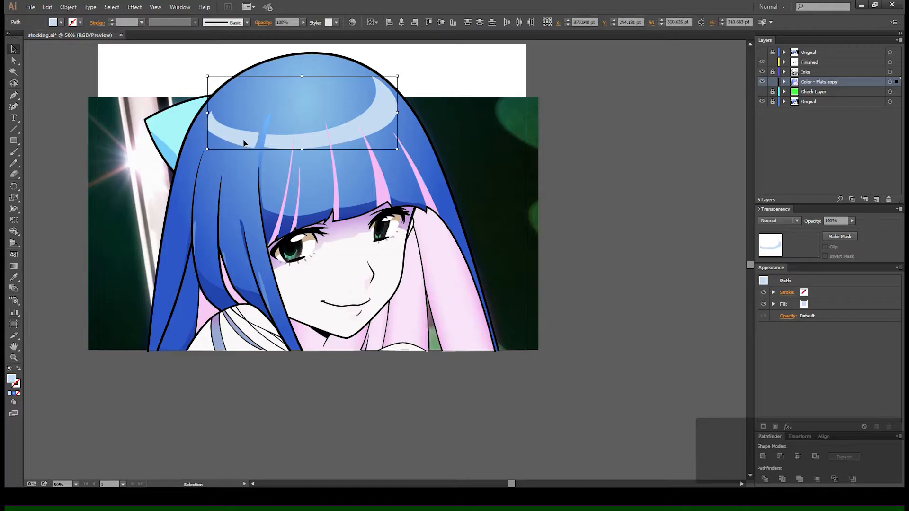
left_click(489, 113)
left_click_drag(365, 288, 381, 334)
scroll(311, 139, "down", 2)
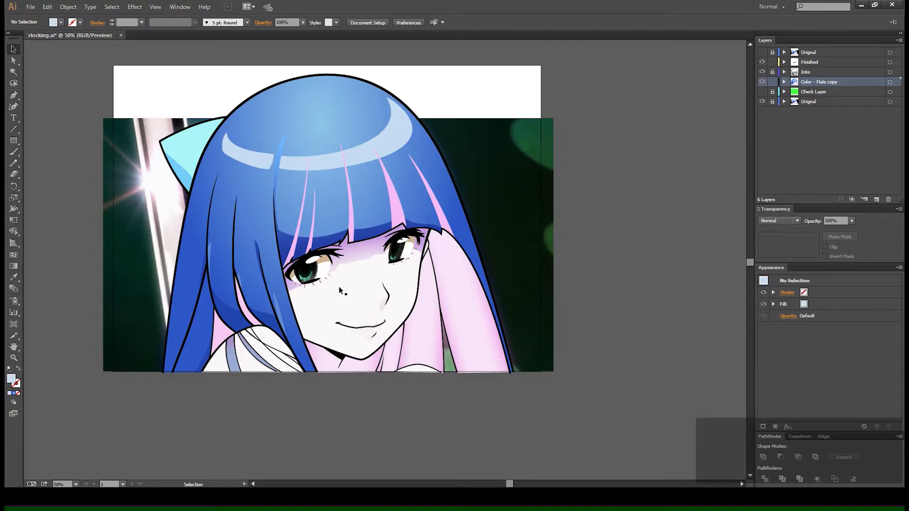
key("ctrl+space")
left_click_drag(163, 81, 533, 398)
left_click_drag(423, 380, 378, 340)
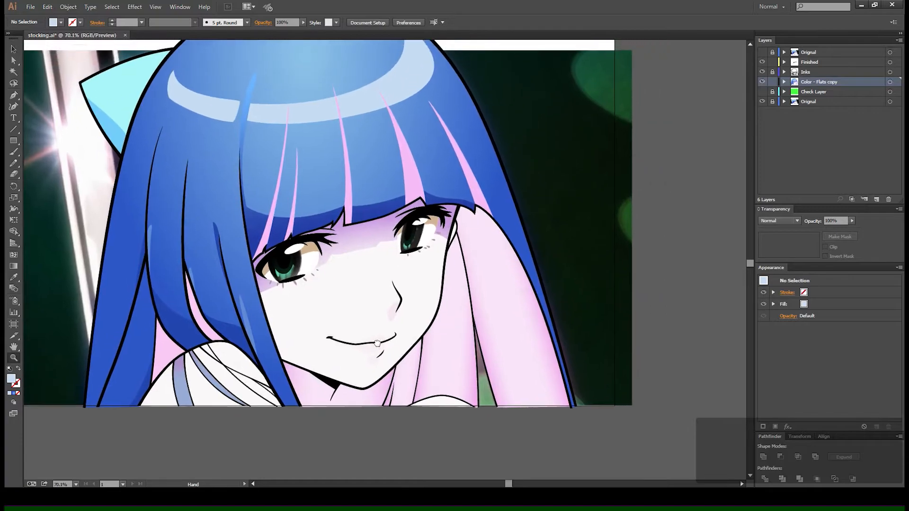
left_click(761, 82)
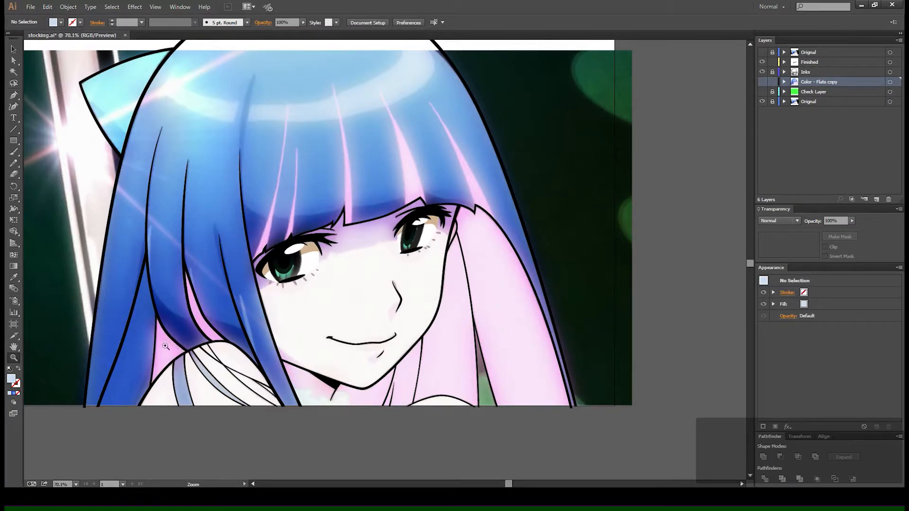
left_click(762, 82)
Check in Outline view which paths surround the pink gap between the blue hair strands above the shoulder.
key("v")
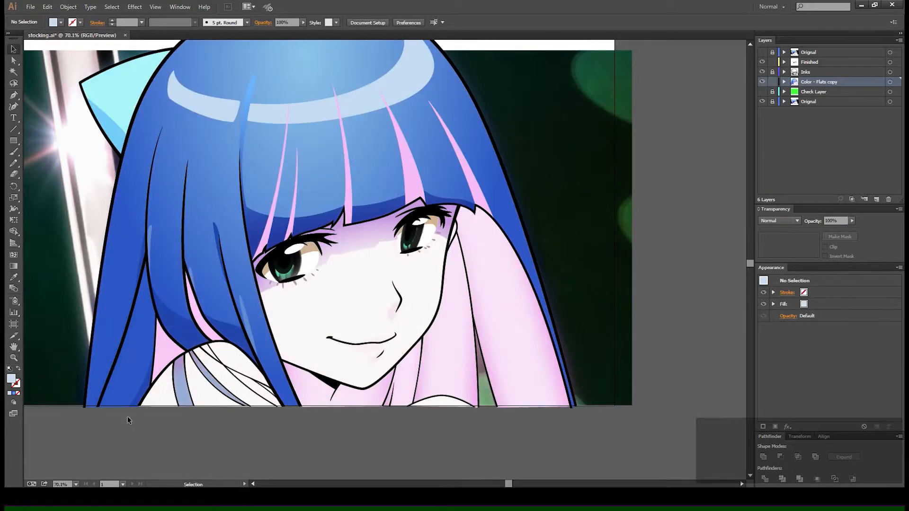
left_click(168, 351)
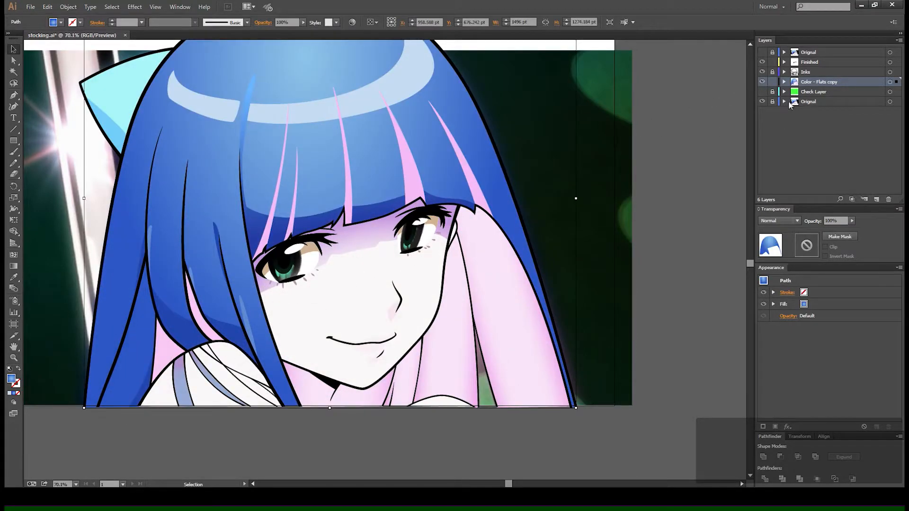
key("a")
left_click(172, 448)
left_click(170, 358)
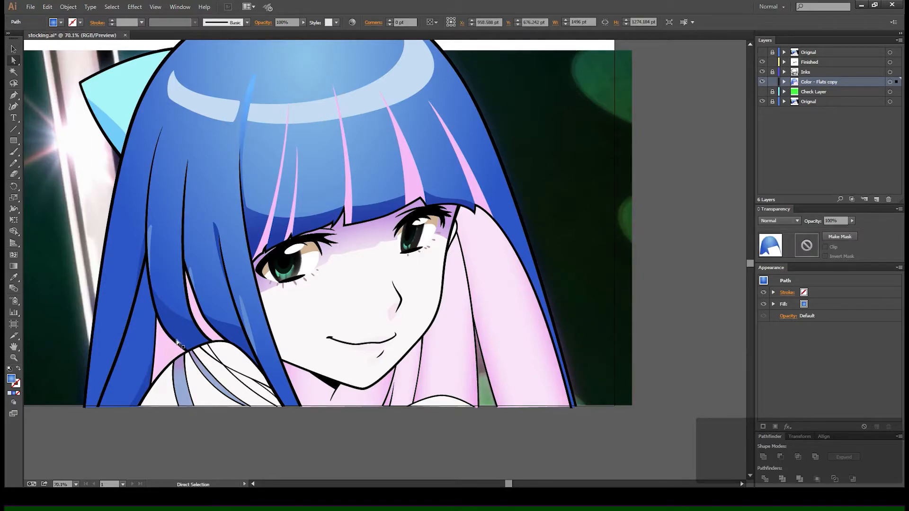
key("ctrl+y")
left_click(178, 348)
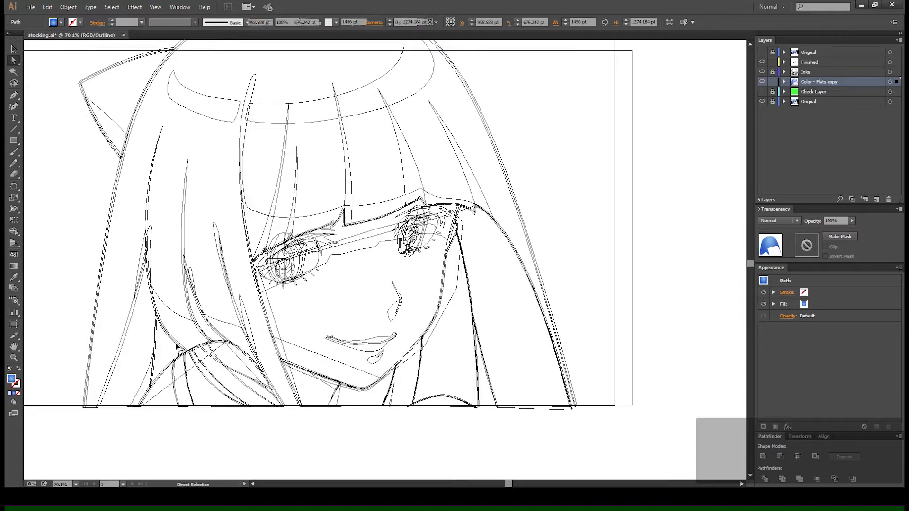
key("ctrl+y")
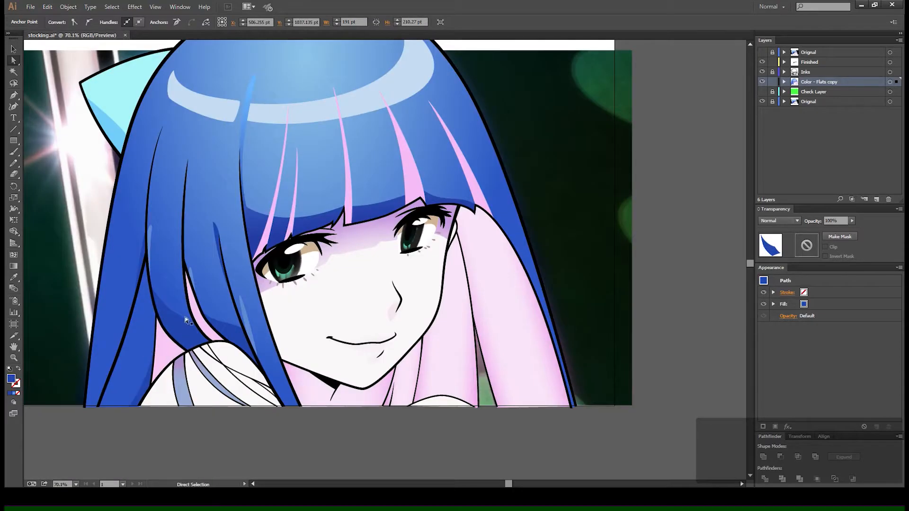
left_click(369, 440)
left_click_drag(423, 332, 446, 377)
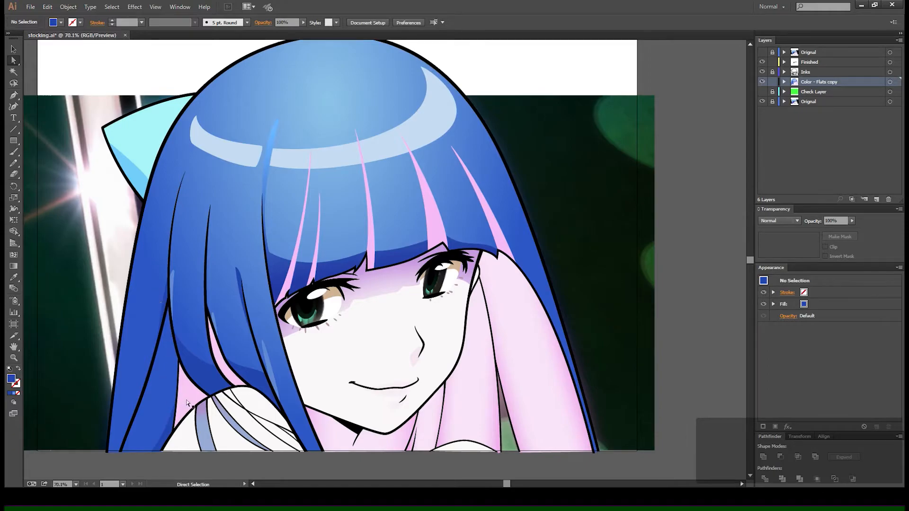
key("v")
left_click_drag(178, 326, 279, 316)
key("m")
left_click_drag(145, 171, 188, 270)
key("ctrl+z")
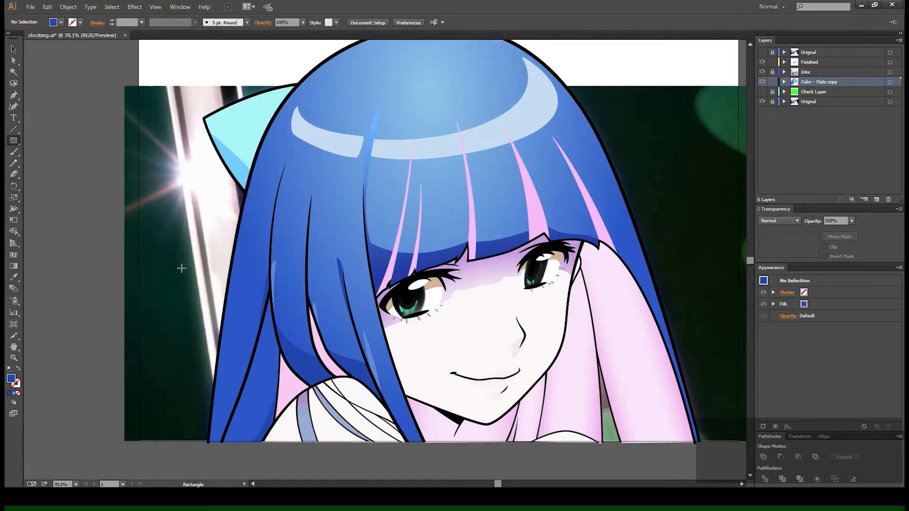
Trace the pink gap between the blue strands above the shoulder as a closed Pen shape hidden beneath the ink lines.
key("o")
key("ctrl+=")
key("ctrl+=")
key("ctrl+=")
left_click_drag(255, 418, 385, 146)
key("p")
left_click(218, 255)
left_click_drag(305, 354, 232, 403)
left_click(202, 456)
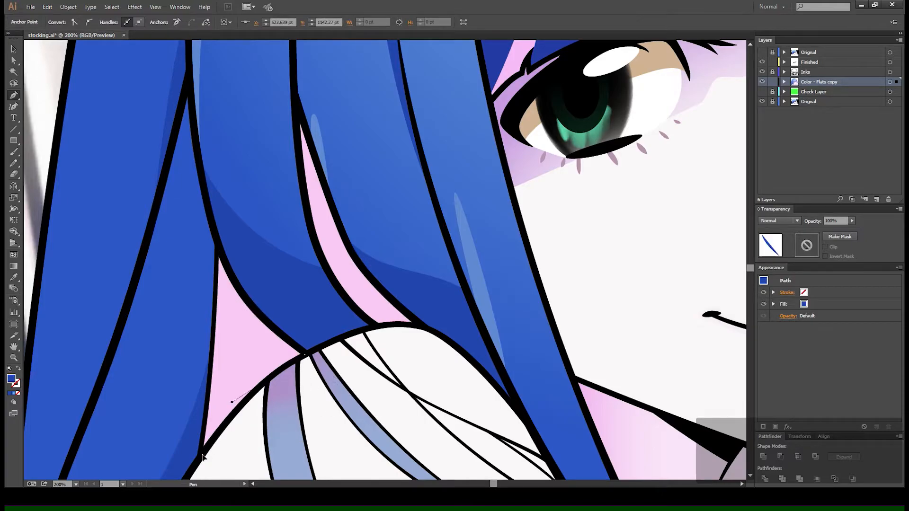
left_click(217, 246)
key("v")
left_click_drag(227, 317, 274, 336)
key("ctrl+z")
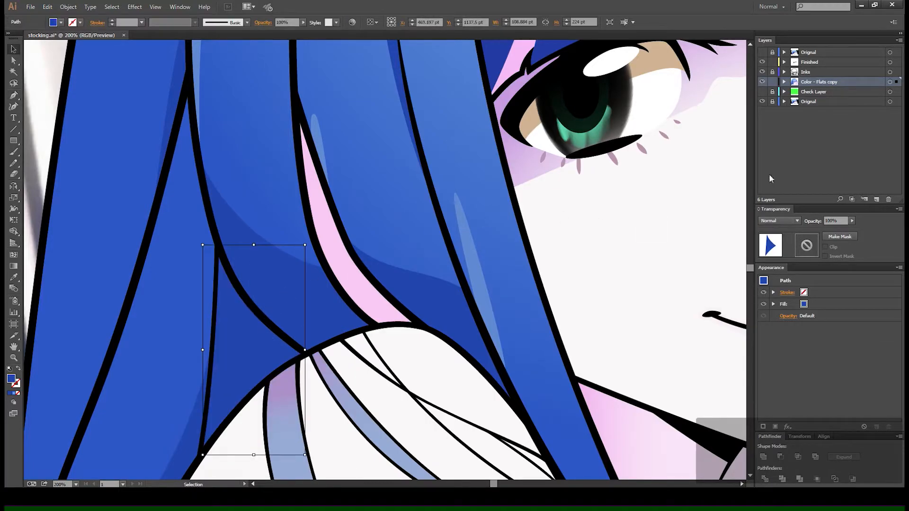
Fill the traced gap shape with a radial gradient from pale pink at the centre to stronger pink at the edges.
key("i")
left_click(711, 85)
key("v")
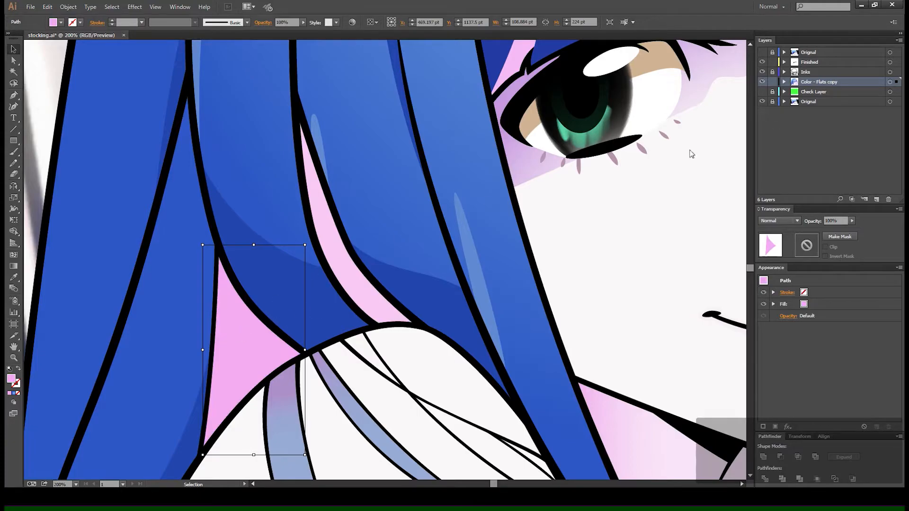
key("ctrl+z")
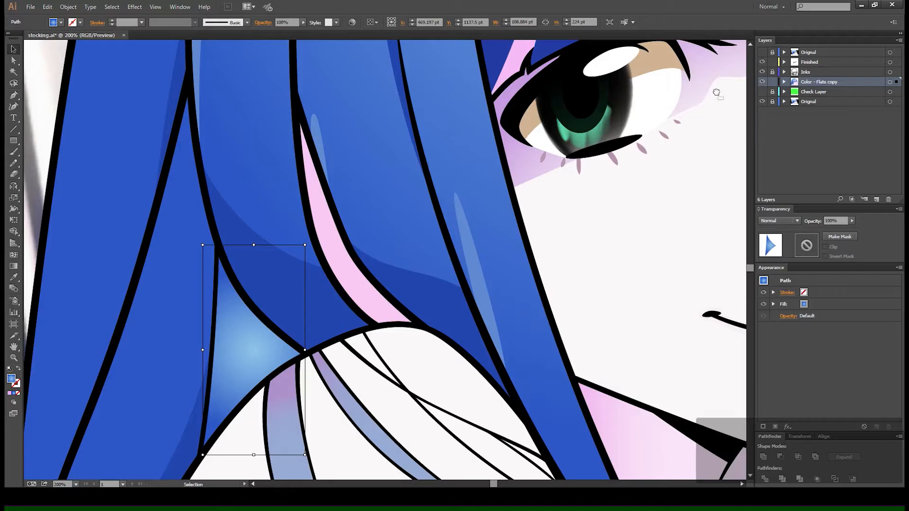
key("ctrl+shift+z")
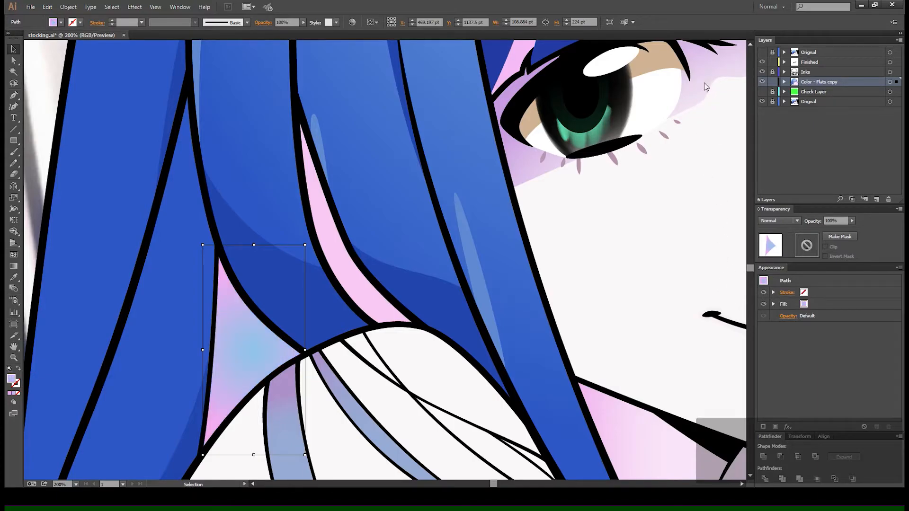
key("ctrl+shift+z")
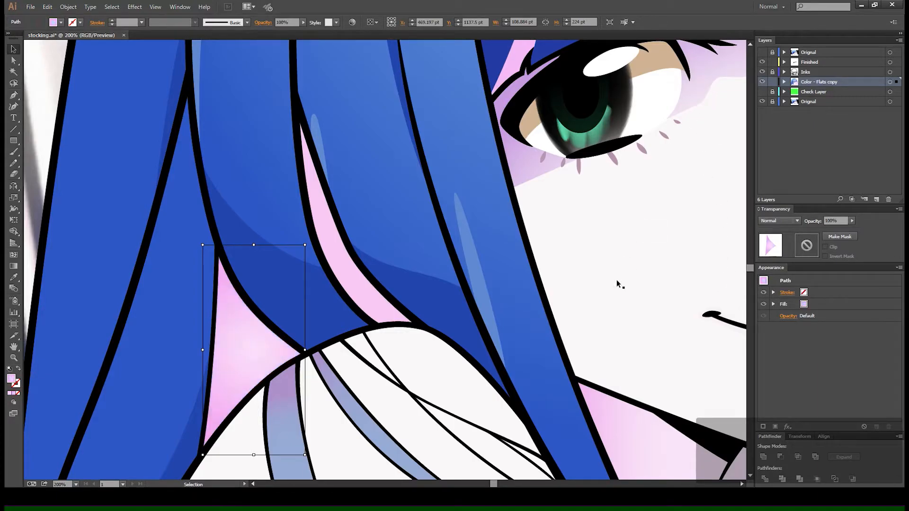
Redirect the gap's pink radial gradient upward from the shape's middle and narrow it into a vertical ellipse.
key("g")
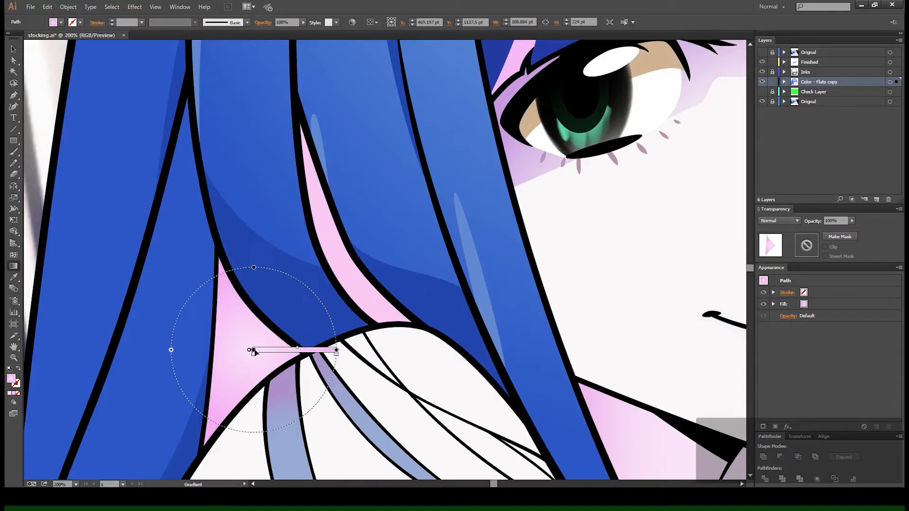
mouse_move(313, 351)
left_click_drag(252, 267, 252, 258)
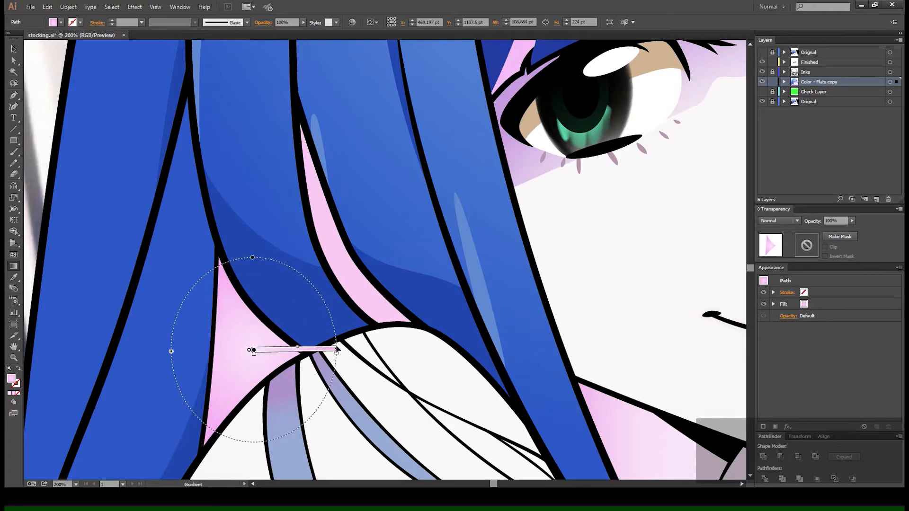
left_click_drag(171, 351, 197, 351)
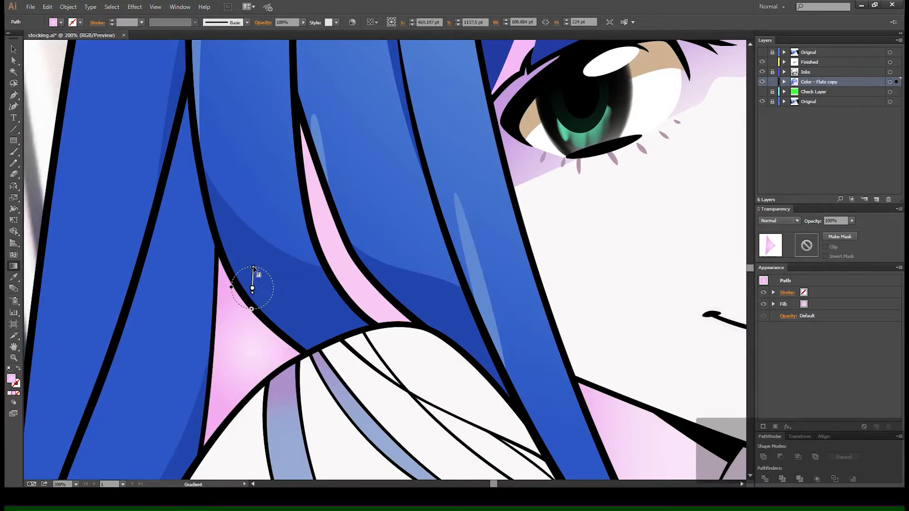
left_click_drag(245, 352, 249, 281)
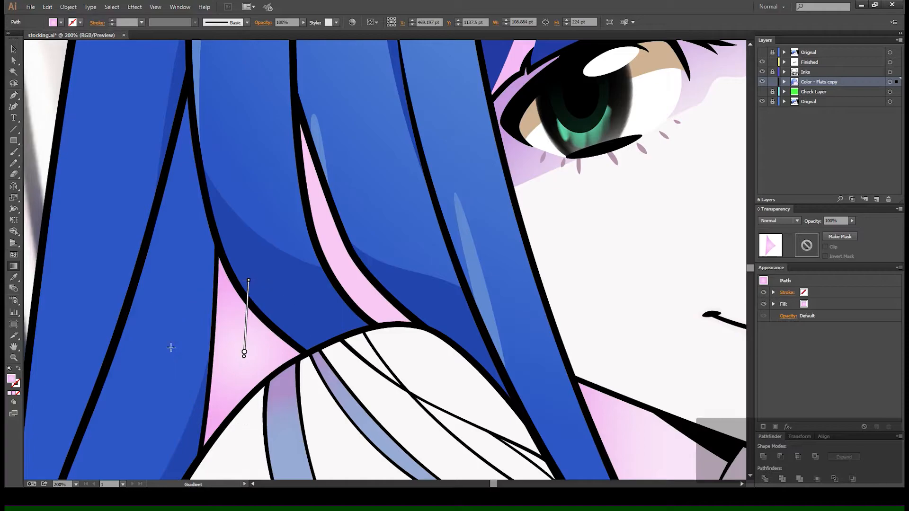
left_click_drag(173, 348, 194, 350)
mouse_move(251, 337)
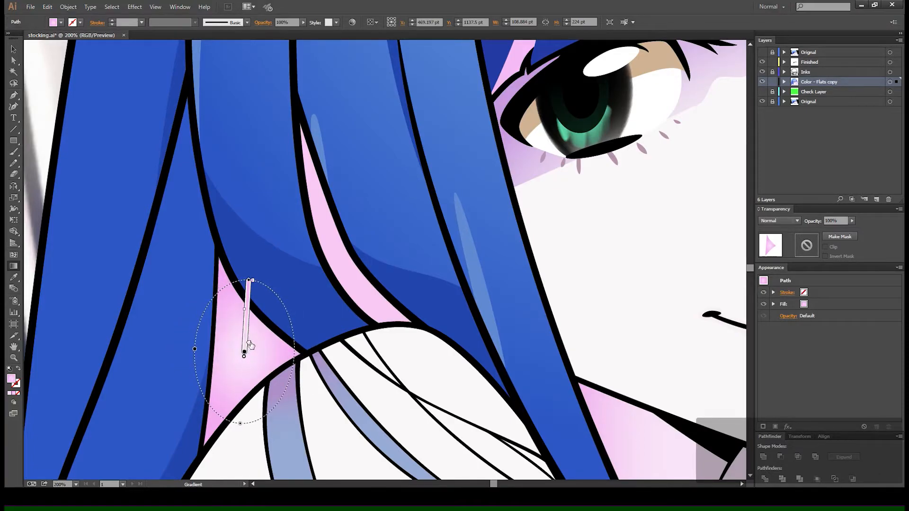
Review the whole portrait and compare it with the original by hiding the Color - Flats copy layer.
key("a")
key("ctrl+minus")
key("ctrl+minus")
key("ctrl+minus")
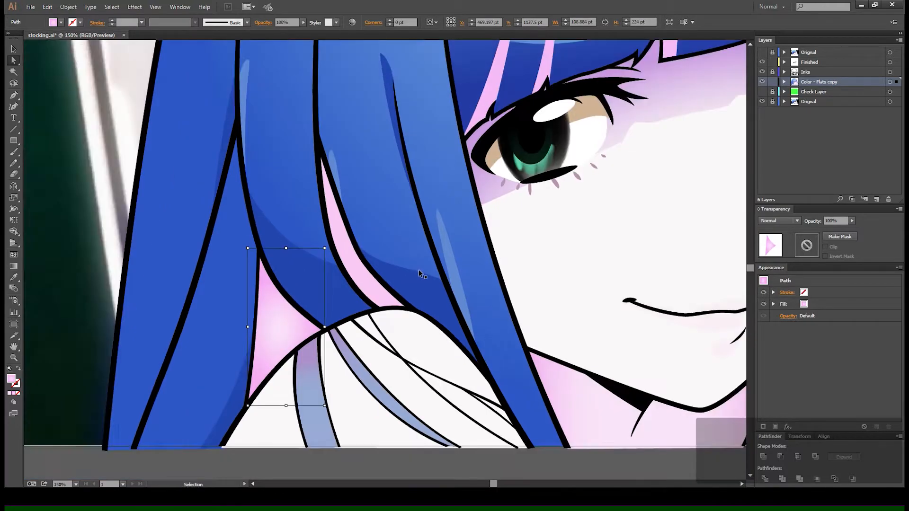
left_click_drag(509, 410, 421, 442)
left_click(422, 412)
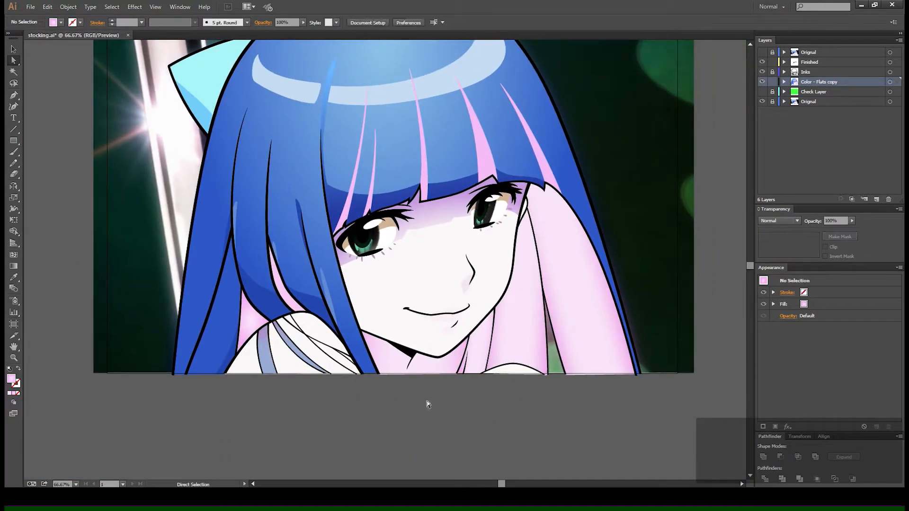
left_click_drag(428, 340, 411, 392)
left_click(237, 380)
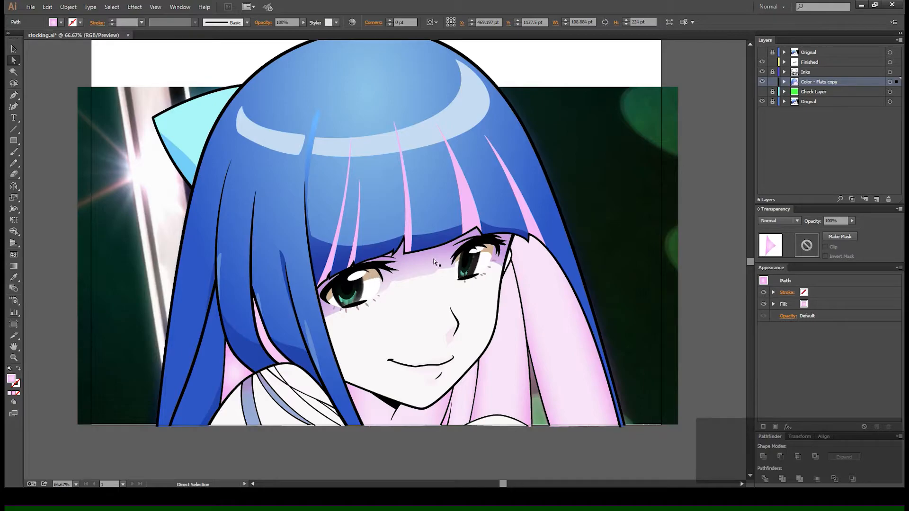
left_click_drag(477, 321, 457, 287)
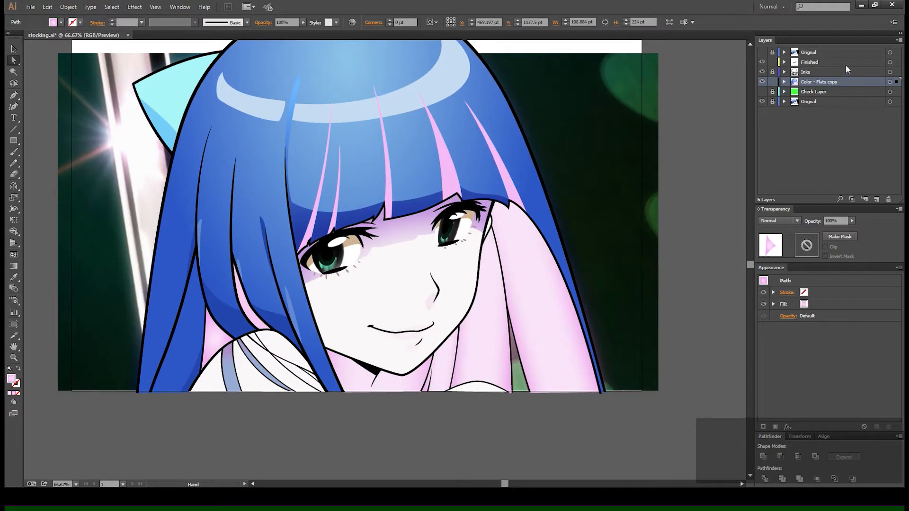
left_click(762, 83)
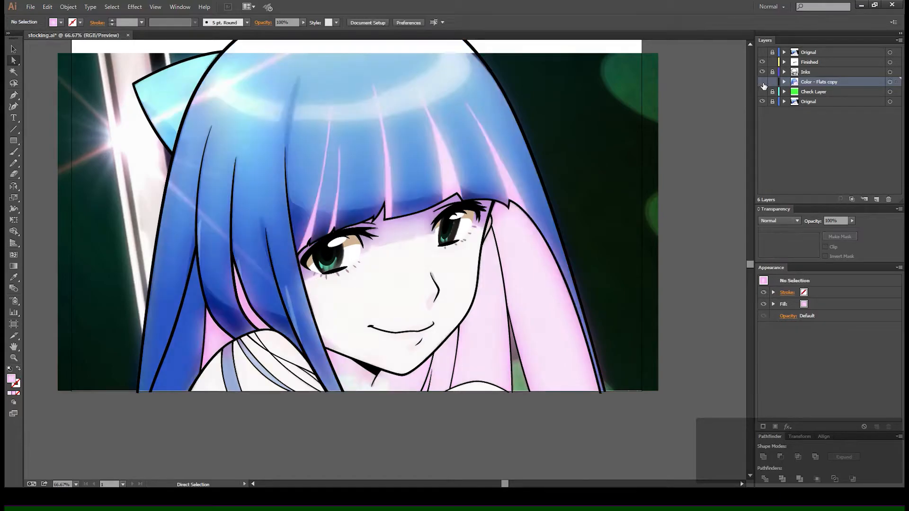
Compare the Color - Flats copy layer with the original artwork, leaving that layer hidden and locked.
left_click(762, 82)
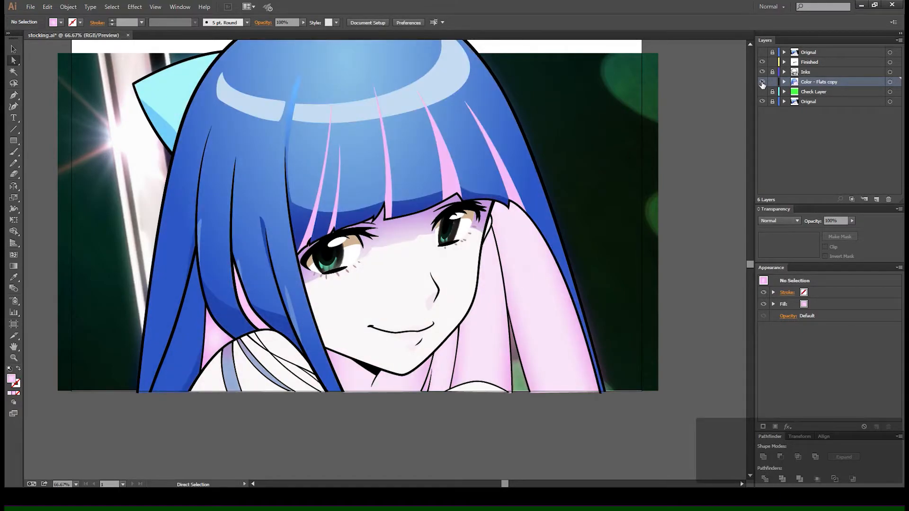
left_click(762, 83)
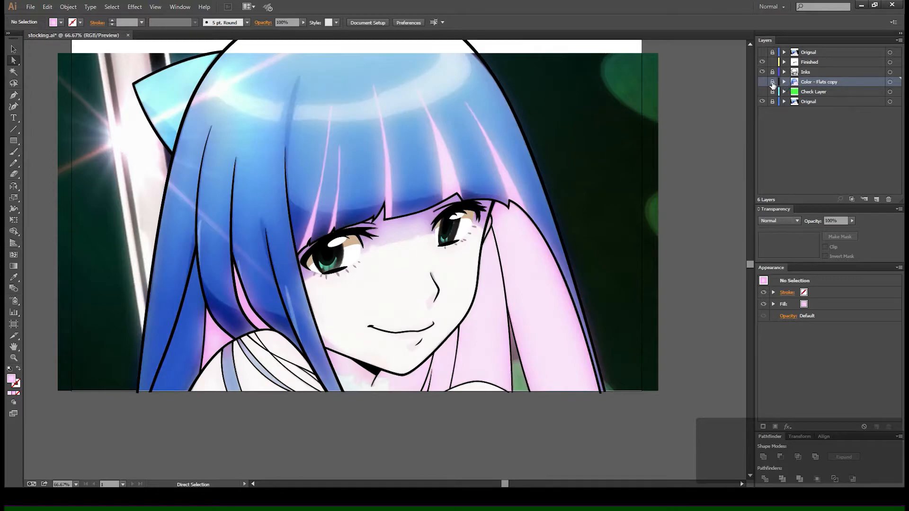
left_click(807, 72)
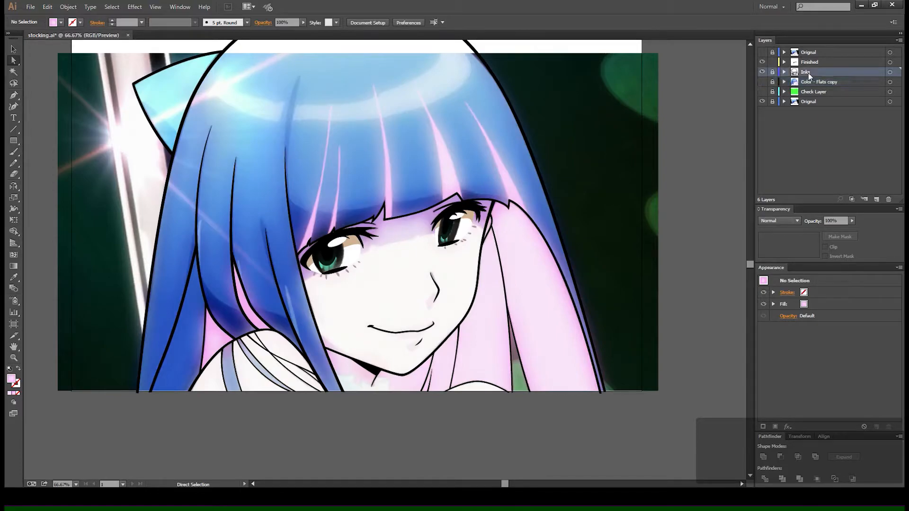
Unlock and show Color - Flats copy 2 inside the Finished layer, and move it out to sit directly beneath the main Inks layer.
left_click(783, 62)
left_click_drag(829, 95, 876, 199)
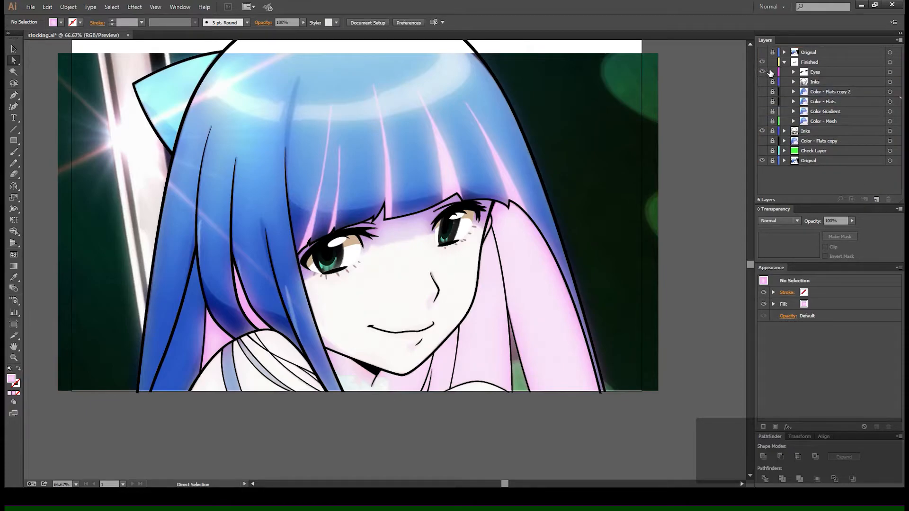
left_click(771, 92)
left_click(762, 92)
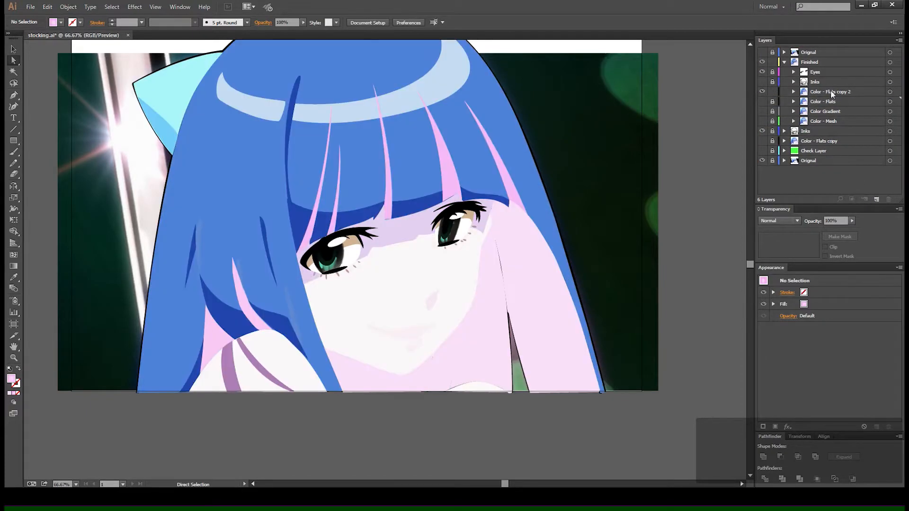
mouse_move(836, 91)
left_mouse_down()
mouse_move(814, 150)
mouse_move(812, 137)
left_mouse_up()
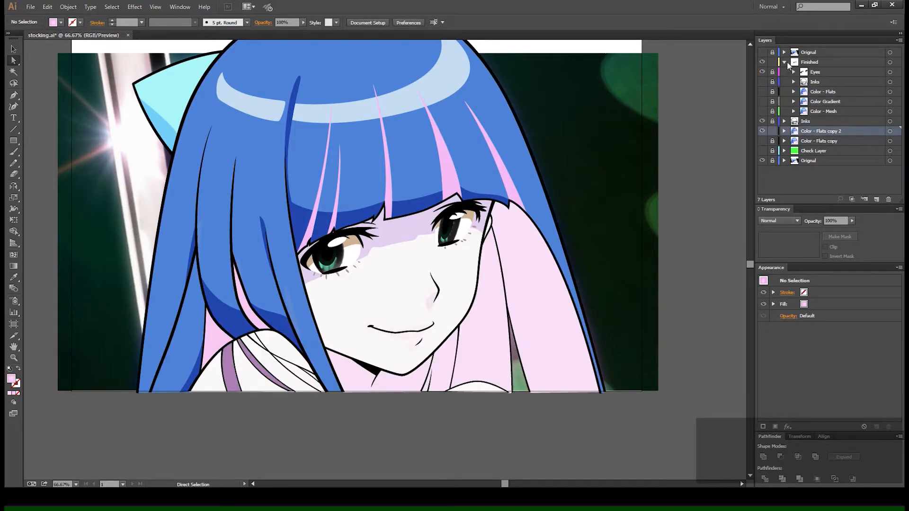
left_click(784, 62)
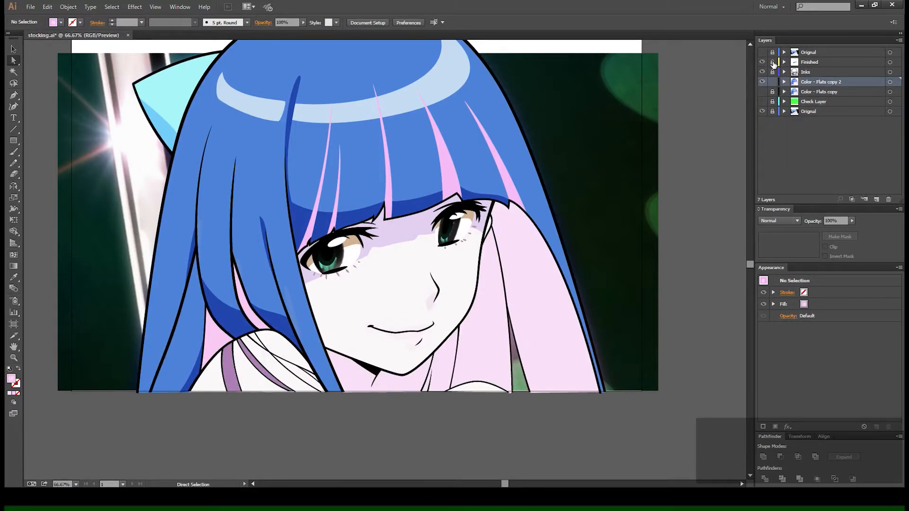
Lock the Finished layer after briefly hiding it and checking its sublayers, keeping it visible.
left_click(763, 63)
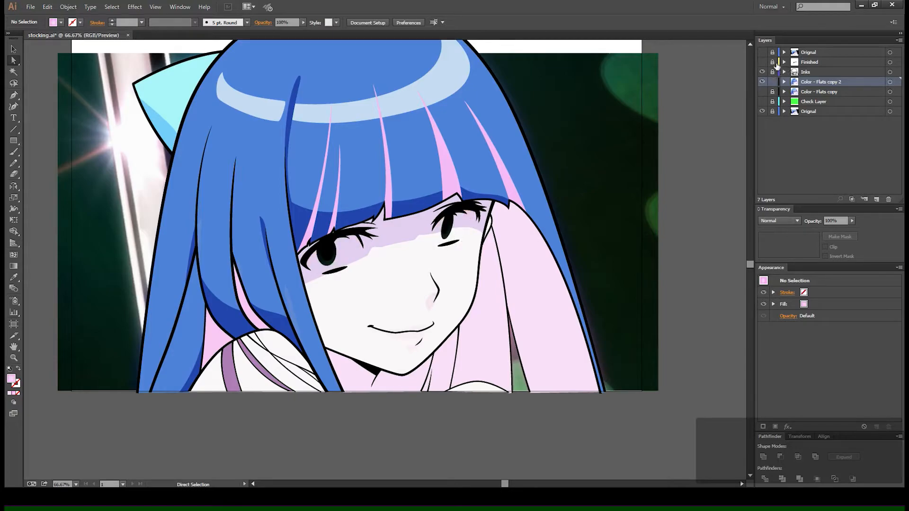
left_click(762, 62)
left_click(784, 63)
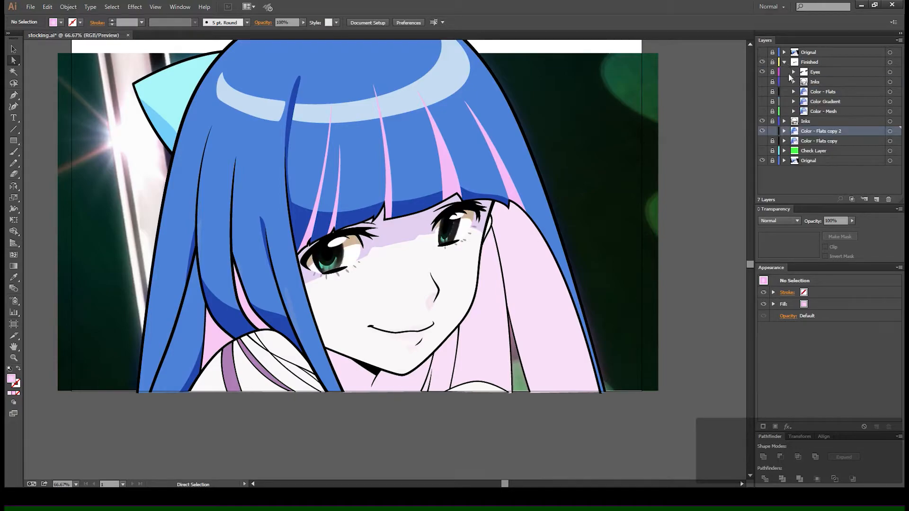
left_click(784, 62)
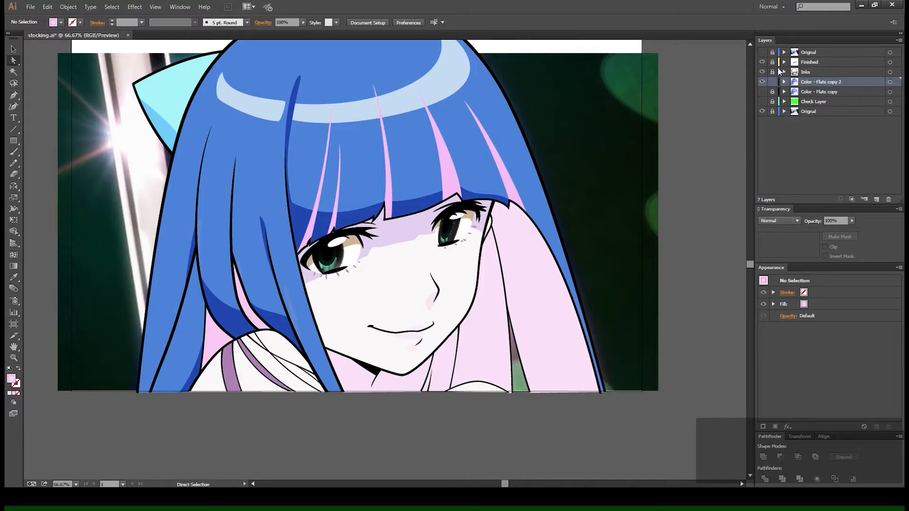
left_click_drag(310, 263, 314, 307)
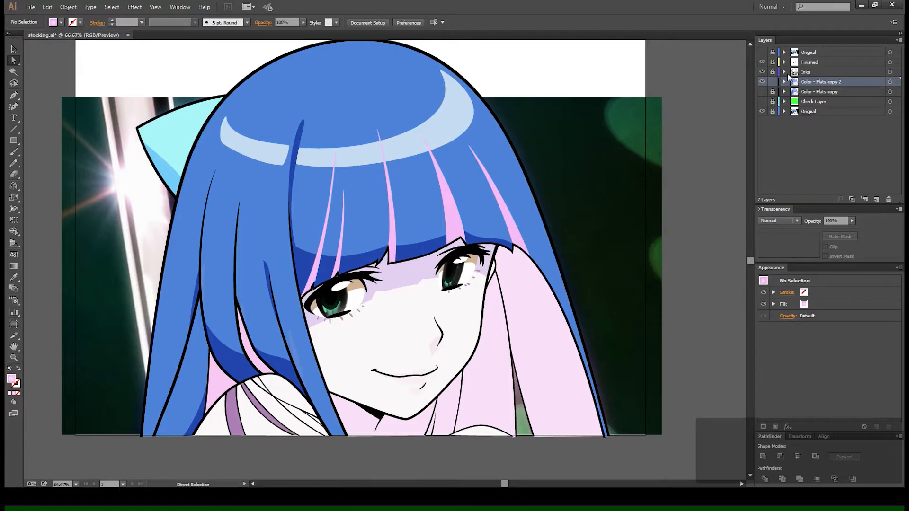
left_click_drag(505, 264, 452, 239)
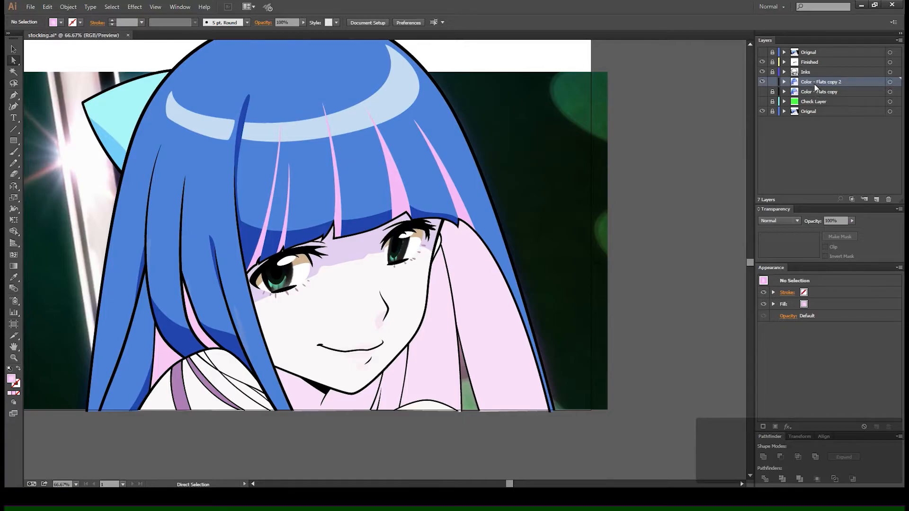
Hide and lock the Color - Flats copy 2 layer and add a new empty layer above it.
left_click(762, 82)
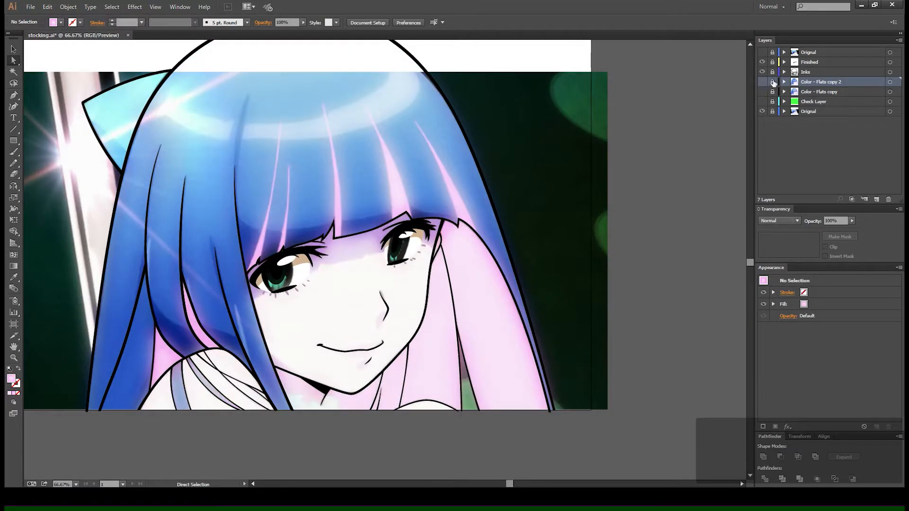
left_click(877, 201)
left_click_drag(523, 278, 466, 264)
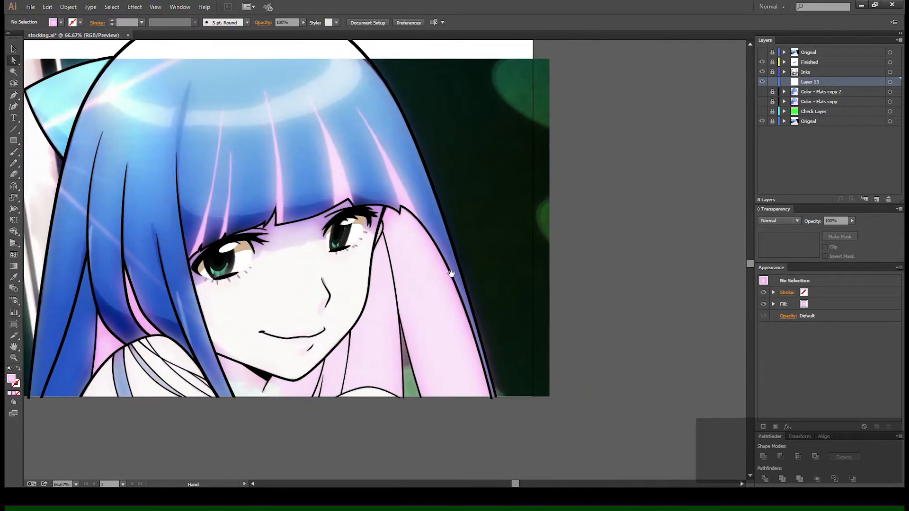
left_click(762, 92)
left_click(762, 92)
Draw a rectangle about 276 × 667 pt over the pink hair beside the face and fill it with teal green.
left_click_drag(338, 112, 350, 79)
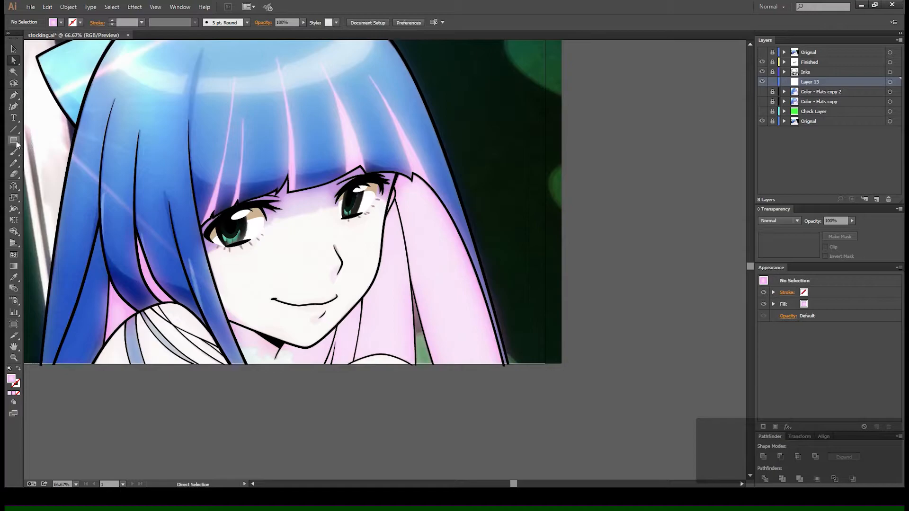
left_click(14, 141)
left_click_drag(388, 162, 474, 370)
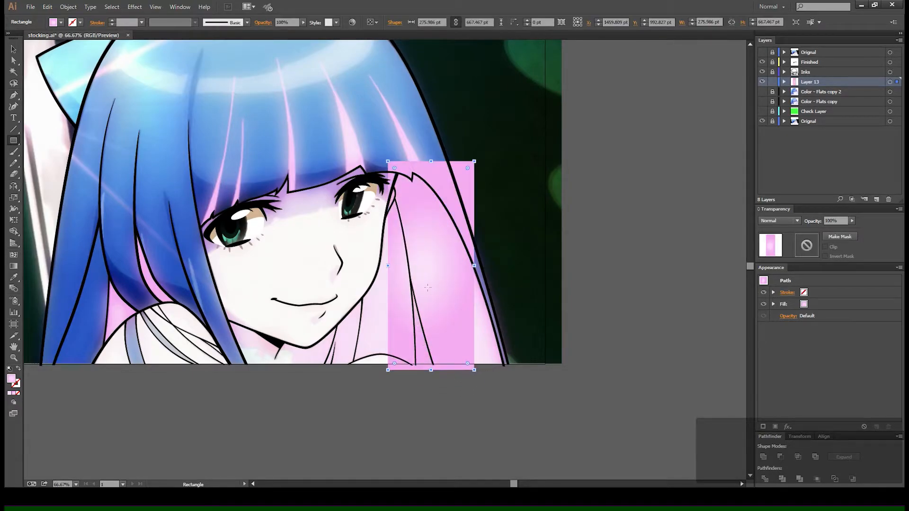
key("v")
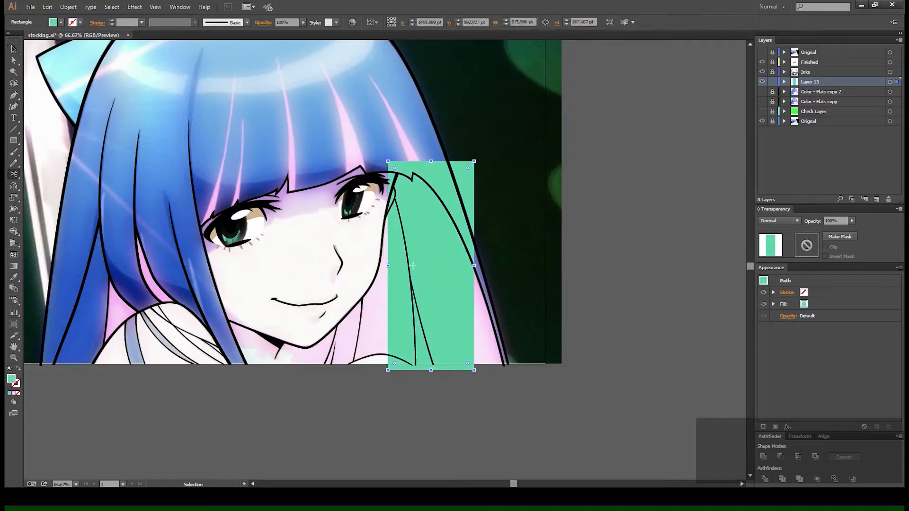
Tilt the teal rectangle to follow the pink hair lock, reposition it over the lock, and enlarge it to about 291 × 683 pt.
left_click(415, 267)
left_click_drag(425, 276, 544, 272)
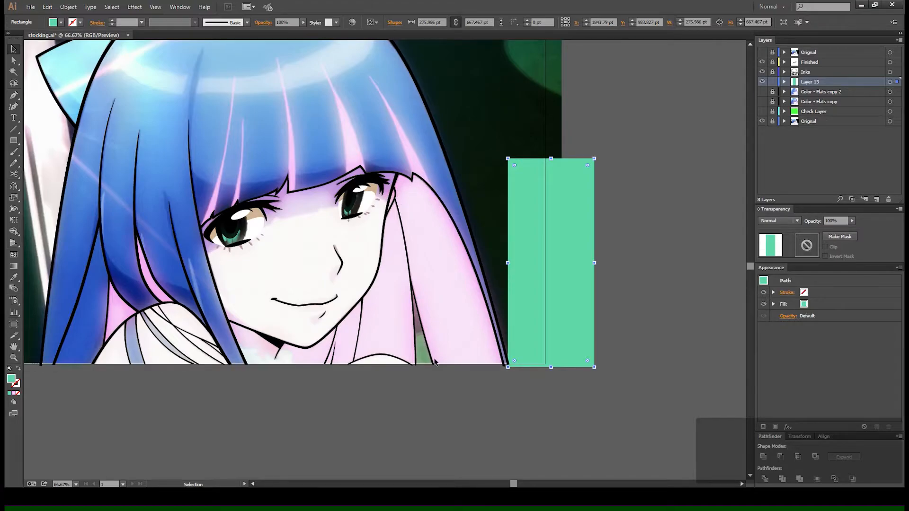
left_click_drag(566, 213, 479, 221)
left_click_drag(509, 161, 482, 164)
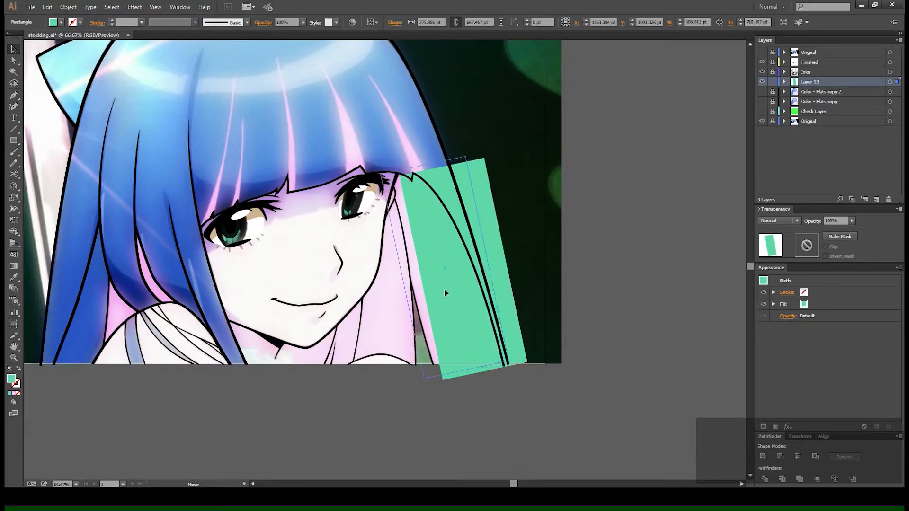
left_click_drag(440, 294, 440, 294)
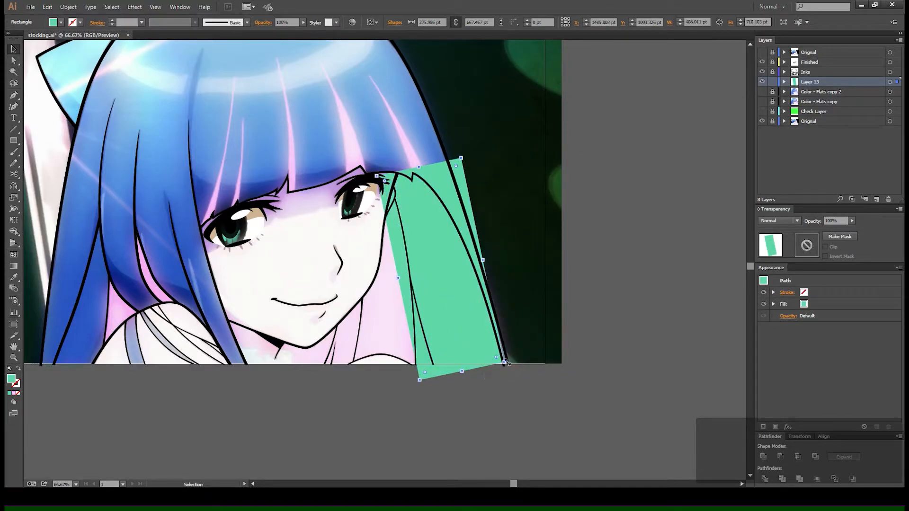
left_click_drag(504, 362, 509, 365)
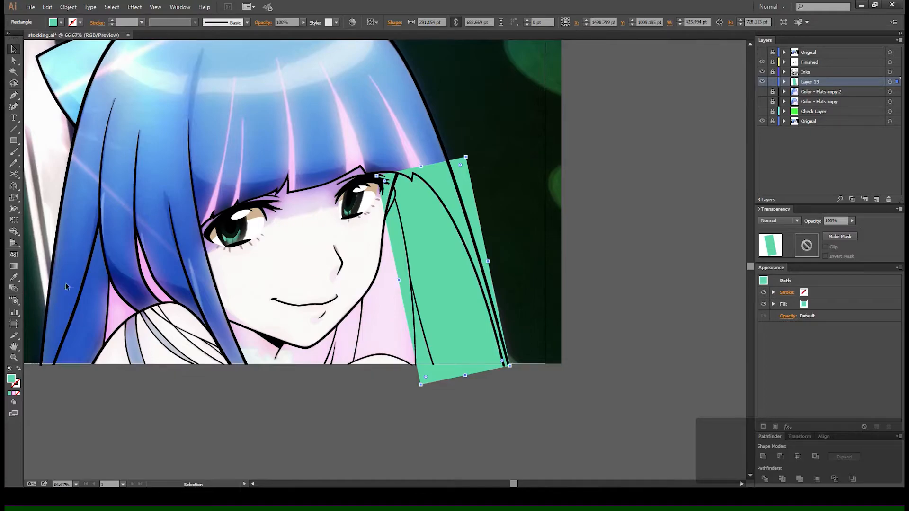
Turn on the display of selection edges so the teal rectangle's outline and centre point can be used.
left_click(14, 256)
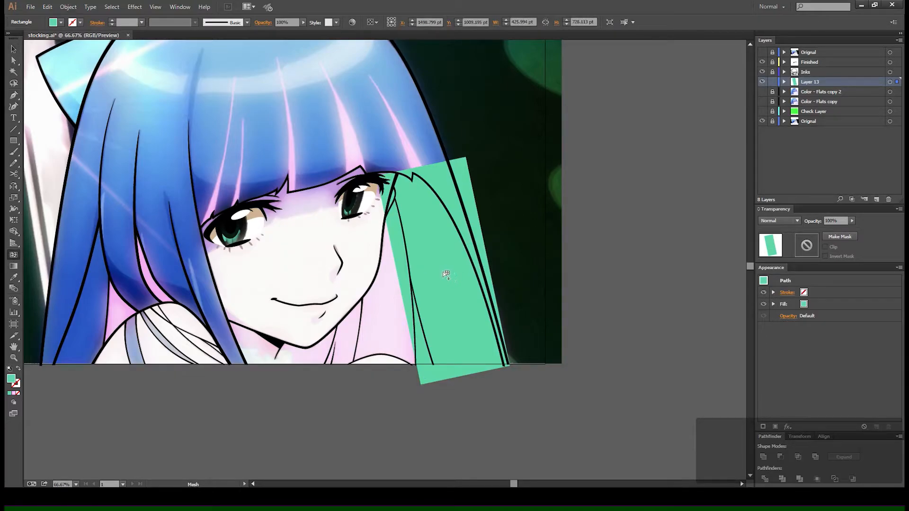
key("a")
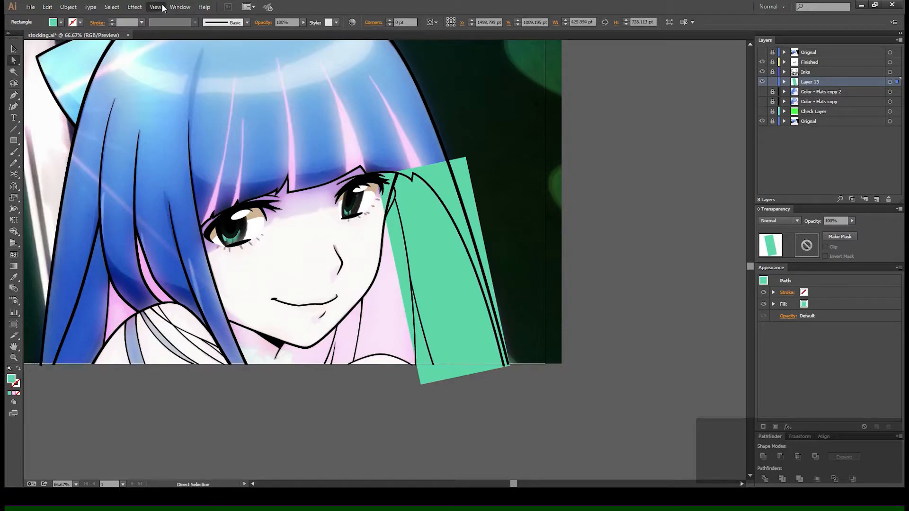
left_click(207, 137)
key("v")
key("a")
key("v")
key("ctrl+h")
Add a gradient mesh point at the teal rectangle's centre and colour it pale pink.
left_click(13, 255)
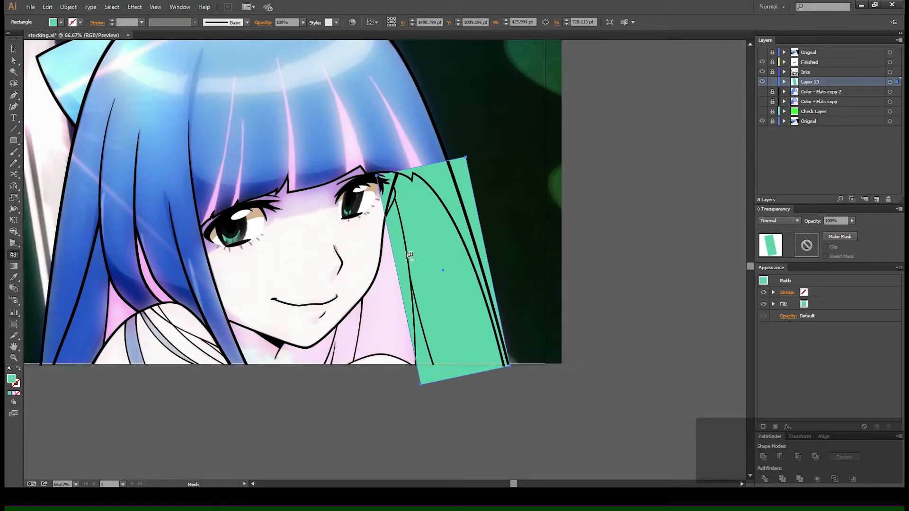
left_click(442, 271)
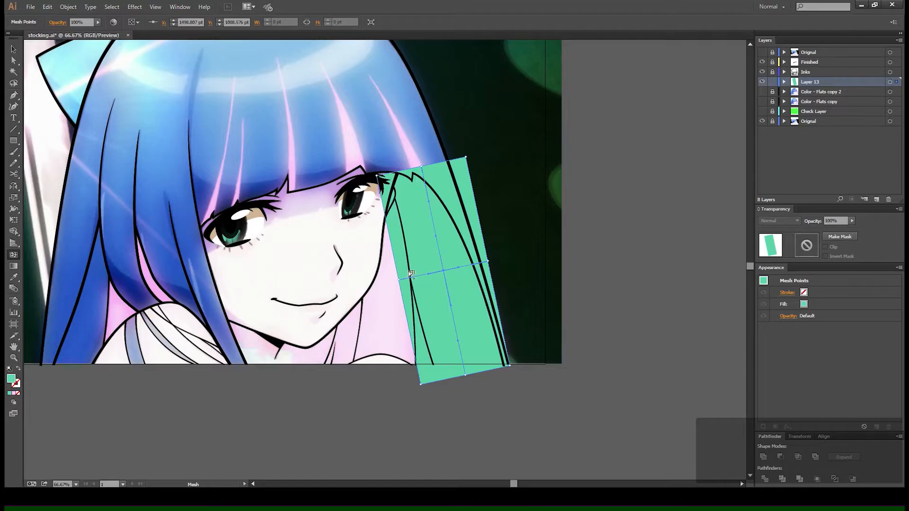
key("a")
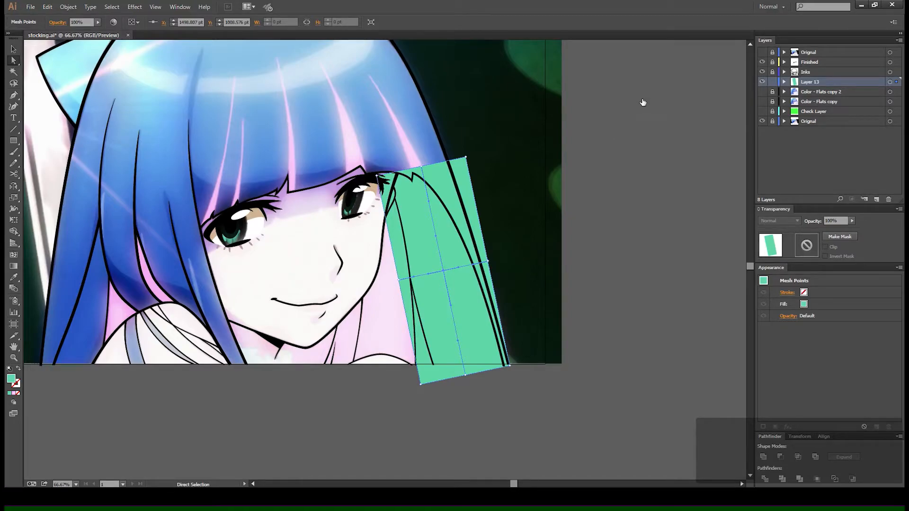
left_click(643, 102)
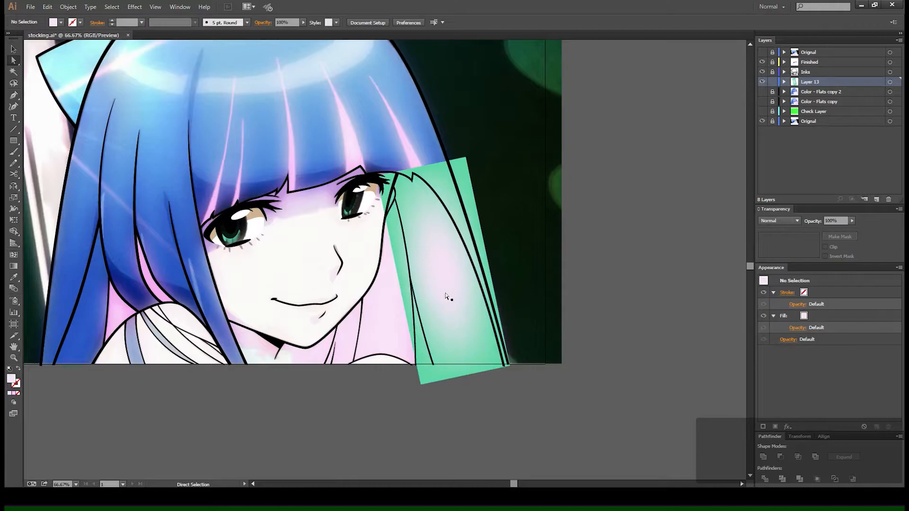
Try bending the horizontal mesh line by pulling the centre mesh point's handle upward.
left_click(444, 271)
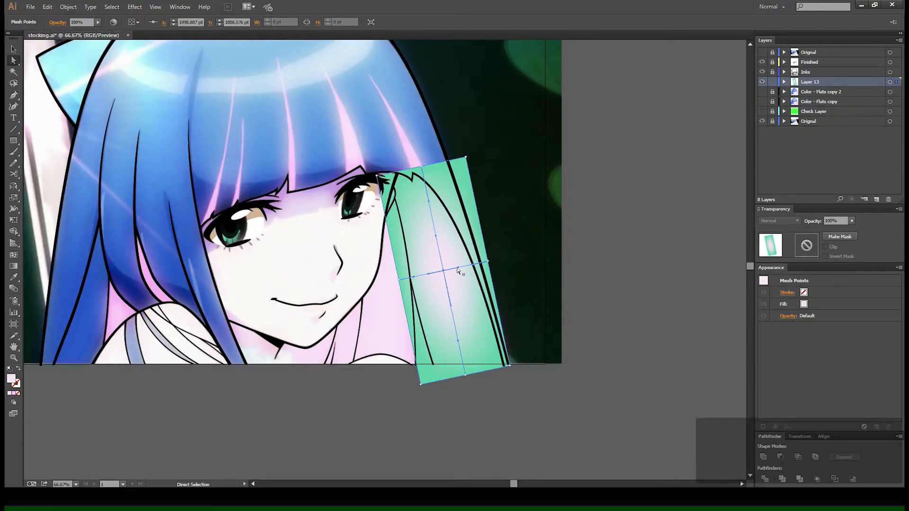
left_click(562, 273)
left_click(443, 272)
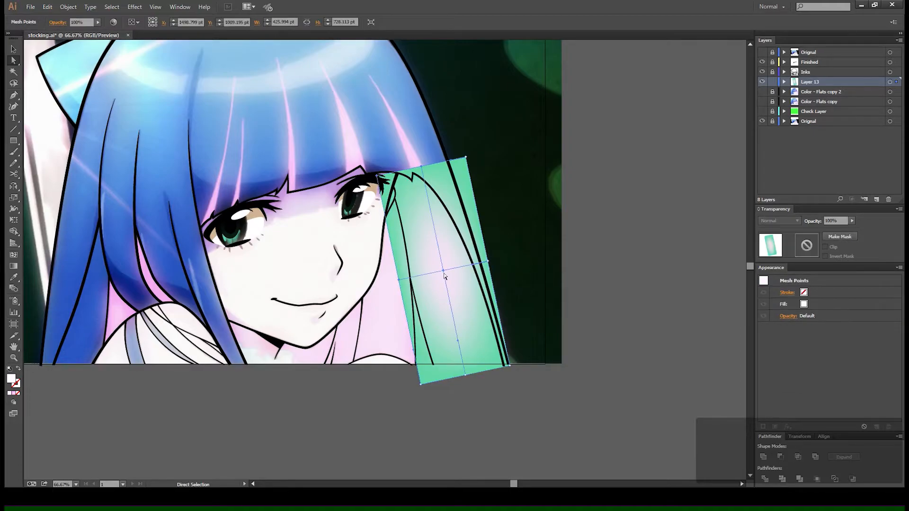
left_click(443, 272)
left_click_drag(458, 267, 454, 211)
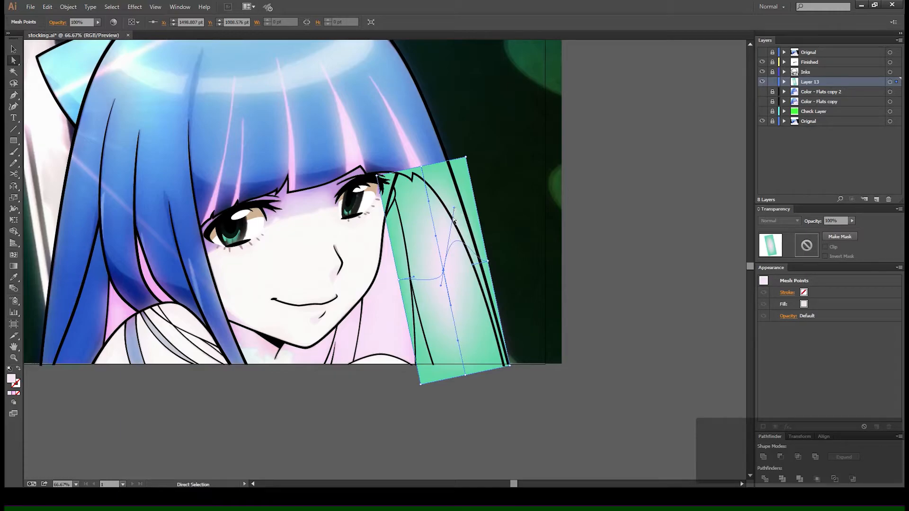
left_click(526, 217)
left_click(453, 273)
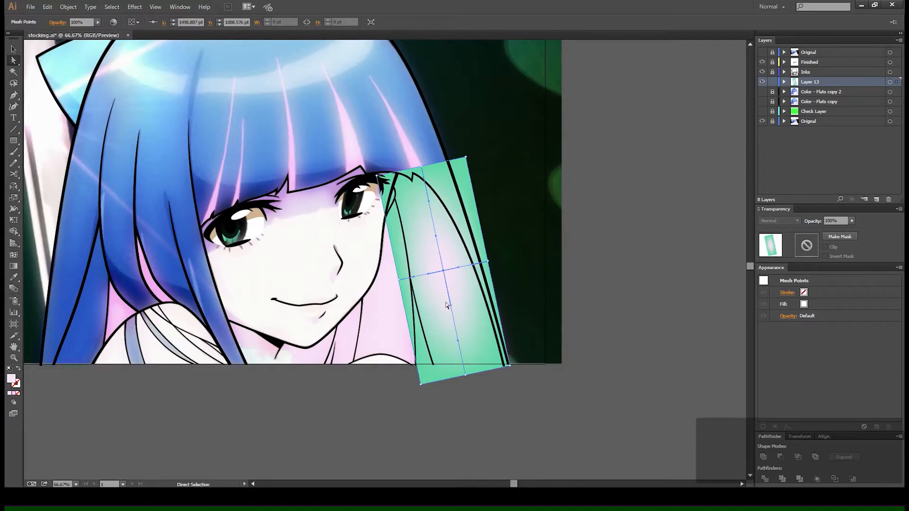
Colour the mesh points at the middle of the rectangle's top and bottom edges pale pink.
left_click(420, 168)
left_click(626, 128)
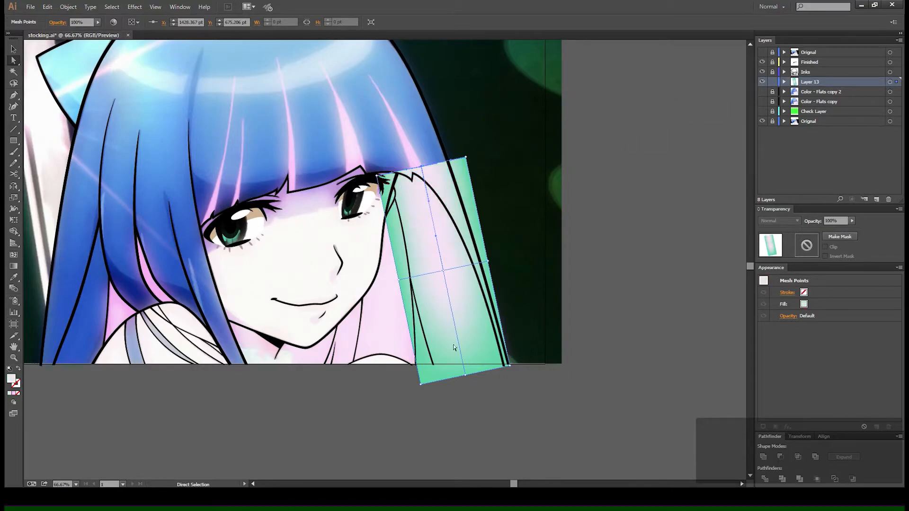
left_click(465, 375)
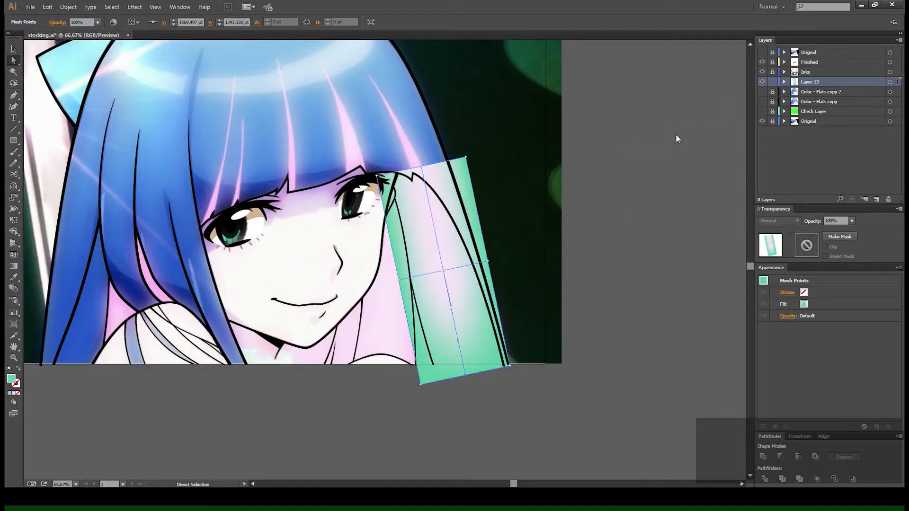
left_click(643, 100)
Select the three mesh points along the rectangle's right edge and colour them pink.
left_click(510, 415)
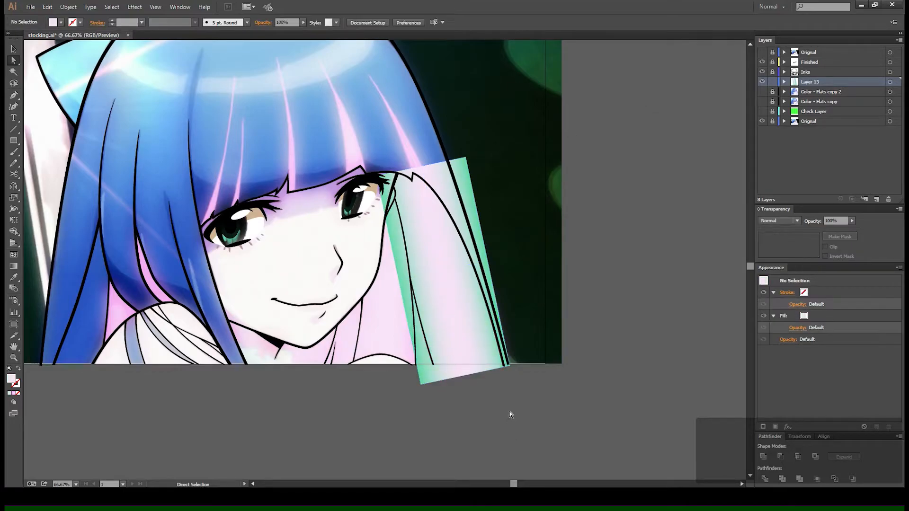
left_click(509, 365)
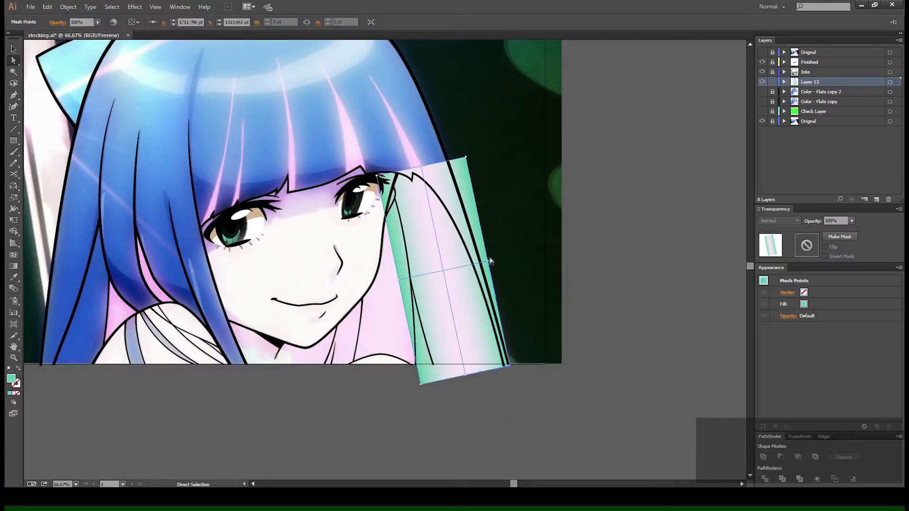
left_click(488, 262, "shift")
left_click(465, 158, "shift")
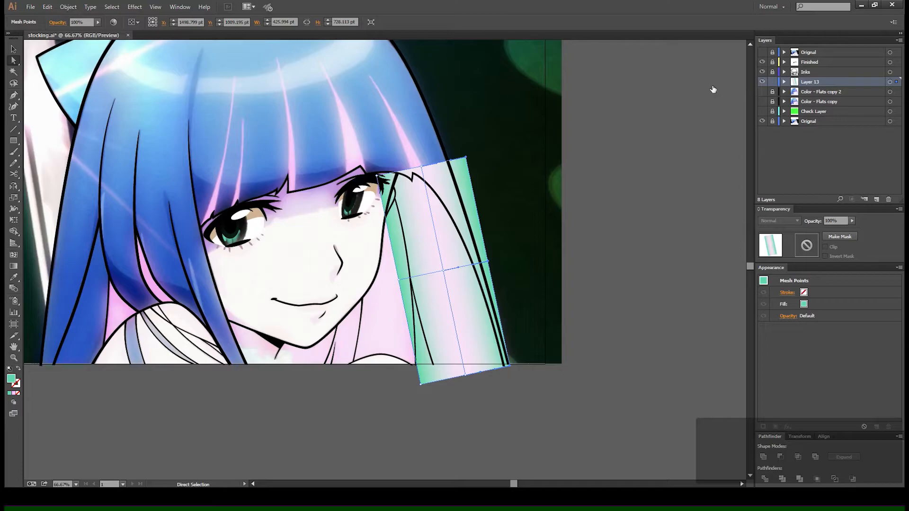
key("ctrl+z")
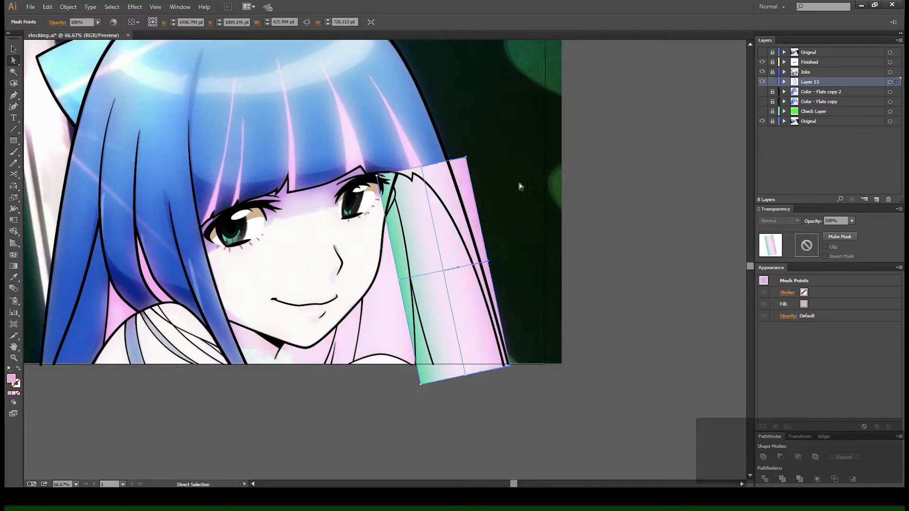
Colour the teal mesh points along the rectangle's left edge pink.
left_click(420, 383)
left_click(395, 246, "ctrl")
left_click(549, 372)
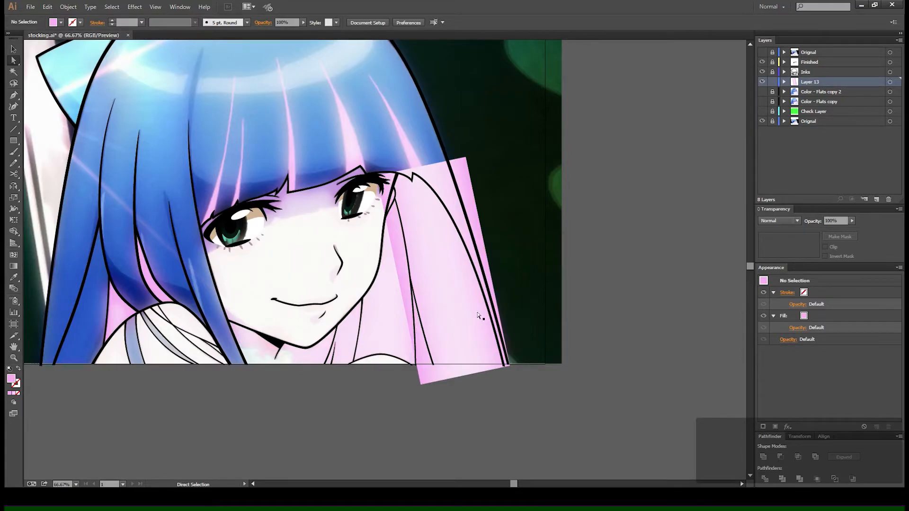
Recolour the mesh point at the middle of the rectangle's top edge with the darker edge pink.
left_click(460, 266)
left_click(420, 168)
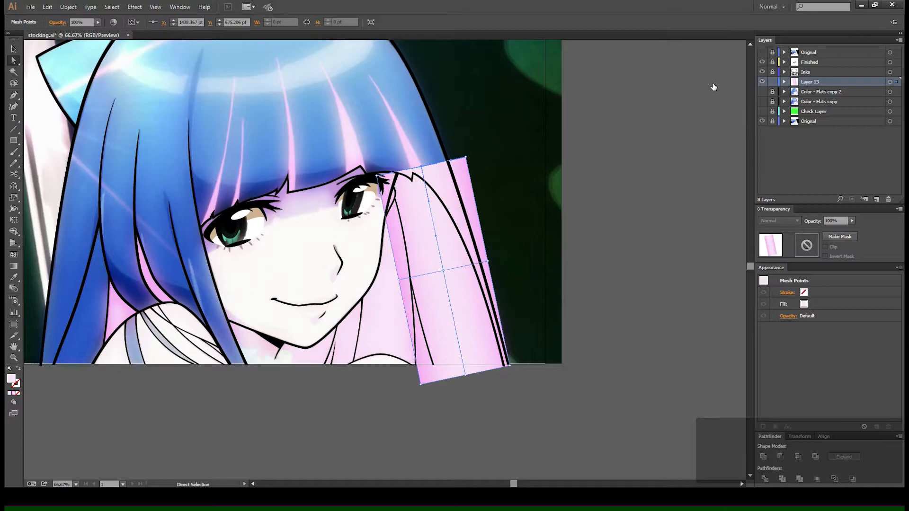
left_click(550, 198)
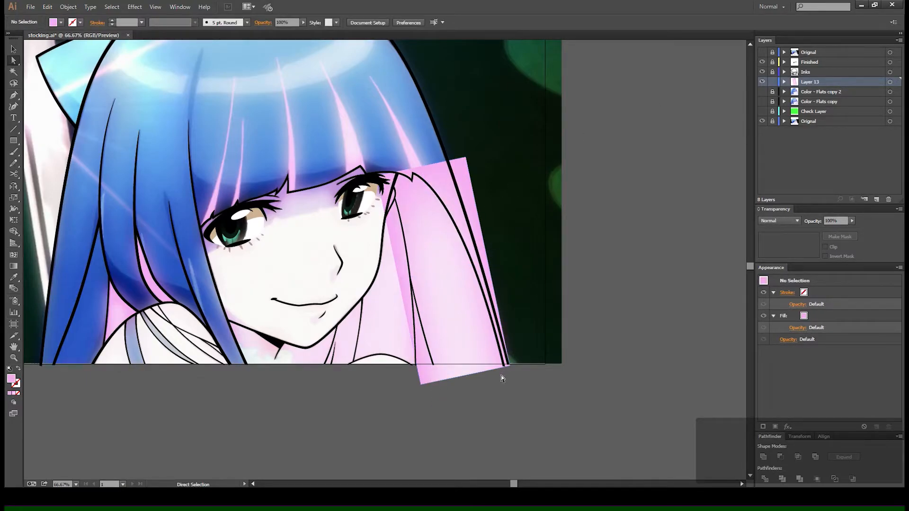
Move the mesh point at the middle of the rectangle's left edge inward to the hair lock's left ink line.
key("z")
left_click_drag(363, 145, 520, 436)
left_click(411, 176)
key("space")
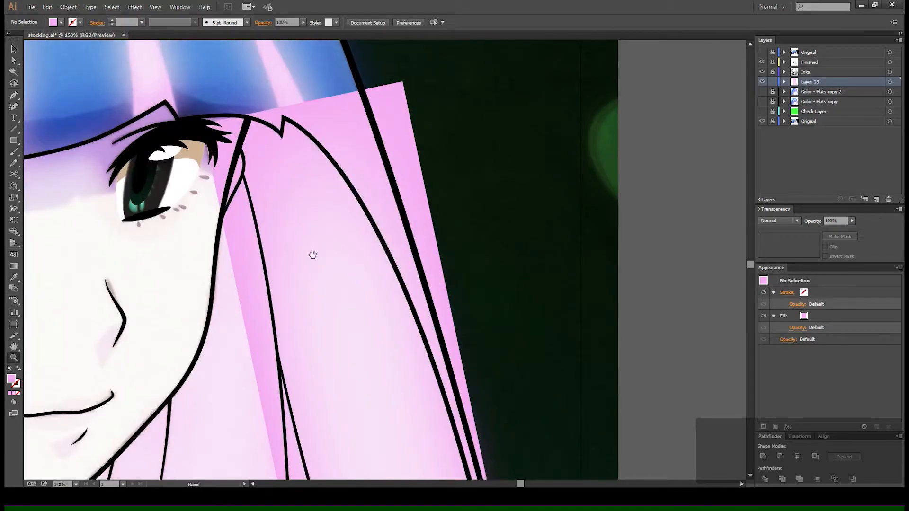
left_click_drag(313, 255, 379, 207)
key("a")
left_click(376, 342)
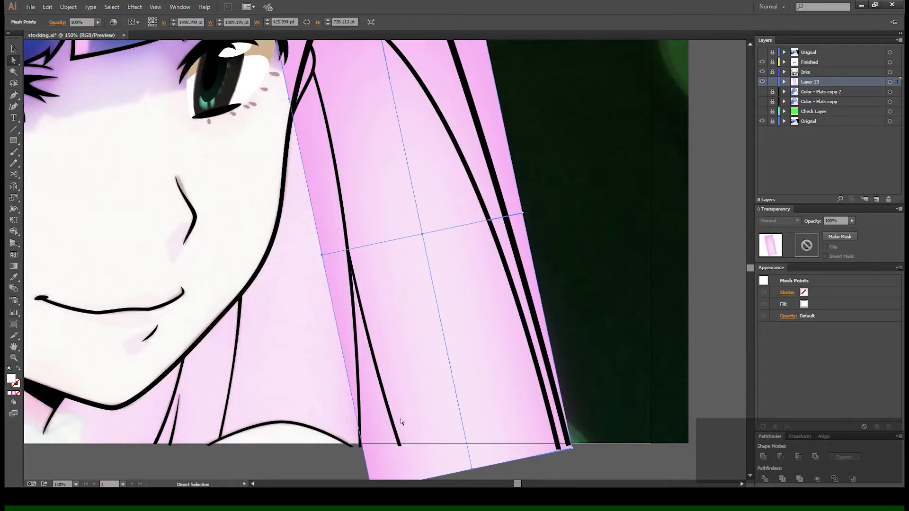
left_click_drag(321, 254, 339, 249)
scroll(361, 438, "down", 2)
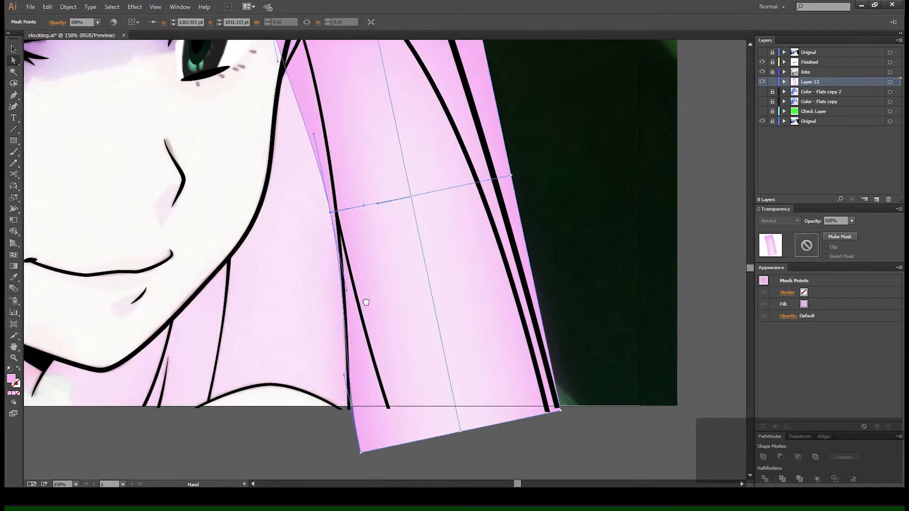
Move the mesh's bottom-left corner point up and inward to just below the lower end of the lock's left ink line.
left_click_drag(360, 444, 384, 414)
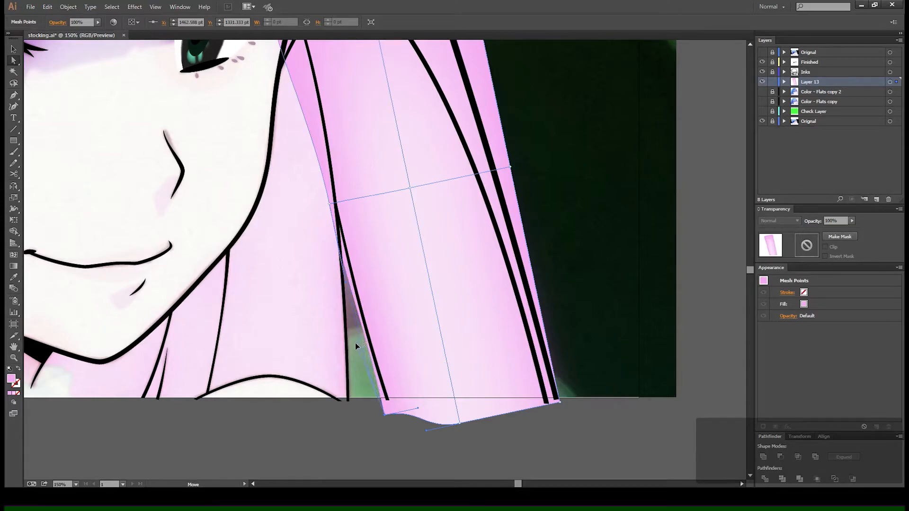
left_click_drag(409, 370, 416, 466)
left_click_drag(350, 238, 353, 329)
Move the mesh's top-left corner point slightly inward beside the eye and curve the upper left edge along the lock's ink line.
left_click_drag(277, 156, 296, 154)
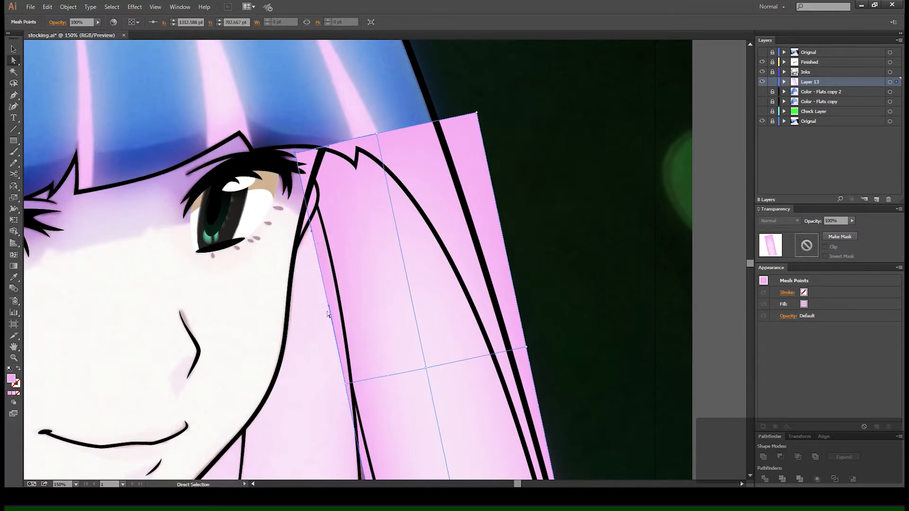
left_click_drag(350, 387, 331, 416)
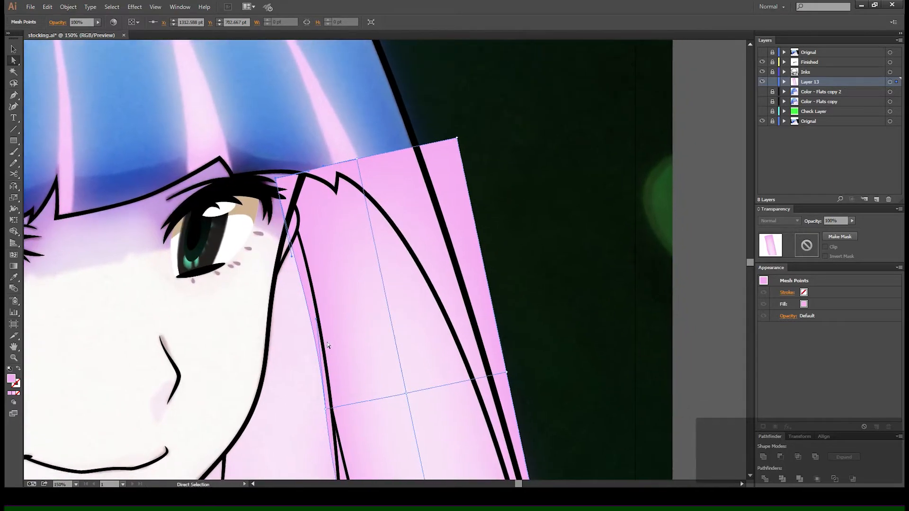
left_click_drag(327, 362, 362, 207)
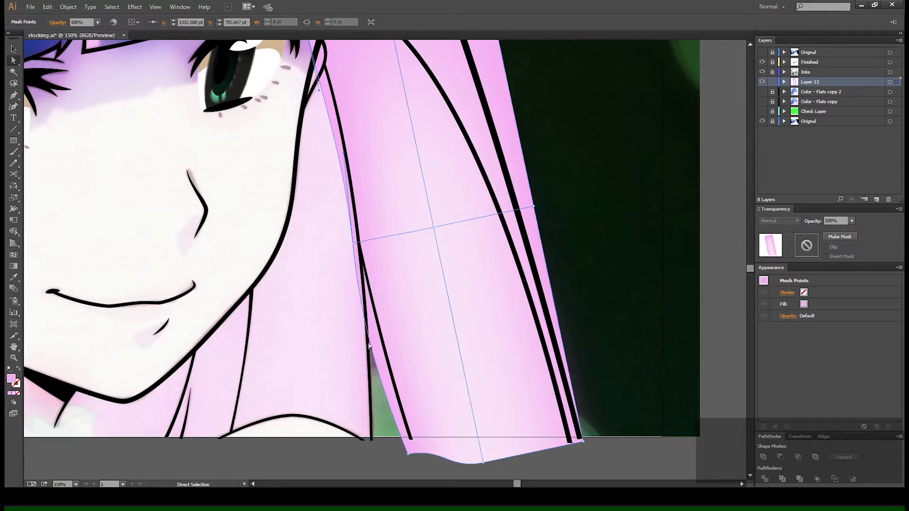
left_click_drag(360, 266, 357, 210)
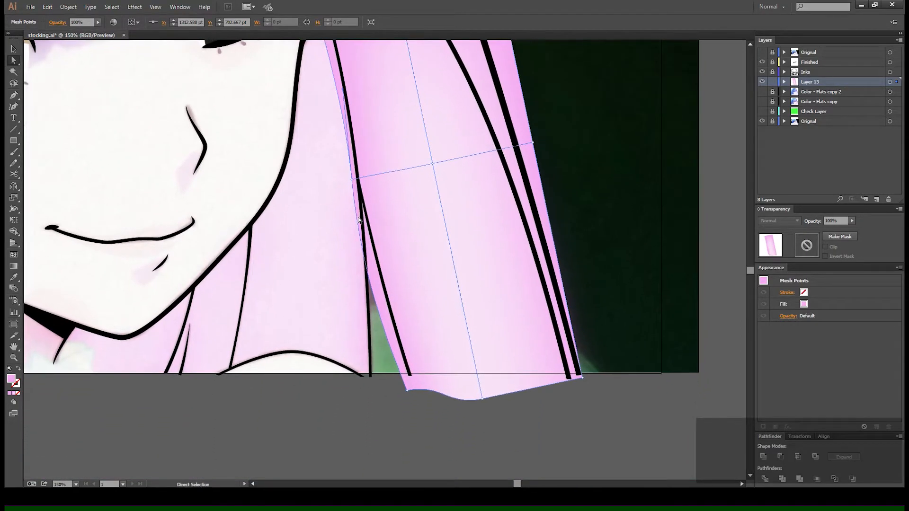
Adjust the mesh's bottom-right corner point to sit just below the end of the lock's outer ink line.
left_click_drag(490, 264, 389, 312)
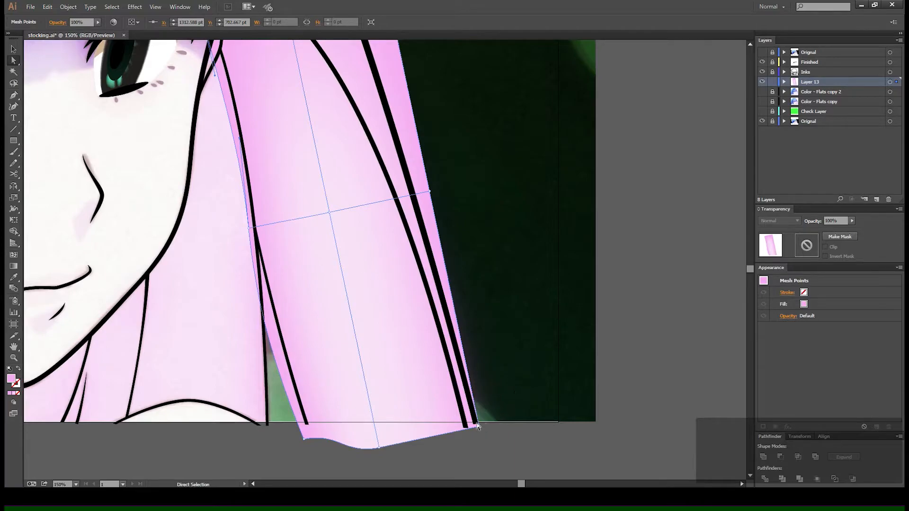
left_click_drag(479, 426, 478, 433)
key("space")
left_click_drag(416, 182, 406, 263)
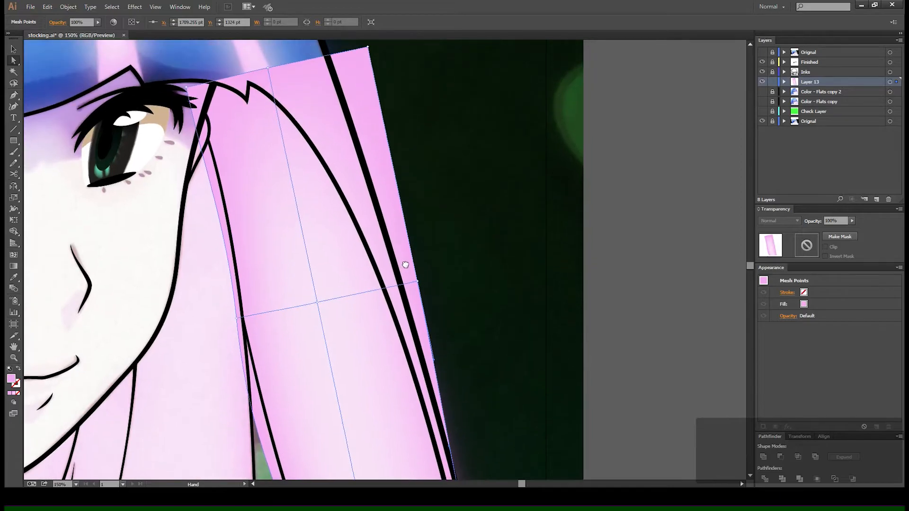
left_click_drag(363, 344, 371, 230)
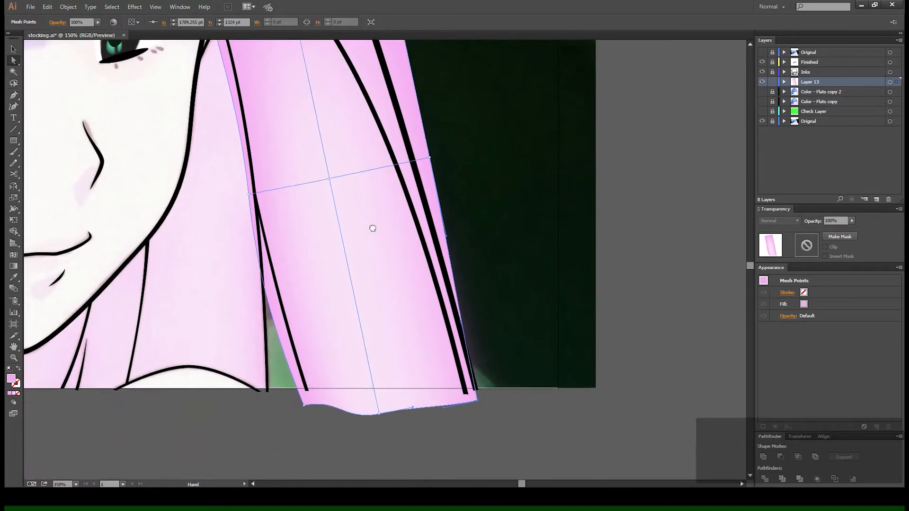
Pull the mesh point at the middle of the right edge inward to the lock's right ink line and adjust its handle.
scroll(403, 314, "up", 5)
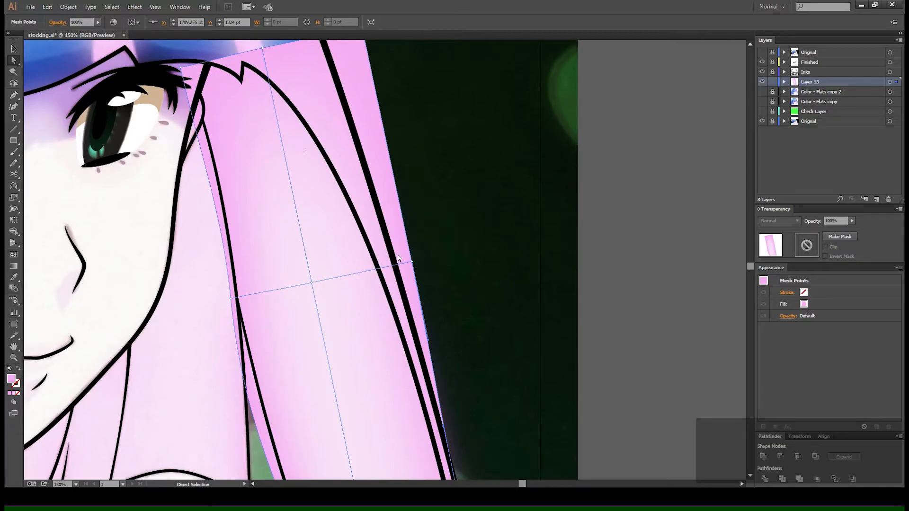
left_click_drag(412, 263, 393, 279)
left_click_drag(407, 341, 416, 345)
left_click_drag(369, 296, 414, 380)
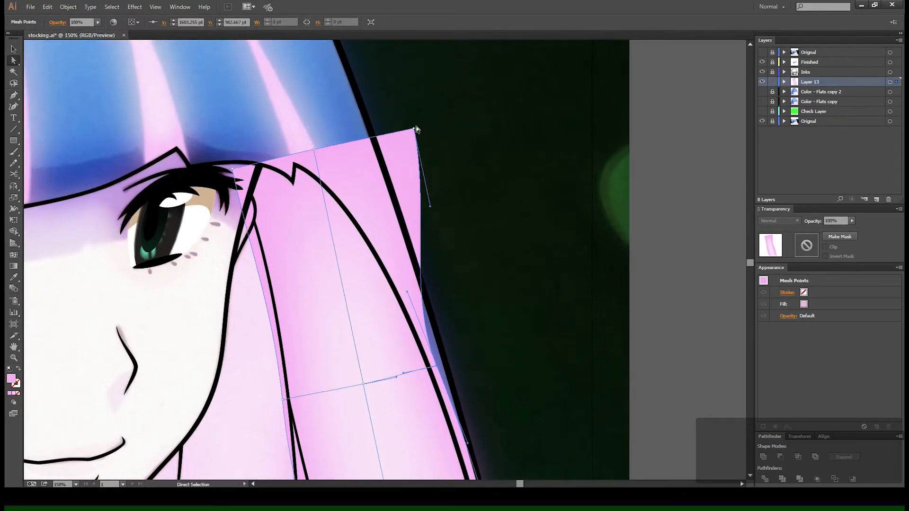
Pull the mesh's top-right corner point inward and bend its handles so the edge follows the lock's curved right ink line.
left_click_drag(414, 129, 362, 241)
left_click_drag(370, 277, 395, 254)
left_click_drag(320, 204, 342, 182)
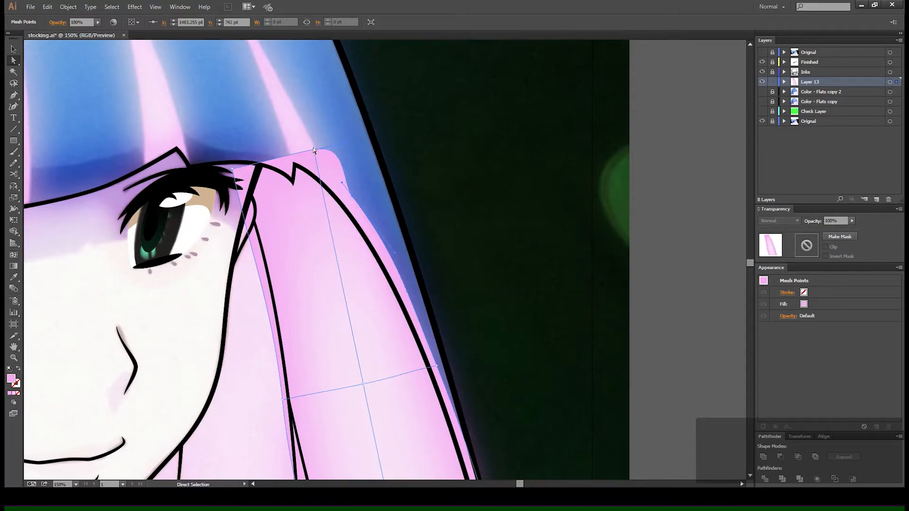
Move the mesh point at the middle of the top edge to the lock's notched tip and round the top edge over the ink line.
mouse_move(314, 151)
left_mouse_down()
mouse_move(292, 156)
mouse_move(324, 161)
left_mouse_up()
left_click_drag(266, 161, 297, 160)
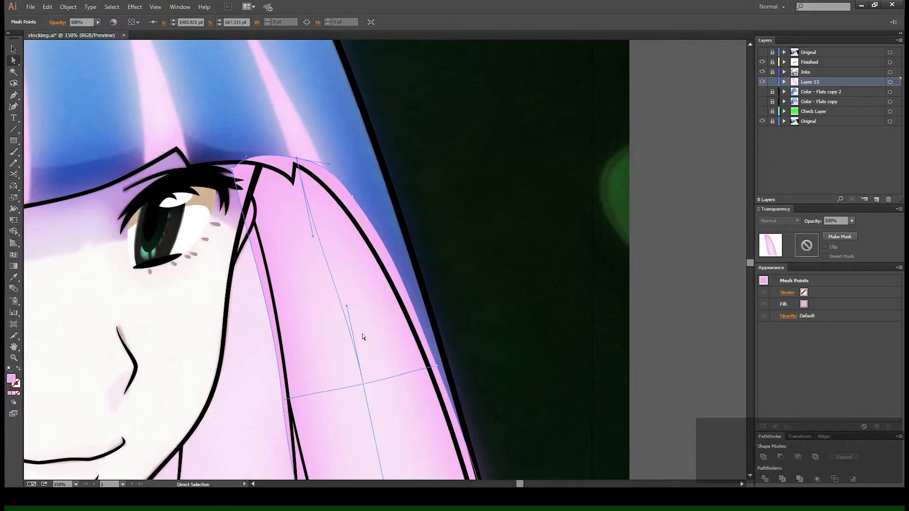
scroll(341, 332, "down", 5)
scroll(334, 265, "up", 4)
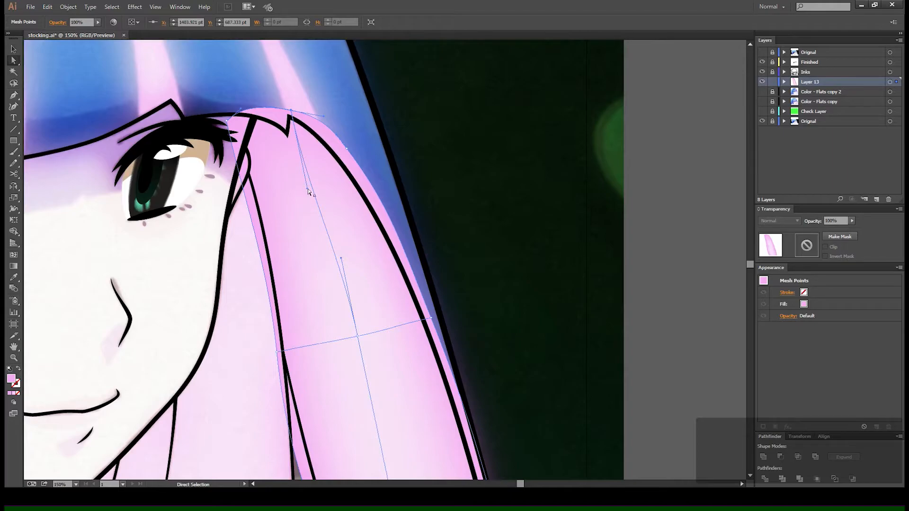
Adjust the handles on the upper half of the central vertical mesh line so it flows smoothly along the lock.
key("ctrl+shift+a")
left_click(309, 215)
left_click(291, 111)
left_click_drag(307, 190, 305, 187)
left_click_drag(295, 152, 297, 149)
left_click_drag(341, 258, 310, 173)
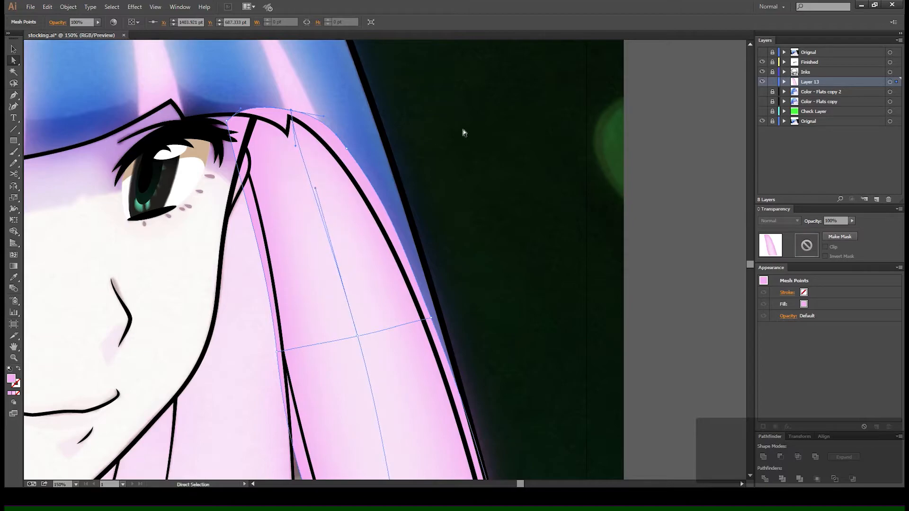
Shift the mesh point at the middle of the bottom edge and adjust its handles to smooth the lower central mesh line.
left_click(450, 136)
left_click_drag(361, 353, 371, 199)
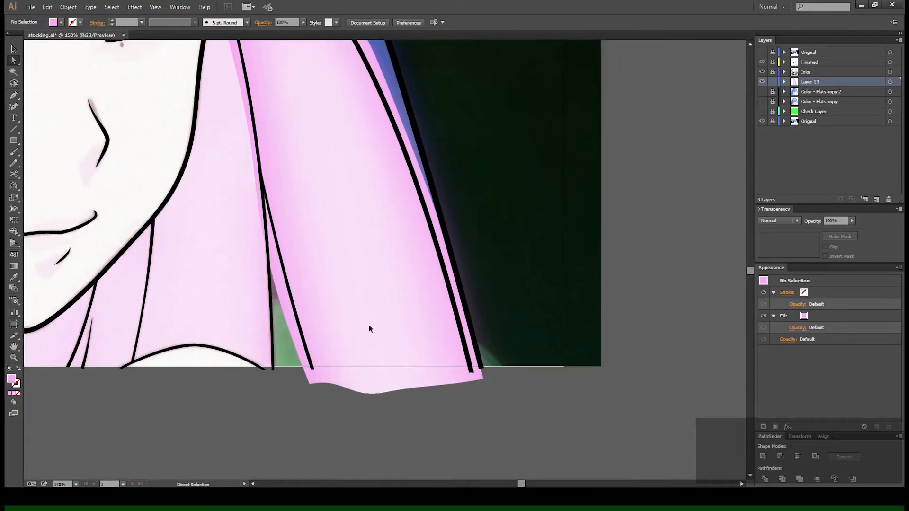
left_click(354, 265)
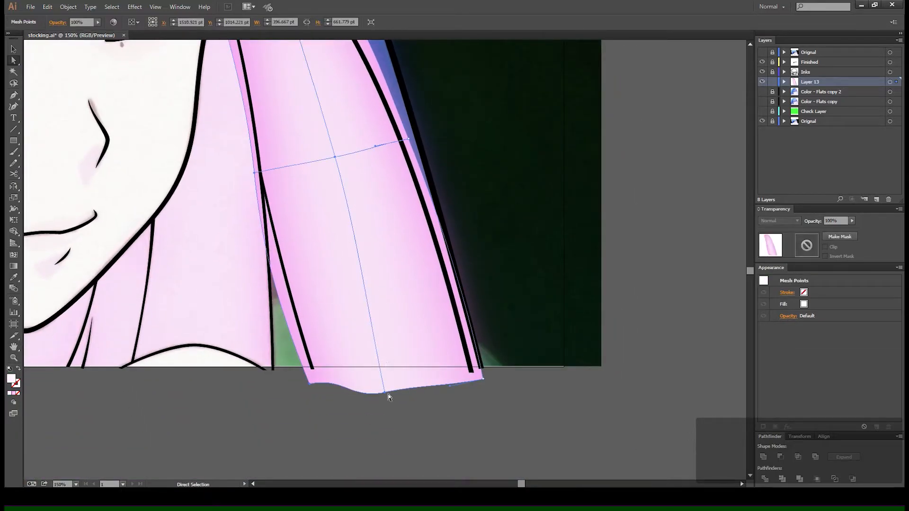
mouse_move(384, 393)
left_mouse_down()
mouse_move(404, 392)
mouse_move(396, 394)
left_mouse_up()
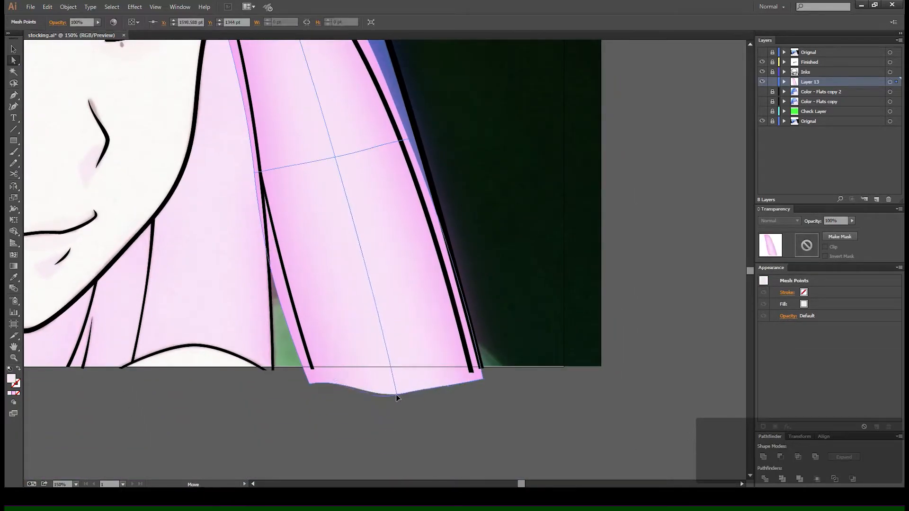
mouse_move(344, 378)
left_mouse_down()
mouse_move(335, 377)
mouse_move(350, 377)
left_mouse_up()
mouse_move(410, 346)
left_mouse_down()
mouse_move(368, 413)
mouse_move(393, 351)
left_mouse_up()
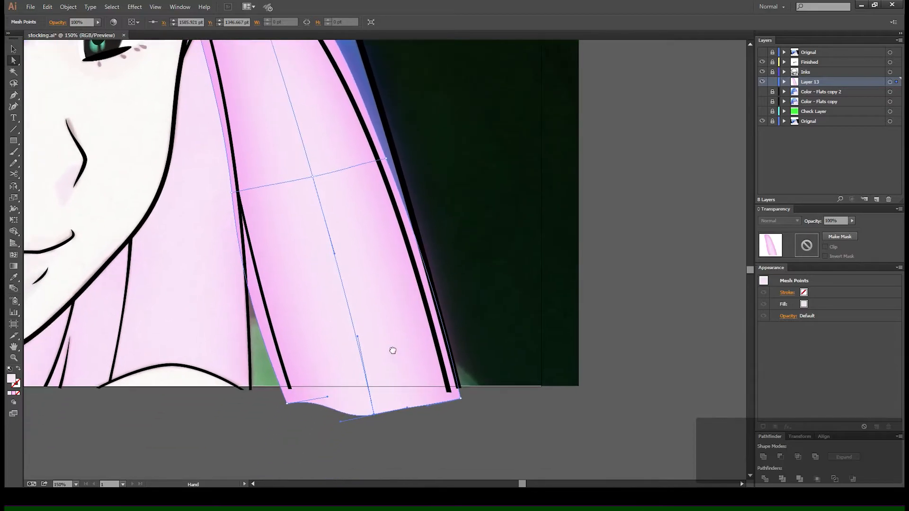
Compare the mesh shading with the original artwork by switching Layer 13 between outline and preview.
left_click(523, 271)
left_click_drag(480, 266, 488, 309)
left_click_drag(374, 226, 380, 280)
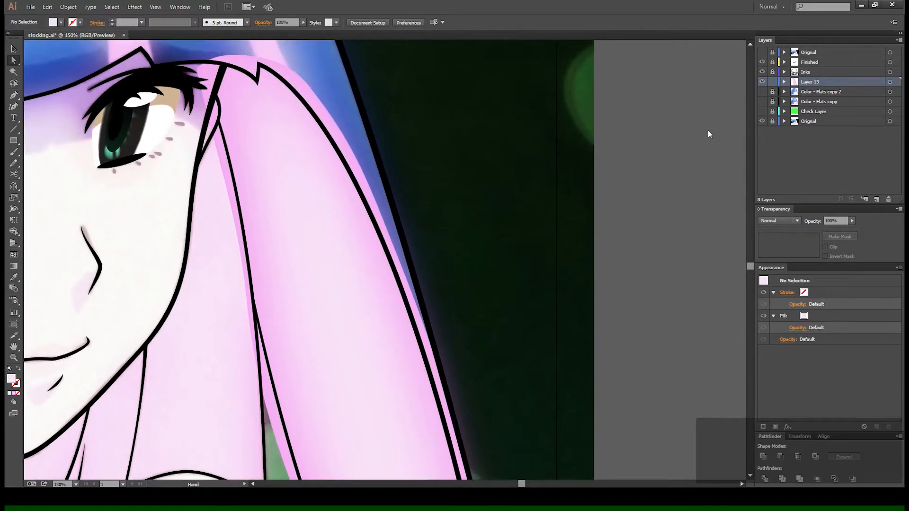
left_click(762, 82, "ctrl")
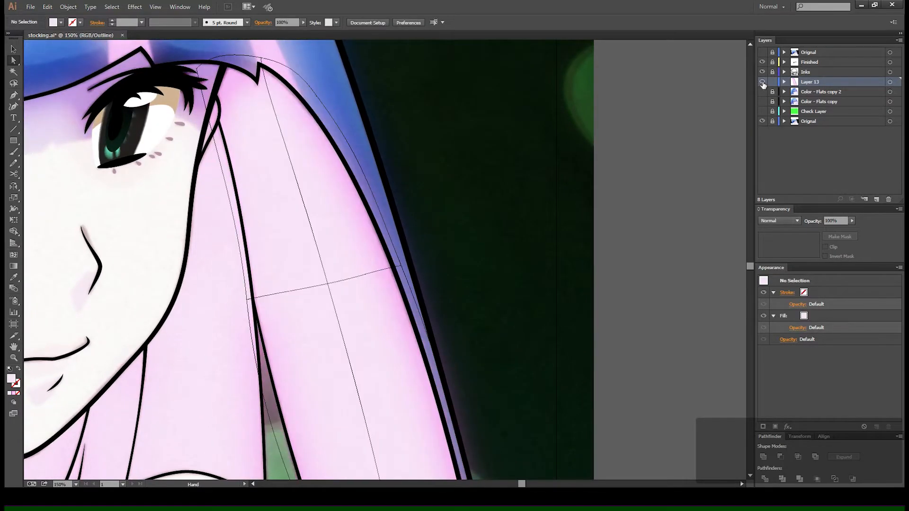
left_click(762, 83, "ctrl")
left_click(762, 82, "ctrl")
left_click(762, 83, "ctrl")
left_click(762, 83, "ctrl")
left_click(763, 83, "ctrl")
Pull the left edge's middle mesh point outward past the lock's ink line and reshape the upper left edge with its handles.
left_click(253, 272)
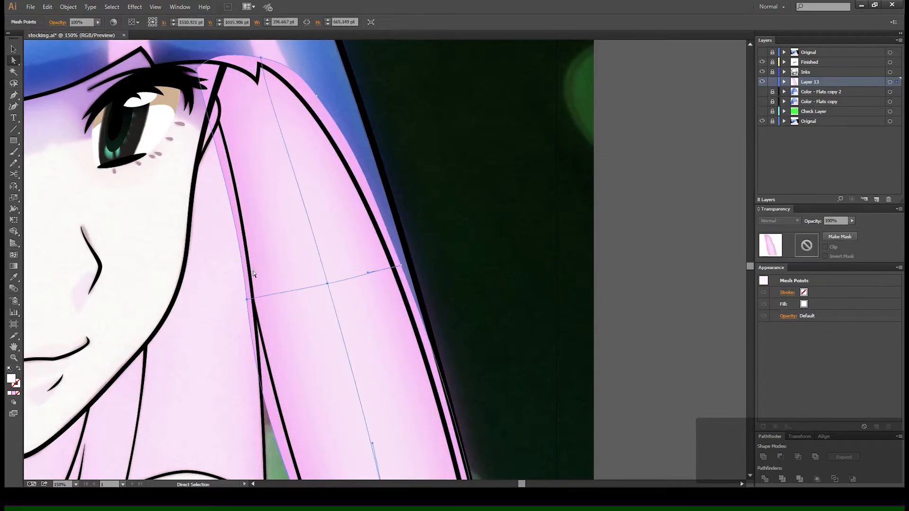
left_click_drag(246, 300, 222, 280)
left_click_drag(213, 193, 206, 191)
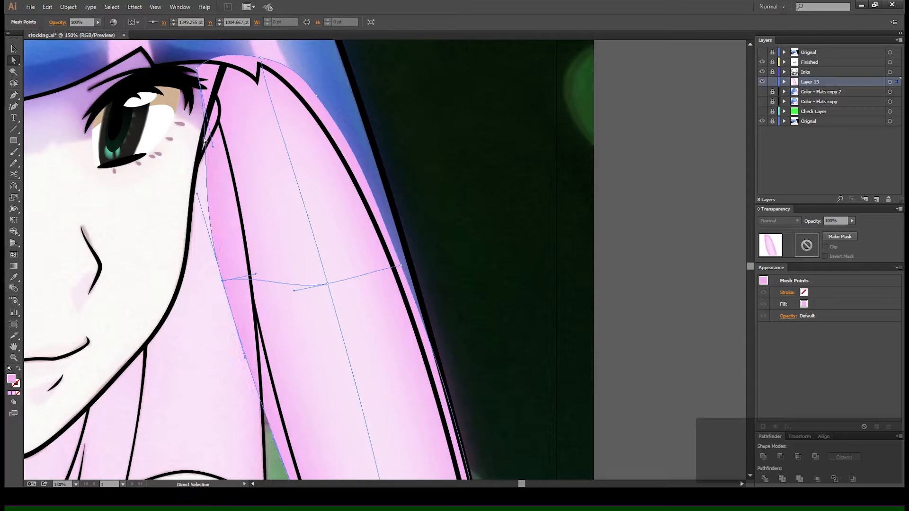
left_click_drag(214, 146, 177, 141)
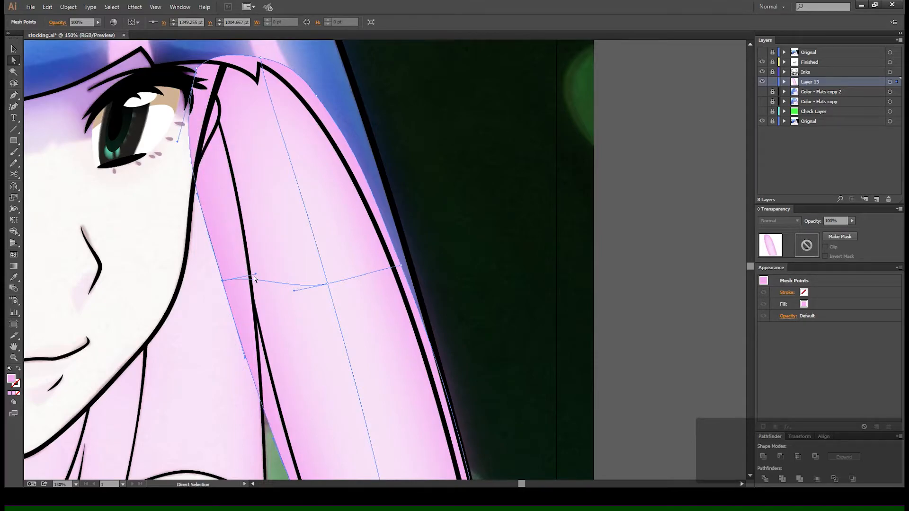
left_click_drag(255, 277, 227, 279)
Check the widened mesh against the original hair by switching Layer 13 between outline and preview again.
left_click(468, 188)
mouse_move(357, 290)
left_mouse_down()
mouse_move(363, 233)
mouse_move(373, 286)
left_mouse_up()
left_click(763, 82, "ctrl")
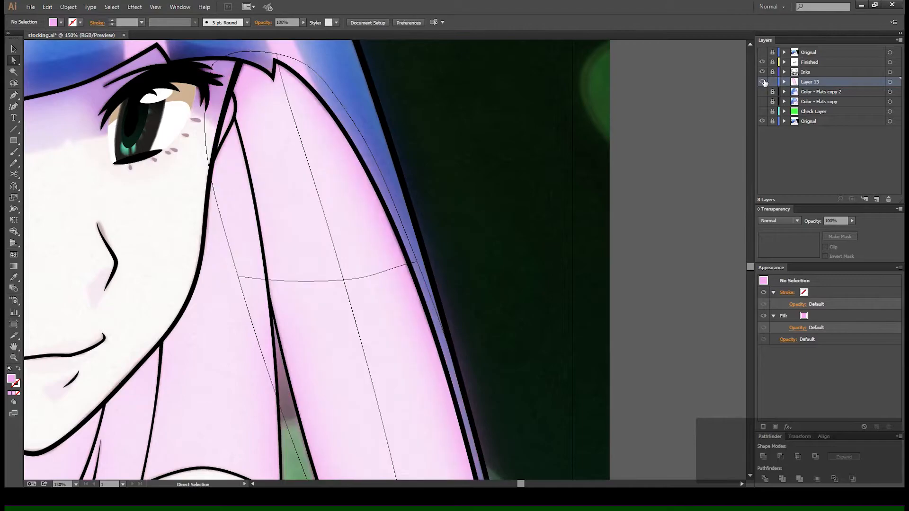
left_click(763, 82, "ctrl")
left_click(763, 82, "ctrl")
left_click(763, 83, "ctrl")
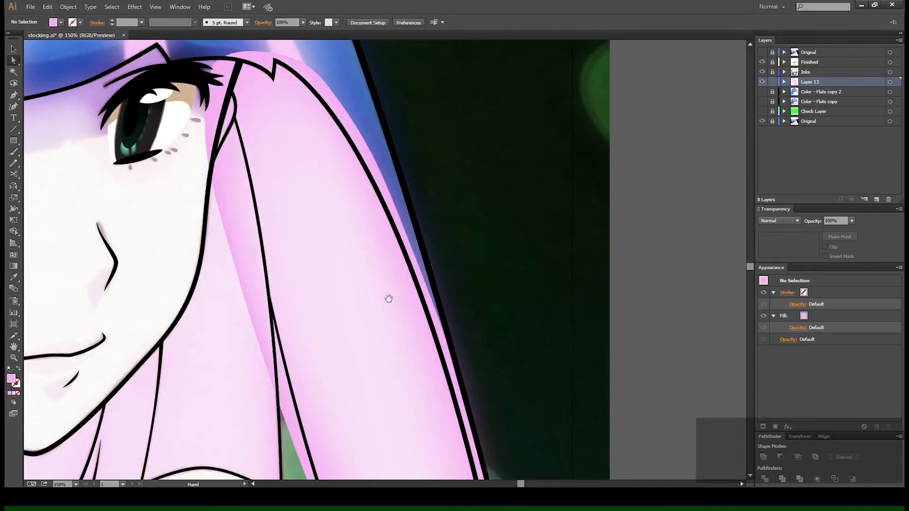
Move the mesh's lower-left corner point inward toward the lock's ink line and adjust its bottom-edge handle.
scroll(385, 303, "down", 3)
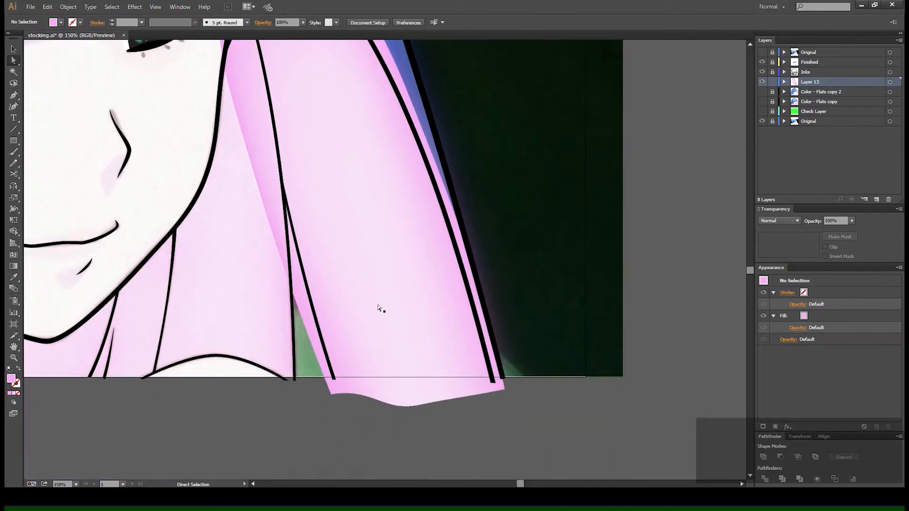
left_click(338, 396)
left_click_drag(339, 395, 353, 390)
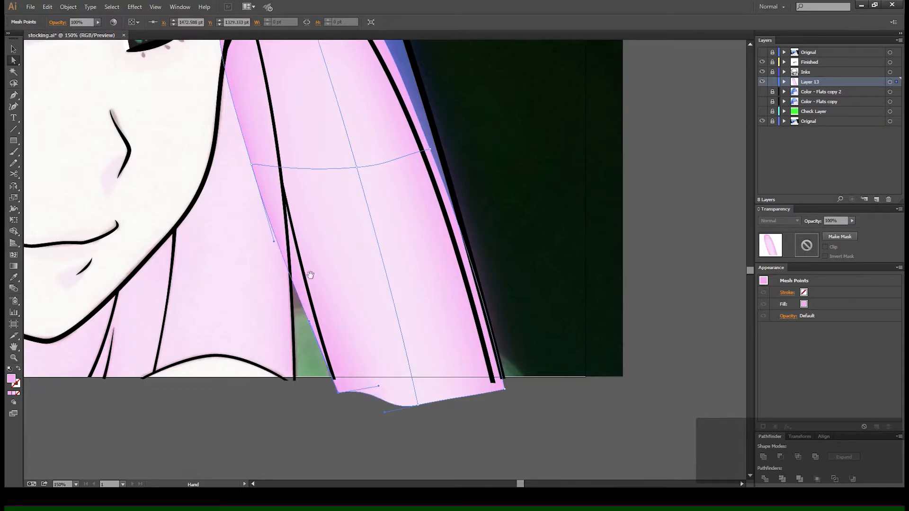
left_click_drag(378, 386, 371, 391)
Nudge the mesh point at the middle of the left edge slightly inward.
key("space")
left_click_drag(338, 287, 337, 328)
left_click_drag(316, 260, 299, 298)
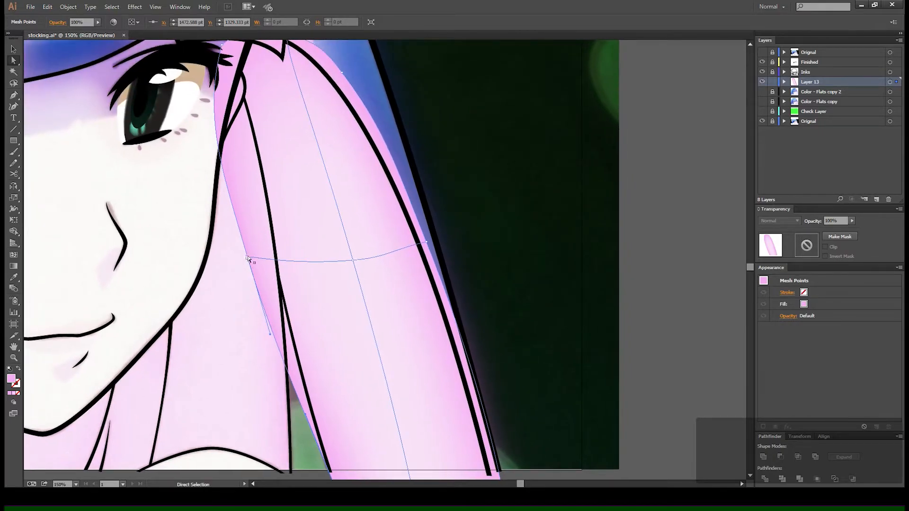
left_click_drag(249, 258, 254, 259)
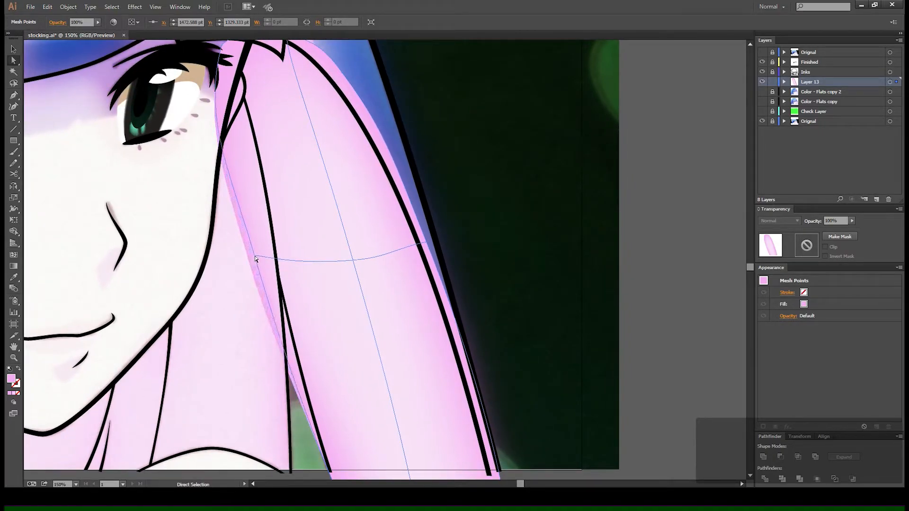
Compare the adjusted upper part of the mesh with the original hair by switching Layer 13 to outline and back to preview.
key("space")
left_click_drag(287, 145, 284, 253)
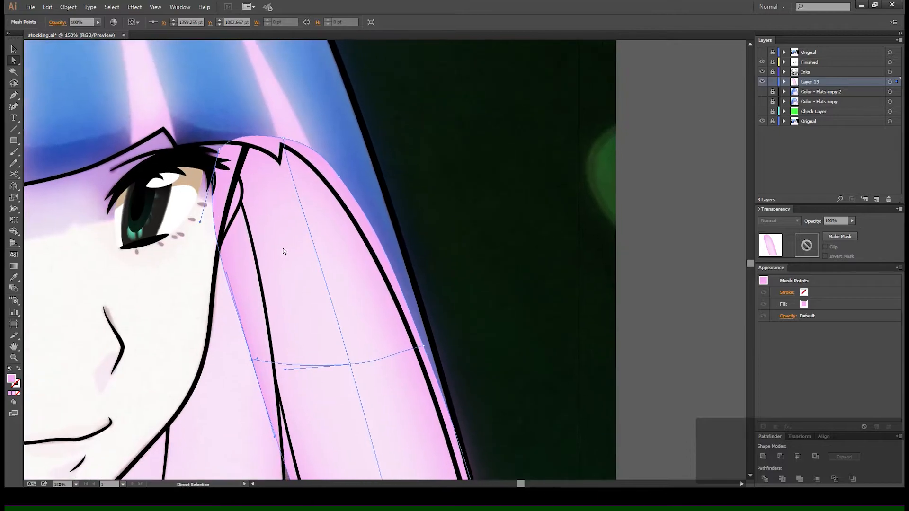
left_click(292, 197)
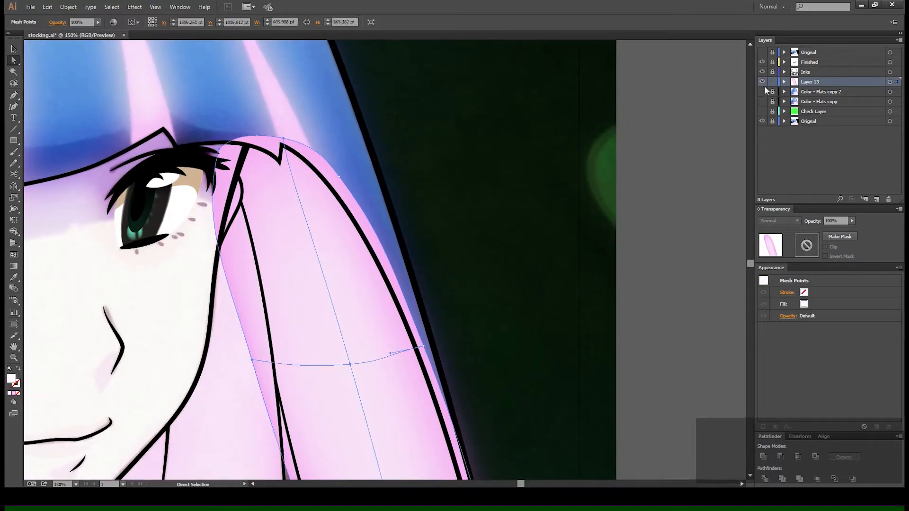
left_click(763, 83, "ctrl")
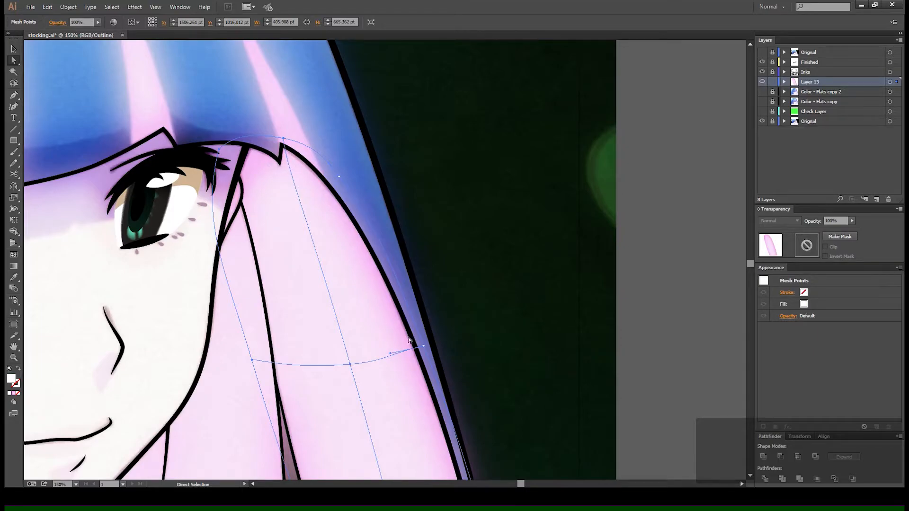
left_click(761, 82, "ctrl")
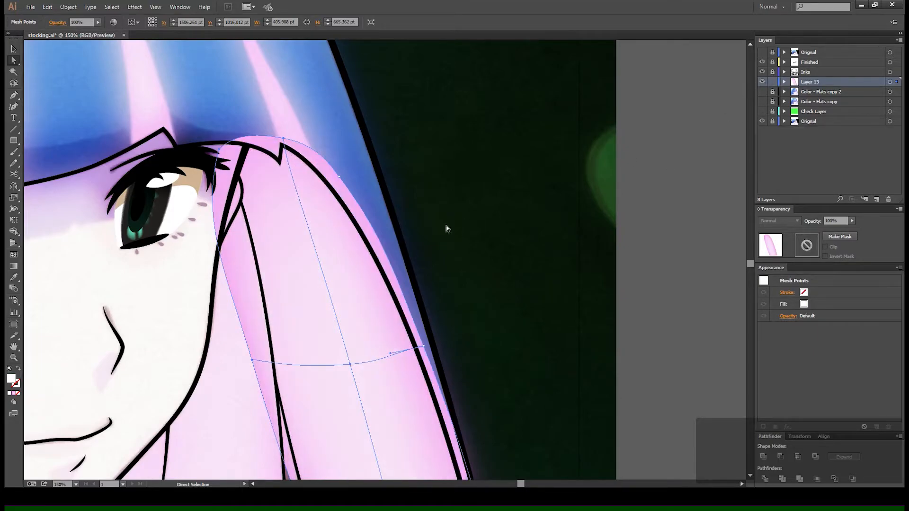
key("ctrl+minus")
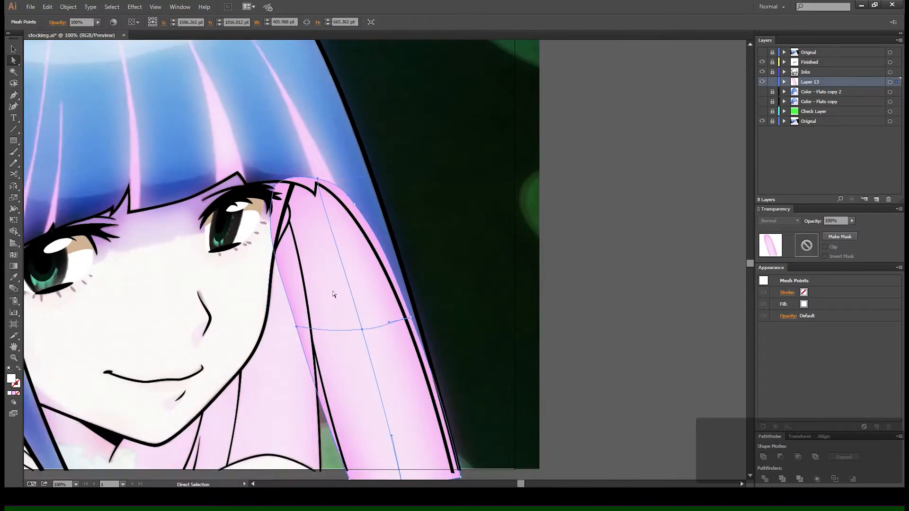
left_click_drag(336, 286, 352, 186)
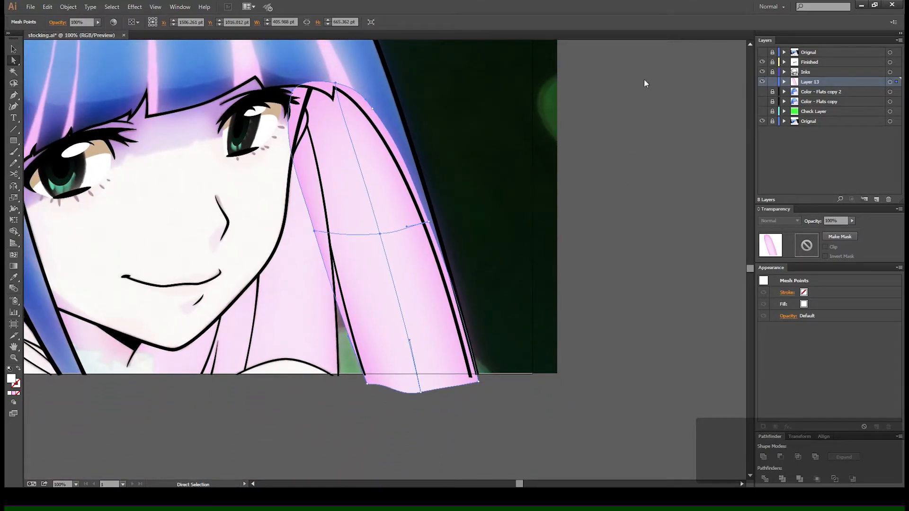
Show and unlock Color - Flats copy 2, and with Layer 13 hidden, copy the flat pink hair-lock shape.
left_click(762, 91)
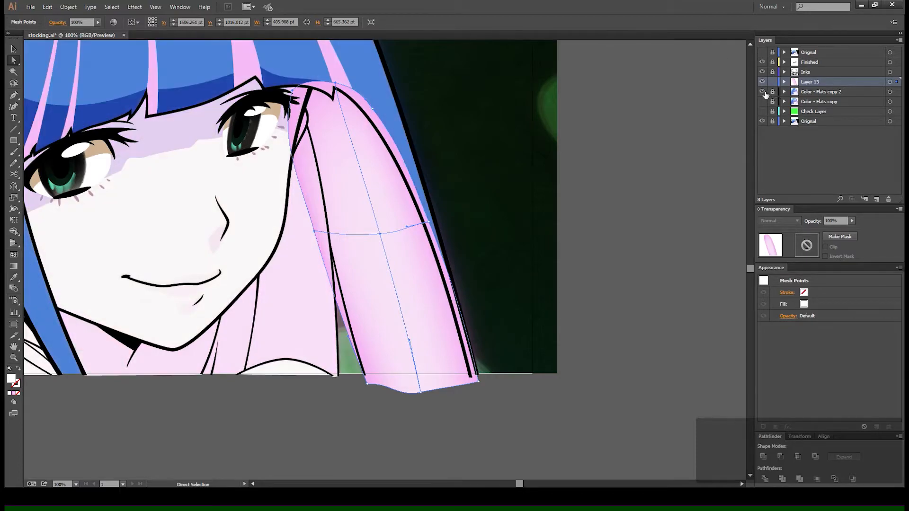
left_click(772, 92)
key("v")
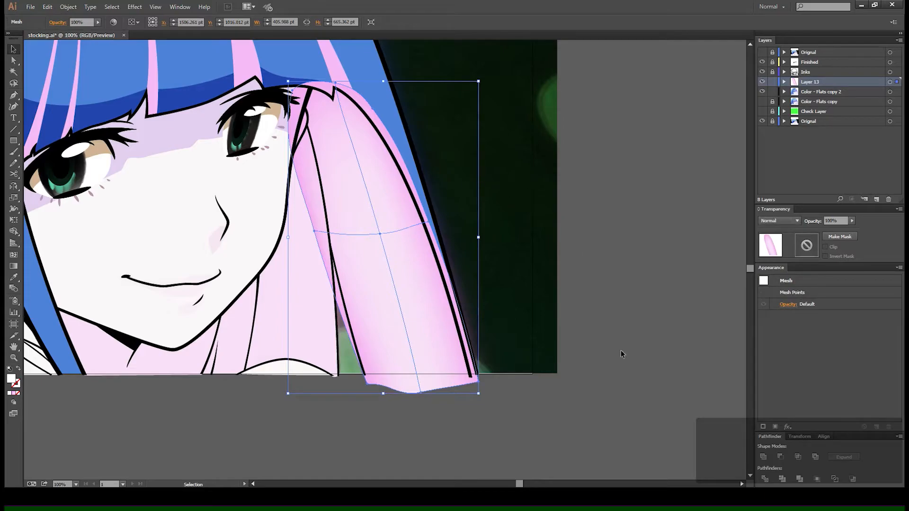
left_click(620, 416)
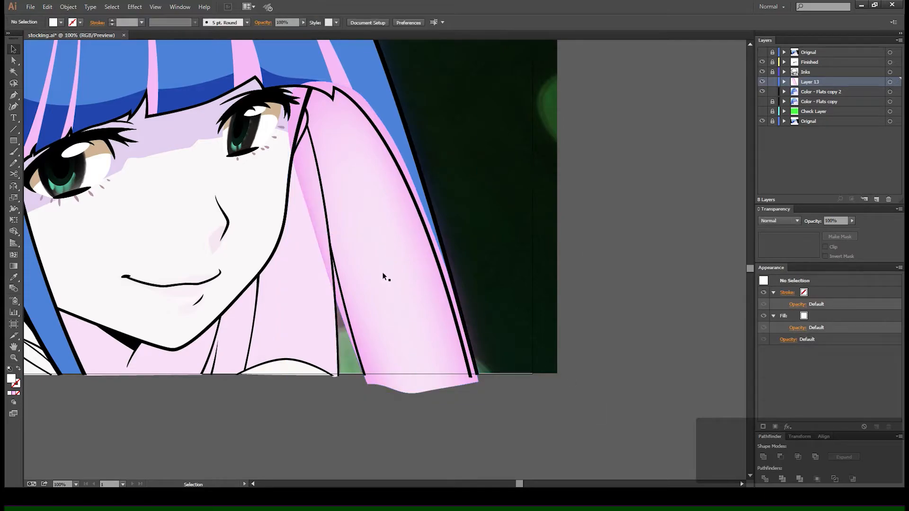
left_click(762, 82)
left_click(373, 228)
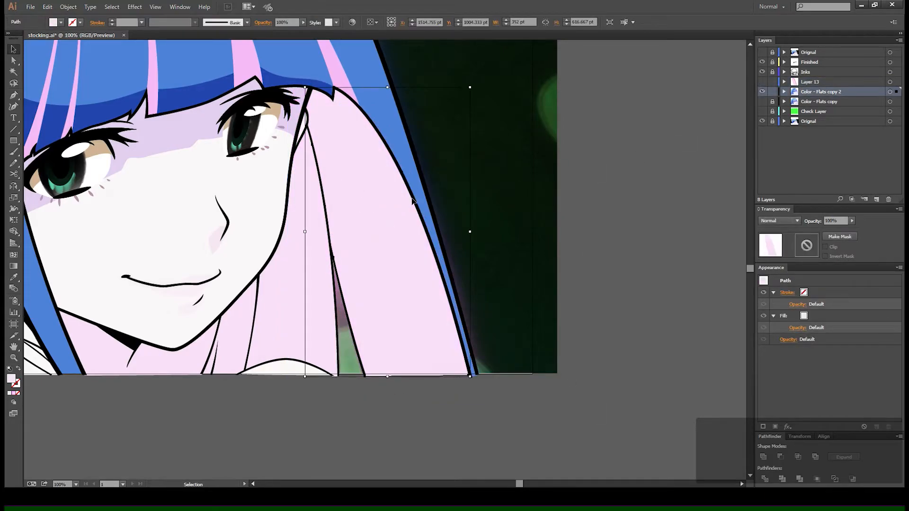
key("a")
key("v")
left_click(385, 440)
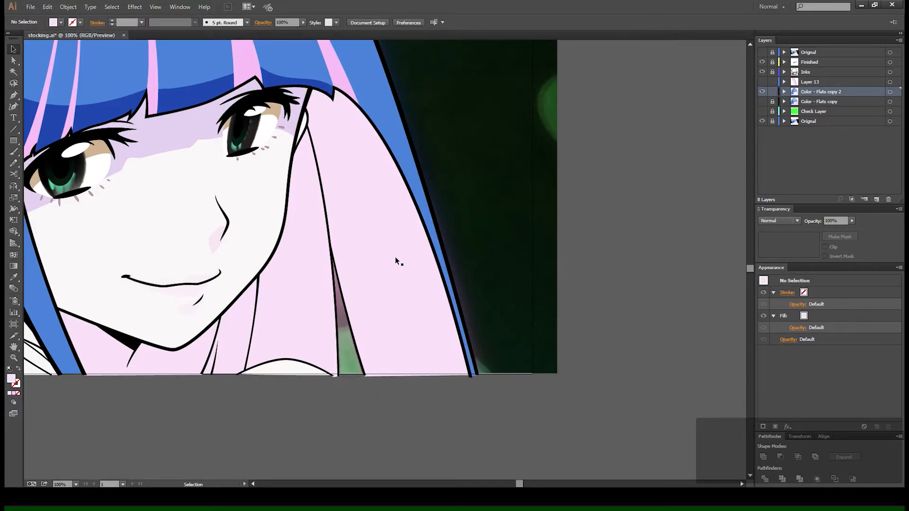
Lock Color - Flats copy 2 and paste the lock shape in place on the visible Layer 13, filled with green.
left_click(772, 91)
left_click(816, 83)
left_click(761, 82)
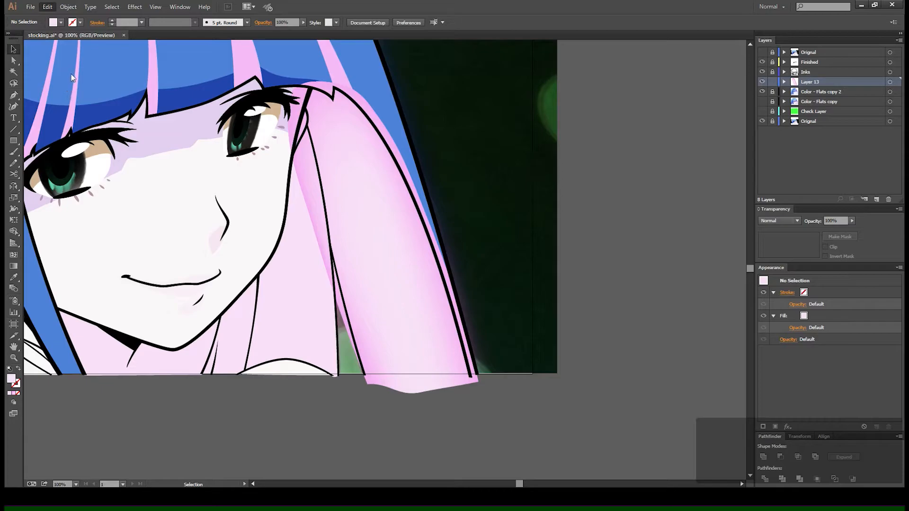
left_click(363, 180)
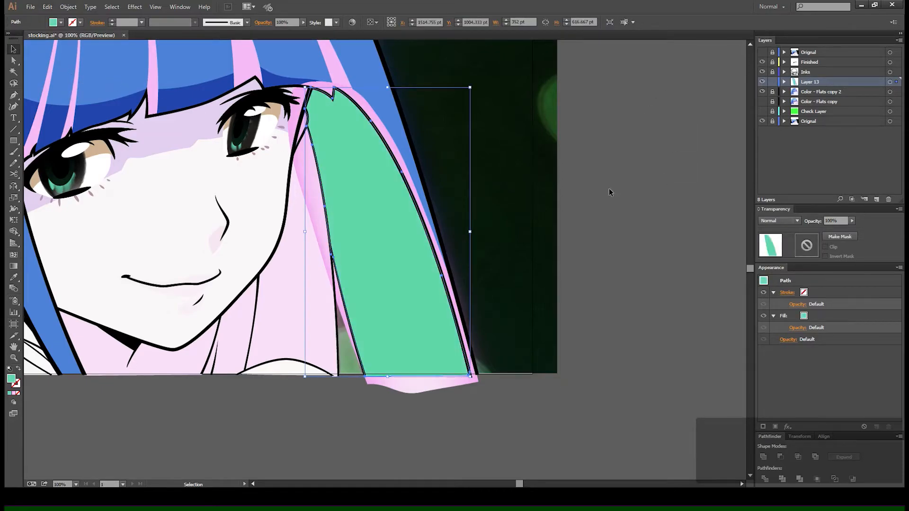
left_click(588, 392)
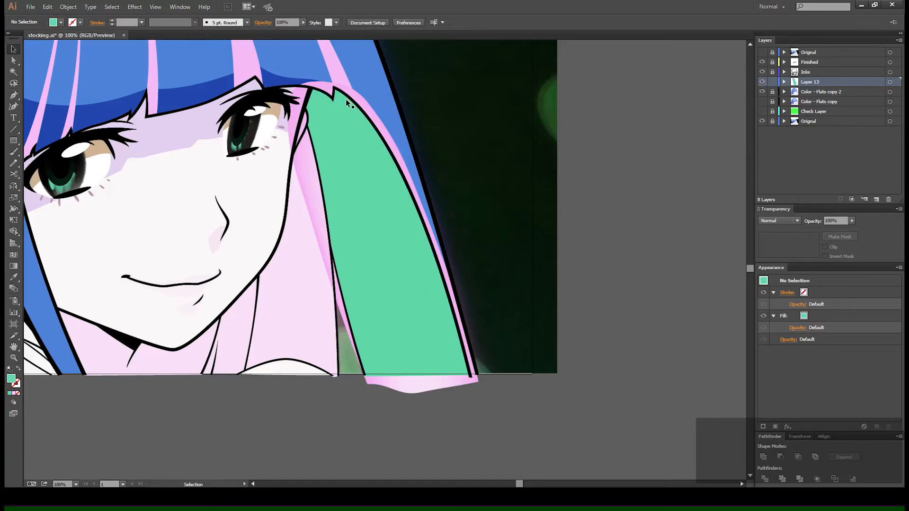
Try recolouring the flat lock shape on Color - Flats copy 2 green and moving it aside, then undo and return to Layer 13.
left_click(761, 82)
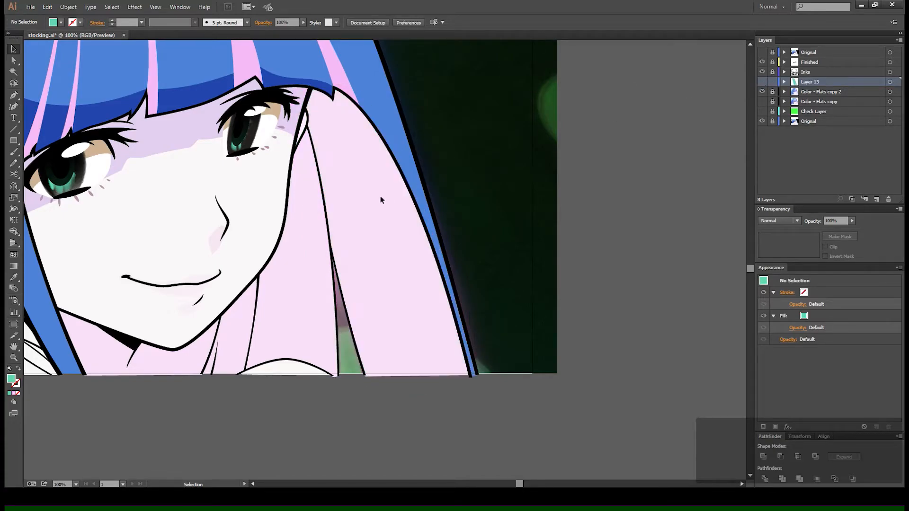
left_click(772, 91)
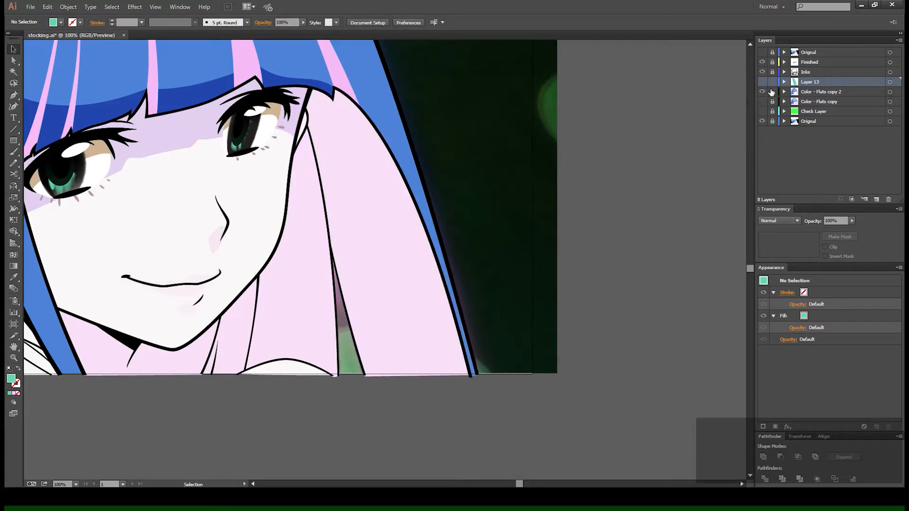
left_click(402, 248)
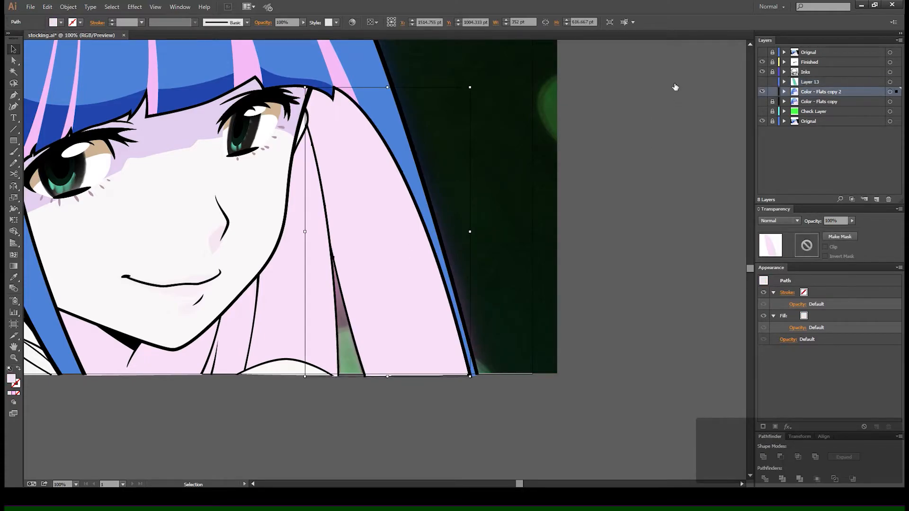
left_click(674, 85)
left_click_drag(356, 164, 481, 189)
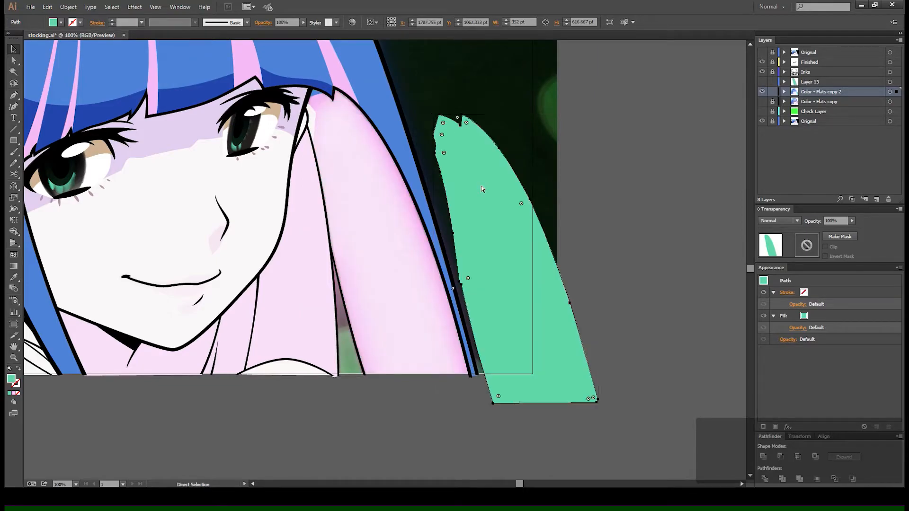
key("ctrl+z")
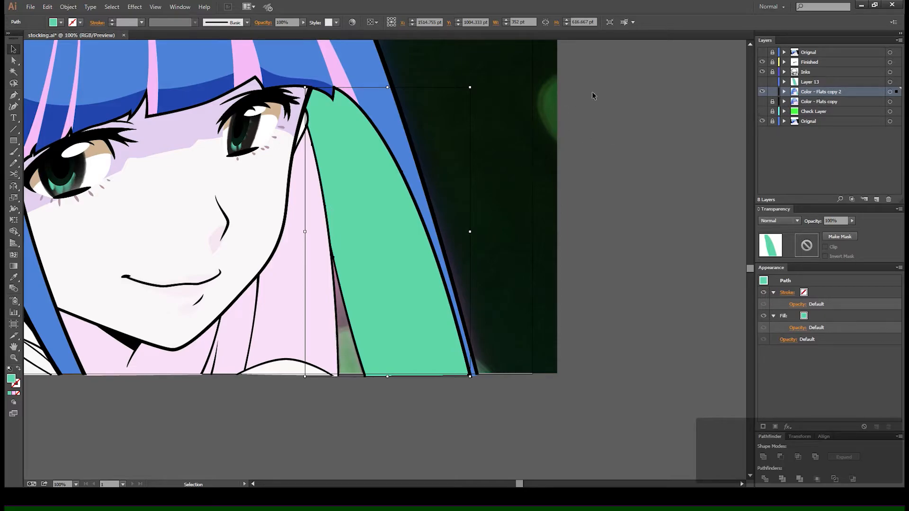
key("ctrl+z")
left_click(773, 92)
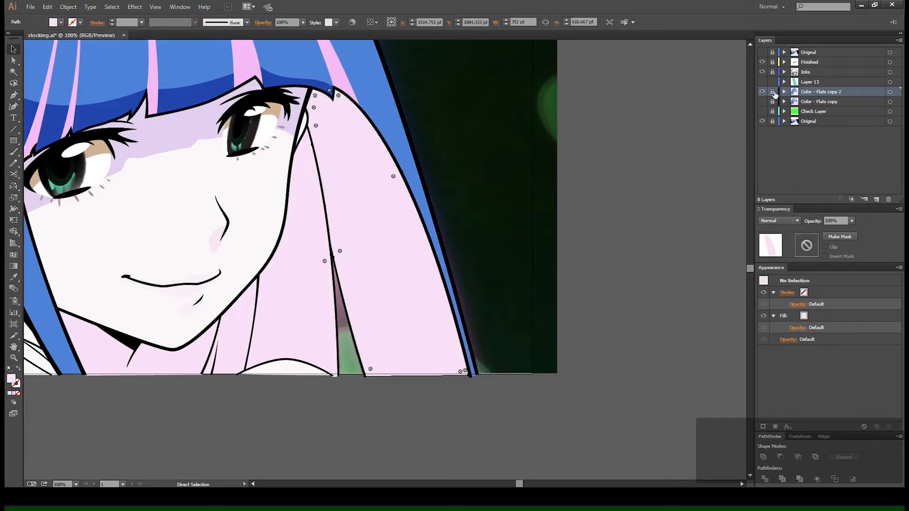
left_click(762, 81)
left_click(806, 82)
key("v")
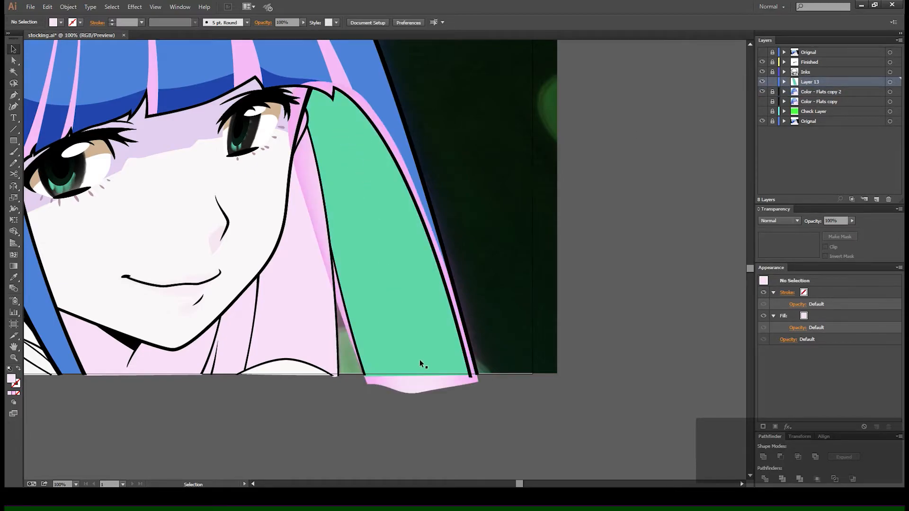
Try deleting the green lock shape on Layer 13 and moving it off the mesh, undoing both changes.
left_click(416, 388)
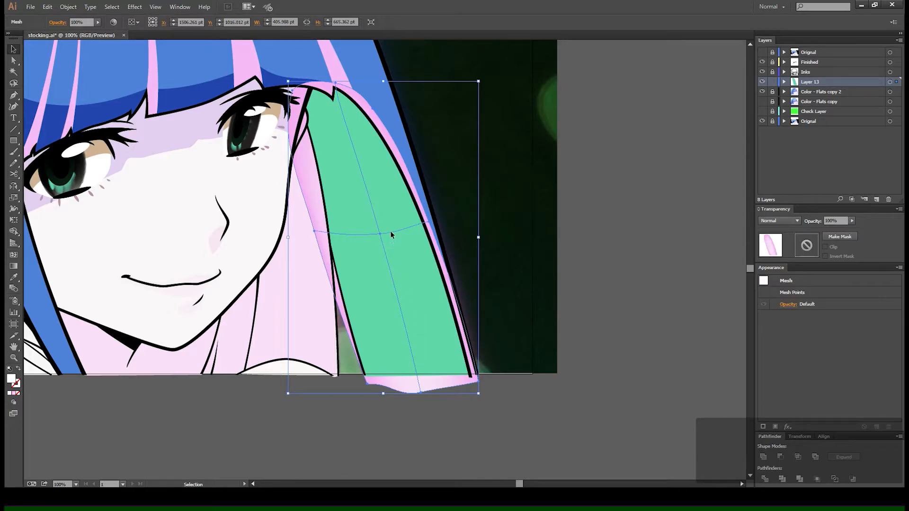
left_click(403, 187)
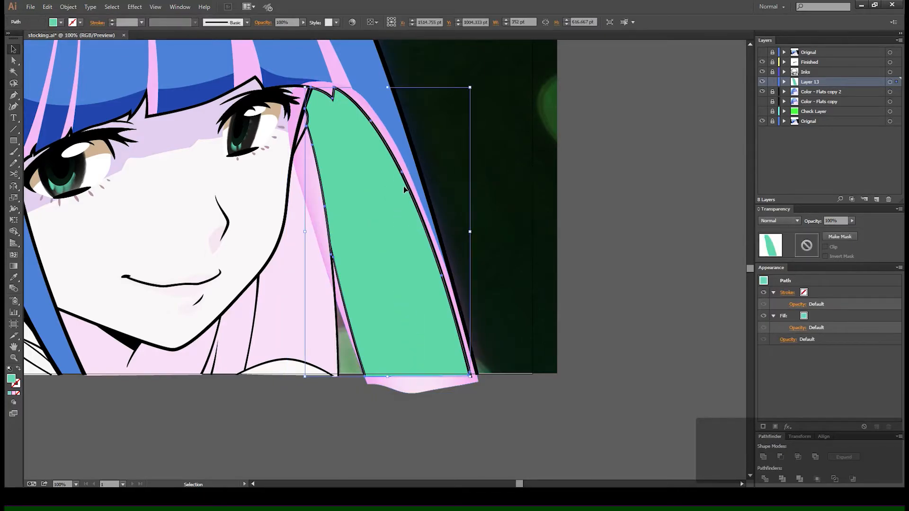
key("Delete")
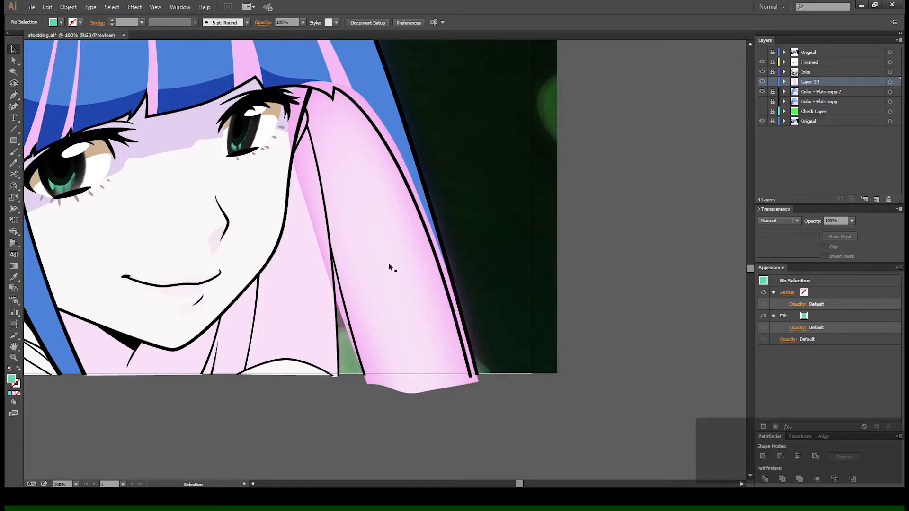
left_click(388, 262)
left_click(372, 172)
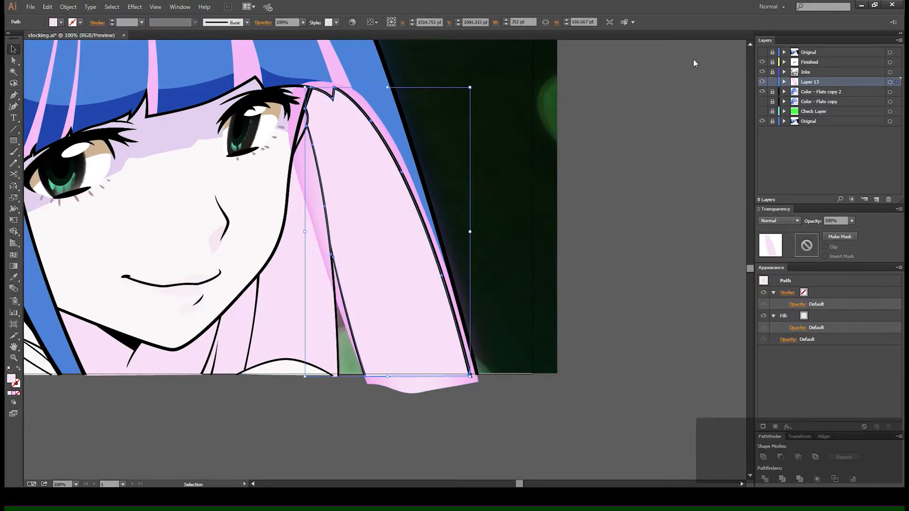
key("ctrl+z")
left_click_drag(381, 212, 518, 203)
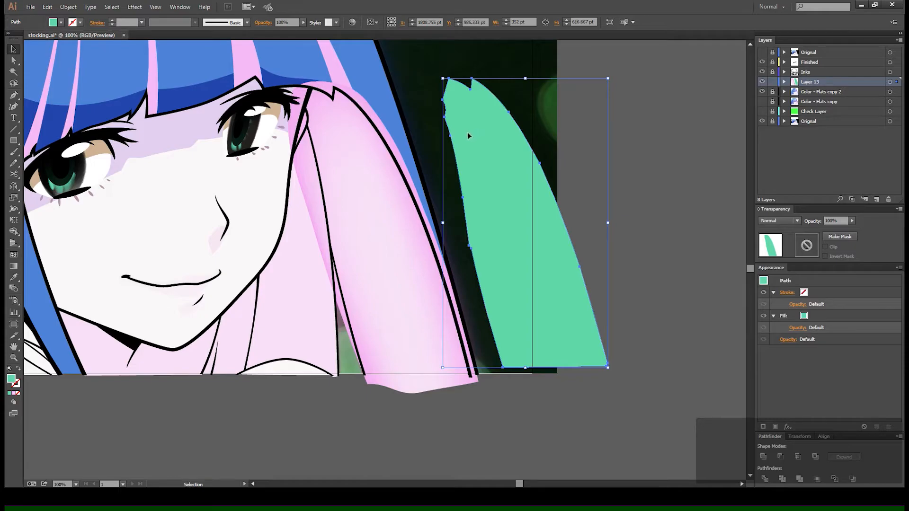
key("ctrl+z")
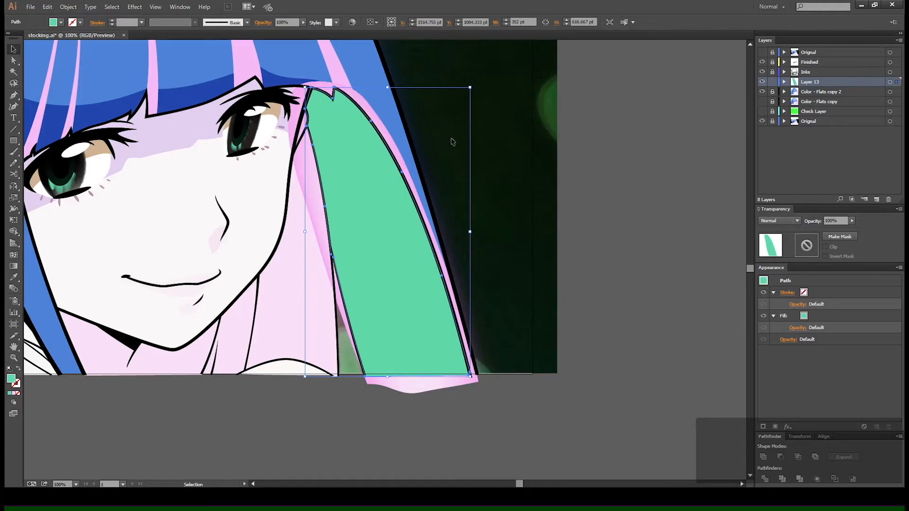
left_click(595, 189)
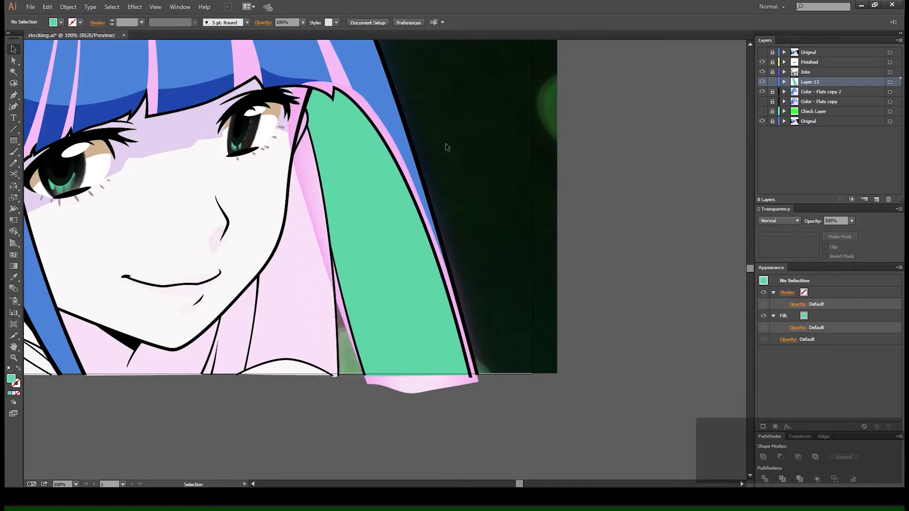
Examine how the green shape overlaps the gradient mesh by selecting them together and separately.
left_click(363, 125)
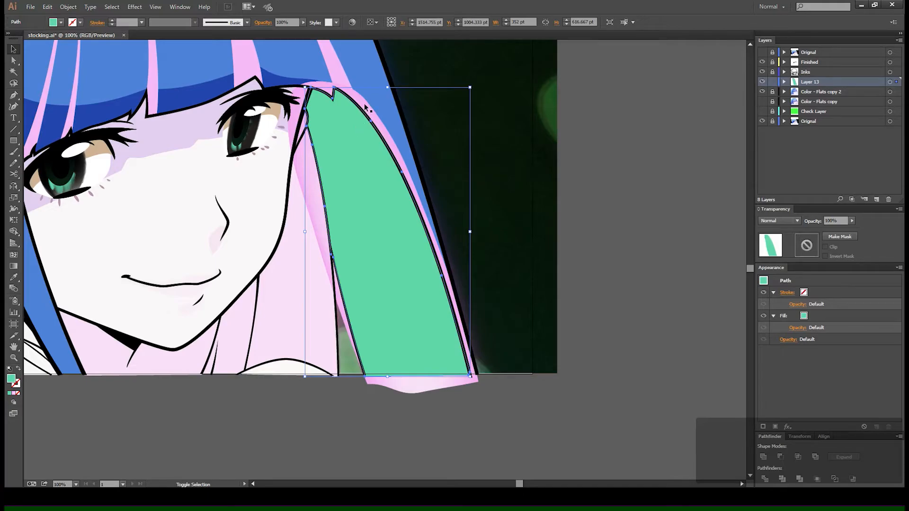
left_click(365, 107, "shift")
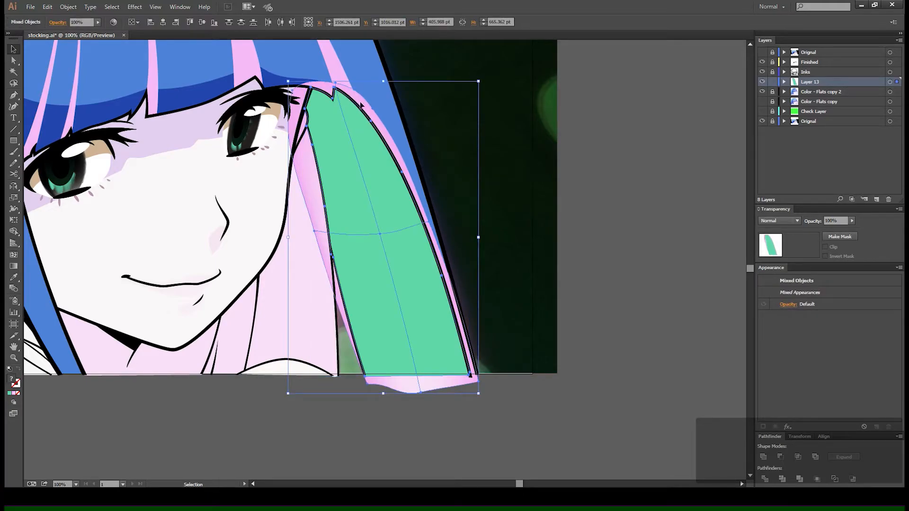
left_click(458, 123)
left_click(377, 121)
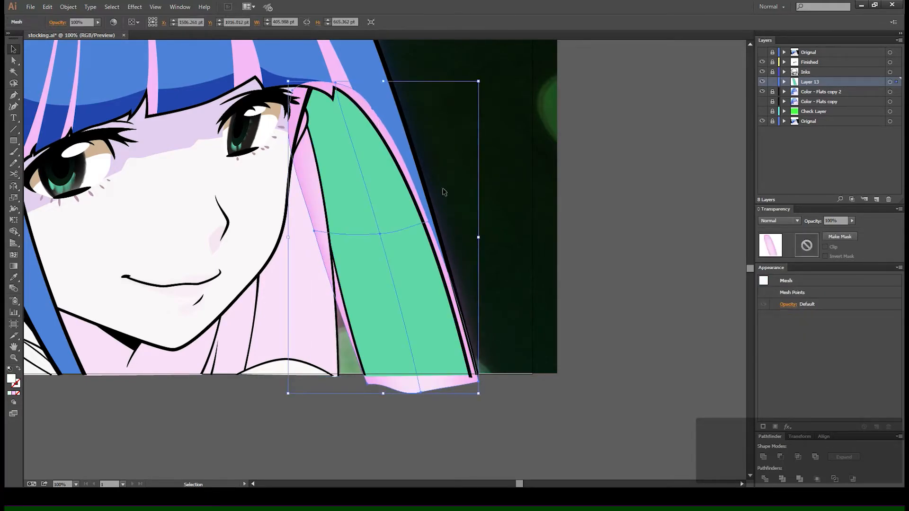
left_click(450, 361)
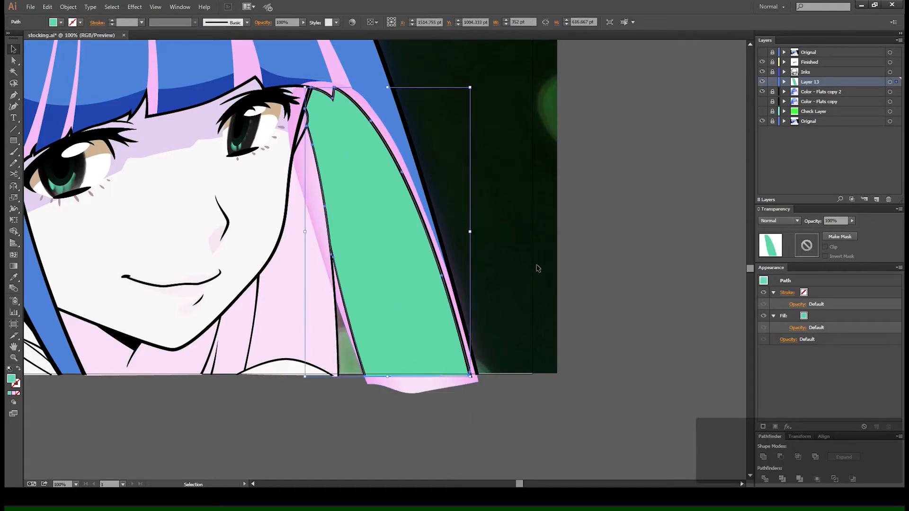
left_click(492, 405)
Make a clipping mask from the green lock shape and the gradient mesh on Layer 13.
left_click(424, 392)
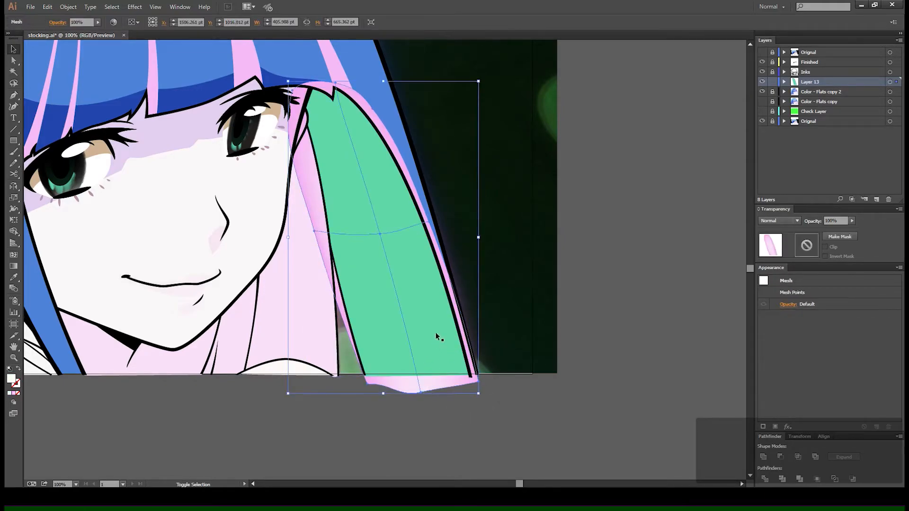
left_click(436, 302, "shift")
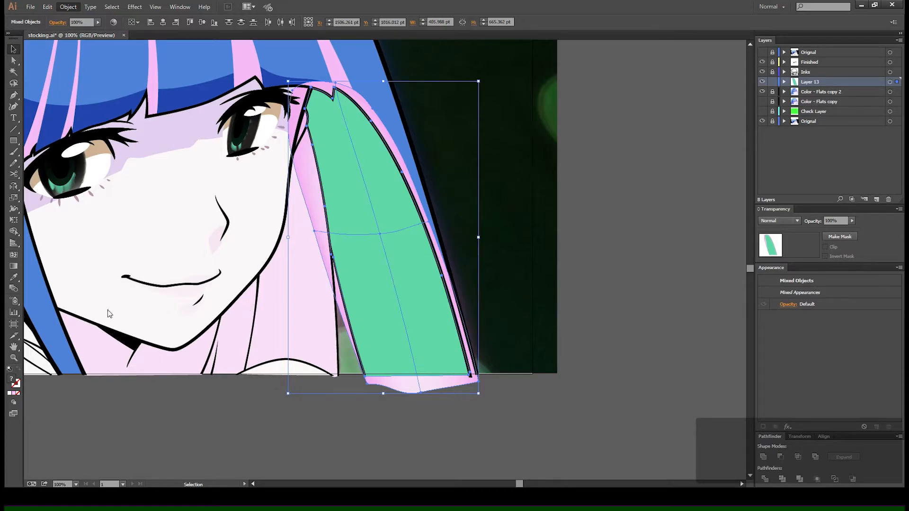
key("Delete")
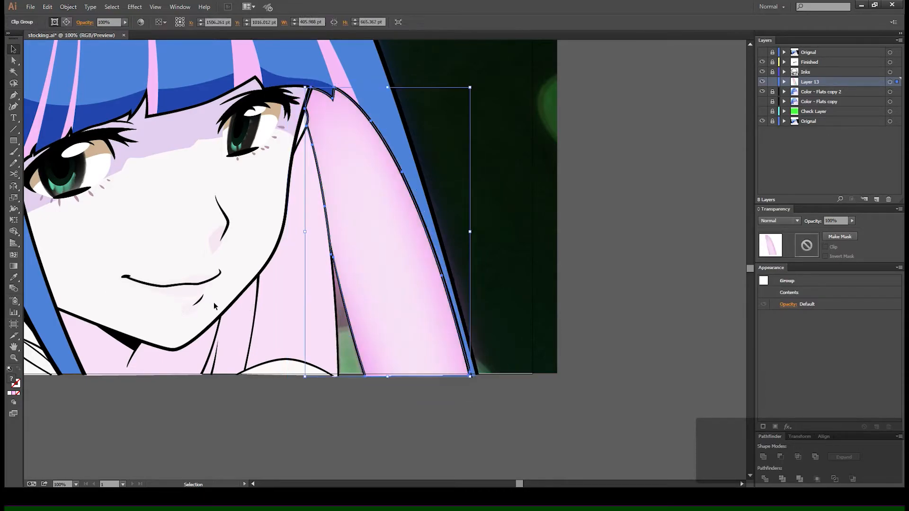
left_click(611, 174)
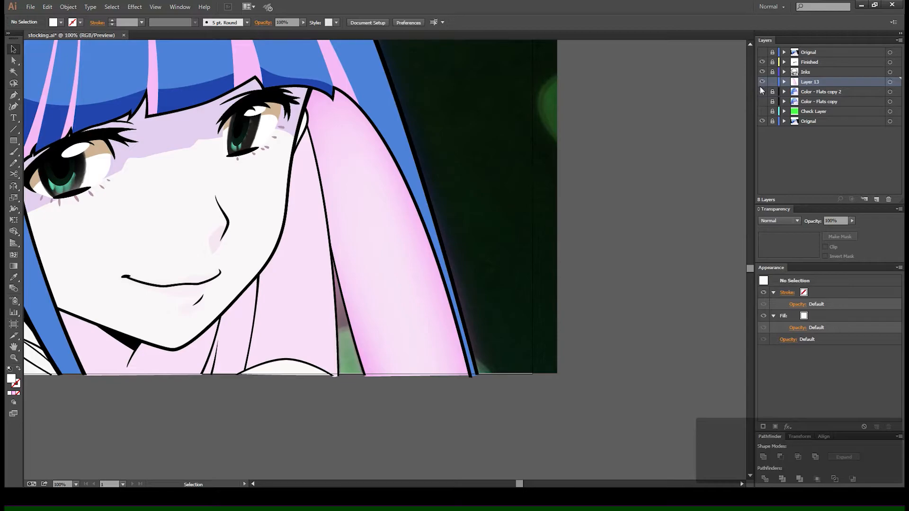
Hide the Finished, Inks, Color - Flats copy 2 and lower Orignal layers to isolate Layer 13.
left_click(762, 62)
left_click(762, 72)
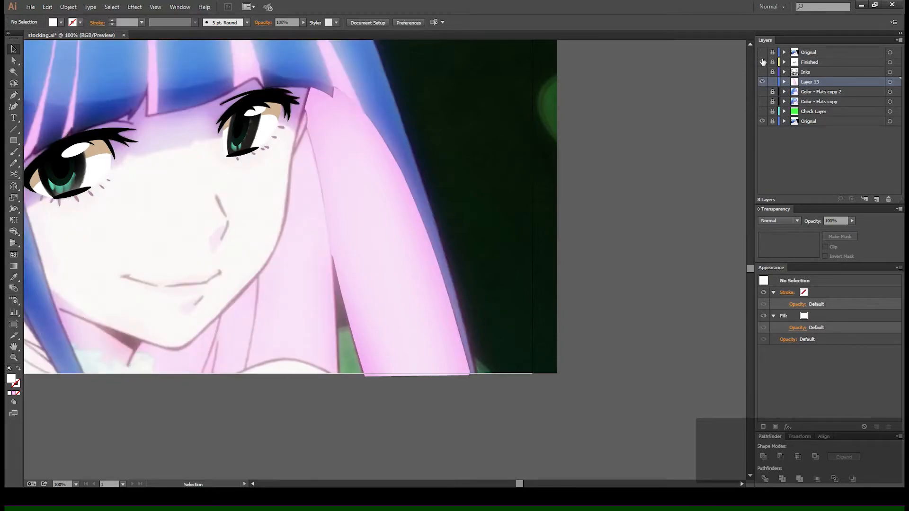
left_click(767, 92)
left_click(762, 121)
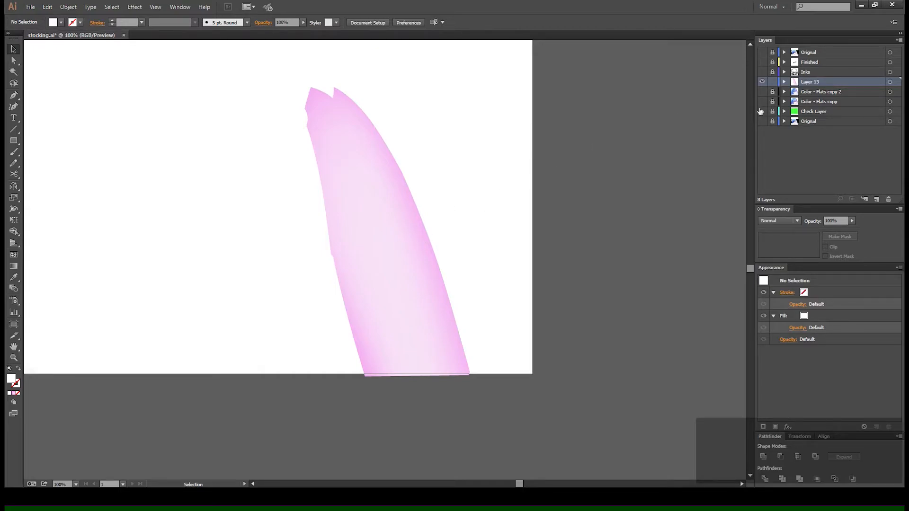
Examine the pink hair lock's clipping path and underlying gradient mesh in outline view, then return to preview.
key("ctrl+y")
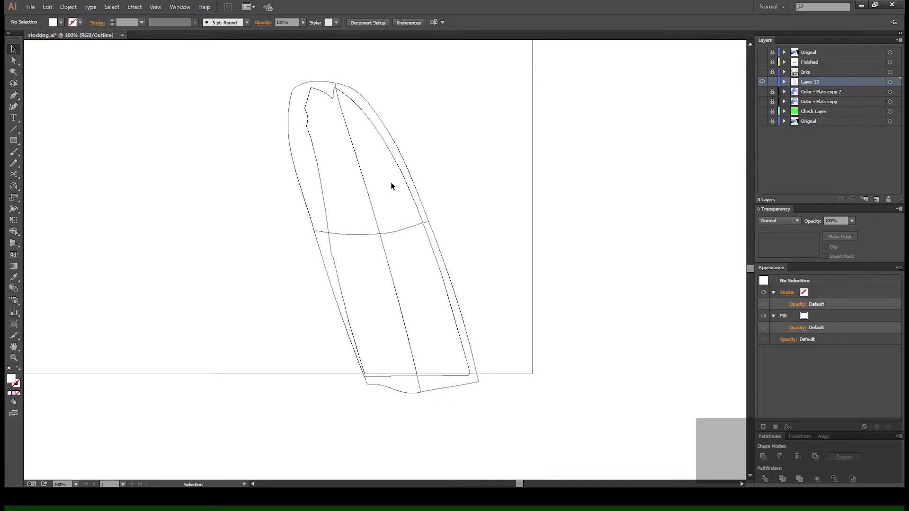
left_click(311, 90)
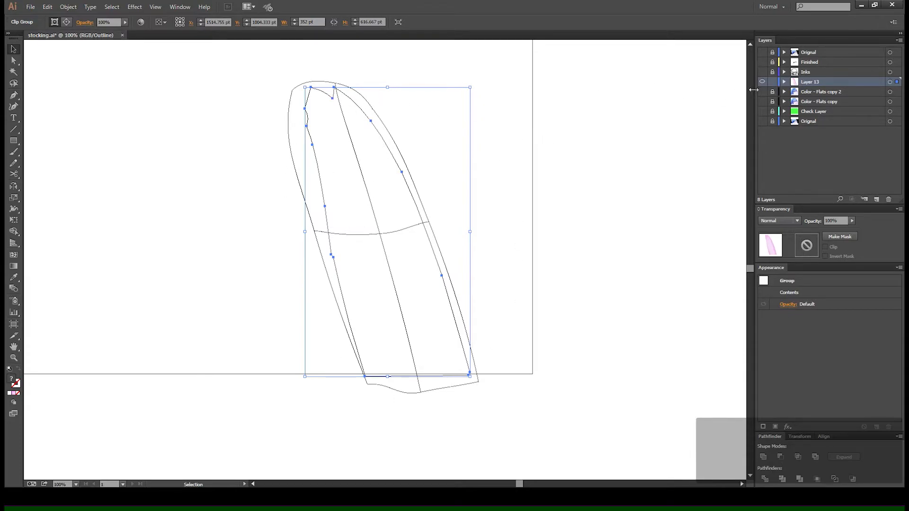
key("ctrl+y")
left_click(426, 189)
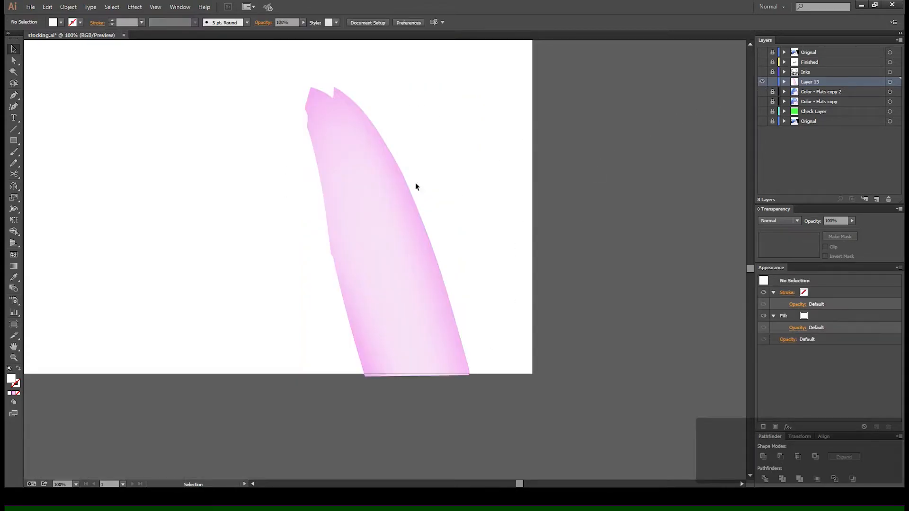
Try pulling the anchor on the clipping path's outer edge away from the hair lock, and undo the move.
key("a")
left_click(403, 178)
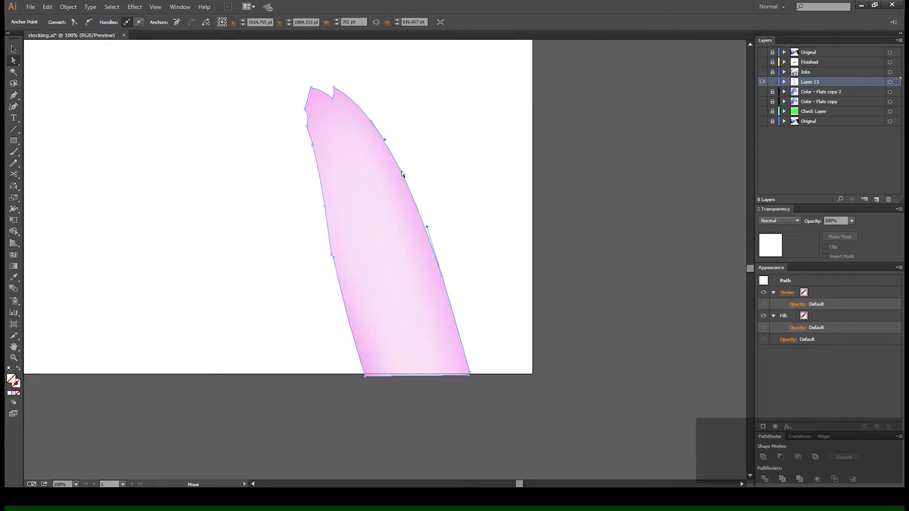
left_click_drag(402, 173, 491, 138)
key("v")
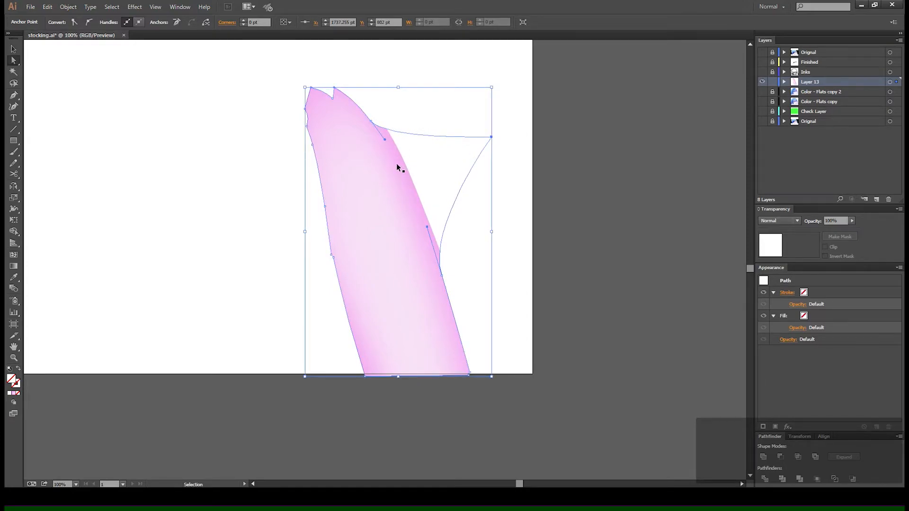
key("ctrl+z")
key("a")
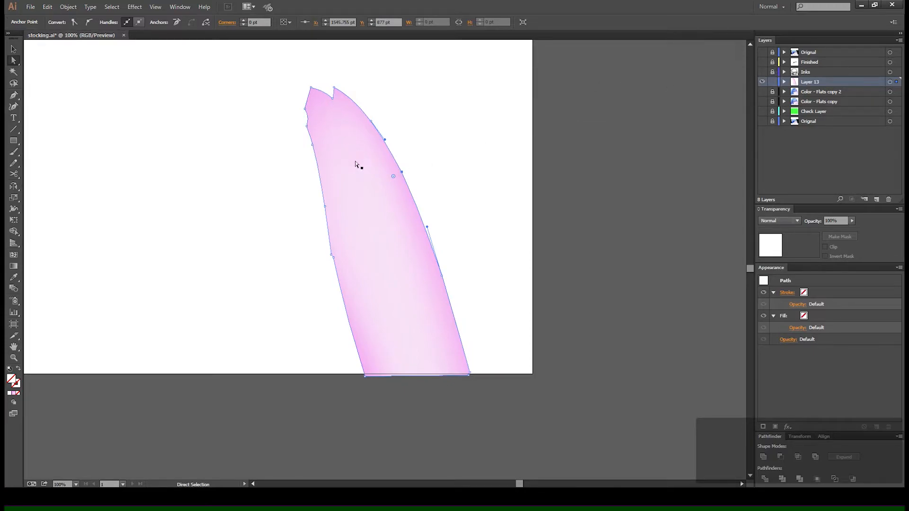
Inspect the clipping path's anchors and the mesh points inside the pink hair lock using Direct Selection.
left_click(376, 205)
left_click(573, 139)
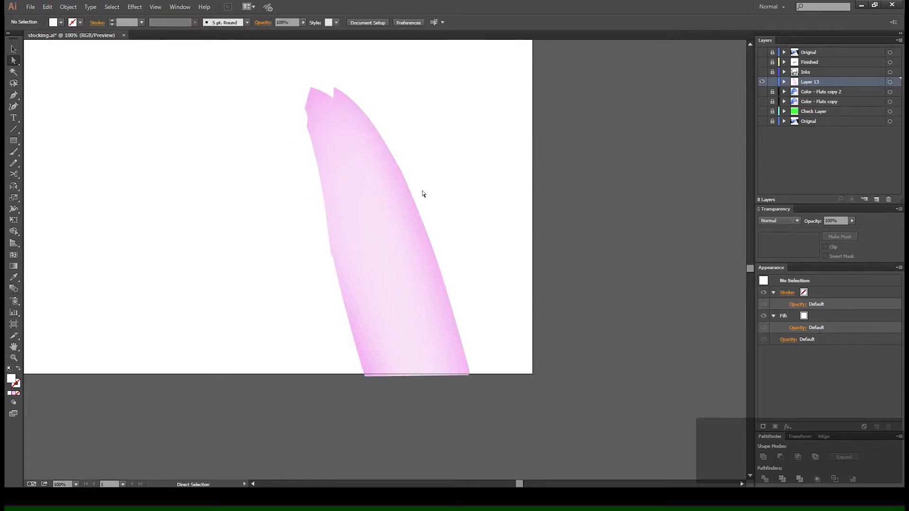
left_click(413, 197)
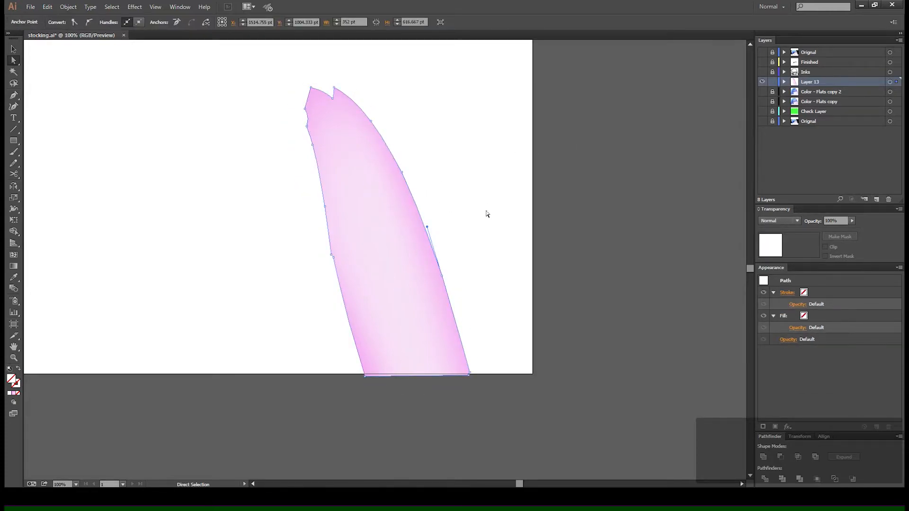
left_click(400, 231)
left_click(380, 235)
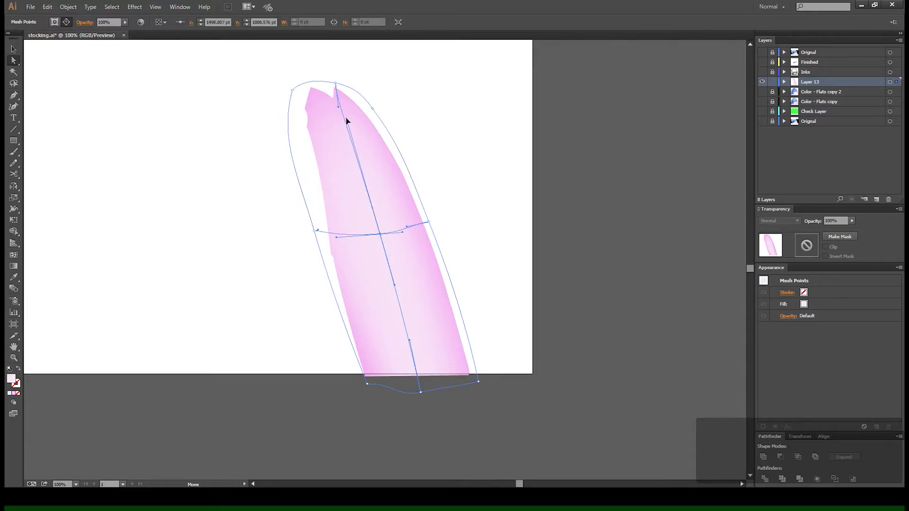
left_click(602, 103)
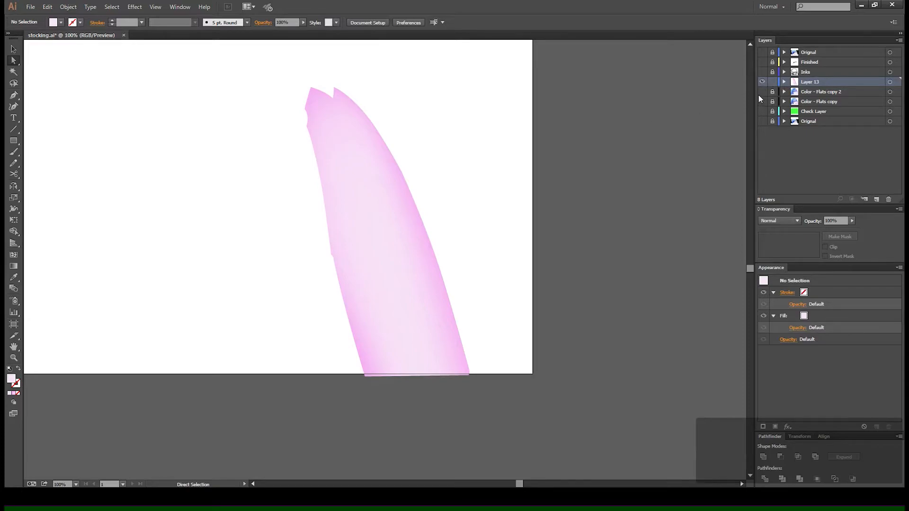
Show the Inks, Finished and Color - Flats copy 2 layers around the shaded hair lock.
left_click(761, 72)
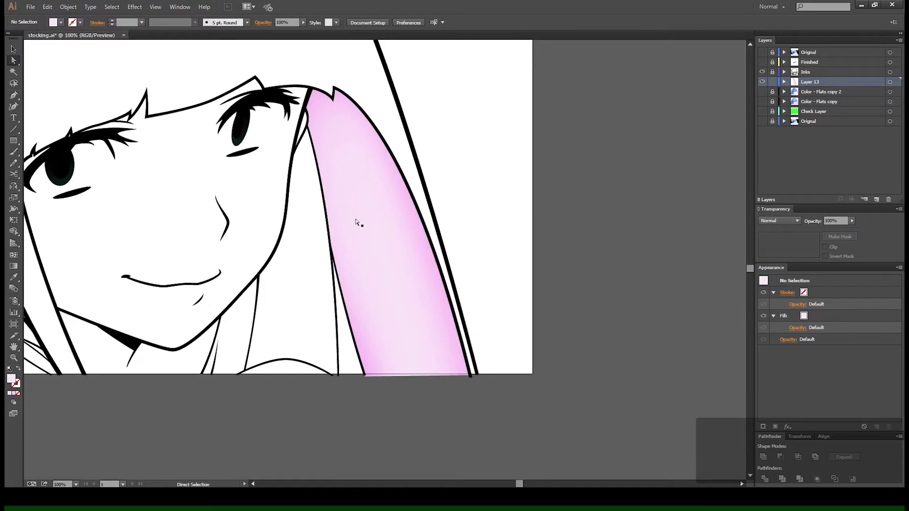
left_click_drag(297, 188, 456, 206)
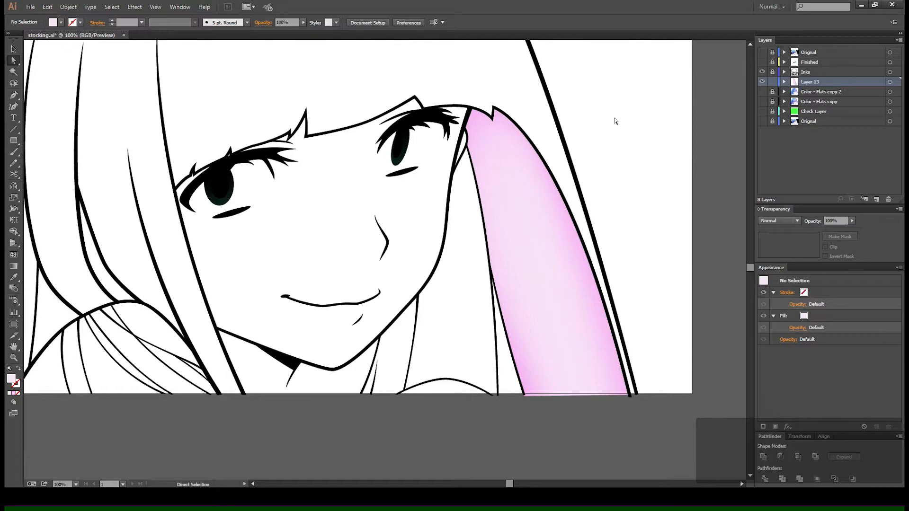
left_click_drag(501, 162, 508, 191)
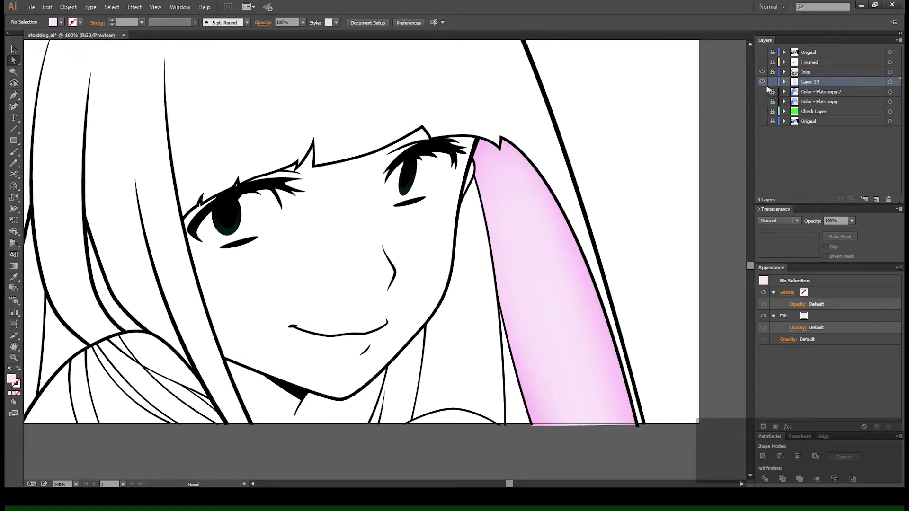
left_click(762, 63)
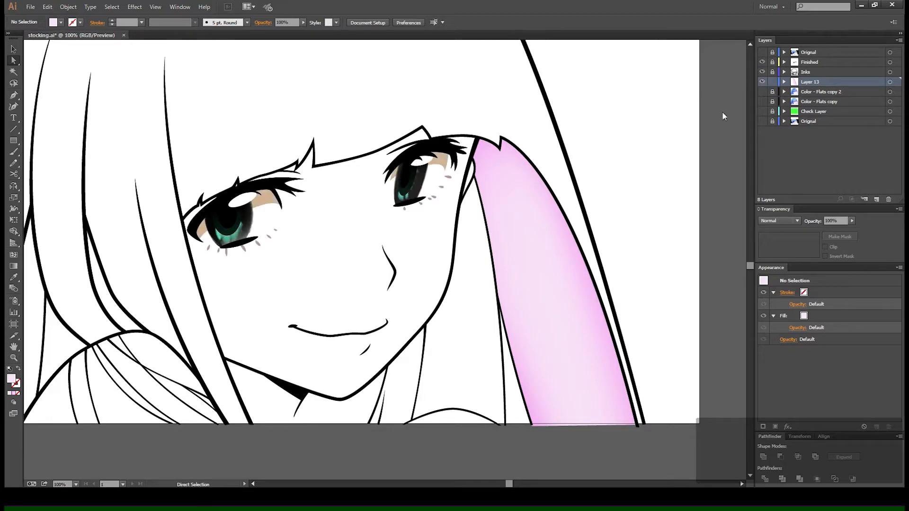
left_click(761, 91)
scroll(432, 223, "right", 5)
scroll(432, 222, "down", 2)
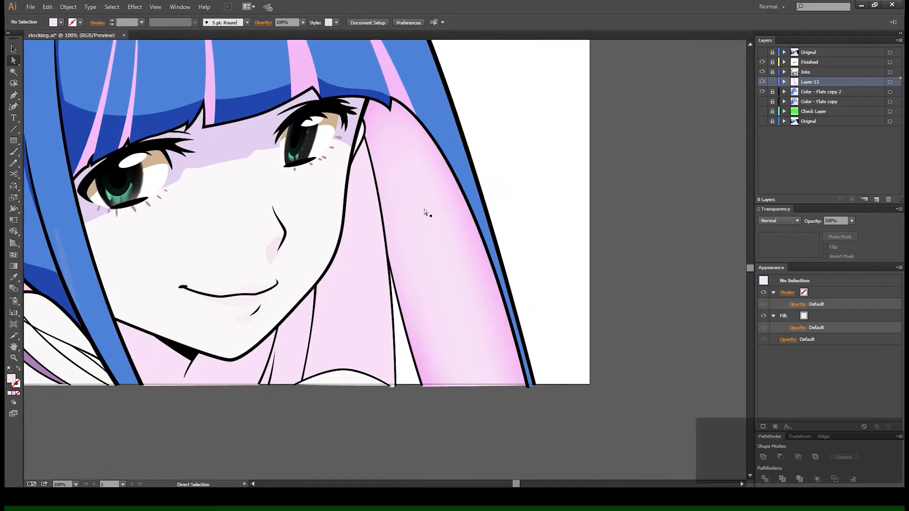
key("space")
left_click_drag(427, 298, 441, 298)
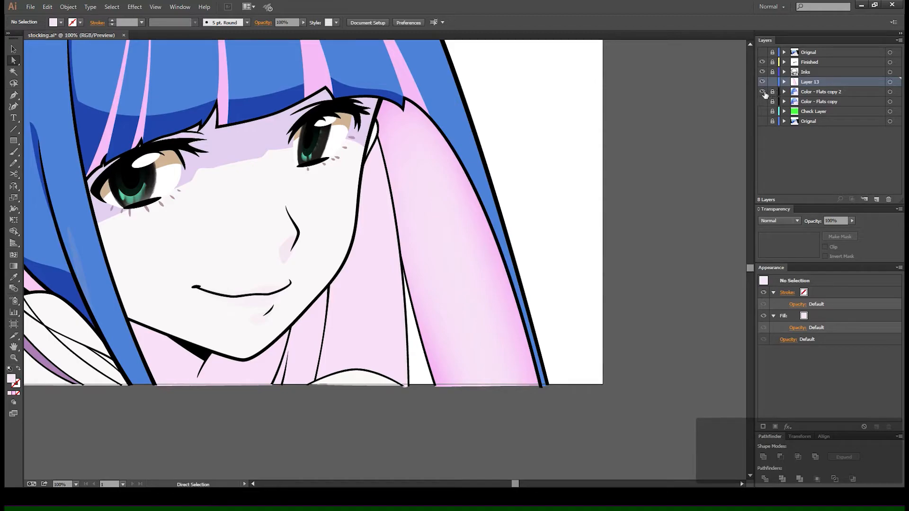
Hide the Color - Flats copy 2 layer and show the lower Orignal reference layer.
left_click(763, 92)
left_click(762, 122)
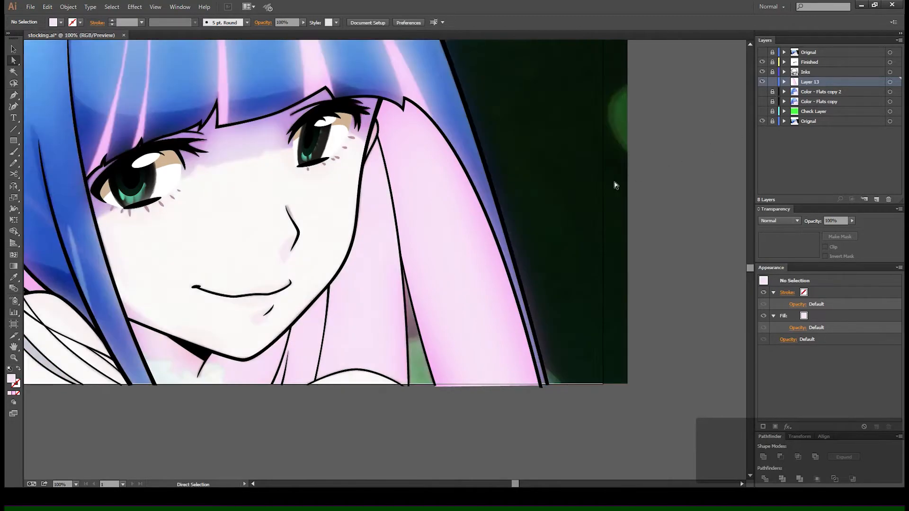
left_click_drag(492, 232, 518, 228)
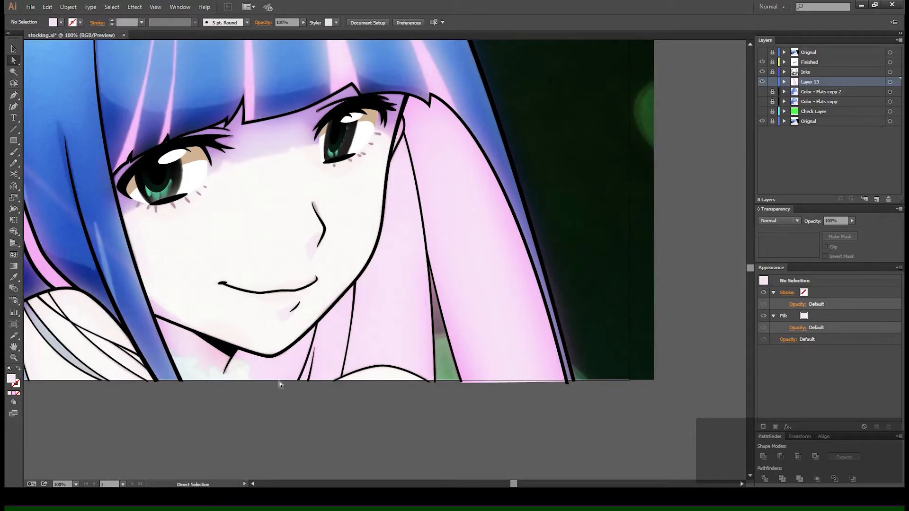
scroll(367, 290, "right", 2)
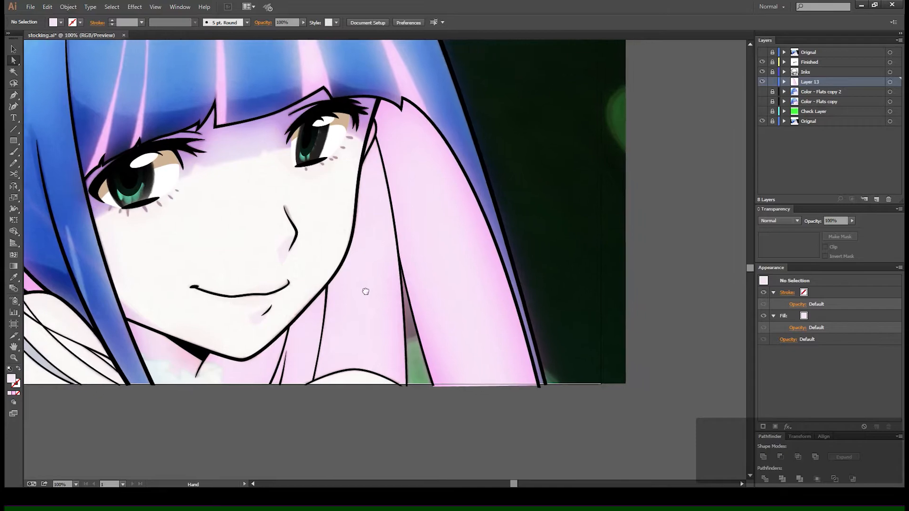
scroll(283, 255, "left", 3)
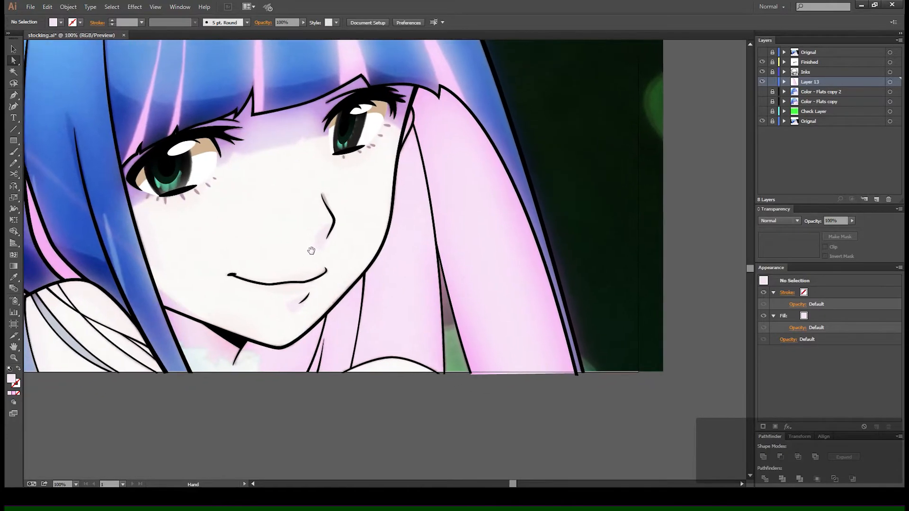
left_click_drag(275, 203, 465, 342)
left_click_drag(513, 318, 470, 253)
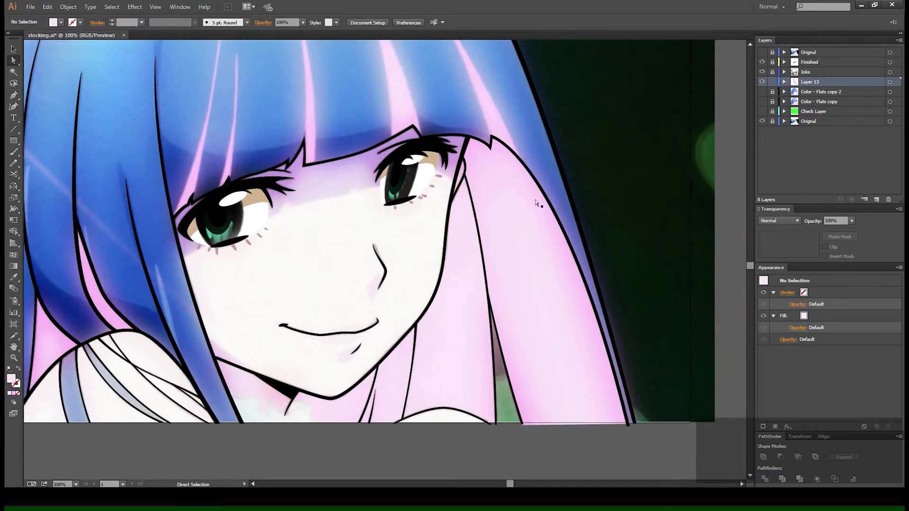
Draw a green-filled rectangle over the forehead, rotated to follow the eye line and resized to about 739 × 223 pt.
left_click_drag(326, 184, 368, 310)
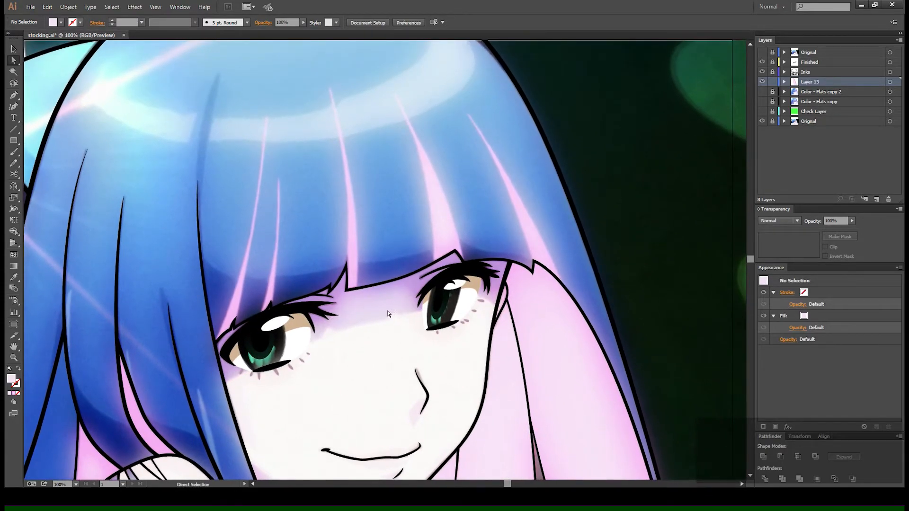
key("m")
left_click_drag(169, 230, 533, 307)
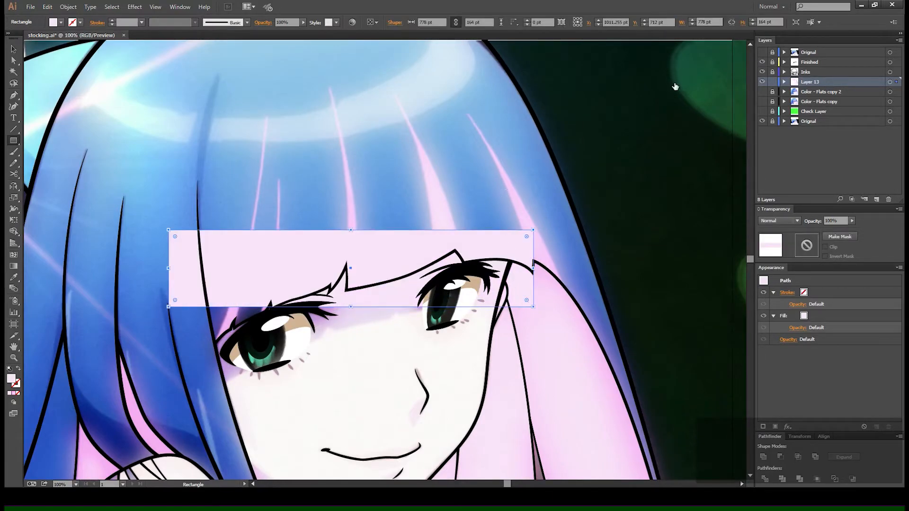
key("v")
left_click_drag(542, 223, 532, 194)
left_click_drag(378, 274, 387, 335)
left_click_drag(355, 288, 351, 262)
left_click_drag(543, 281, 522, 282)
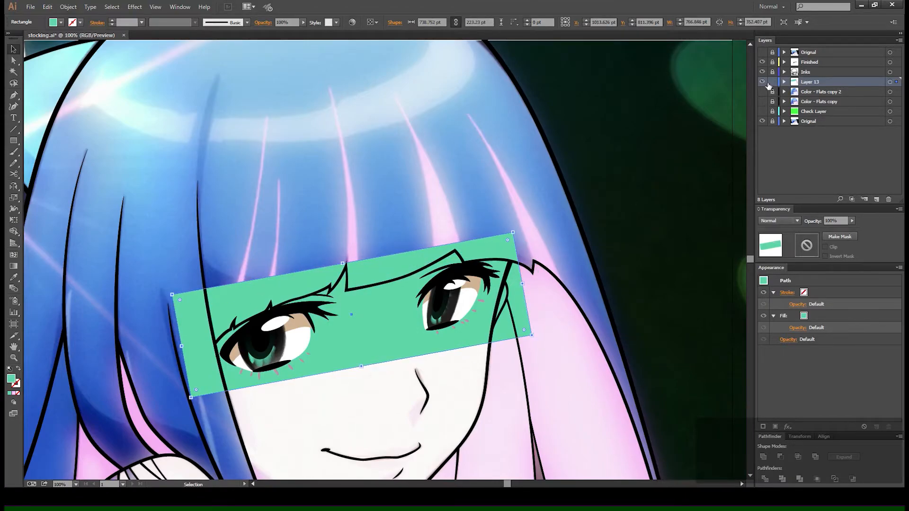
Switch Layer 13 to outline display and add a gradient mesh point at the centre of the tilted rectangle.
left_click(763, 82, "ctrl")
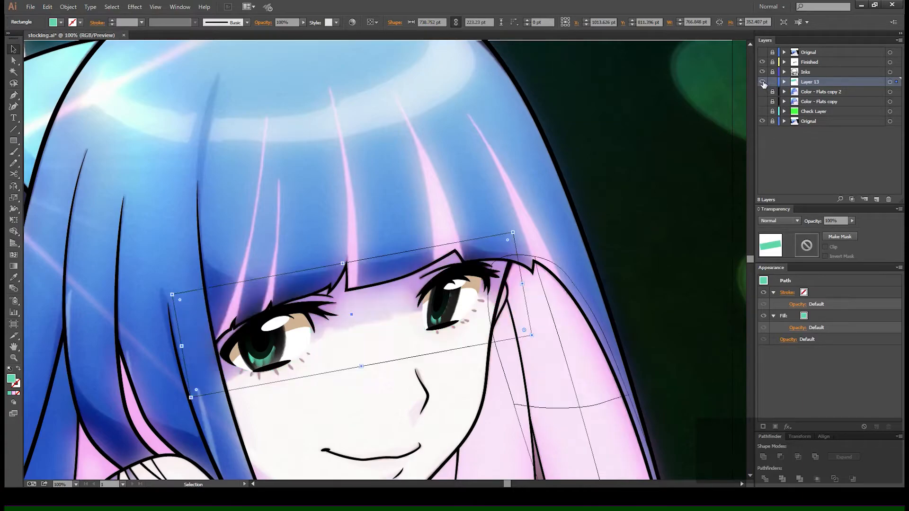
key("space")
mouse_move(449, 357)
left_mouse_down()
mouse_move(441, 254)
mouse_move(459, 363)
left_mouse_up()
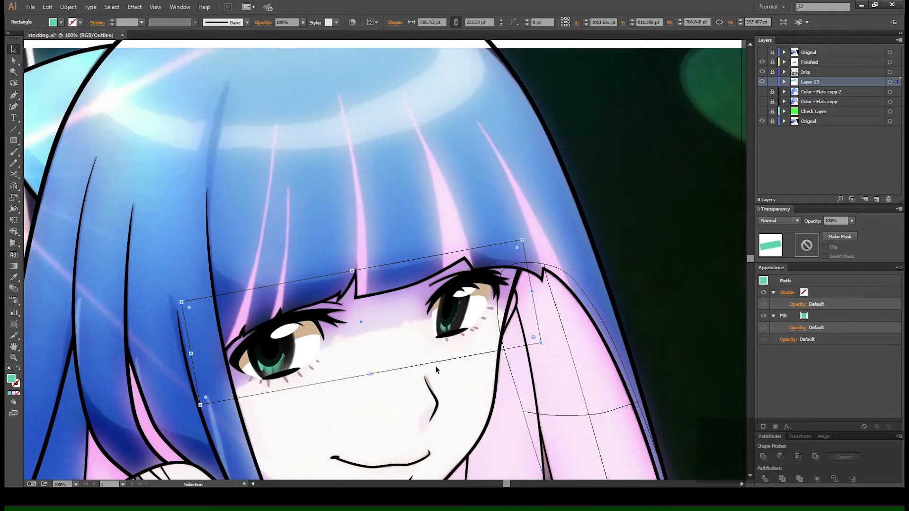
key("u")
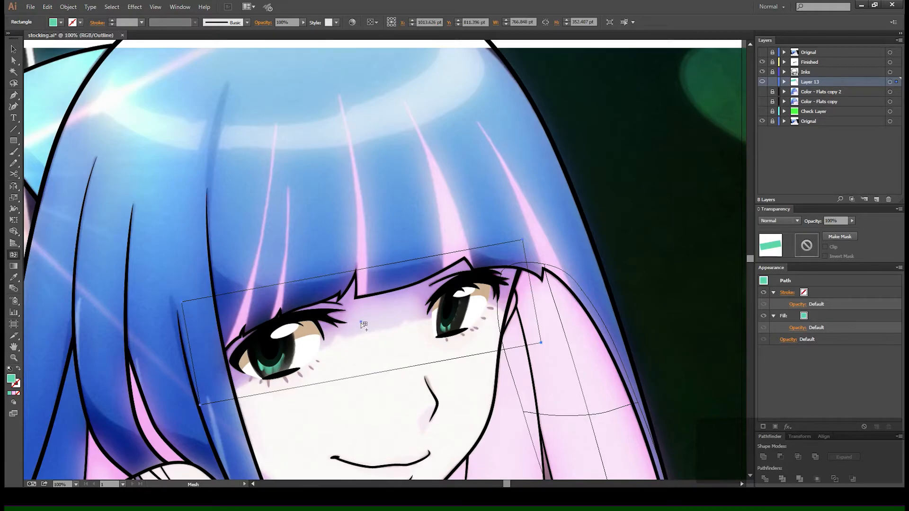
left_click(361, 324)
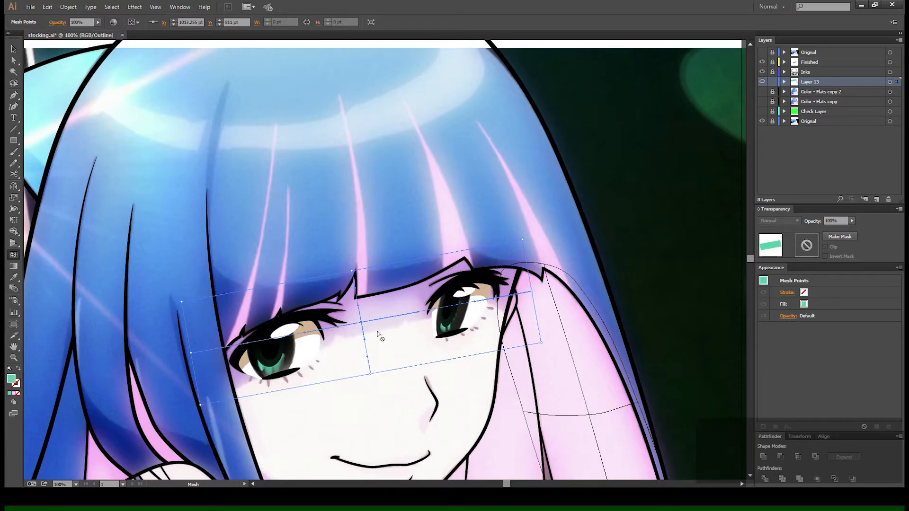
Draw a closed, curved crescent-like path about 134 × 352 pt over the fringe with the Pen tool.
key("p")
left_click_drag(255, 234, 264, 160)
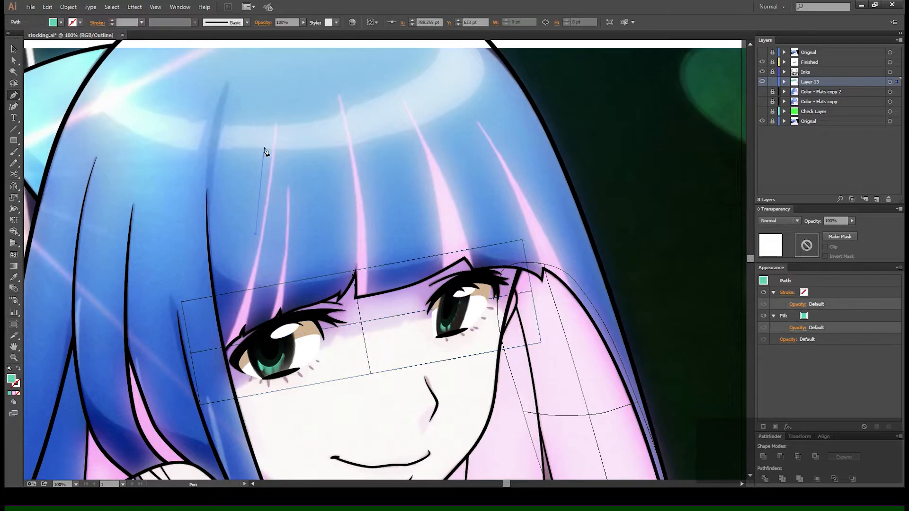
left_click_drag(311, 107, 293, 143)
left_click_drag(285, 196, 312, 233)
left_click(297, 273)
left_click(255, 234)
key("v")
left_click(382, 191)
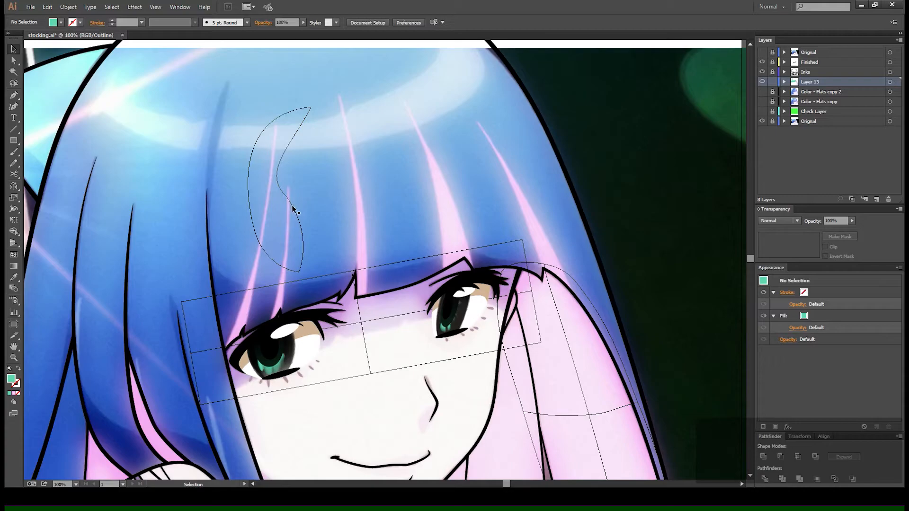
Return Layer 13 to preview display and add a gradient mesh point in the middle of the curved shape.
left_click(293, 214)
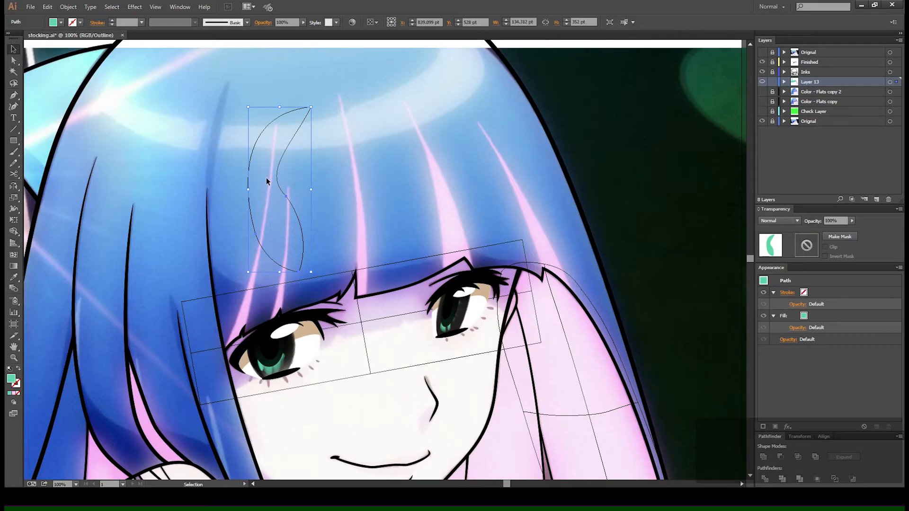
key("ctrl+y")
key("u")
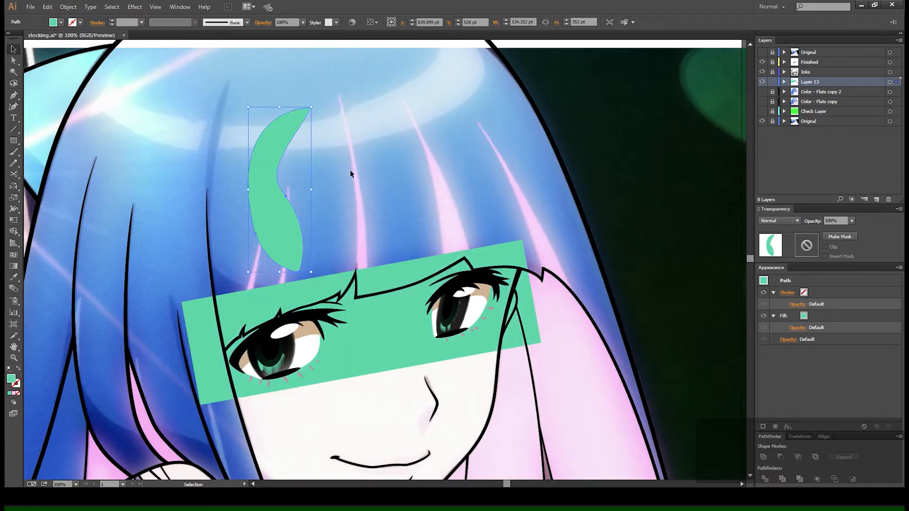
left_click(267, 202)
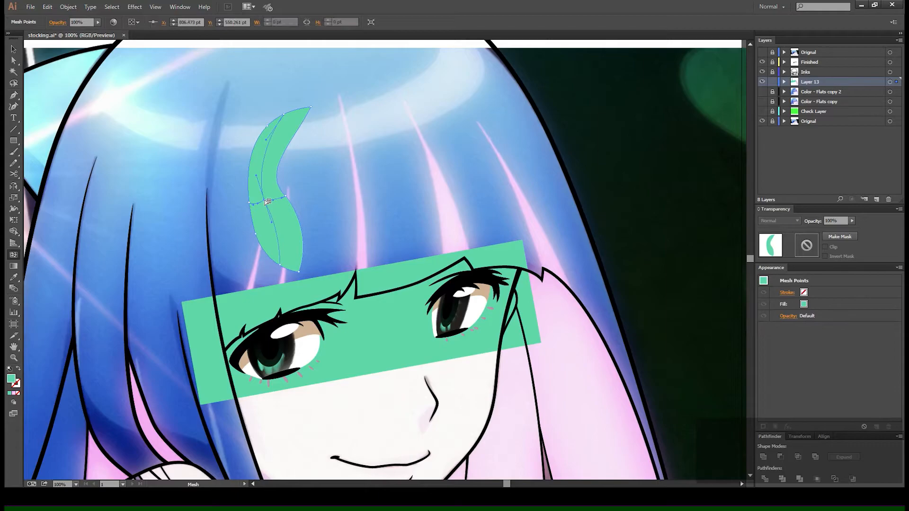
Delete the curved mesh shape over the fringe and switch Layer 13 to outline display.
left_click(278, 236)
key("v")
key("Delete")
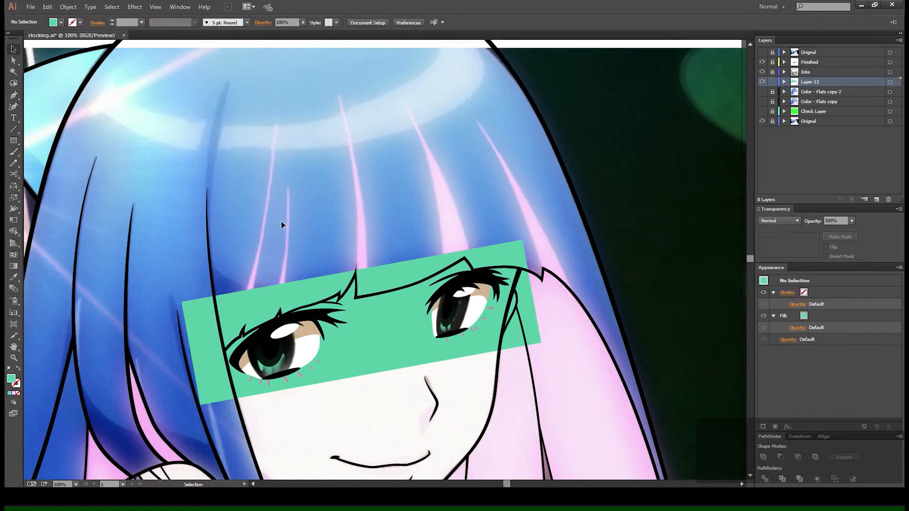
key("ctrl+y")
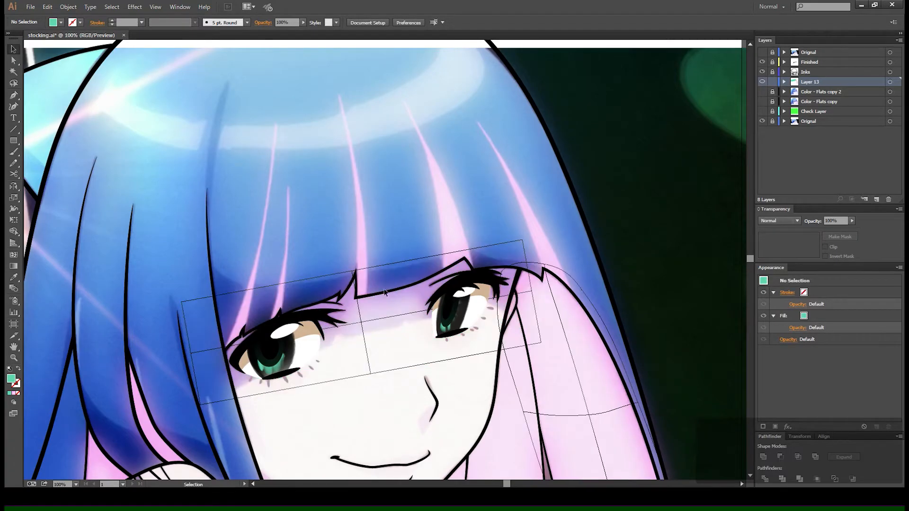
Move the tilted rectangle's centre and right-middle mesh points onto the forehead shadow's lower edge, bending their handles along it.
key("a")
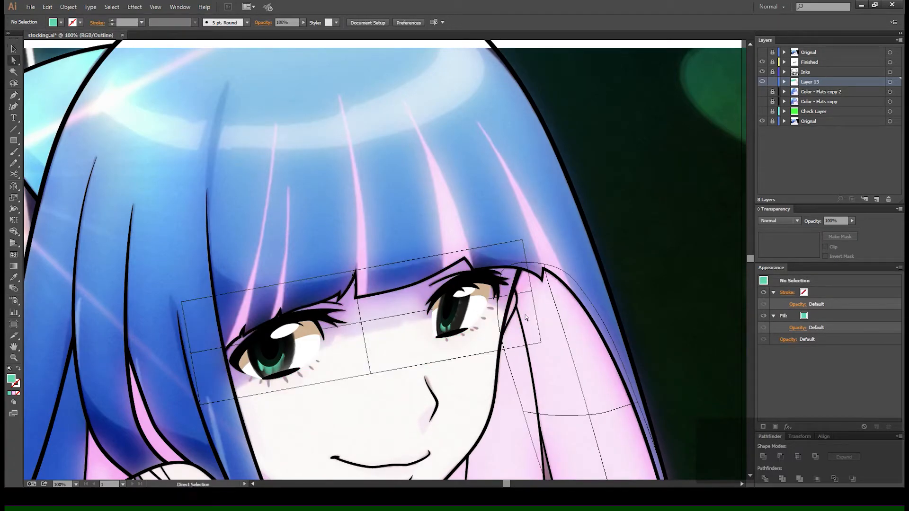
left_click_drag(363, 314, 336, 222)
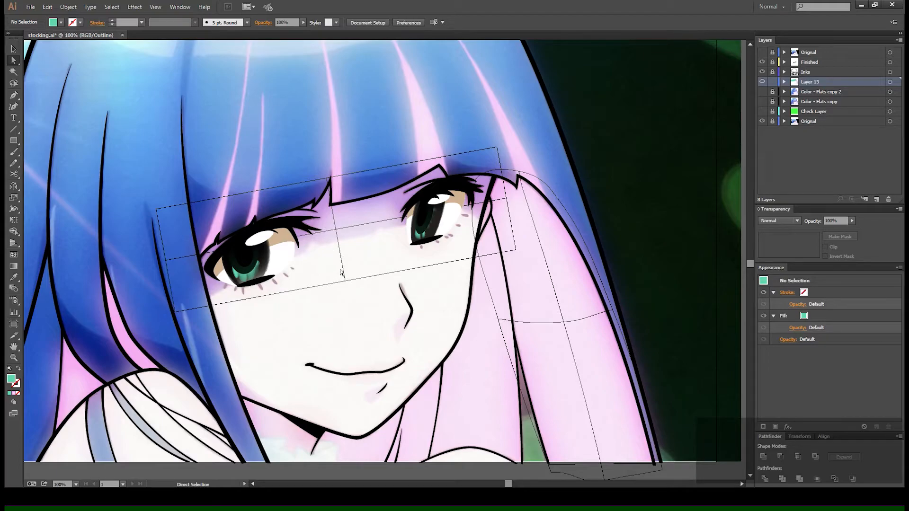
left_click(336, 230)
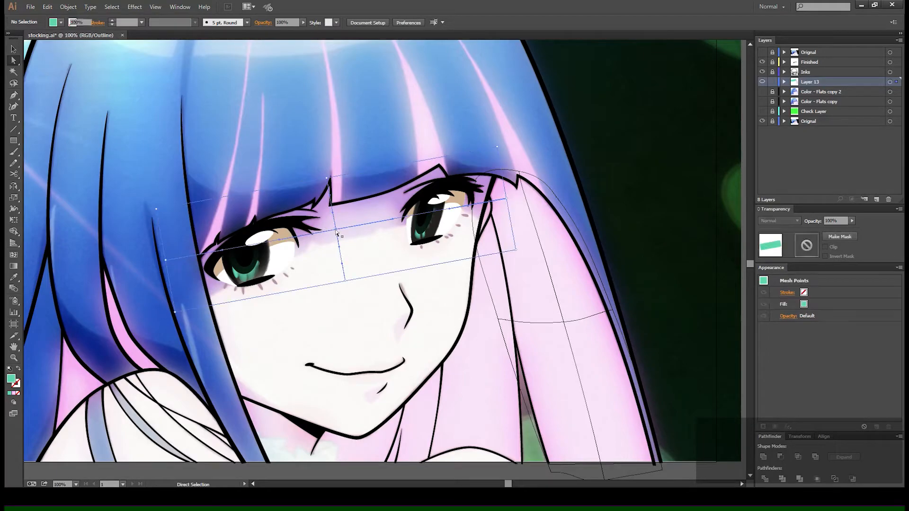
left_click_drag(336, 230, 337, 240)
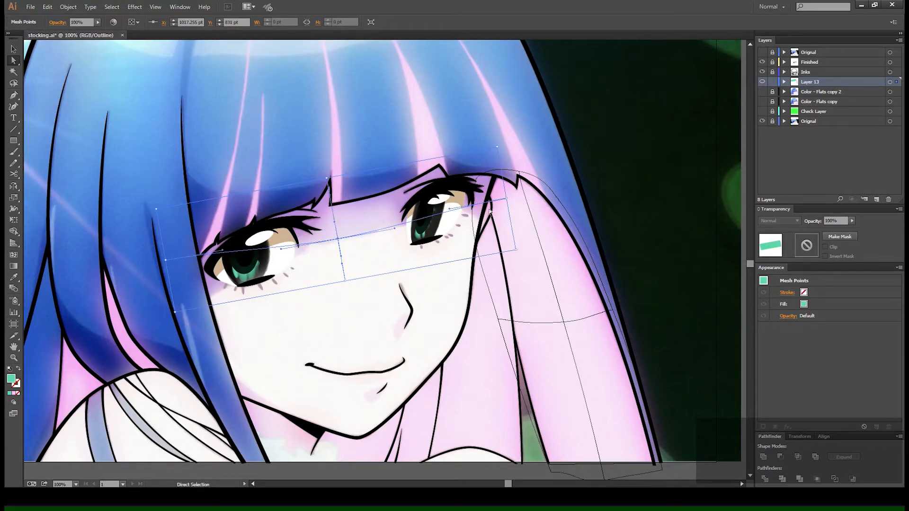
left_click_drag(505, 203, 488, 228)
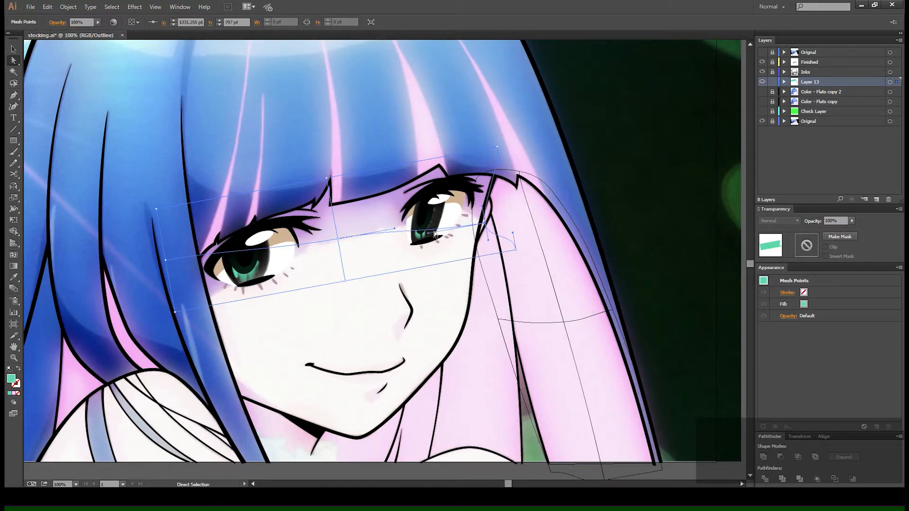
left_click_drag(432, 234, 454, 198)
left_click_drag(394, 229, 399, 227)
Pull the mesh's two lower left-edge points and bottom-middle point toward the shadow boundary, curving their handles beneath the left eye.
left_click_drag(175, 312, 207, 340)
left_click(166, 261)
left_click_drag(167, 260, 203, 301)
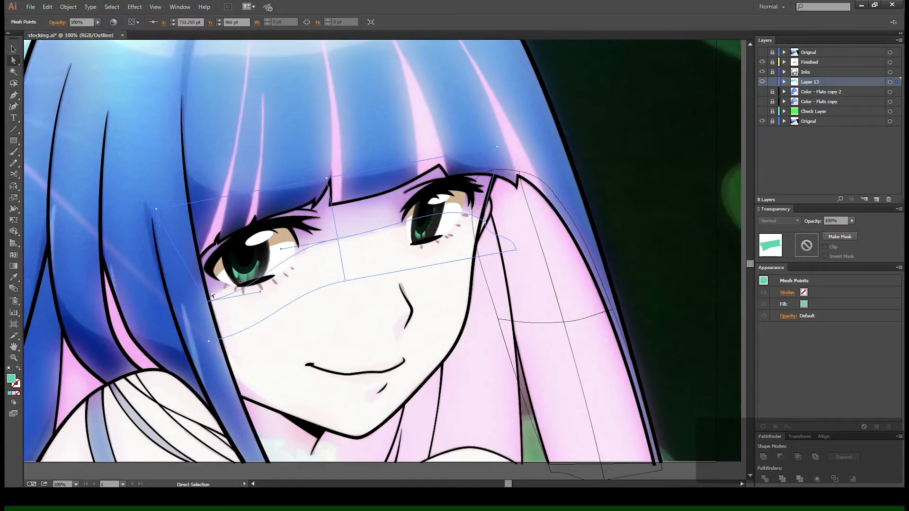
left_click_drag(260, 294, 329, 244)
left_click_drag(345, 283, 340, 259)
left_click_drag(265, 330, 245, 304)
mouse_move(209, 341)
left_mouse_down()
mouse_move(215, 317)
mouse_move(215, 328)
left_mouse_up()
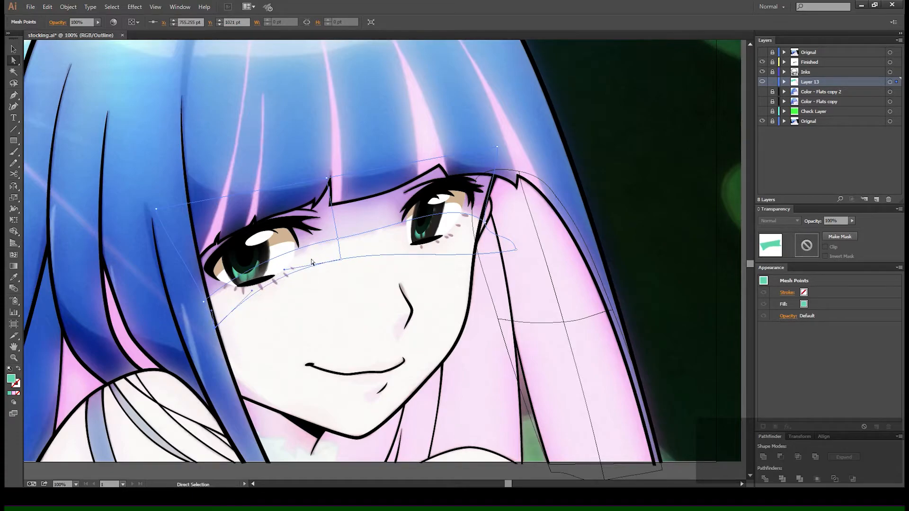
Adjust the centre mesh point's lower handle and raise the bottom-middle point to just below the forehead shadow's edge.
key("z")
left_click_drag(290, 214, 391, 306)
left_click_drag(337, 196, 376, 232)
key("a")
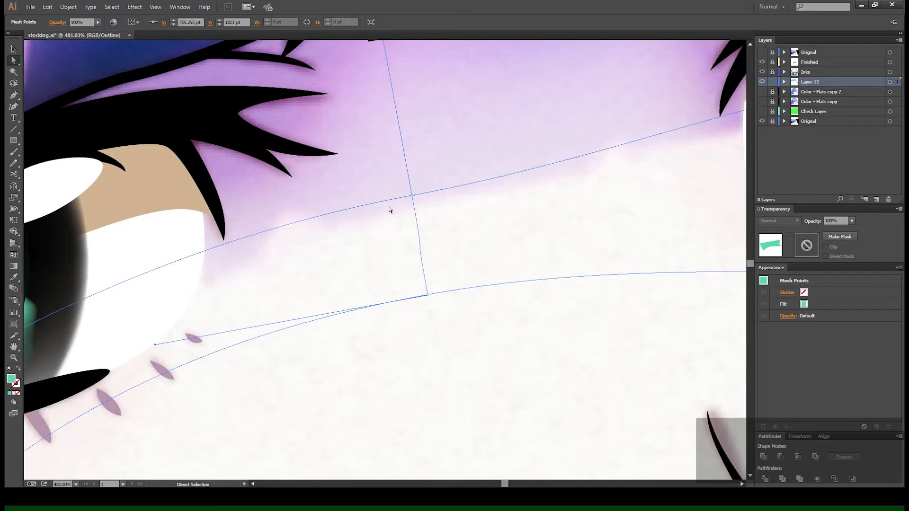
left_click(411, 195)
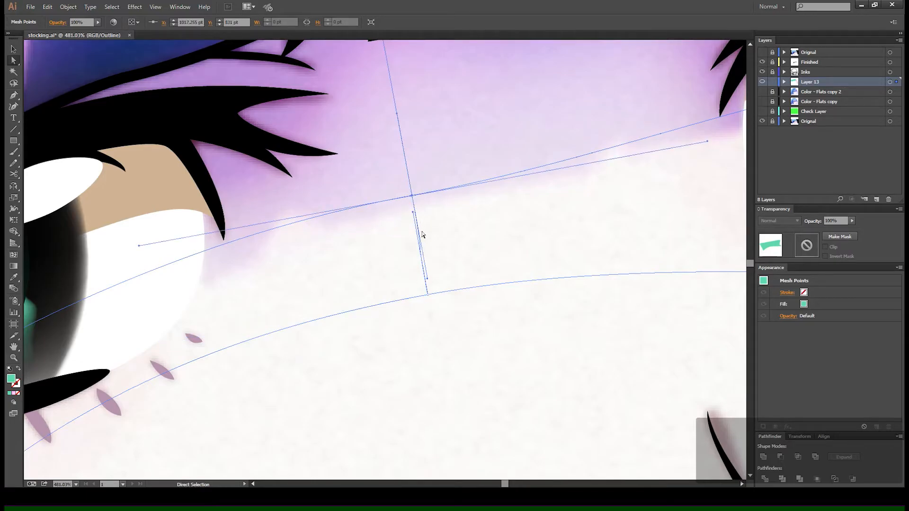
mouse_move(413, 213)
left_mouse_down()
mouse_move(412, 277)
mouse_move(424, 275)
mouse_move(414, 210)
left_mouse_up()
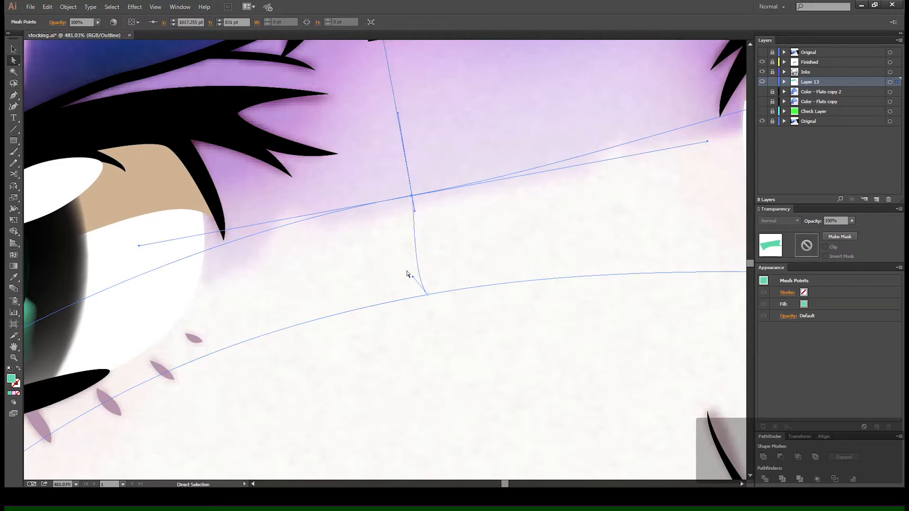
left_click_drag(427, 294, 416, 230)
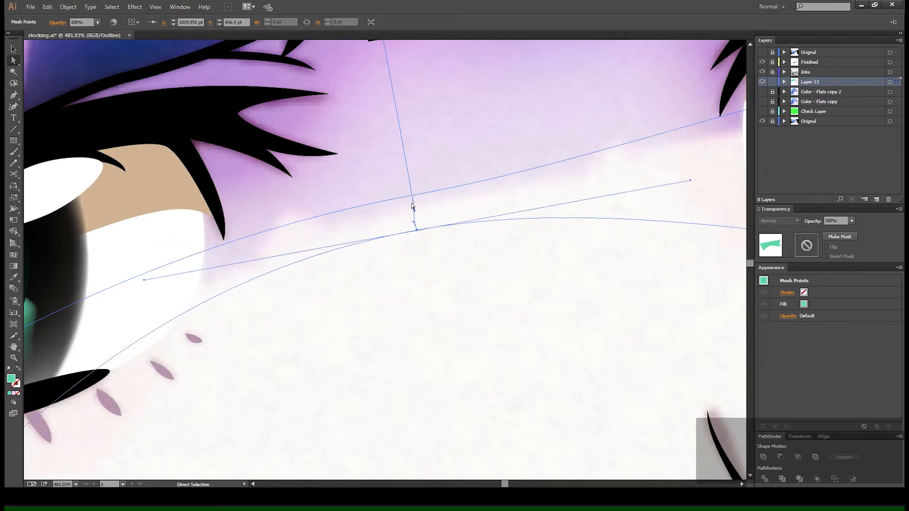
Nudge the left-middle, centre and bottom-middle mesh points closer to the edge of the forehead shadow.
left_click_drag(349, 211, 510, 200)
left_click_drag(391, 312, 481, 149)
left_click_drag(285, 208, 404, 245)
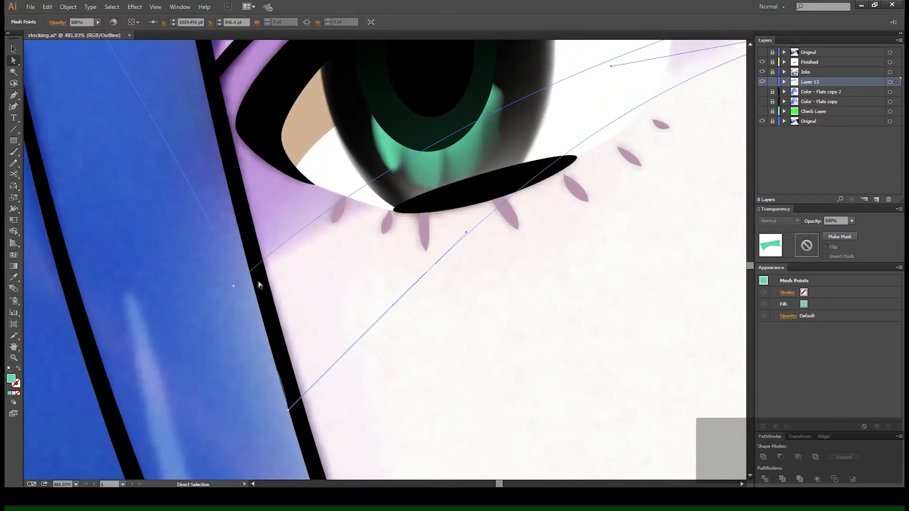
left_click_drag(234, 286, 238, 265)
left_click_drag(389, 169, 172, 268)
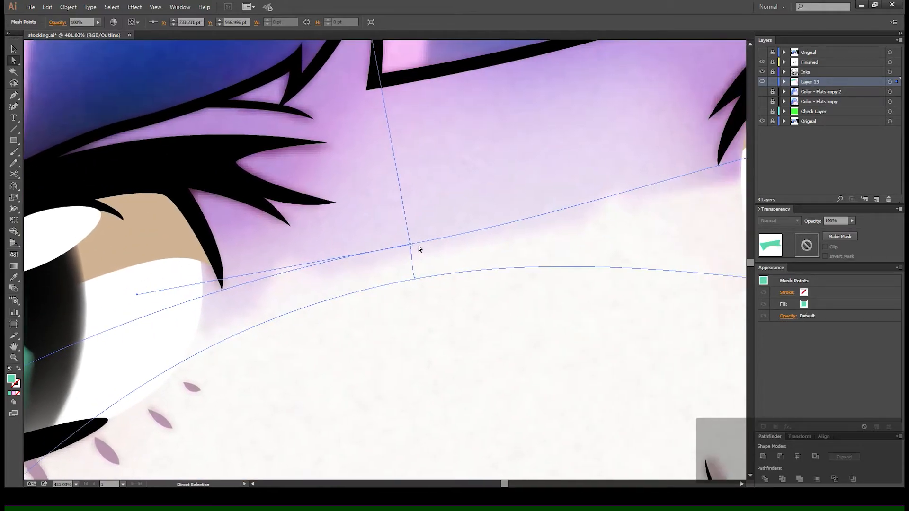
left_click_drag(412, 249, 407, 241)
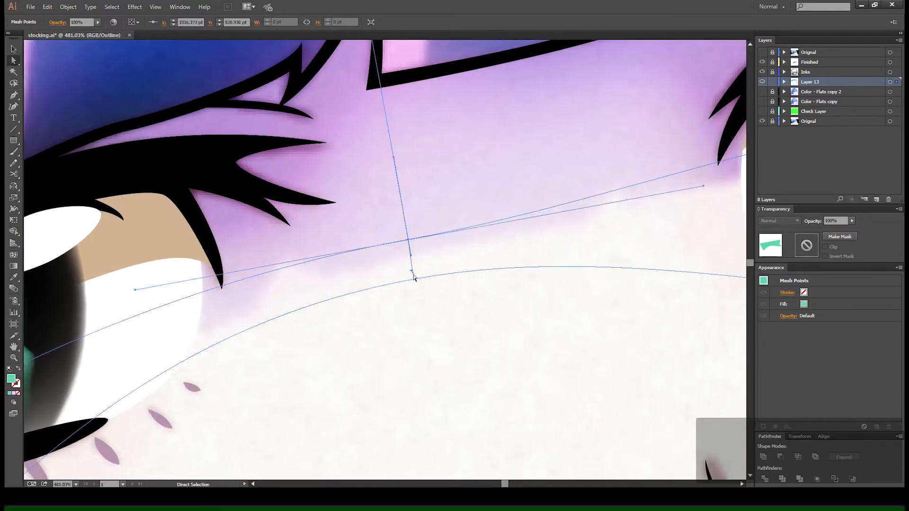
left_click_drag(414, 280, 415, 279)
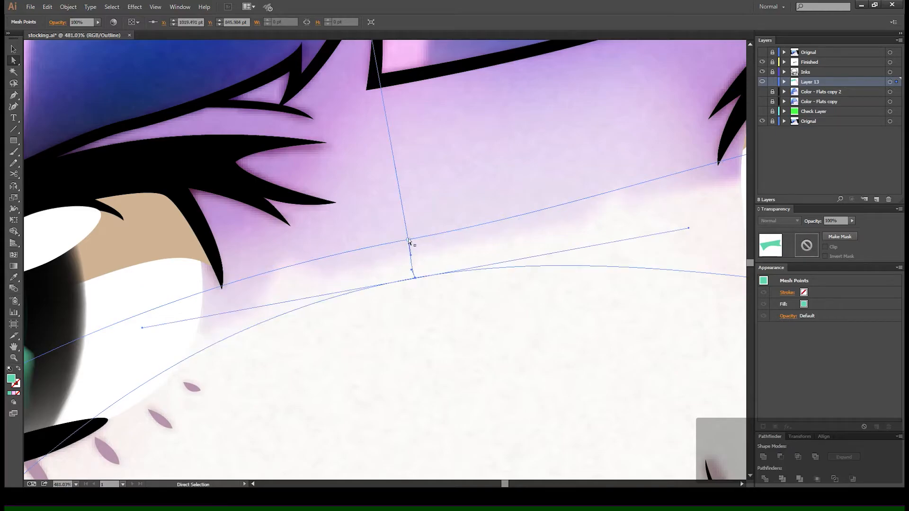
Raise the mesh's bottom-left corner to the shadow's end beside the hair strand and adjust its handles to follow the boundary.
left_click_drag(252, 341, 702, 106)
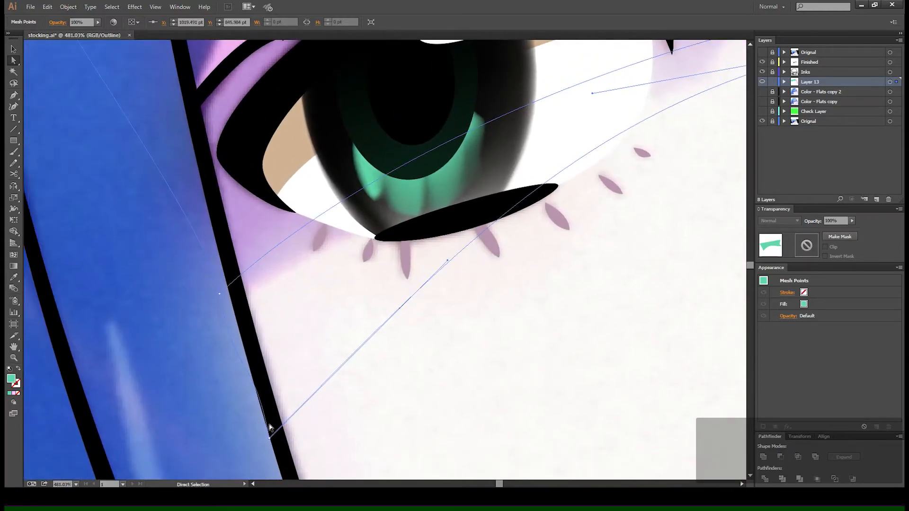
left_click(269, 439)
left_click_drag(270, 439, 247, 330)
left_click_drag(232, 251, 242, 319)
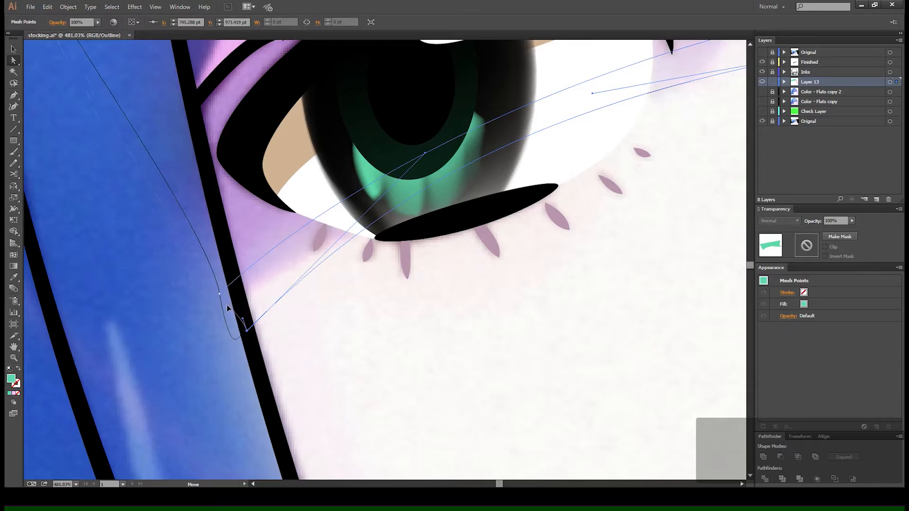
left_click_drag(347, 215, 152, 326)
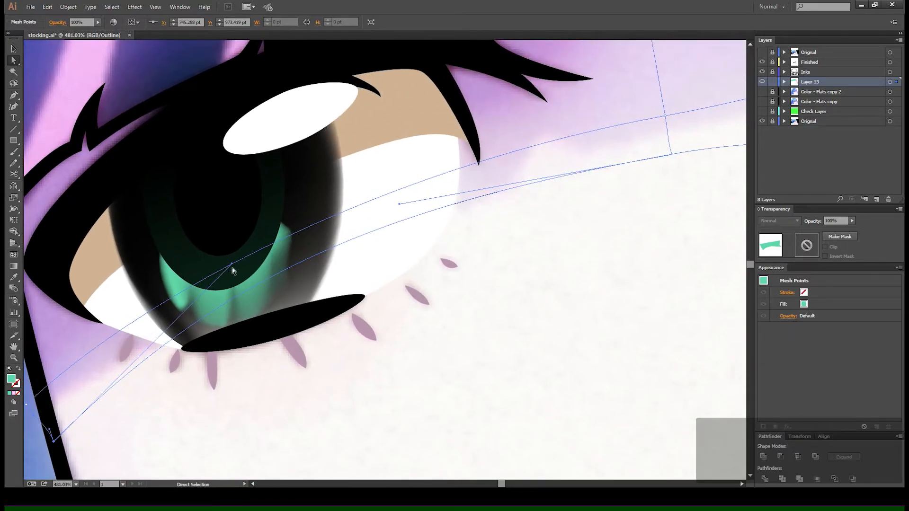
left_click_drag(231, 283, 251, 300)
Move the mesh's top-left corner to the hair strand's outline and bend its handle so the top edge arcs over the fringe shadow.
key("space")
left_click_drag(261, 266, 452, 240)
left_click_drag(517, 240, 576, 297)
left_click_drag(406, 258, 405, 307)
key("ctrl+minus")
key("ctrl+minus")
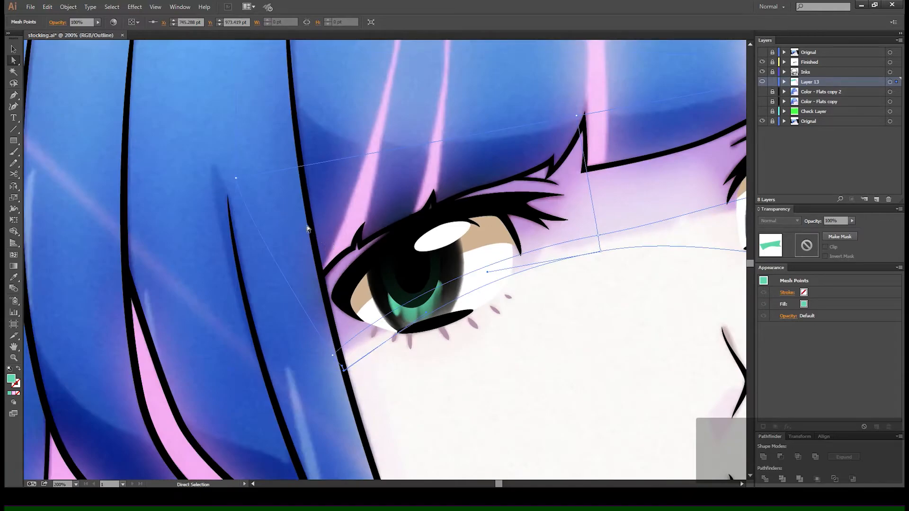
key("ctrl+minus")
left_click_drag(116, 206, 170, 204)
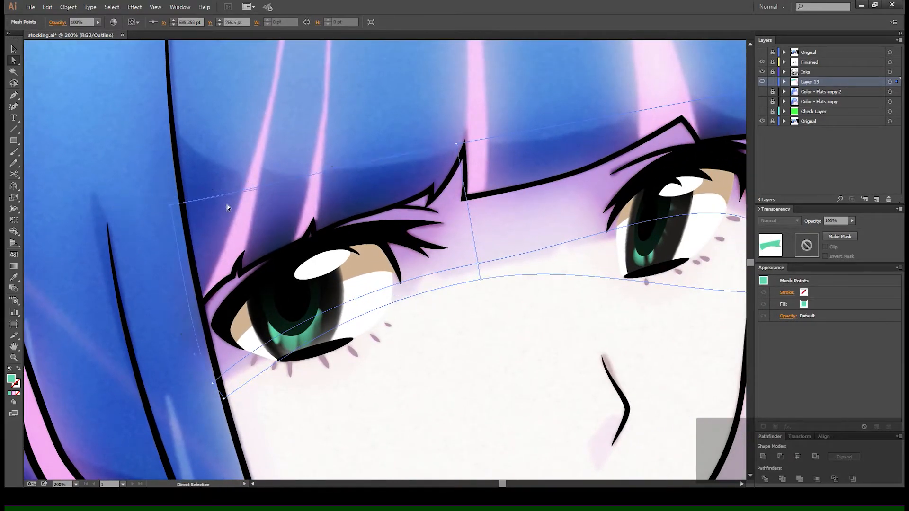
left_click_drag(369, 216, 247, 228)
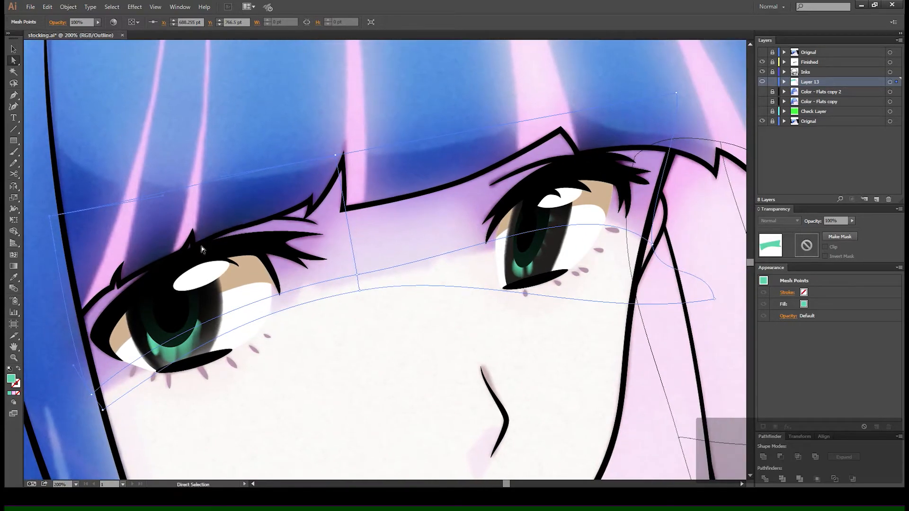
left_click_drag(162, 199, 124, 178)
left_click(54, 218)
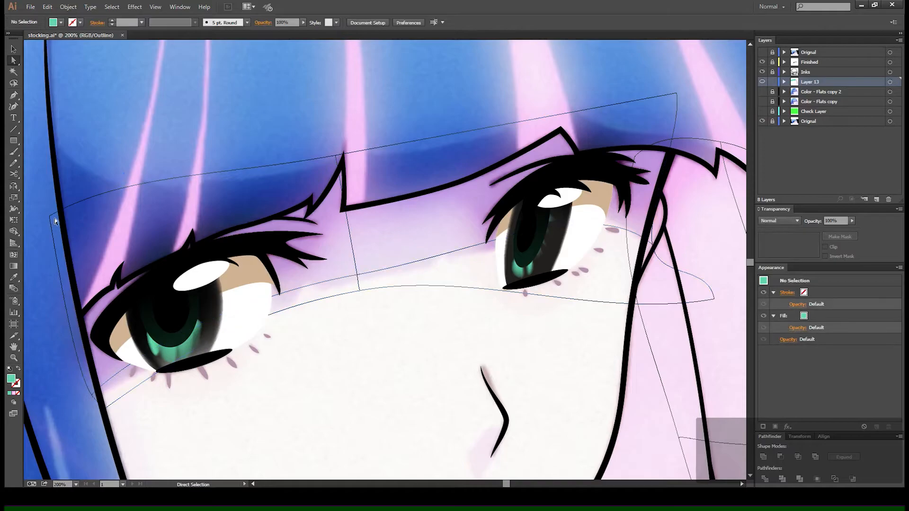
left_click_drag(50, 217, 56, 238)
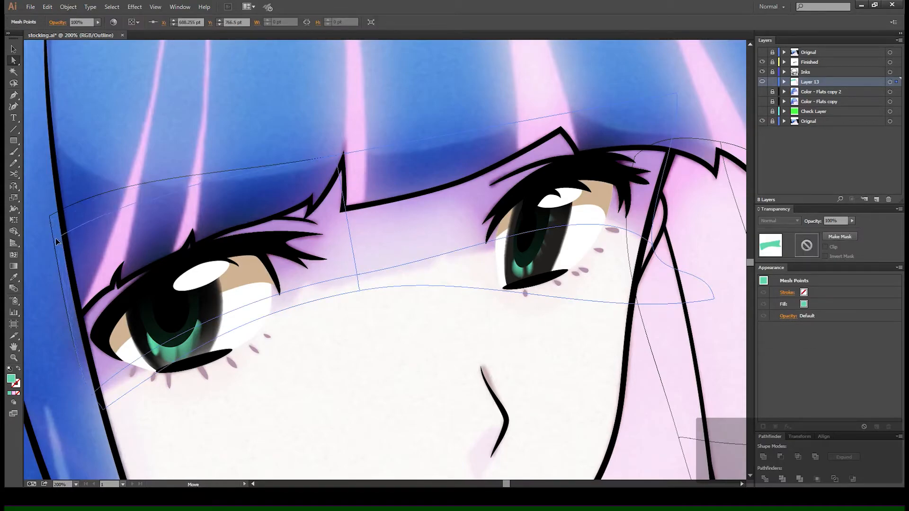
Bring the mesh's bottom-right corner in to the face outline beside the right eye and reshape the adjoining handles along the shadow.
left_click_drag(234, 185, 185, 203)
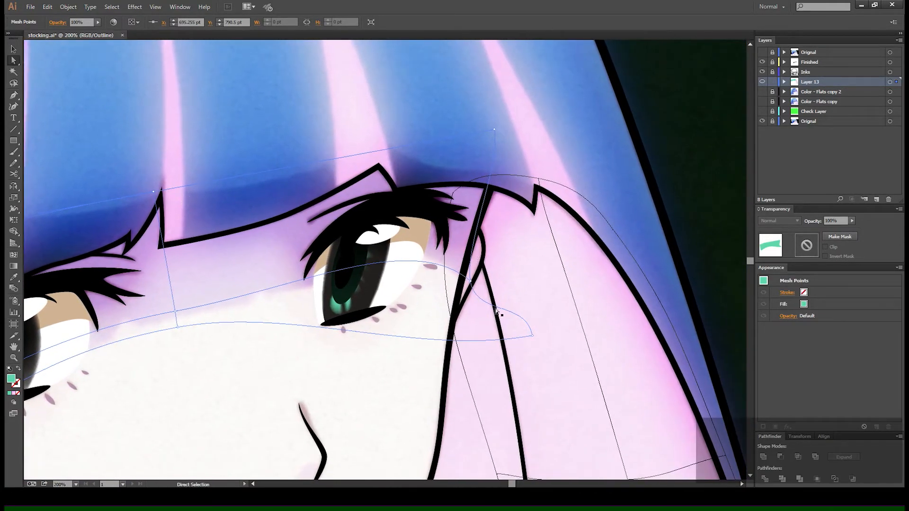
left_click_drag(532, 337, 461, 298)
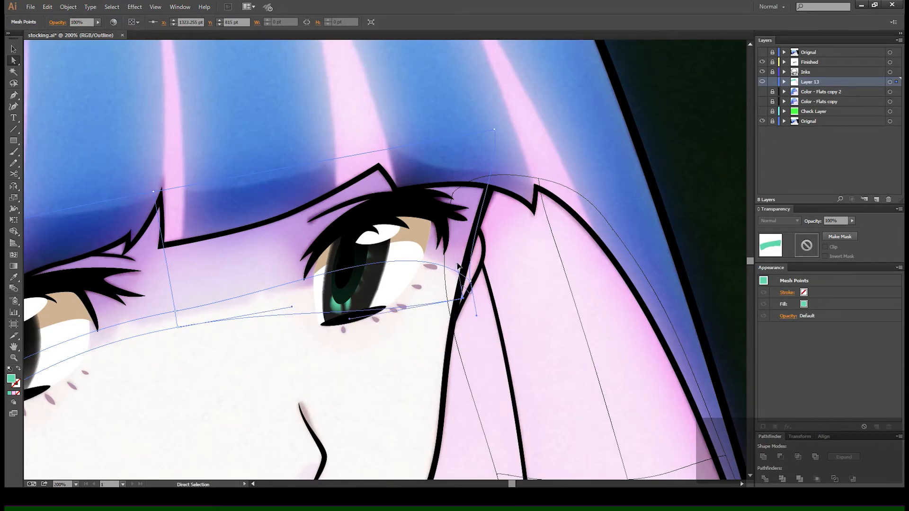
left_click_drag(478, 316, 468, 279)
left_click(468, 278)
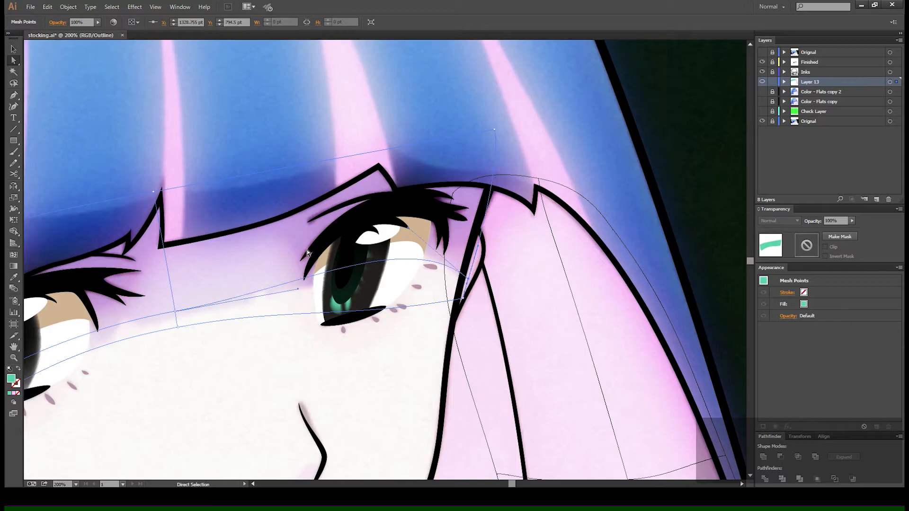
left_click(462, 300)
left_click_drag(349, 322, 426, 258)
Move the mesh's top-right corner down to the hairline above the right eye and curve the top edge over the fringe tip.
key("ctrl+1")
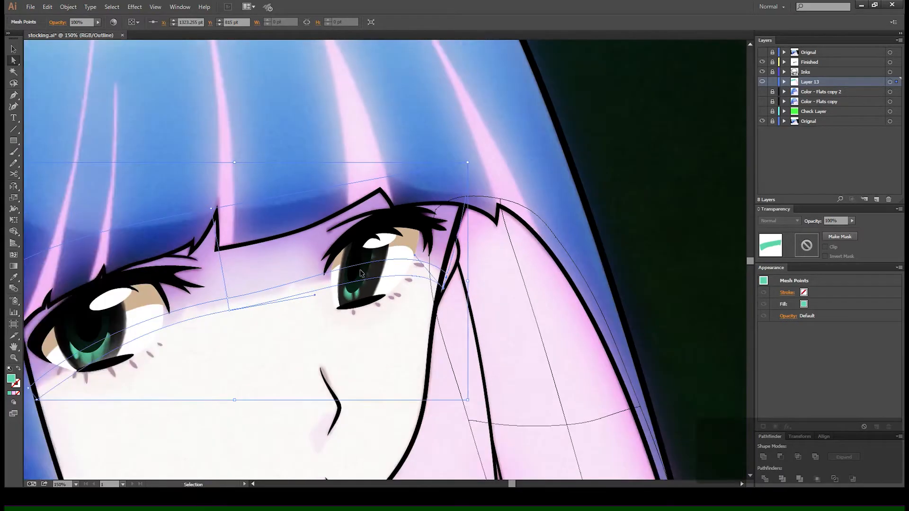
left_click_drag(293, 287, 343, 217)
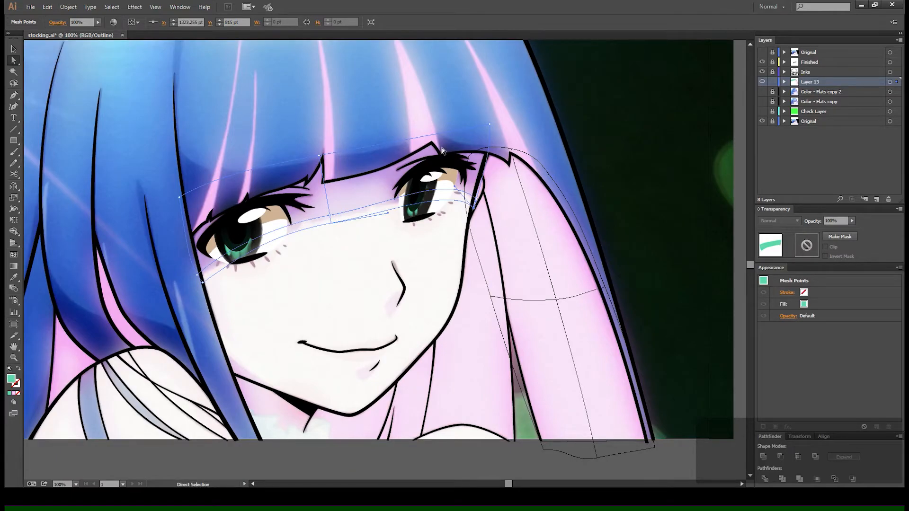
left_click_drag(446, 147, 312, 247)
key("z")
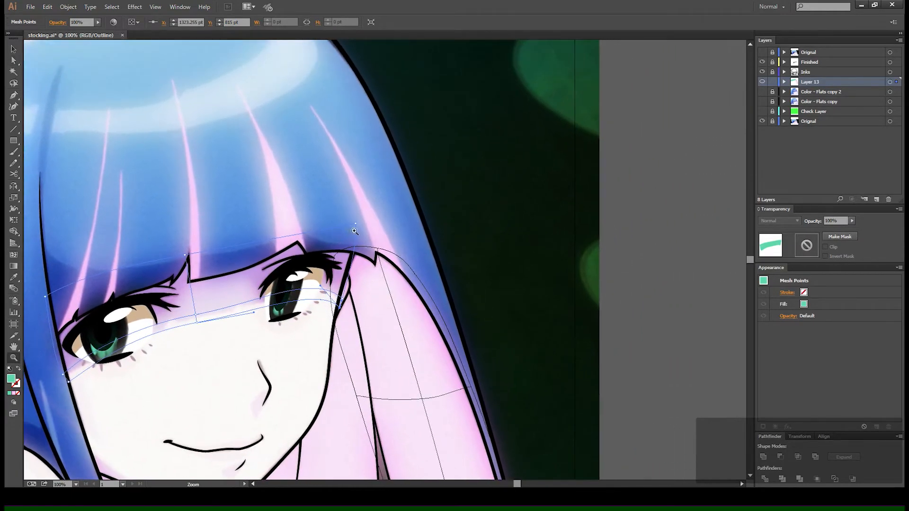
left_click(339, 254)
left_click(339, 254)
key("a")
left_click_drag(437, 213, 460, 220)
left_click_drag(348, 243, 347, 213)
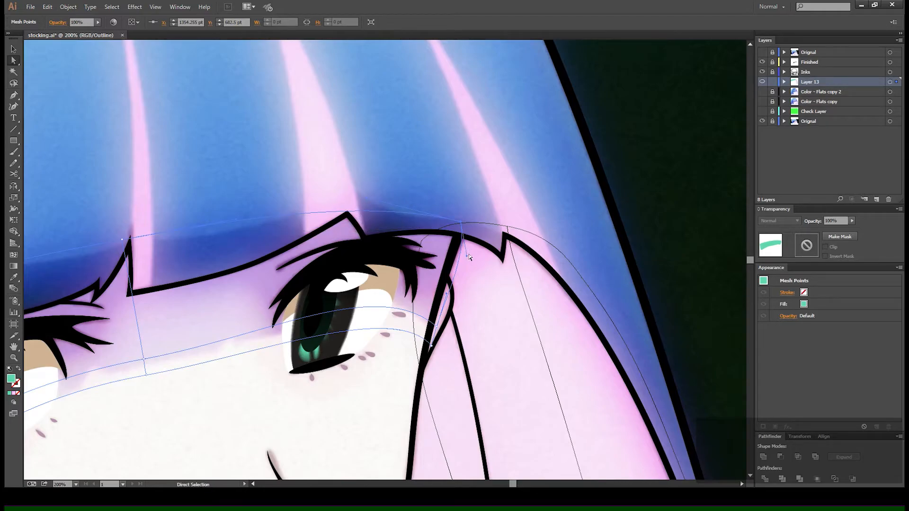
Colour the centre mesh point with the pale lavender sampled from the forehead shadow beside it.
left_click_drag(309, 280, 501, 198)
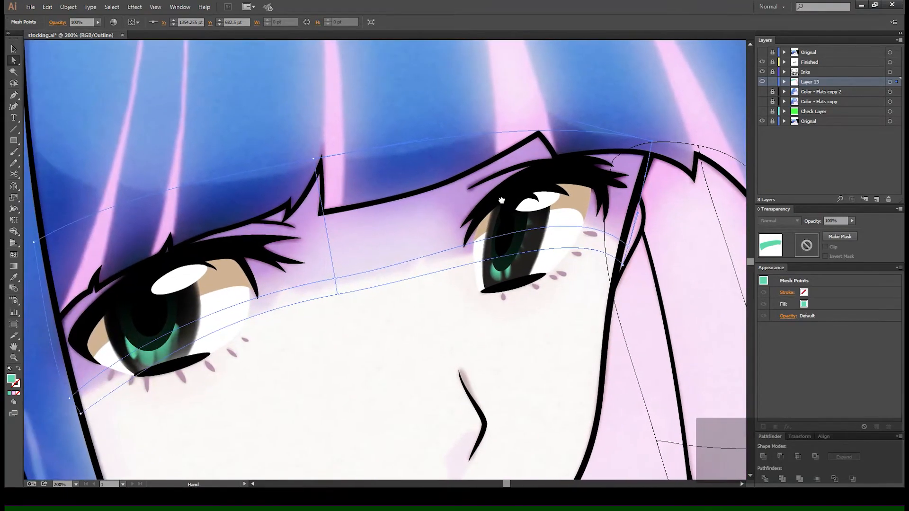
left_click(335, 280)
key("i")
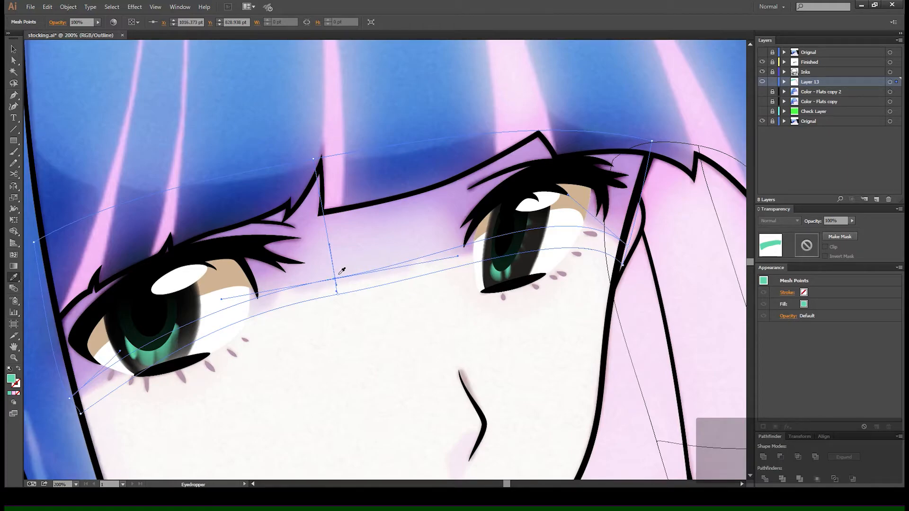
left_click(339, 273)
key("a")
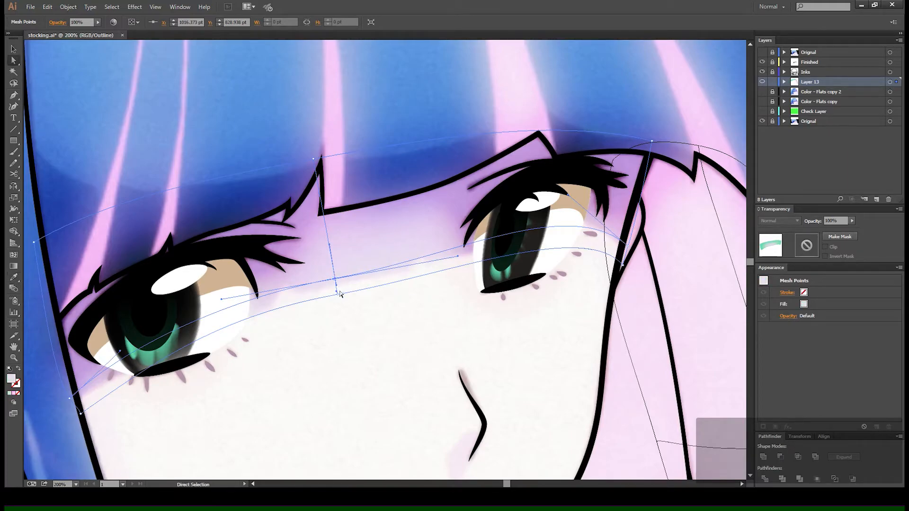
Colour the mesh's bottom-centre point and the two lower left-edge points with tones sampled from the original face and shadow beside them.
left_click_drag(337, 294, 337, 293)
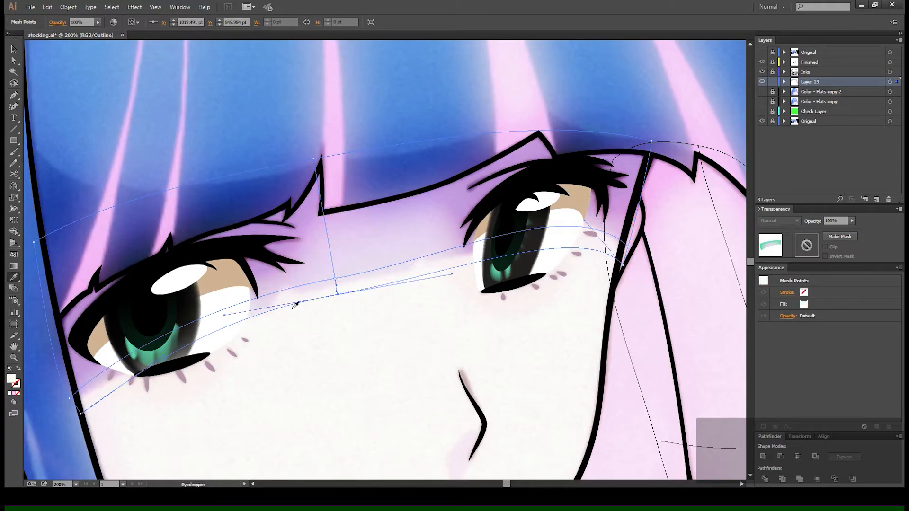
left_click(70, 400)
key("i")
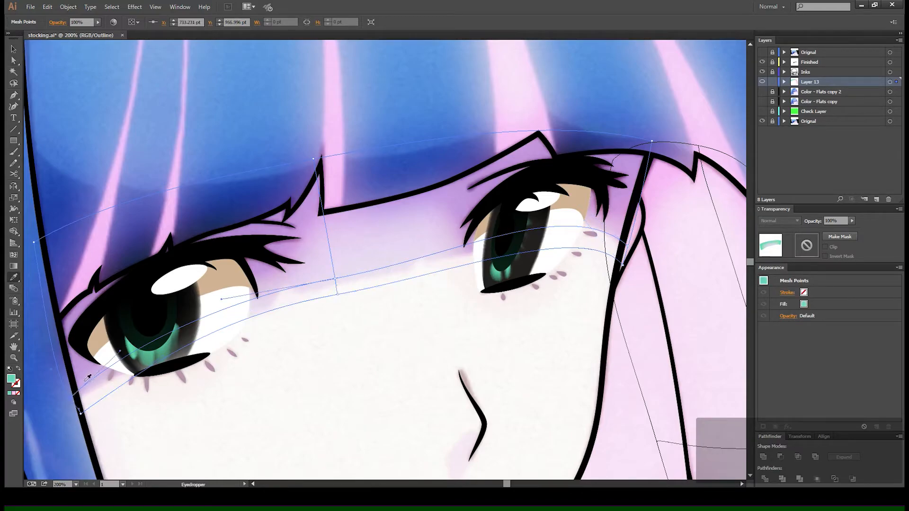
key("a")
left_click(81, 414)
key("i")
left_click(94, 410)
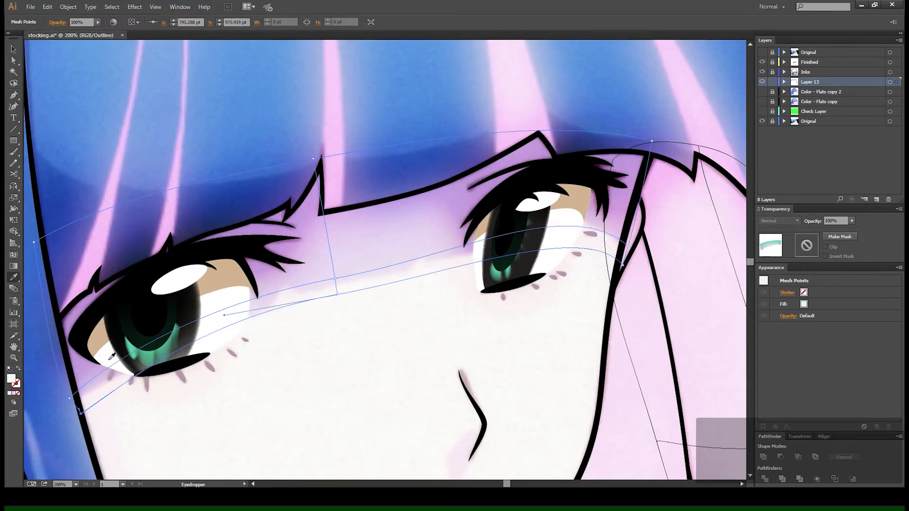
Colour the mesh's top-left corner and top-centre point with the purple sampled from the original forehead shadow.
key("space")
left_click_drag(97, 297, 130, 330)
key("a")
left_click(69, 278)
key("i")
left_click(106, 353)
key("a")
left_click(346, 193)
key("i")
left_click(348, 234)
Colour the mesh's top-right corner with the shadow tone sampled from the original just below the hairline.
key("space")
left_click_drag(404, 197, 237, 238)
key("a")
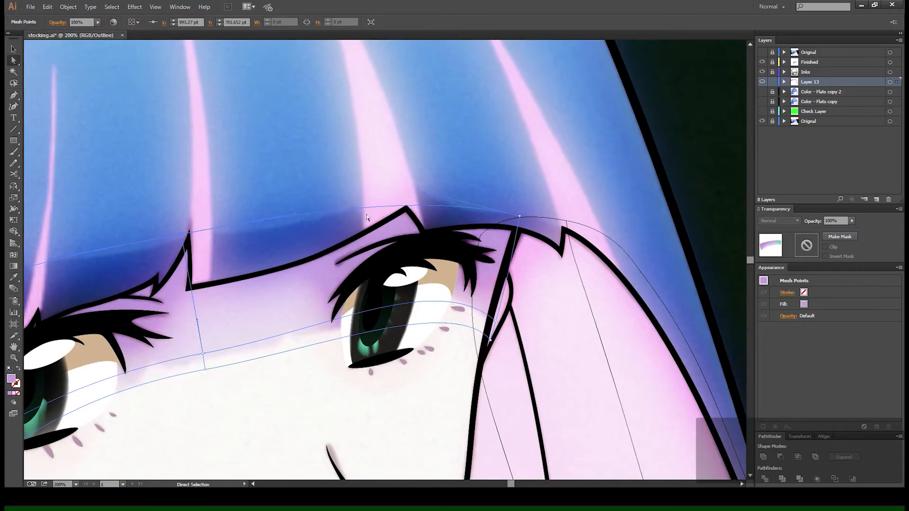
left_click(519, 216)
key("i")
left_click(502, 237)
Colour the two lower right-edge mesh points with the lavender and near-white tones sampled from the original beside the right eye.
key("a")
left_click(490, 339)
key("i")
left_click(487, 304)
key("a")
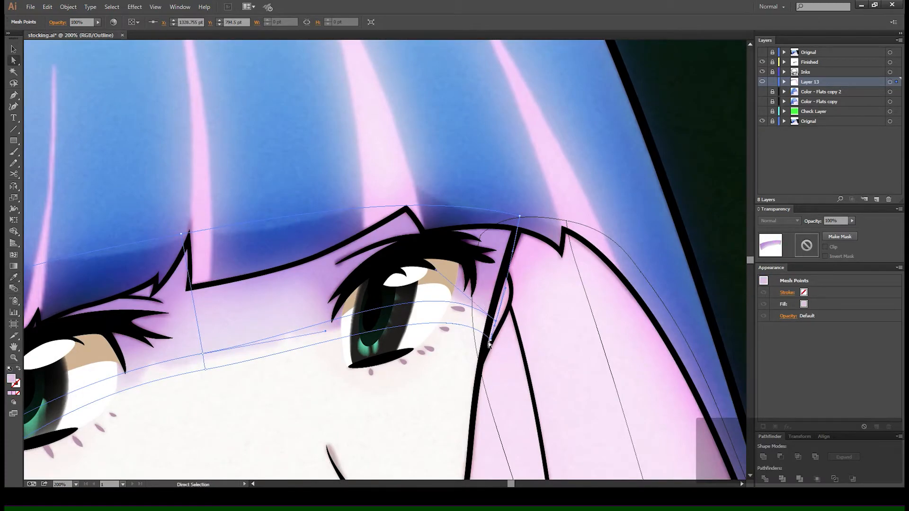
left_click(491, 341)
key("i")
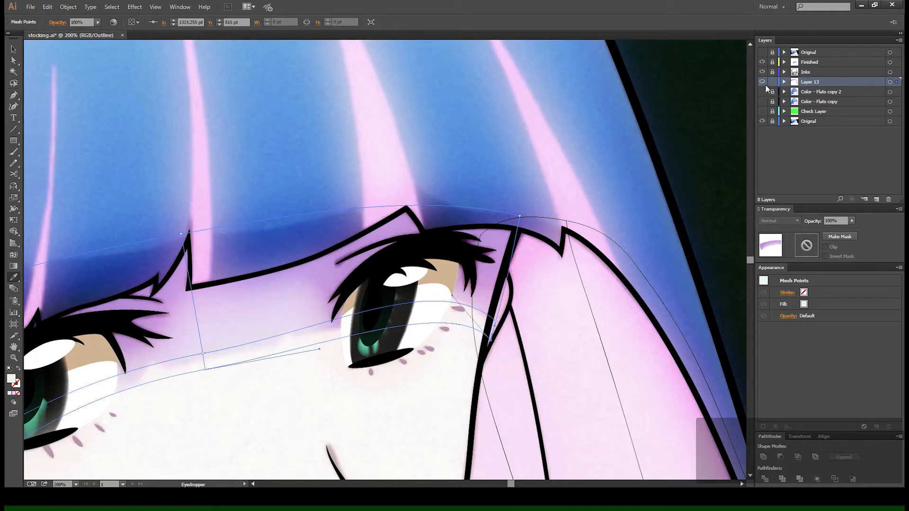
Return Layer 13 to preview, deselect the mesh and hide the lower Original layer.
left_click(762, 83)
key("a")
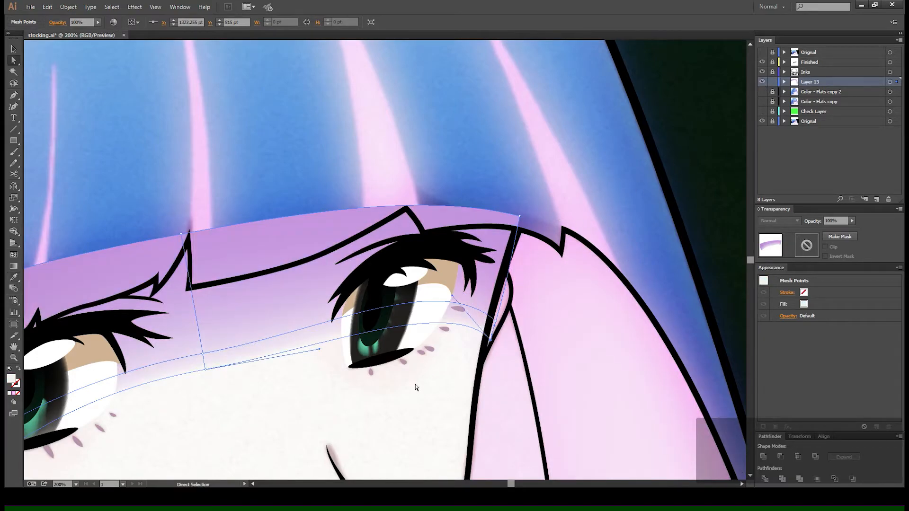
left_click(720, 177)
left_click(761, 122)
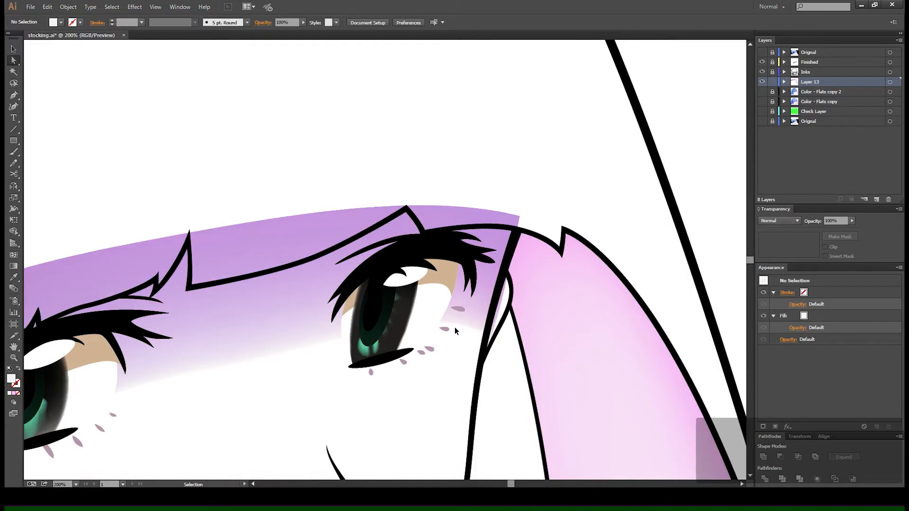
key("ctrl+minus")
key("ctrl+minus")
left_click_drag(349, 382, 402, 367)
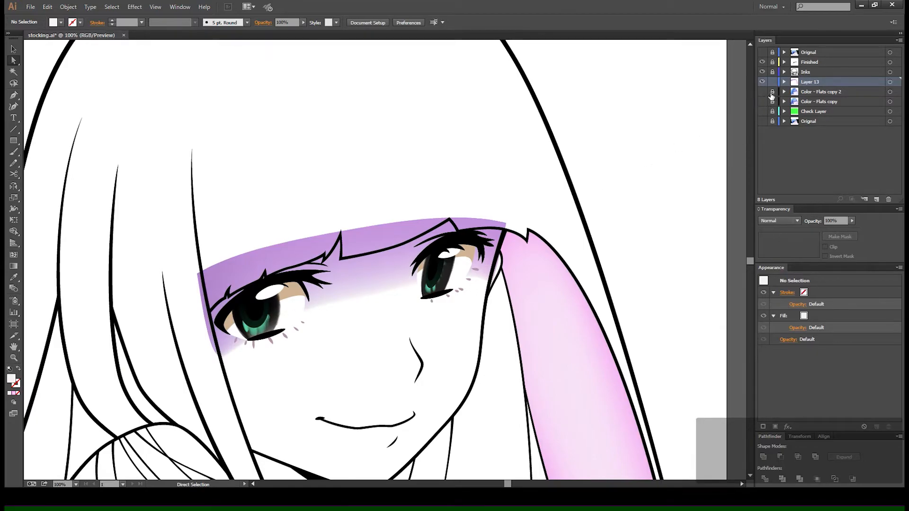
Show the Color - Flats copy 2 layer and examine the mesh's lower edge against the flat skin up close.
left_click(762, 91)
scroll(655, 184, "down", 2)
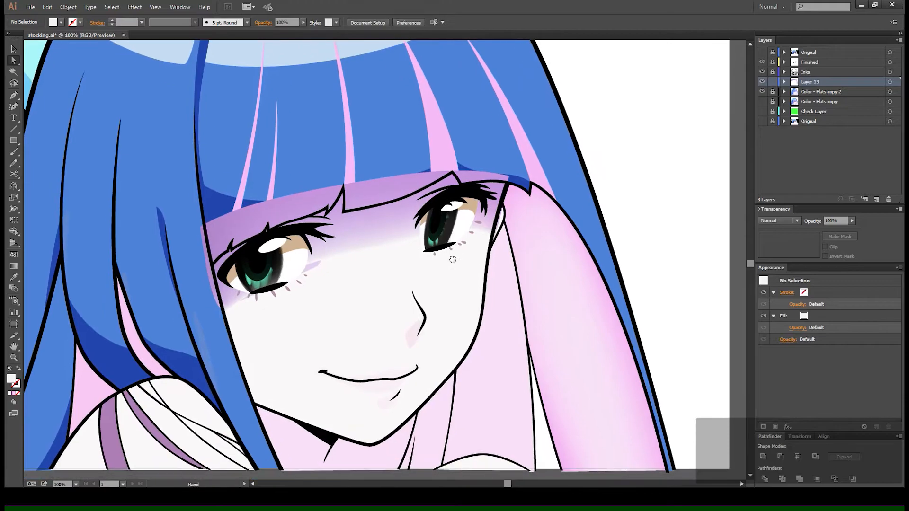
key("z")
left_click_drag(249, 225, 466, 333)
key("a")
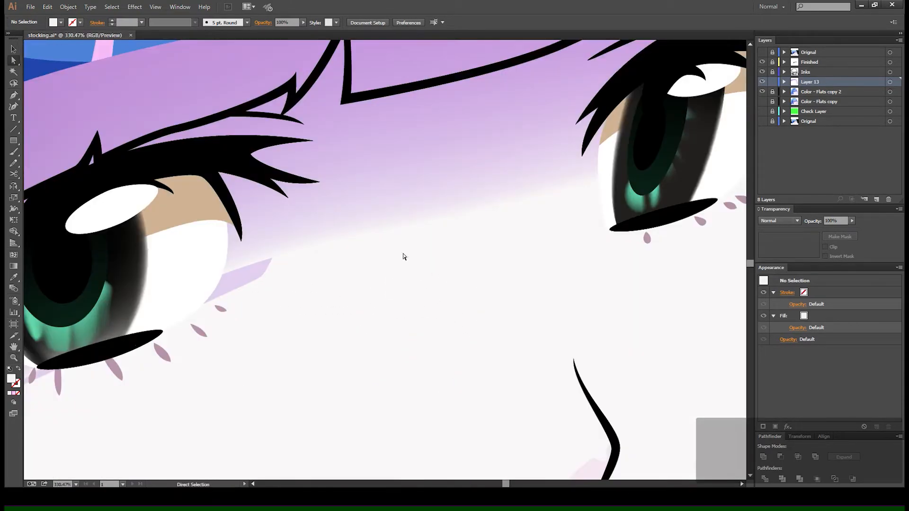
left_click(348, 223)
left_click_drag(331, 206, 432, 284)
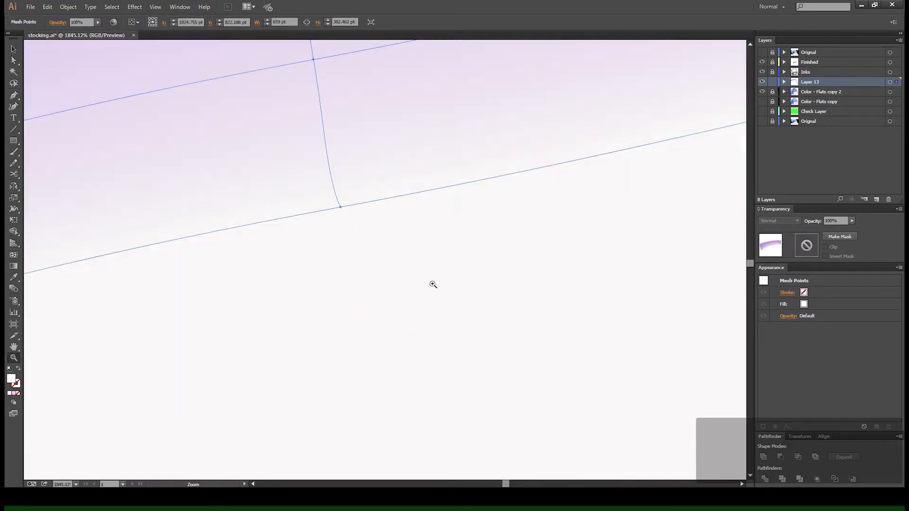
left_click(378, 266)
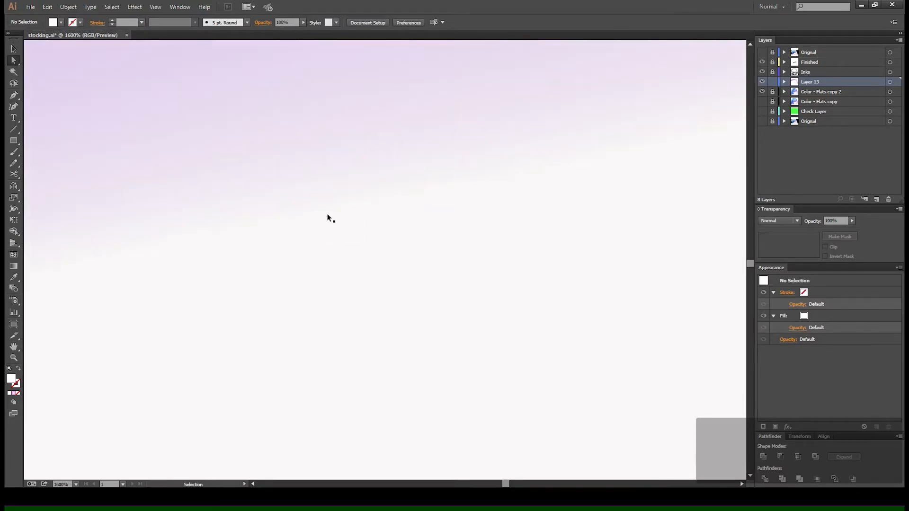
scroll(328, 215, "down", 6)
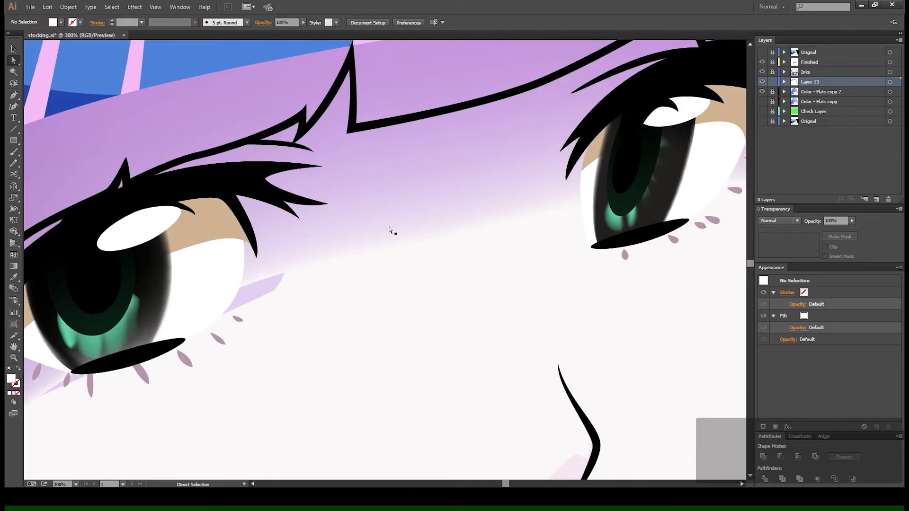
Select the left, centre and right mesh points along the bottom edge and set their opacity to 0%.
left_click(390, 230)
left_click(376, 251)
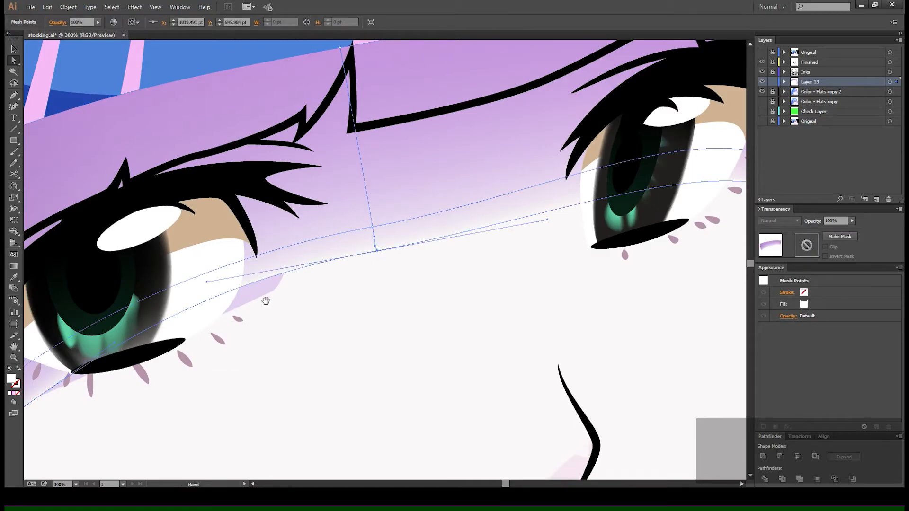
left_click_drag(227, 313, 559, 251)
left_click(323, 369, "shift")
left_click_drag(501, 222, 222, 271)
left_click_drag(501, 209, 274, 244)
left_click_drag(577, 202, 391, 244)
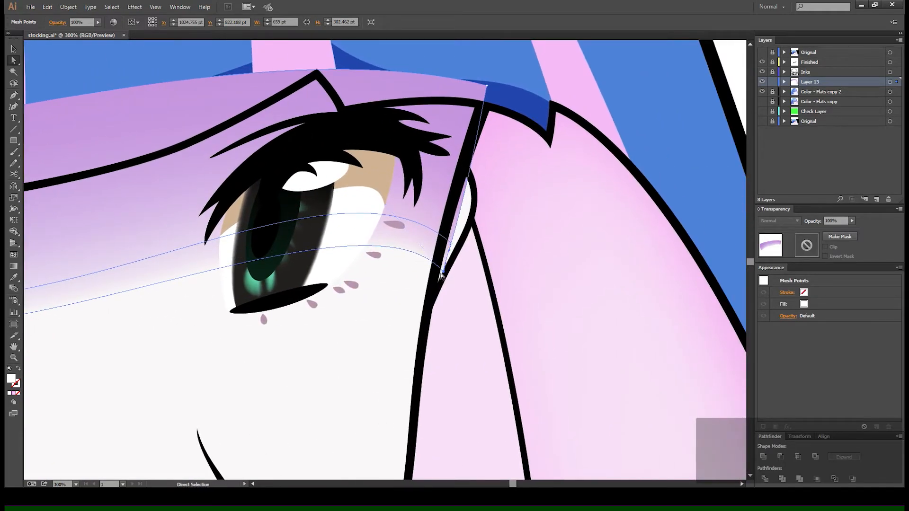
scroll(443, 275, "down", 2)
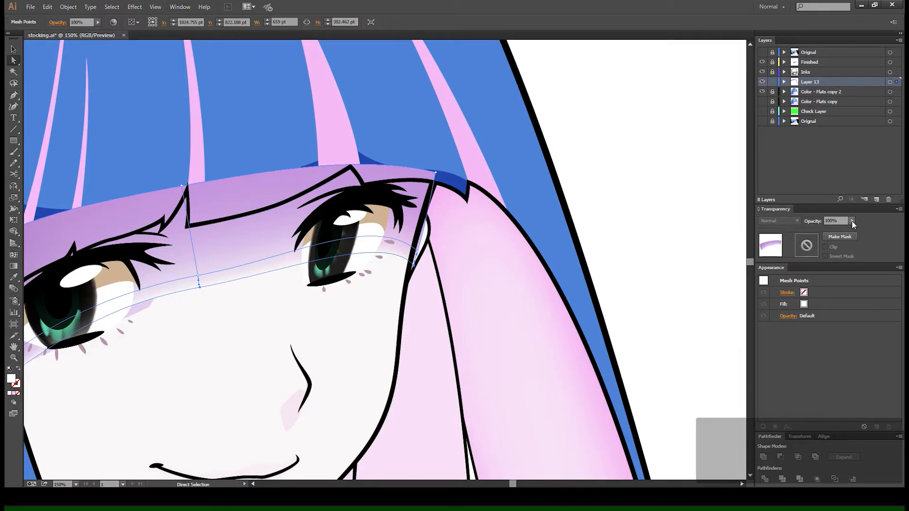
left_click_drag(851, 221, 850, 221)
key("Return")
left_click(263, 329)
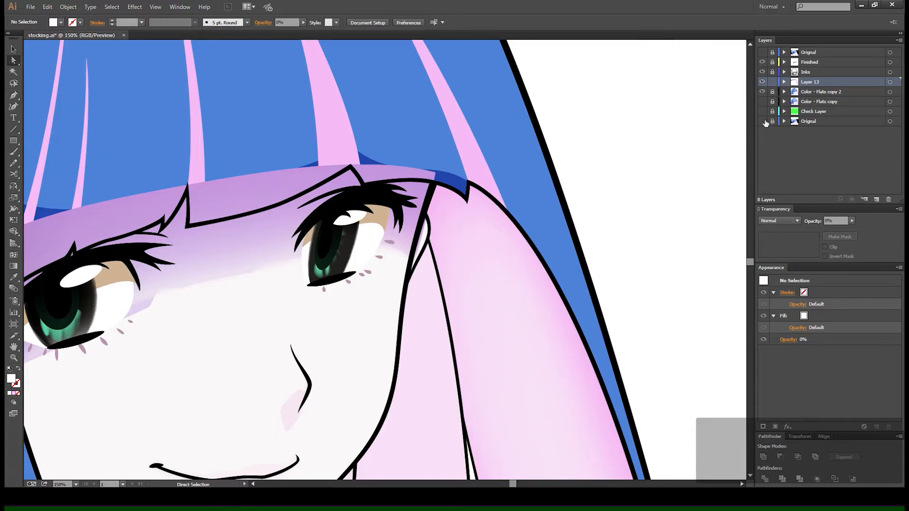
Hide and redisplay the Color - Flats copy 2 layer to compare the mesh with and without the flats beneath.
left_click_drag(554, 172, 572, 176)
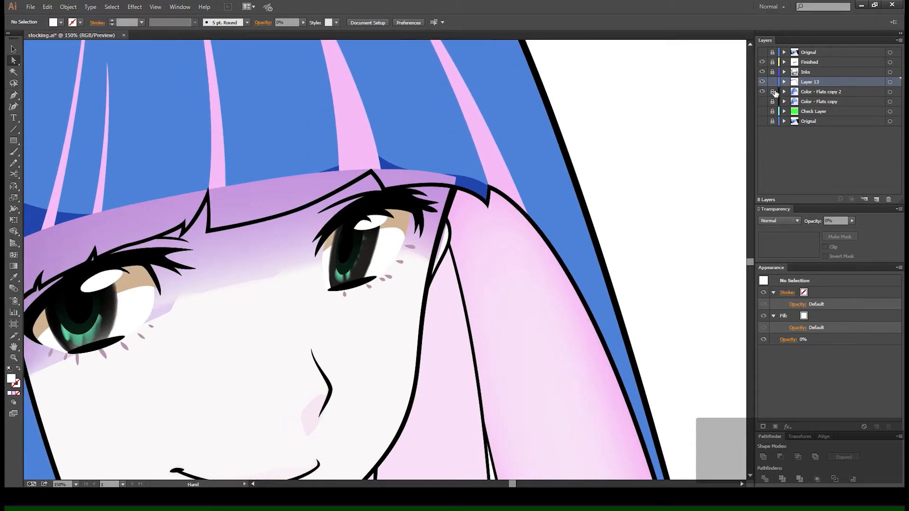
left_click(761, 91)
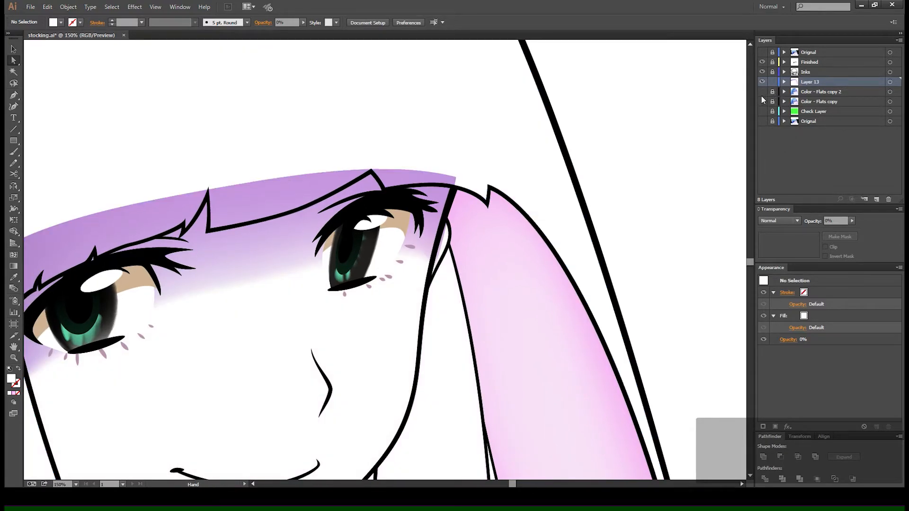
left_click(762, 93)
left_click_drag(506, 220, 580, 198)
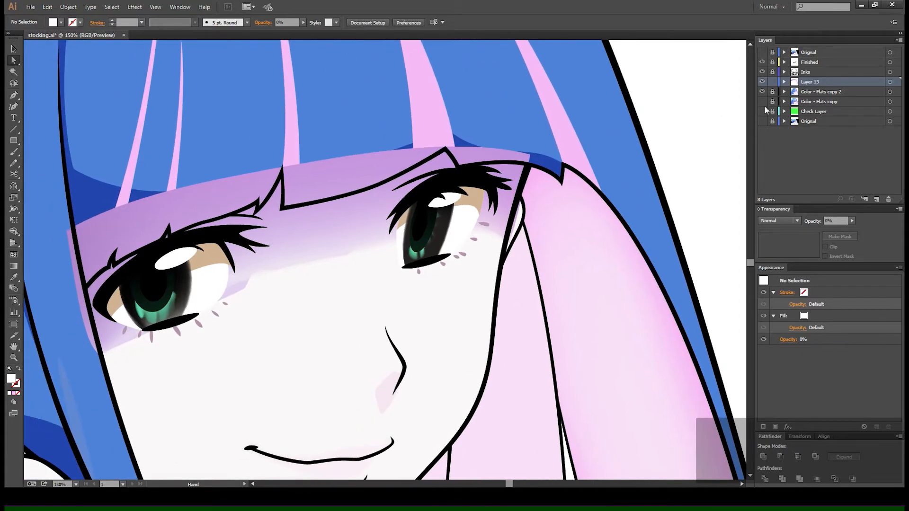
Check the contents of Layer 13 and rename the layer as mesh.
left_click(783, 82)
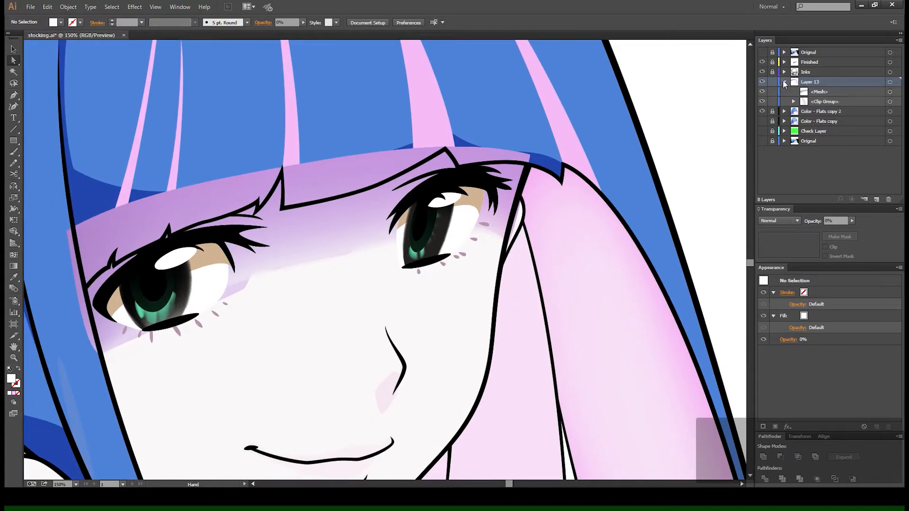
left_click(781, 81)
double_click(809, 80)
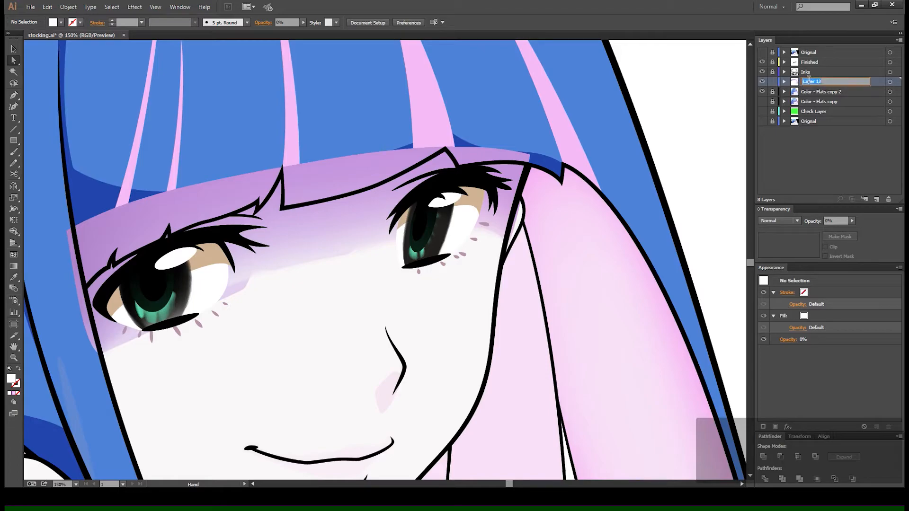
type("mesh")
key("Return")
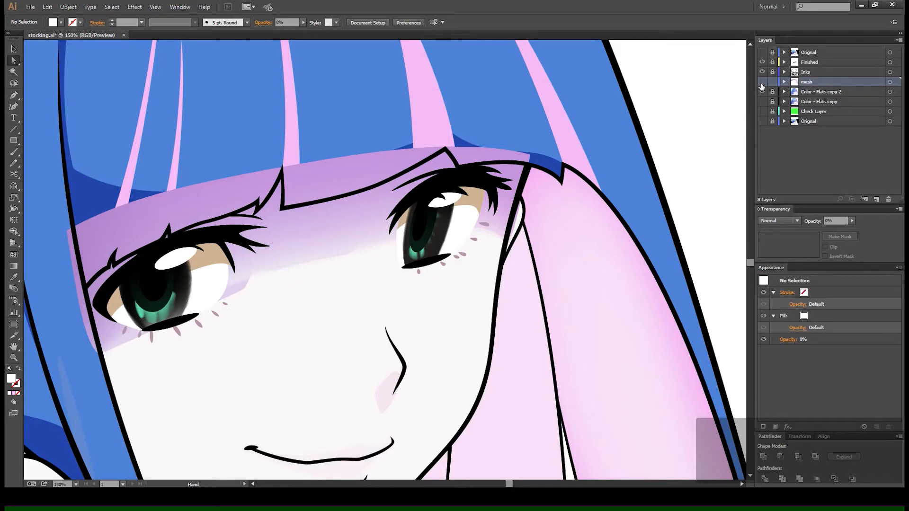
Temporarily hide the mesh layer and unlock Color - Flats copy 2 to delete its flat lavender forehead shadow.
left_click(762, 82)
left_click(840, 91)
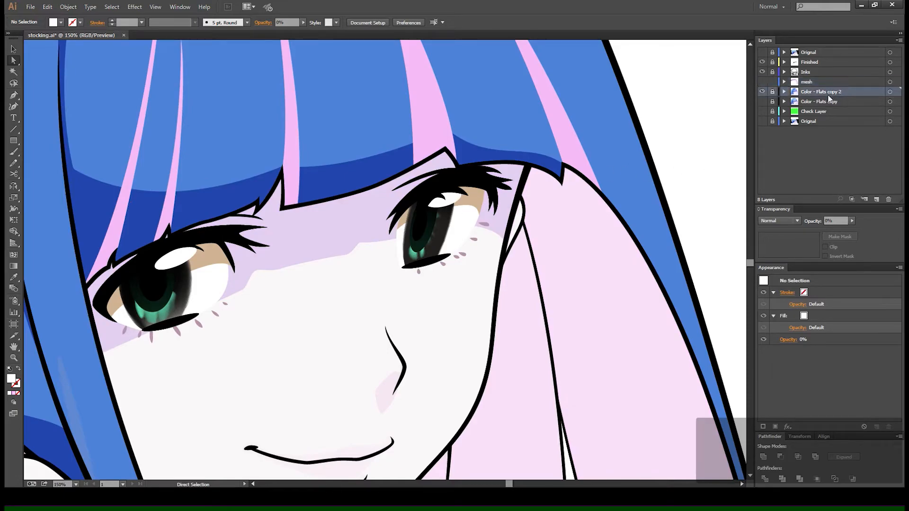
left_click(771, 91)
key("v")
left_click(350, 232)
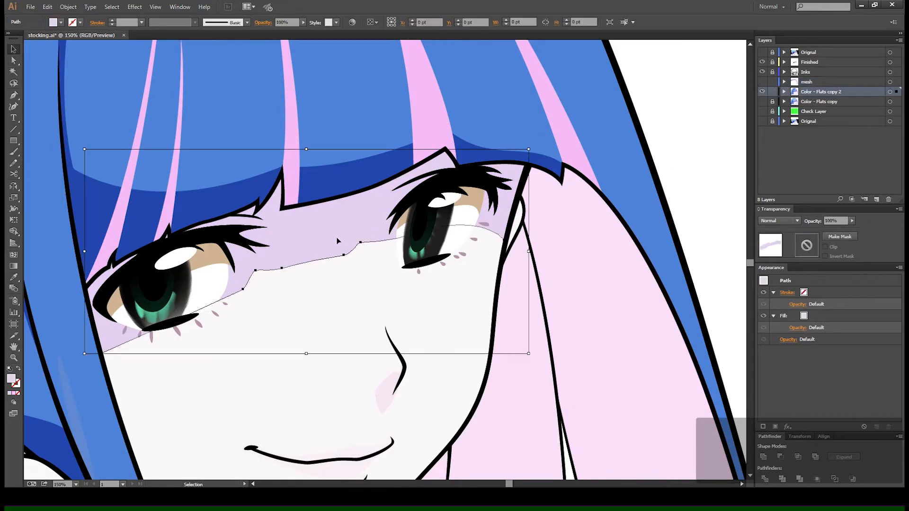
key("Delete")
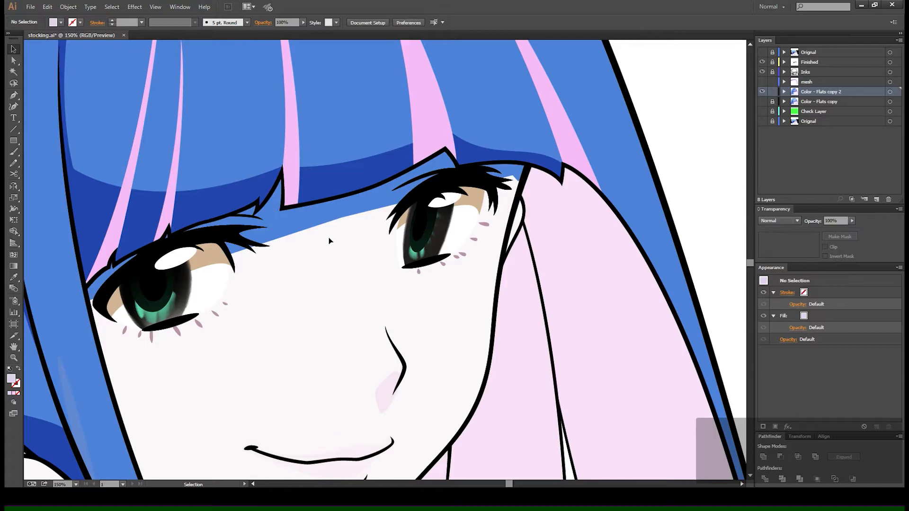
left_click(772, 92)
left_click(762, 82)
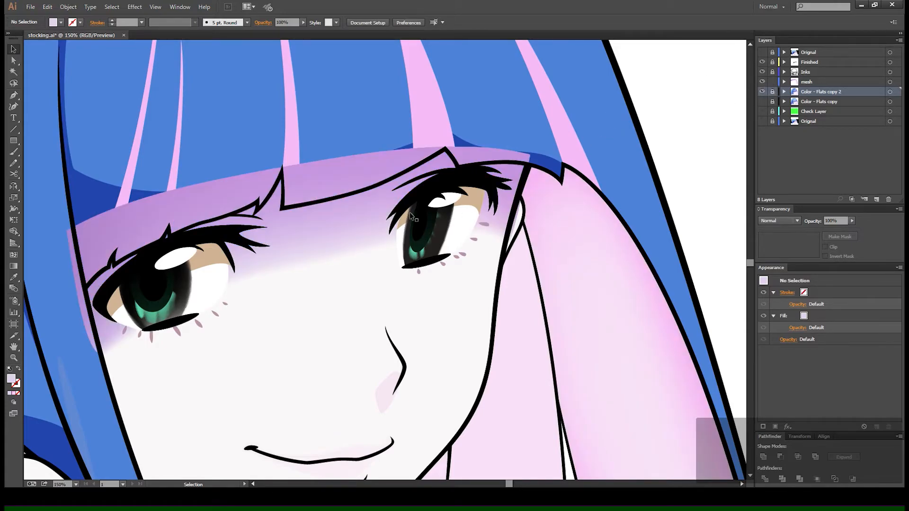
Examine how the mesh's lower edge blends into the flat skin, both up close and across the whole portrait.
key("space")
left_click_drag(452, 244, 507, 187)
key("z")
left_click_drag(332, 176, 399, 232)
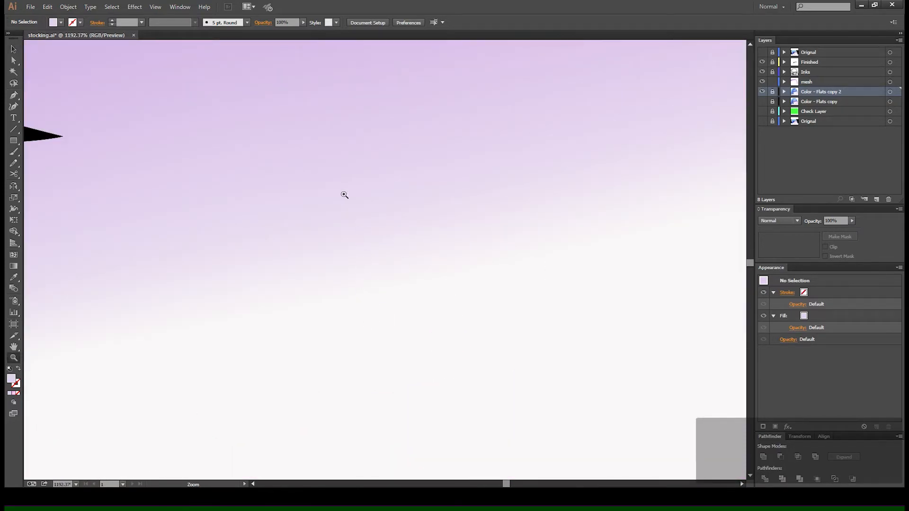
key("v")
key("ctrl+0")
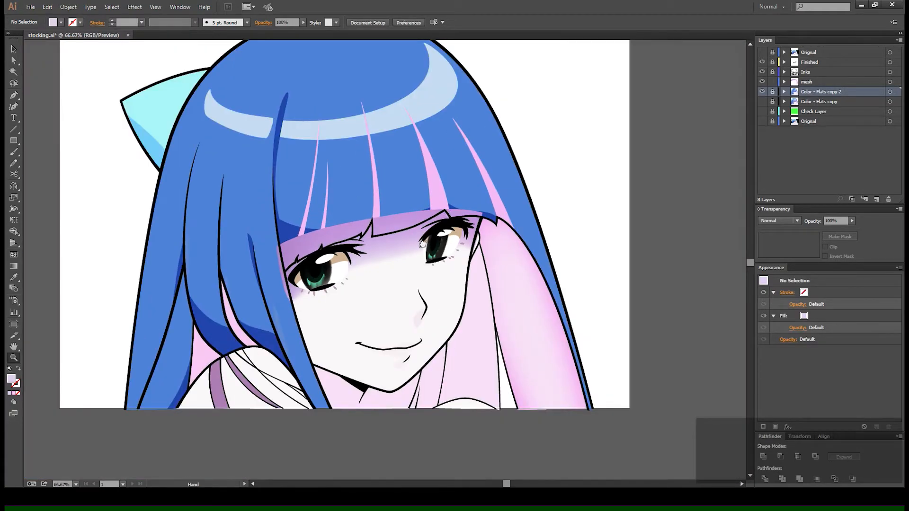
key("space")
left_click_drag(423, 244, 347, 227)
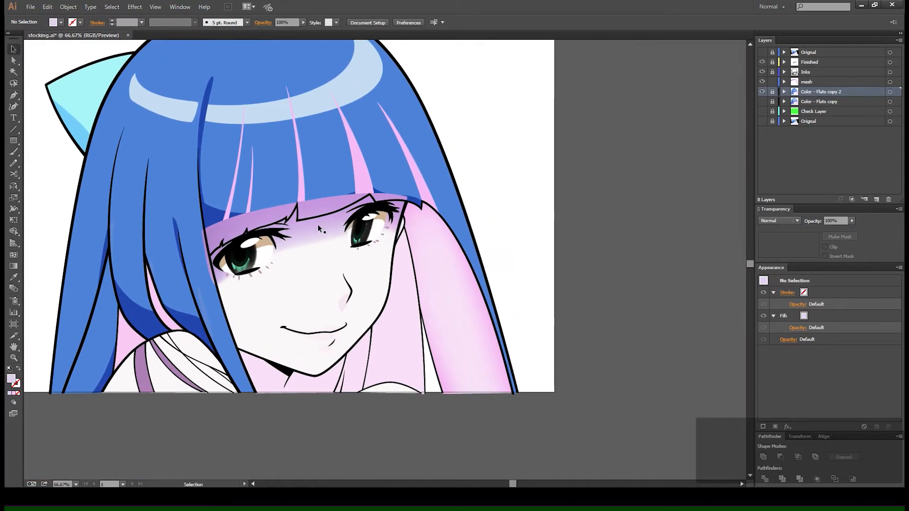
Show the lower Original layer and hide the Color - Flats copy 2 layer.
left_click(761, 121)
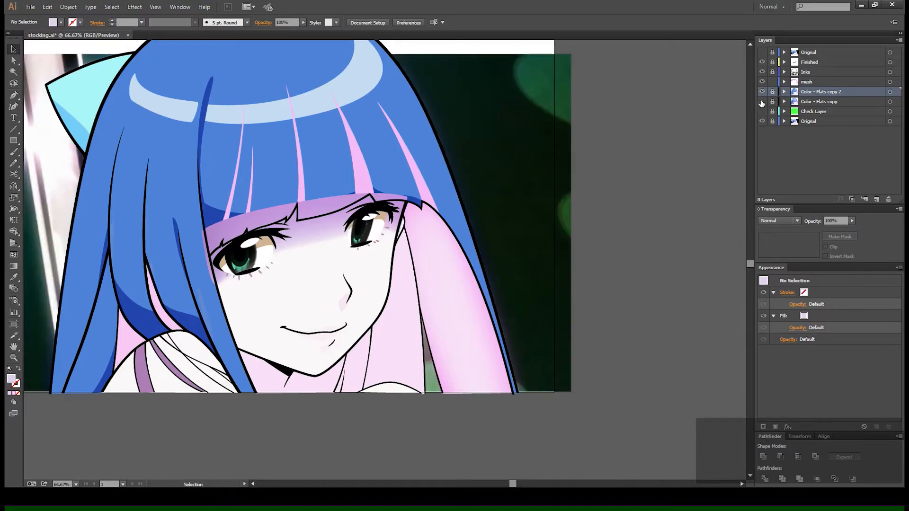
left_click(762, 91, "ctrl")
key("z")
left_click_drag(268, 253, 411, 315)
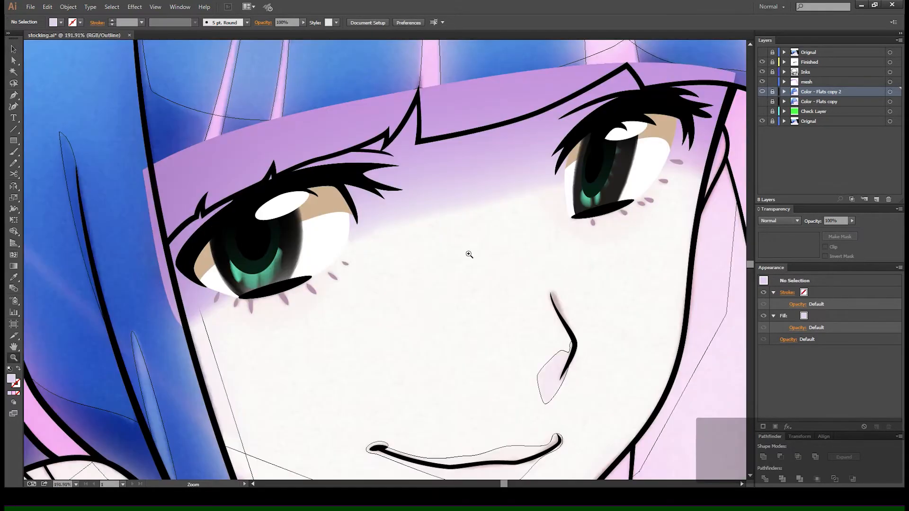
left_click_drag(571, 134, 409, 147)
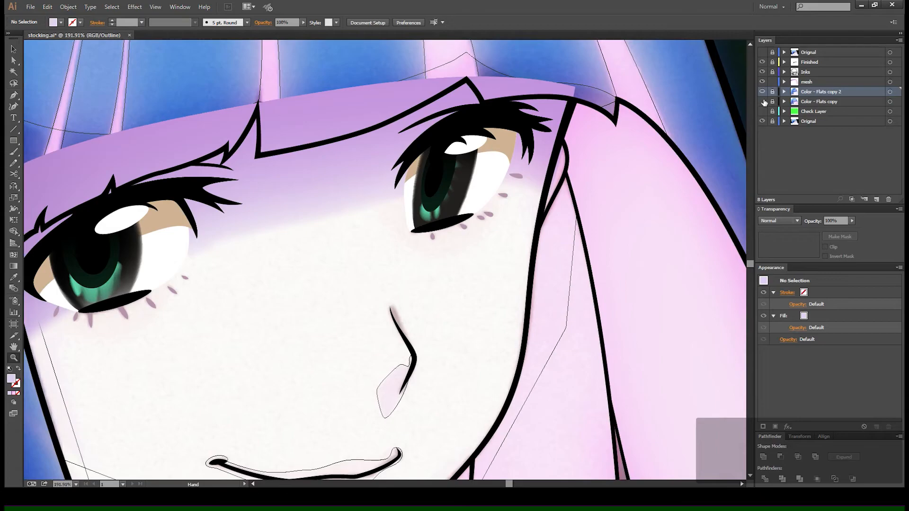
left_click(762, 91)
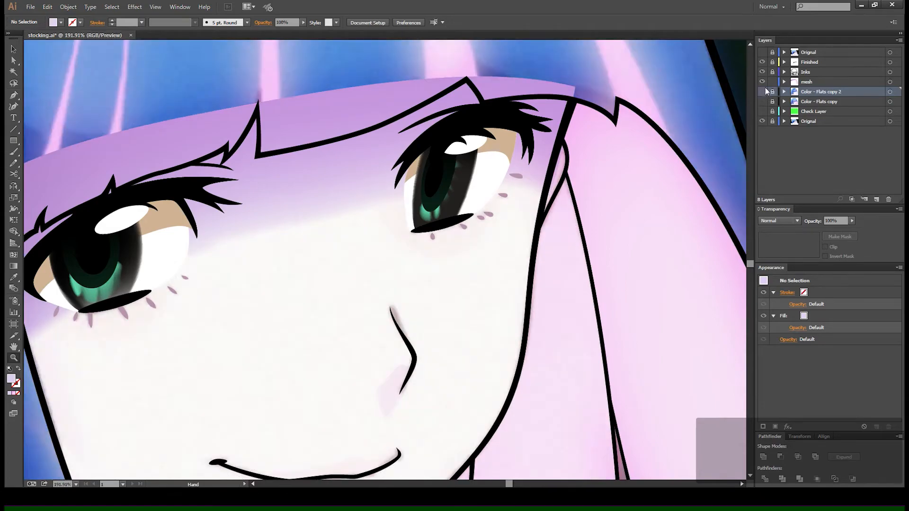
Switch the mesh layer to outline view and add three cross lines to the forehead mesh beside the left eye's inner corner.
left_click(762, 82, "ctrl")
left_click_drag(297, 214, 417, 245)
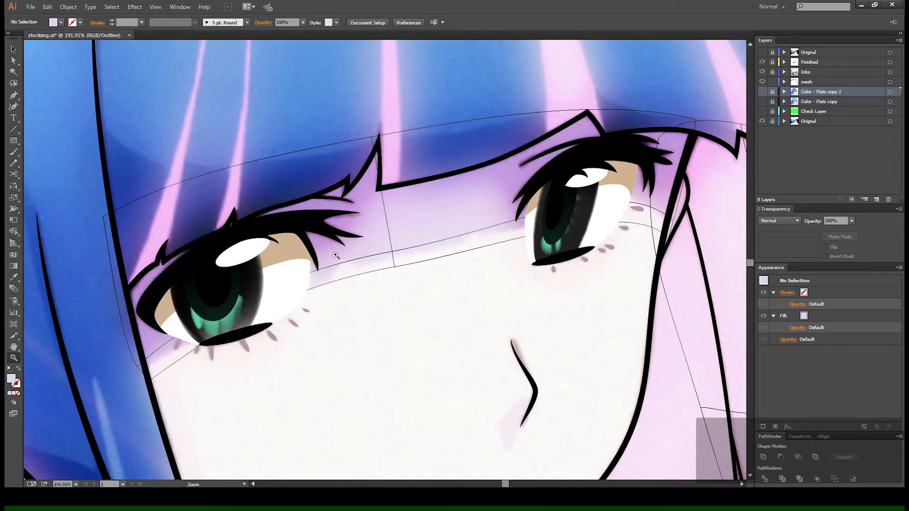
left_click_drag(373, 266, 233, 315)
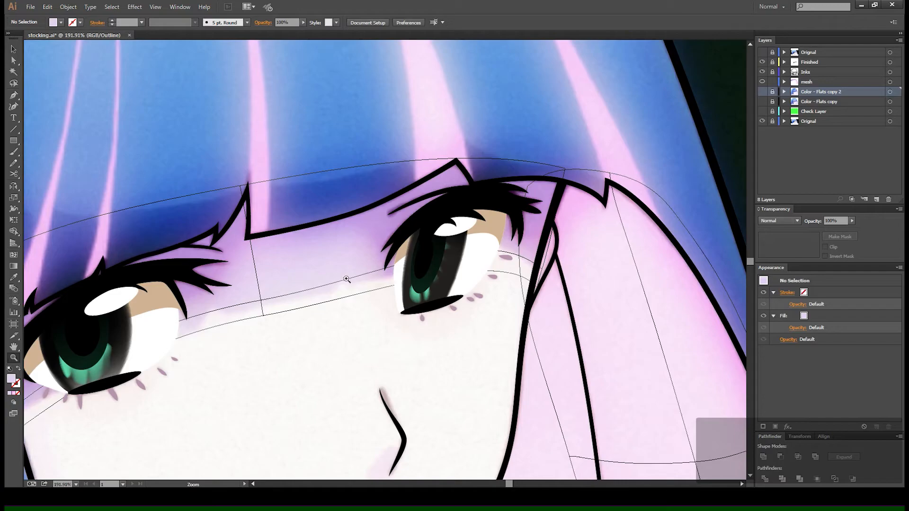
left_click_drag(234, 316, 268, 328)
key("u")
left_click(252, 325)
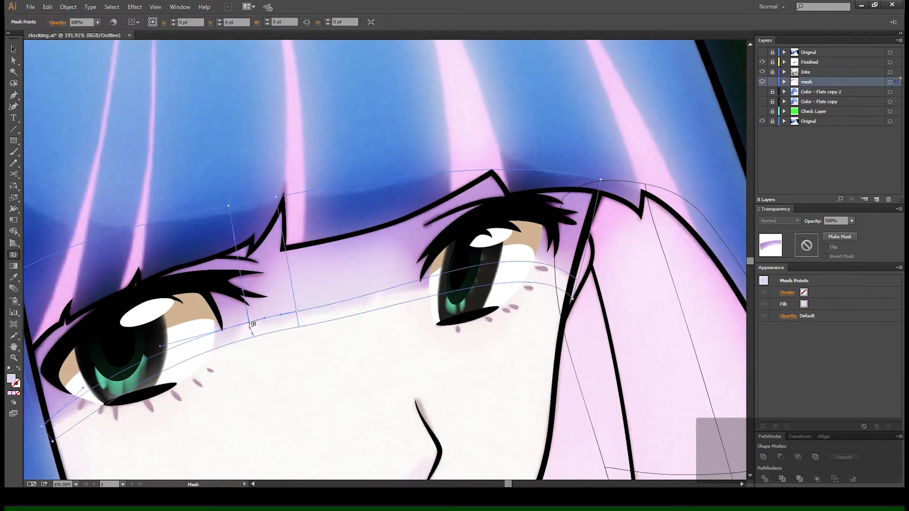
key("a")
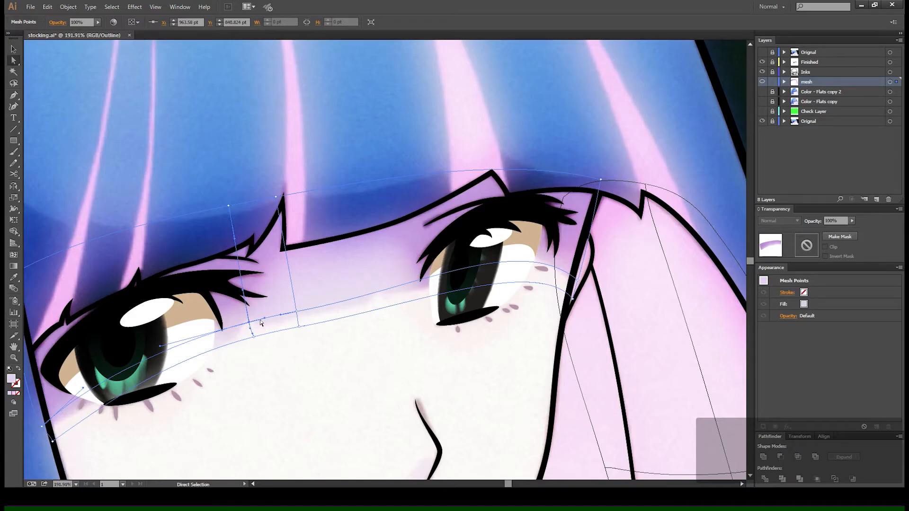
key("u")
left_click(273, 318)
left_click(216, 332)
Reshape the mesh's lower edge beside the left eye to follow the original shadow's dip, and return the mesh layer to preview.
key("a")
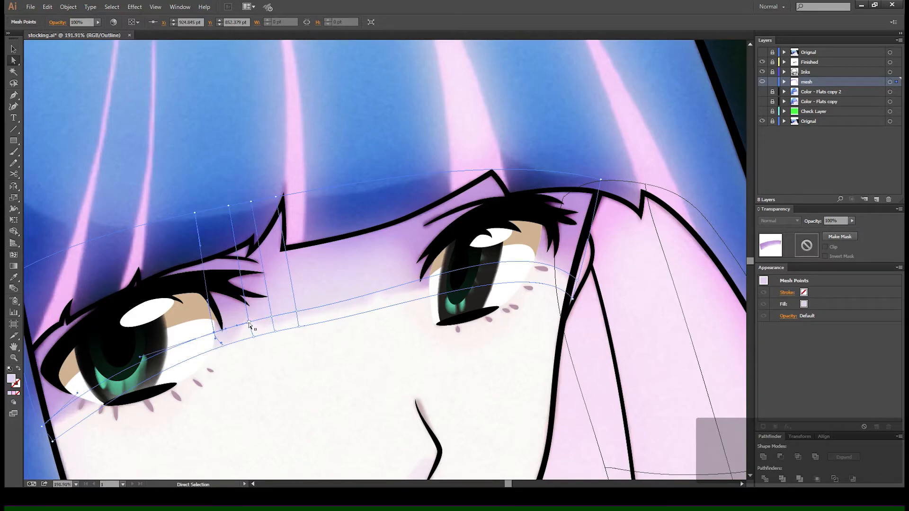
left_click_drag(247, 323, 266, 332)
left_click(224, 347)
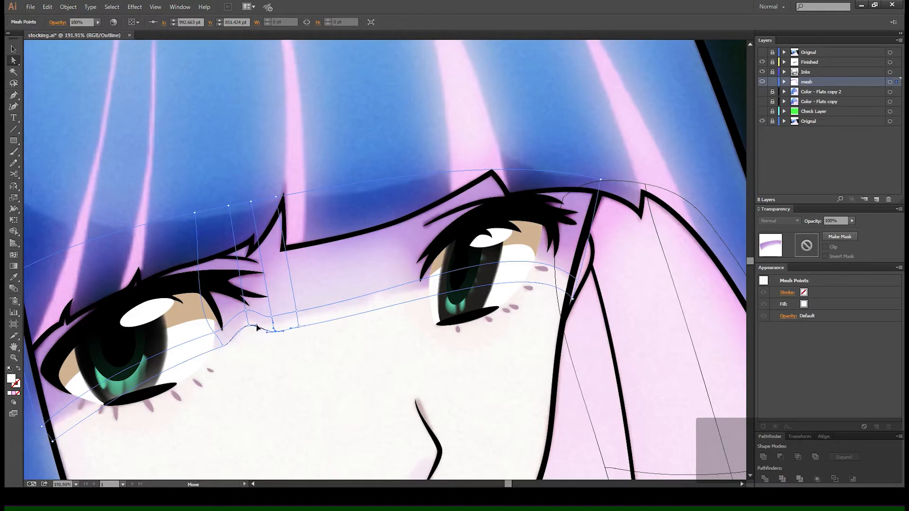
left_click(254, 329)
left_click_drag(251, 328, 252, 326)
left_click(251, 326)
left_click(761, 82, "ctrl")
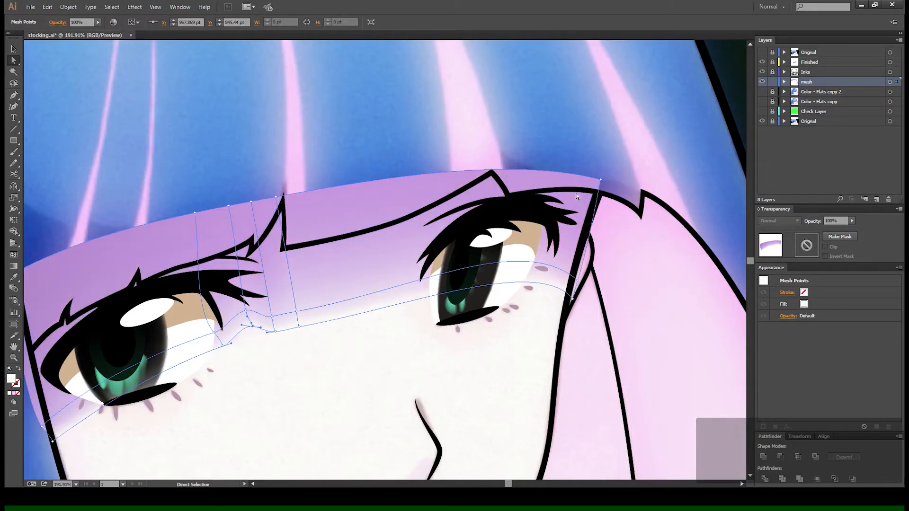
left_click(245, 413)
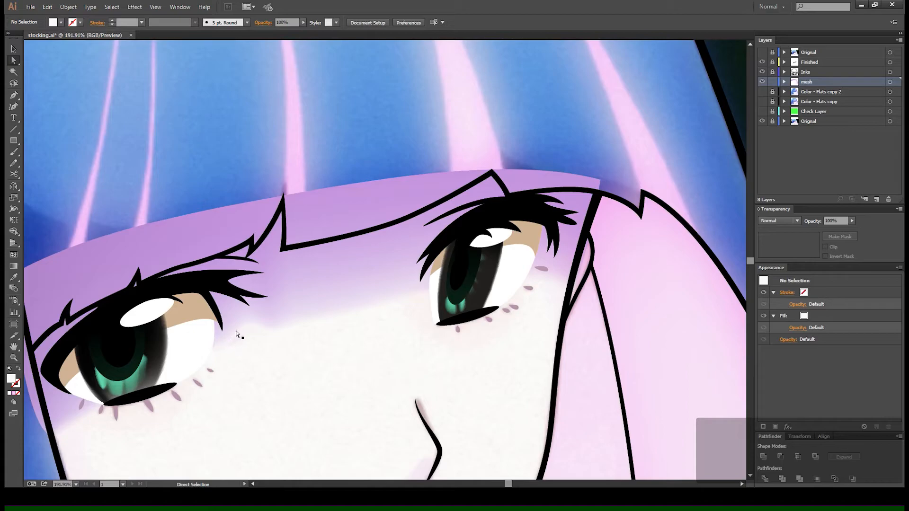
Set the opacity of the new mesh points along the shadow's lower edge to 0%.
left_click(251, 326)
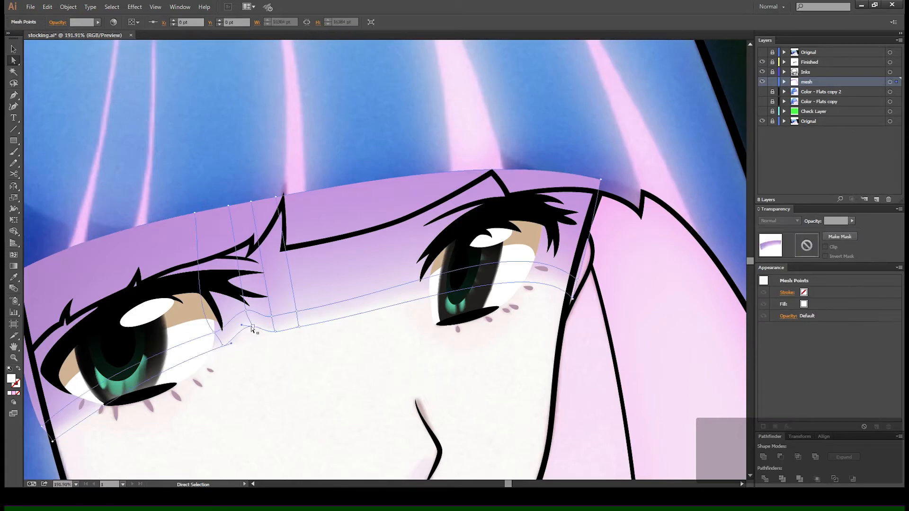
left_click(251, 327)
left_click(274, 331, "shift")
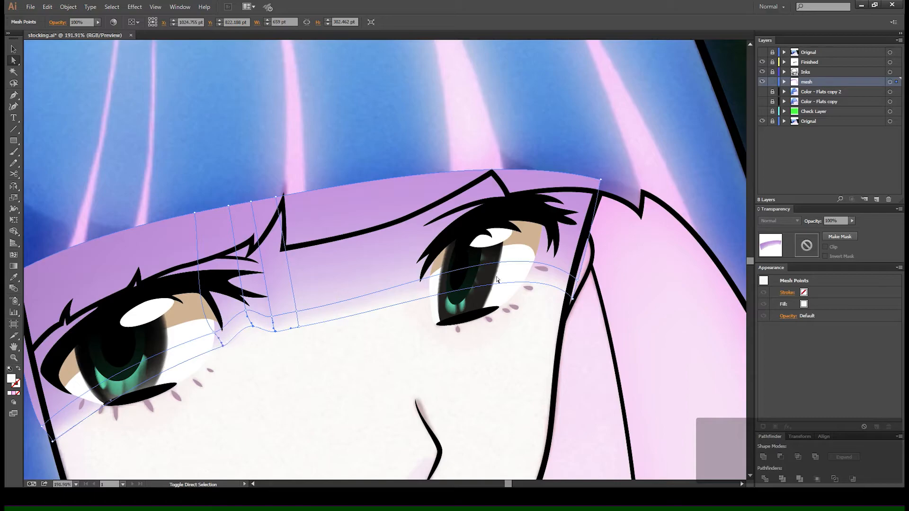
left_click(839, 219)
type("0")
key("Return")
left_click(368, 370)
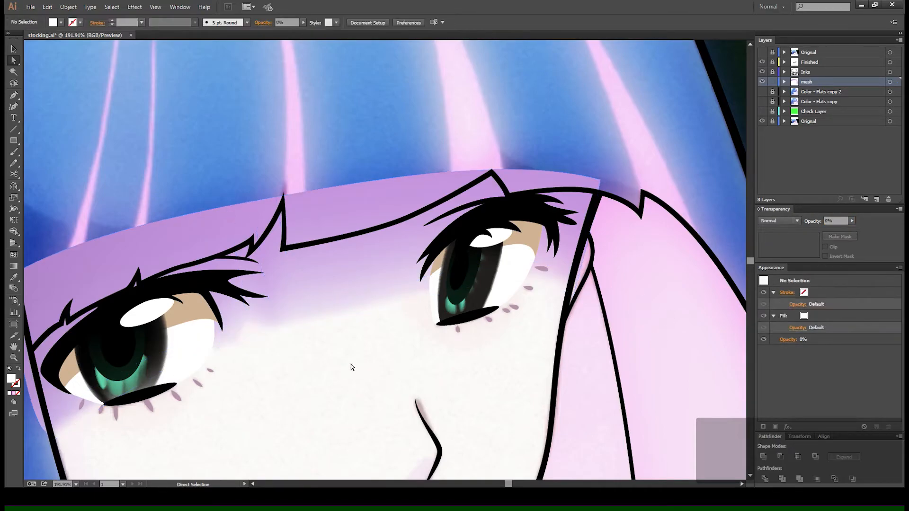
Check the opacity of the lower-edge and inner mesh points beside the left eye.
left_click(253, 326)
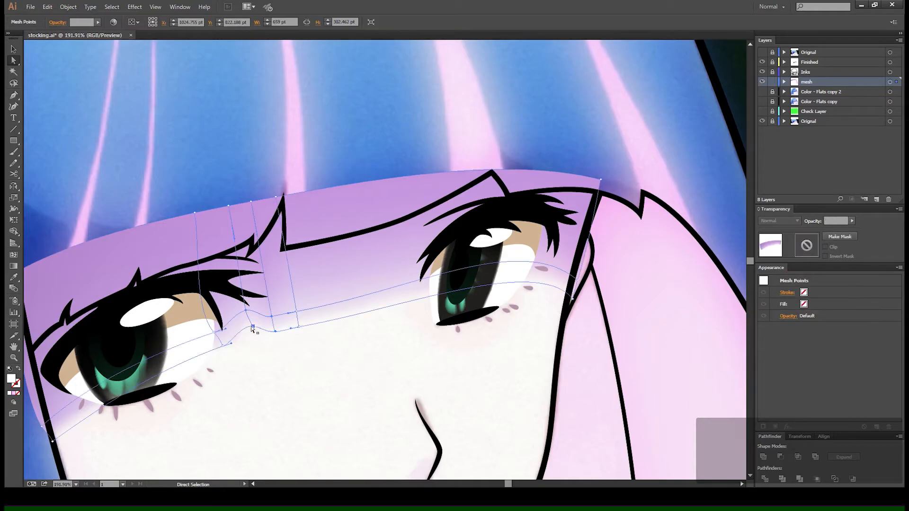
left_click(253, 327)
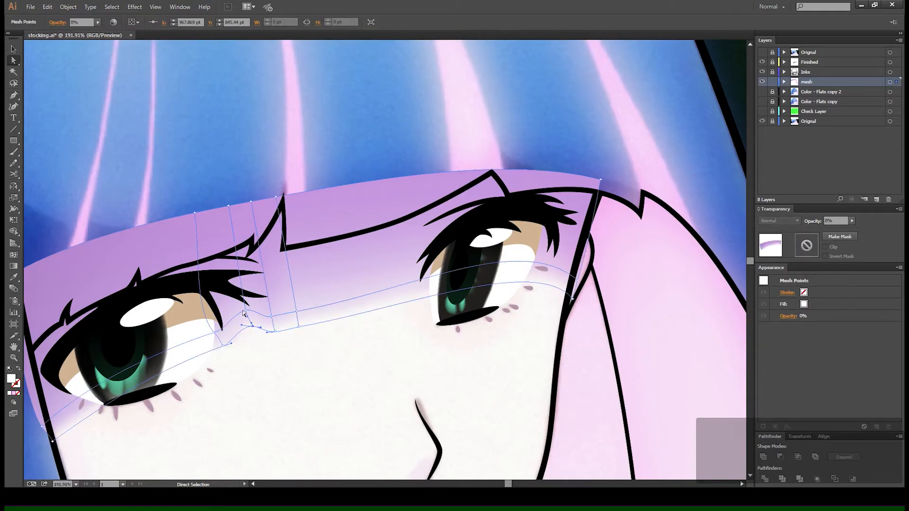
left_click(246, 312)
left_click(264, 362)
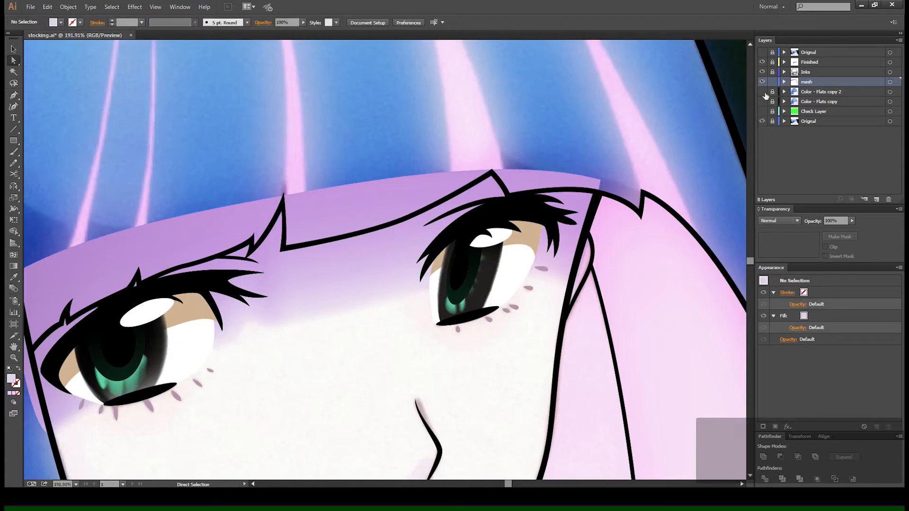
Show the Color - Flats copy 2 layer and examine how the reshaped mesh edge blends into the flat skin.
left_click(763, 91)
left_click_drag(410, 336, 551, 258)
left_click_drag(415, 229, 361, 263)
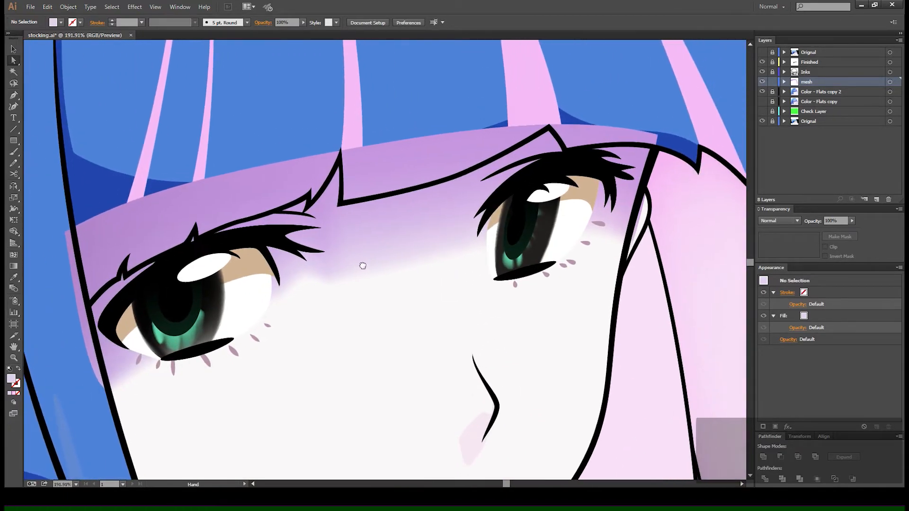
left_click(325, 268)
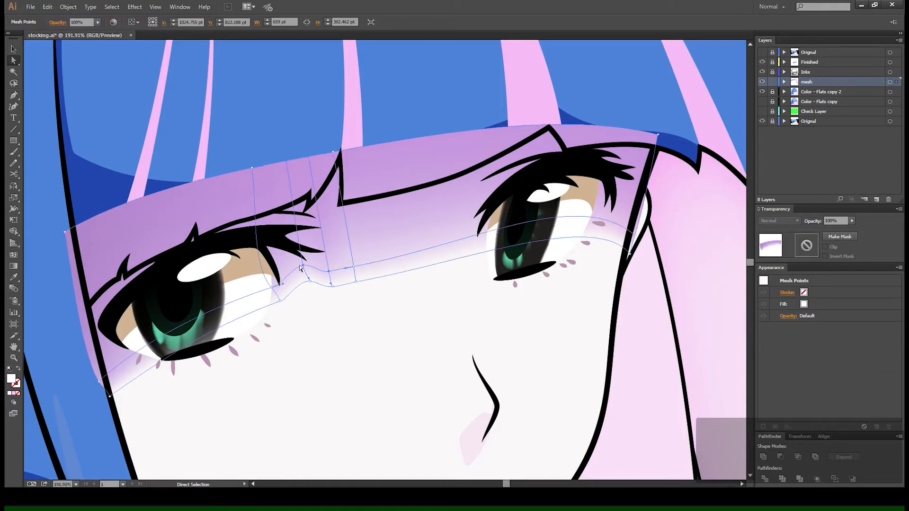
left_click_drag(343, 273, 240, 286)
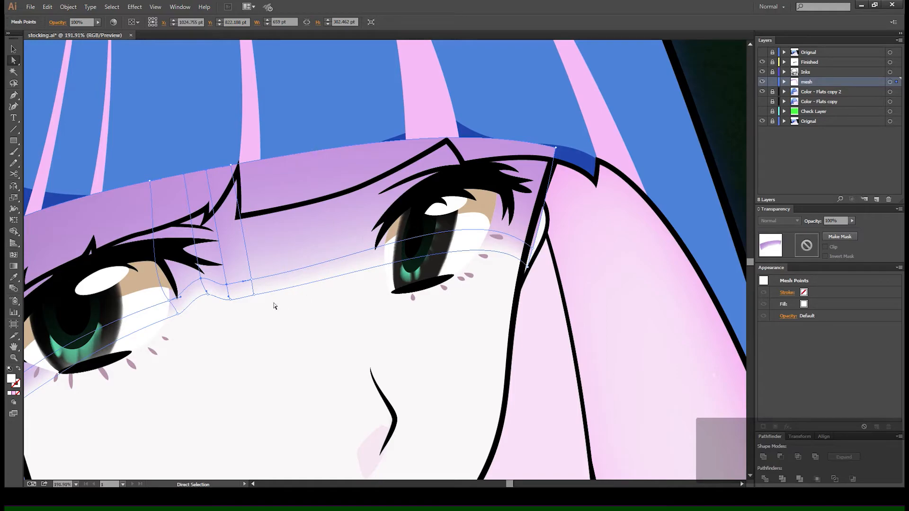
left_click_drag(242, 292, 313, 344)
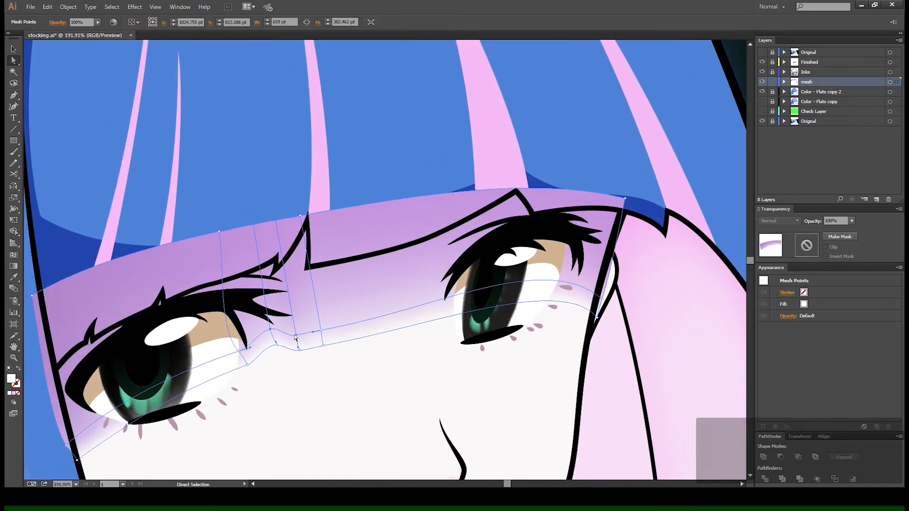
scroll(361, 291, "right", 5)
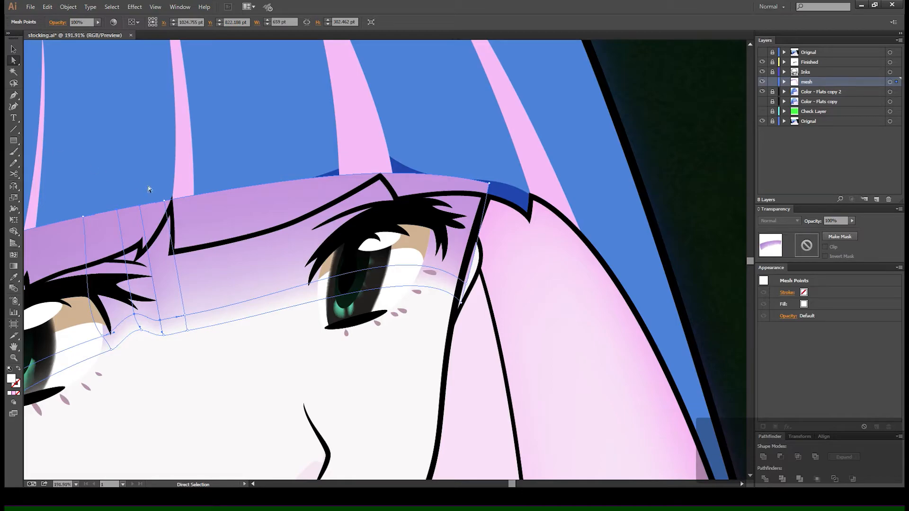
left_click_drag(302, 256, 535, 248)
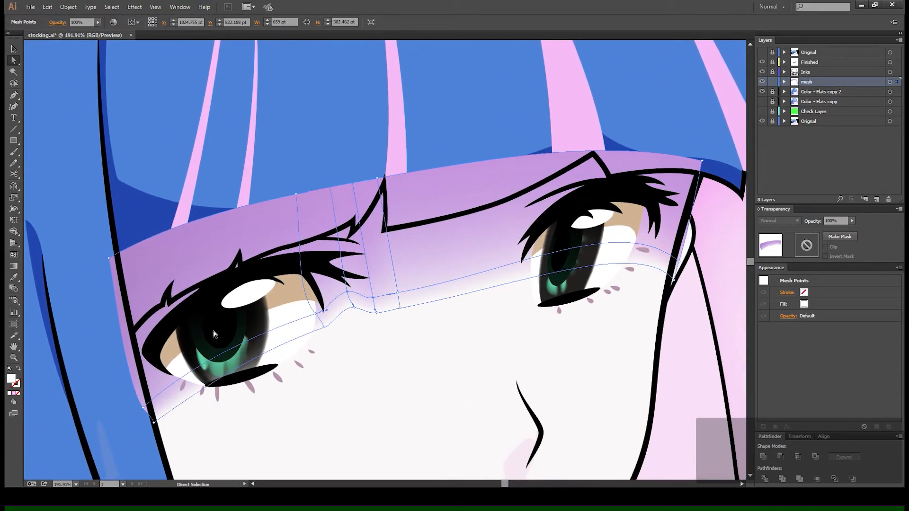
left_click_drag(137, 367, 125, 343)
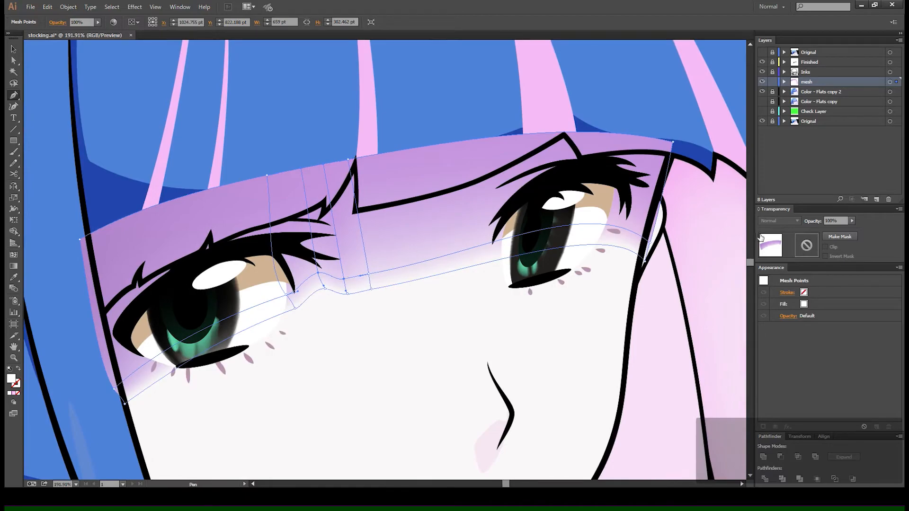
Compare the forehead mesh with the flats and the original by toggling layer visibility, and inspect where it overlaps the hair.
left_click(762, 82)
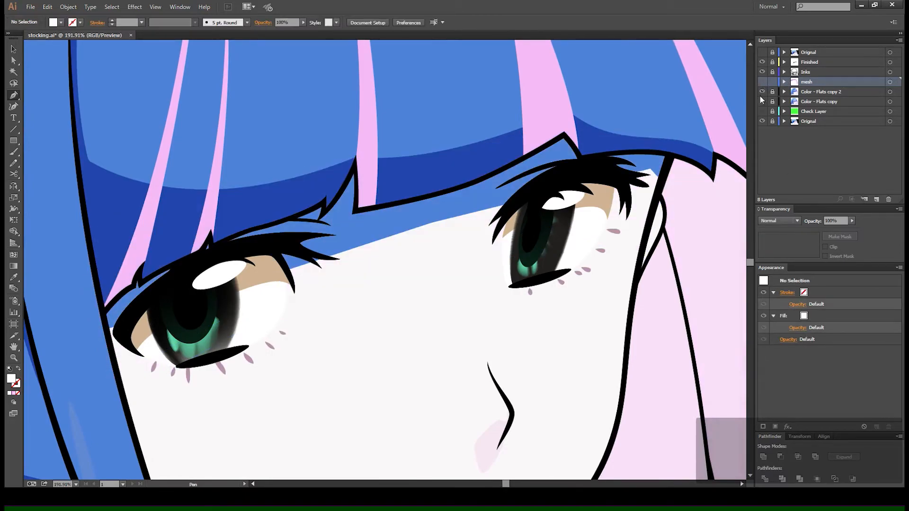
left_click(762, 83)
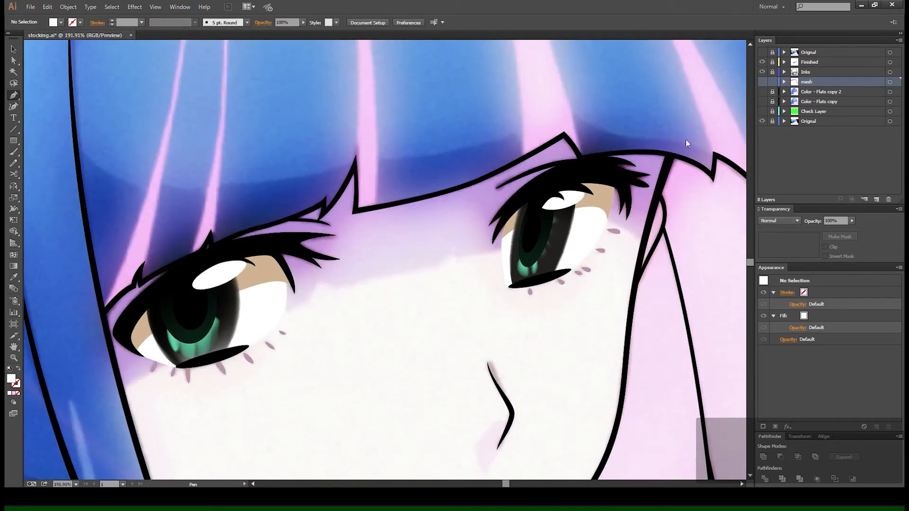
left_click(761, 91)
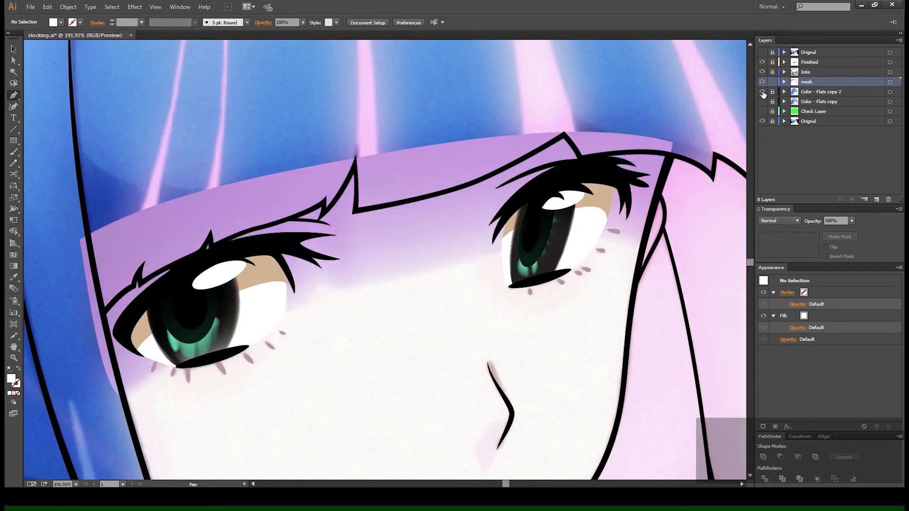
left_click_drag(196, 336, 275, 290)
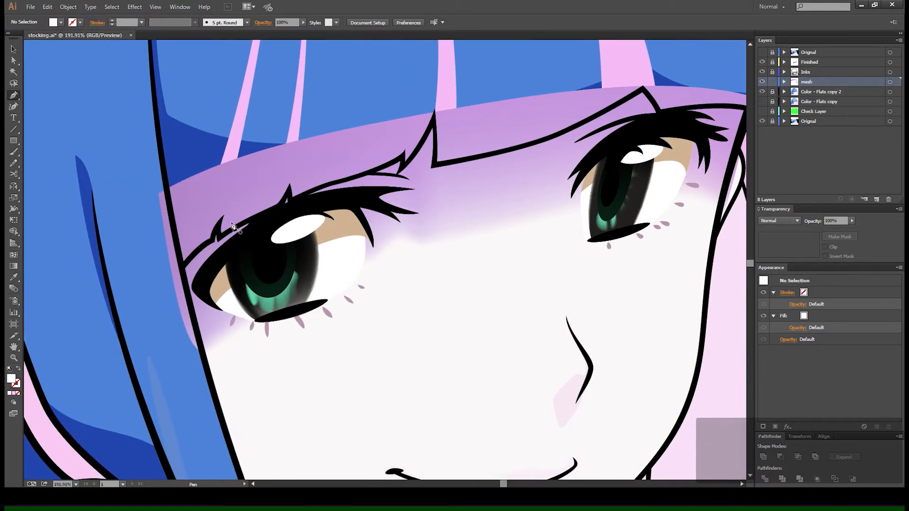
left_click_drag(512, 123, 250, 165)
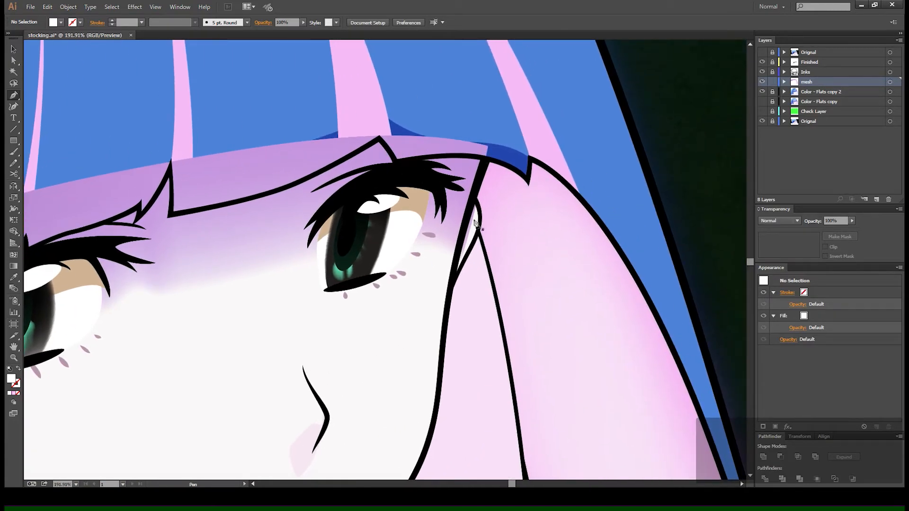
left_click_drag(201, 211, 587, 165)
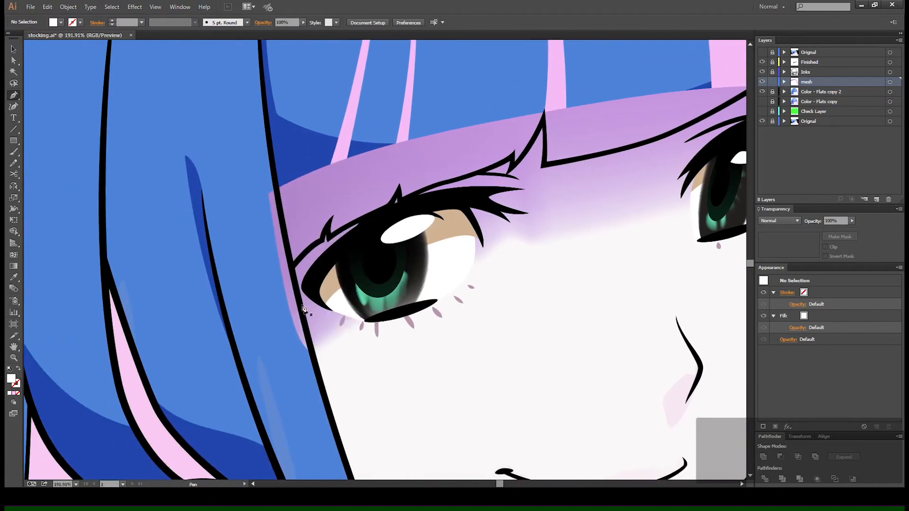
Trace the face edge and the fringe outline above the left eye with the Pen tool, using a green fill.
left_click(316, 372)
left_click_drag(293, 266, 323, 231)
left_click(328, 224)
left_click(329, 238)
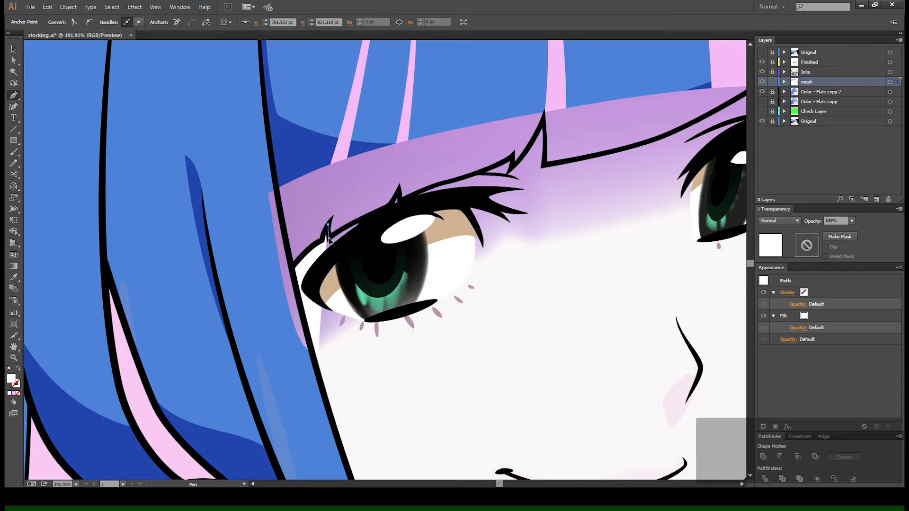
left_click(663, 89)
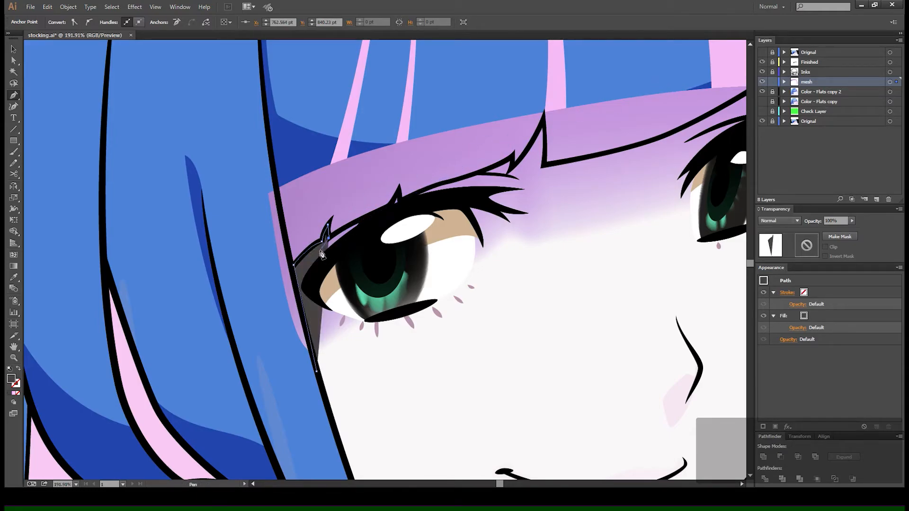
left_click(678, 88)
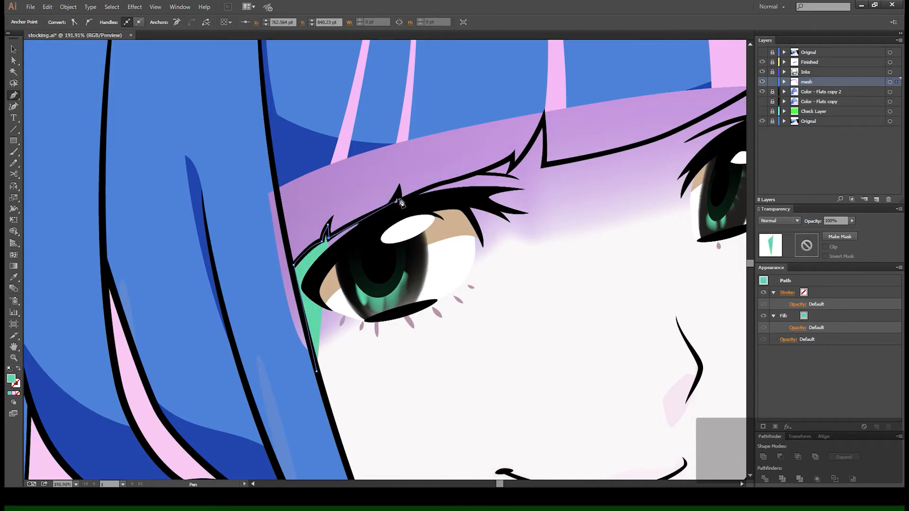
mouse_move(390, 208)
left_mouse_down()
mouse_move(409, 204)
mouse_move(392, 201)
left_mouse_up()
left_click(397, 187)
left_click(400, 200)
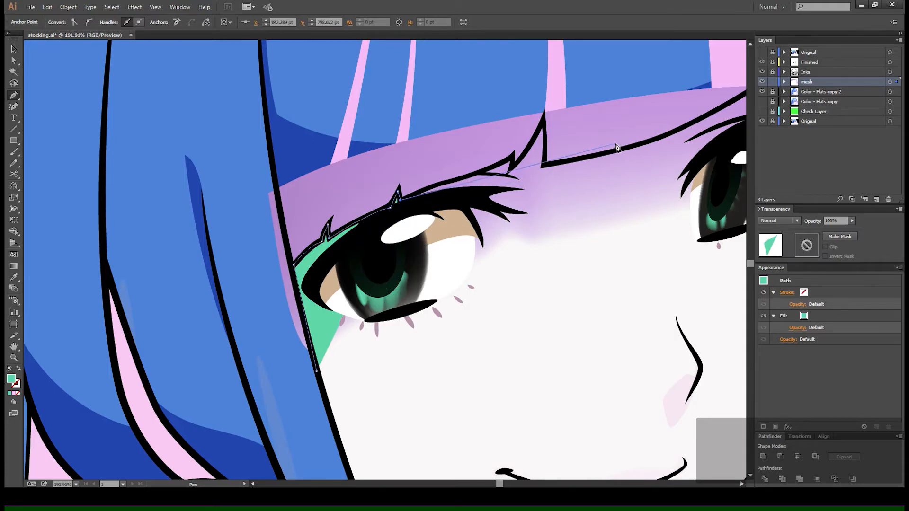
Toggle the visibility of the Inks and Finished layers to check which linework covers the green shape.
left_click(762, 72)
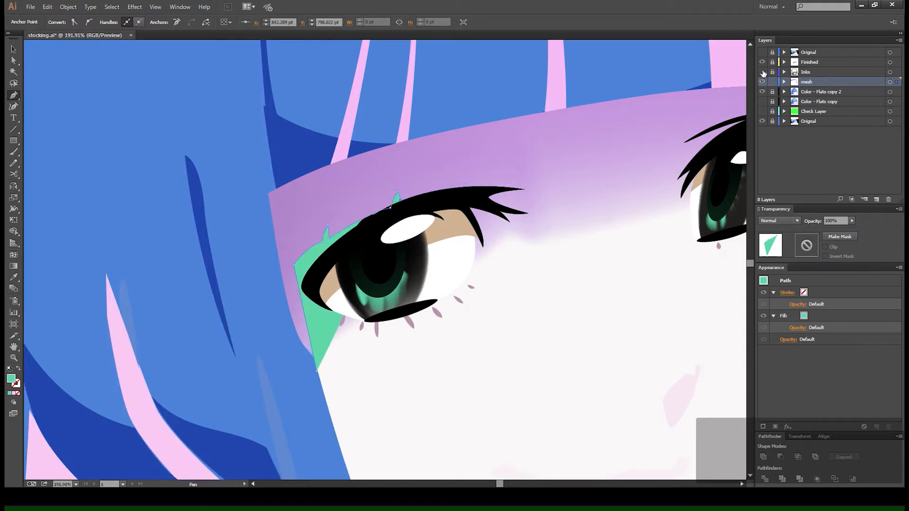
left_click(762, 72)
left_click(762, 62)
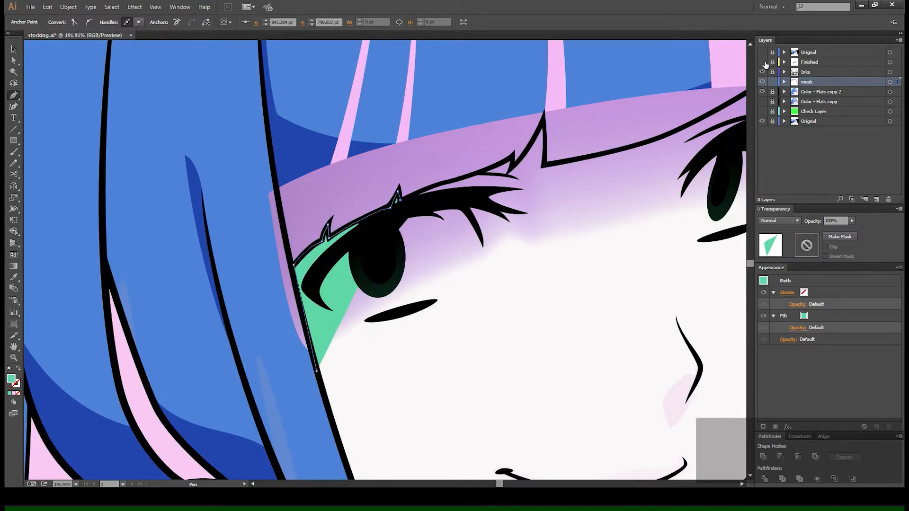
left_click(763, 62)
left_click(763, 63)
left_click(763, 63)
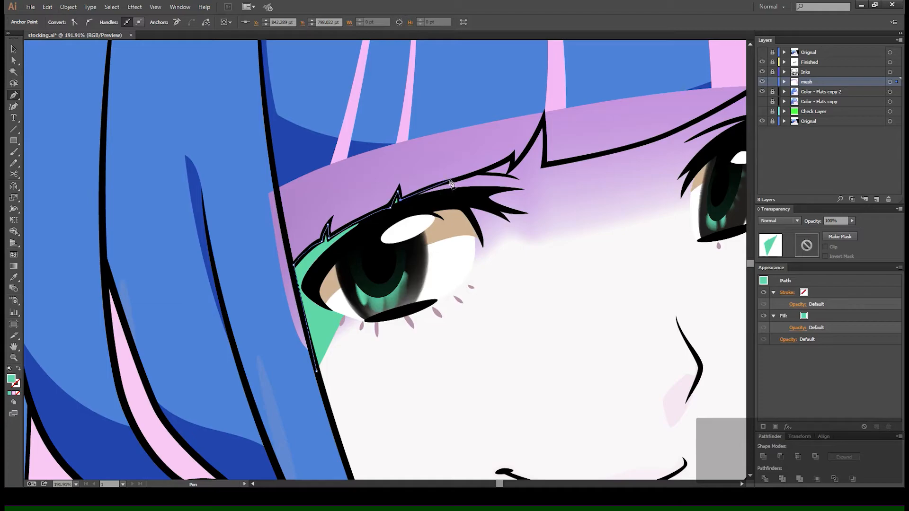
Continue the green Pen tool path along the fringe outline, from above the left eye to the pointed tip above the right eye.
left_click_drag(451, 181, 513, 167)
left_click(513, 165)
left_click_drag(544, 135, 466, 151)
left_click_drag(463, 189, 358, 272)
left_click(459, 214)
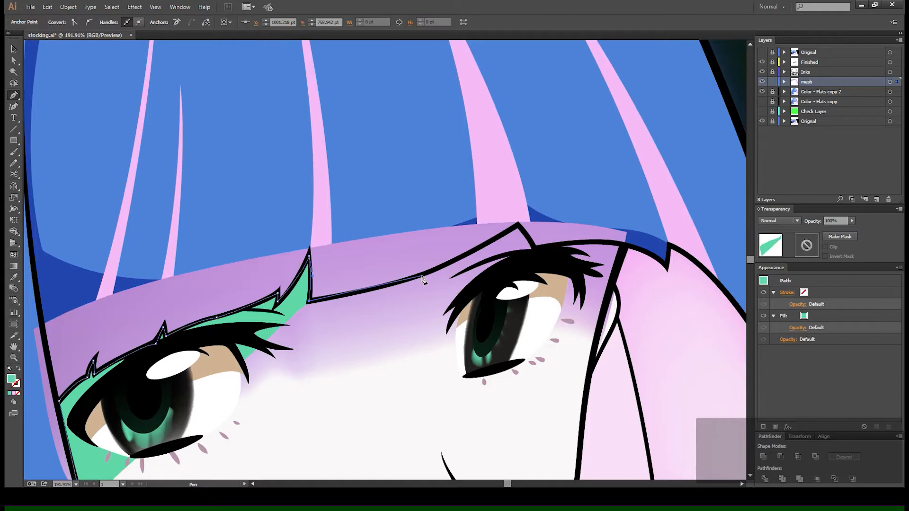
left_click_drag(423, 274, 458, 257)
left_click(458, 258)
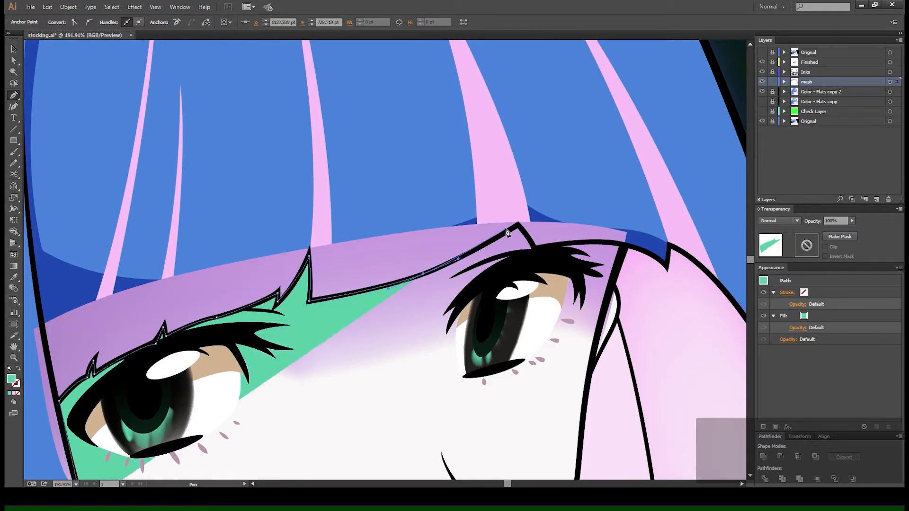
left_click(519, 227)
left_click(518, 225)
Extend the path over the right eye and down the face edge, and close it straight across below the eyes.
left_click_drag(534, 253, 435, 311)
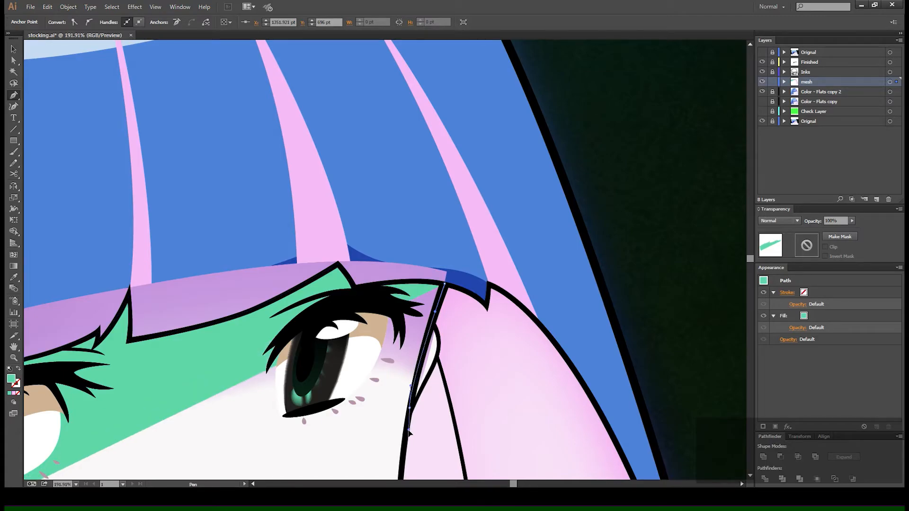
left_click(410, 410)
left_click_drag(406, 418, 446, 265)
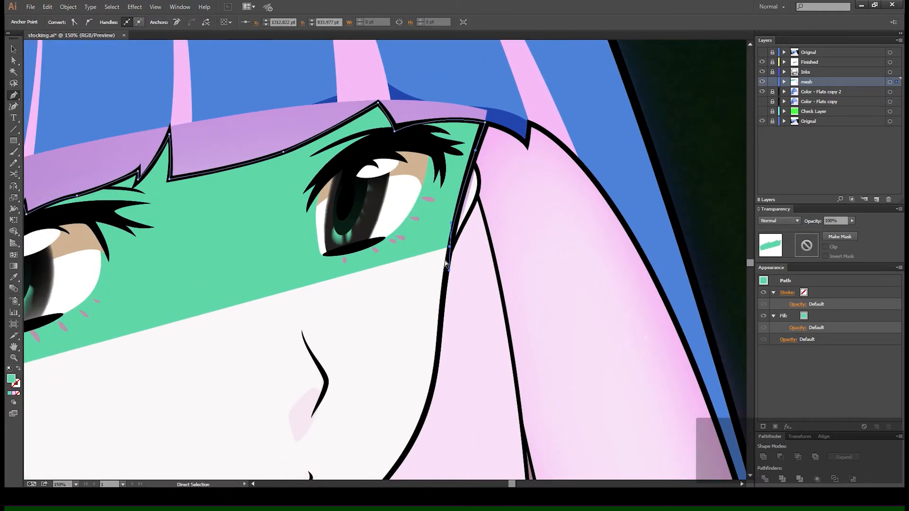
key("ctrl+1")
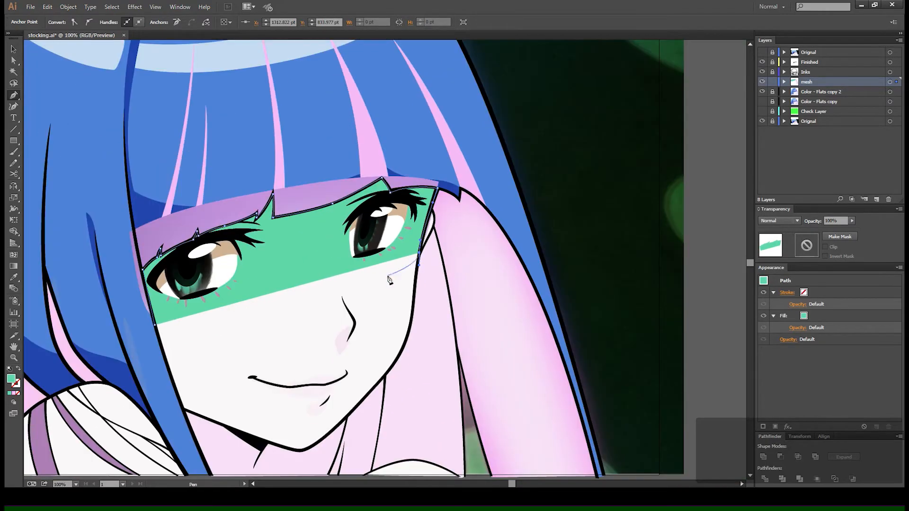
left_click(155, 327)
key("v")
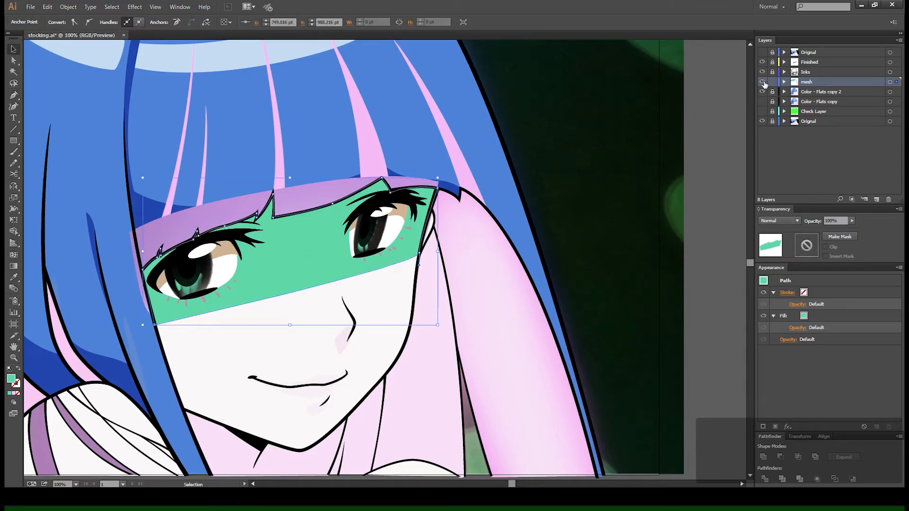
Make a clipping mask from the green face shape and the forehead shadow mesh.
key("ctrl+y")
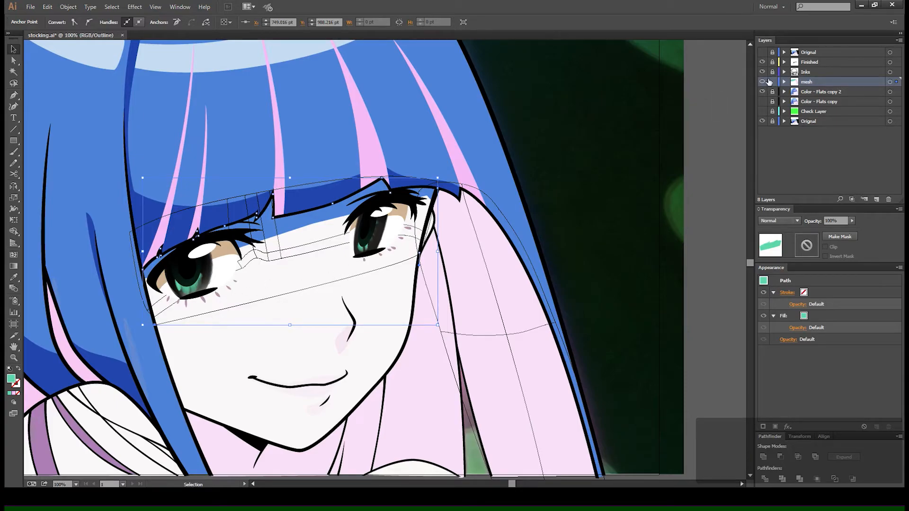
key("ctrl+y")
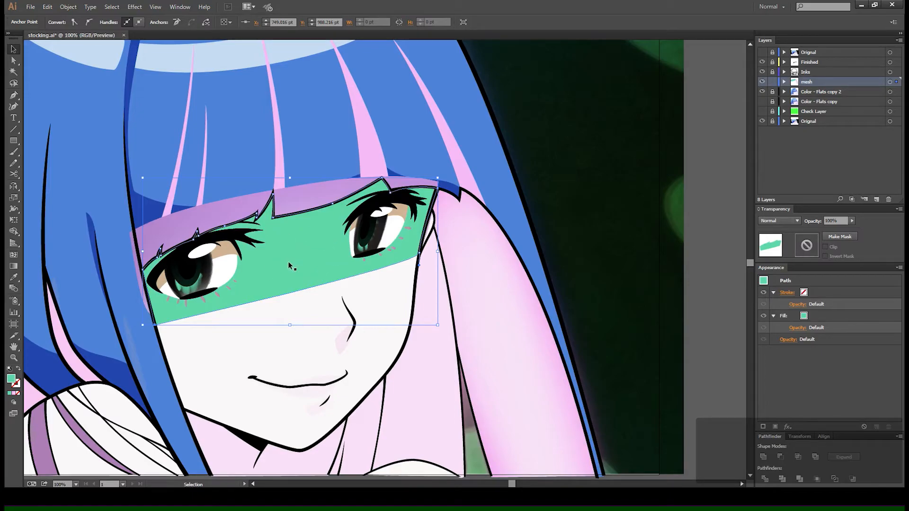
left_click(333, 257)
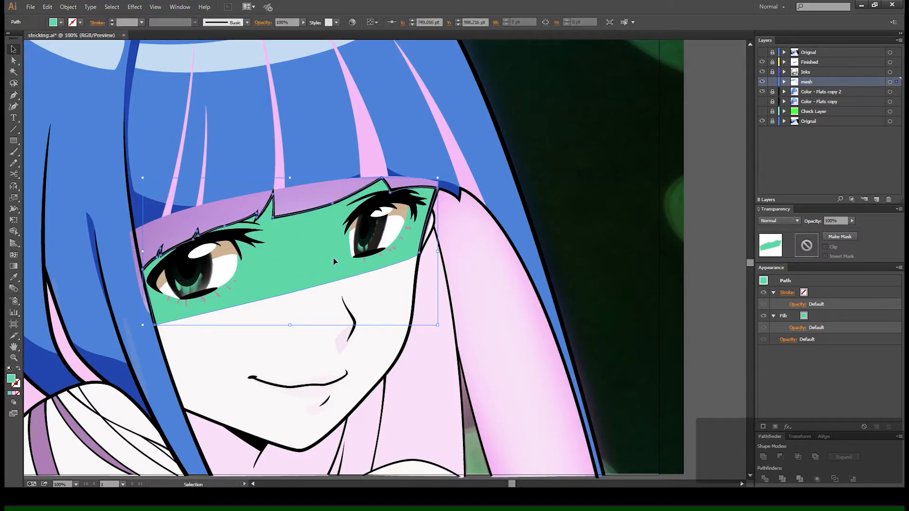
left_click(306, 204, "shift")
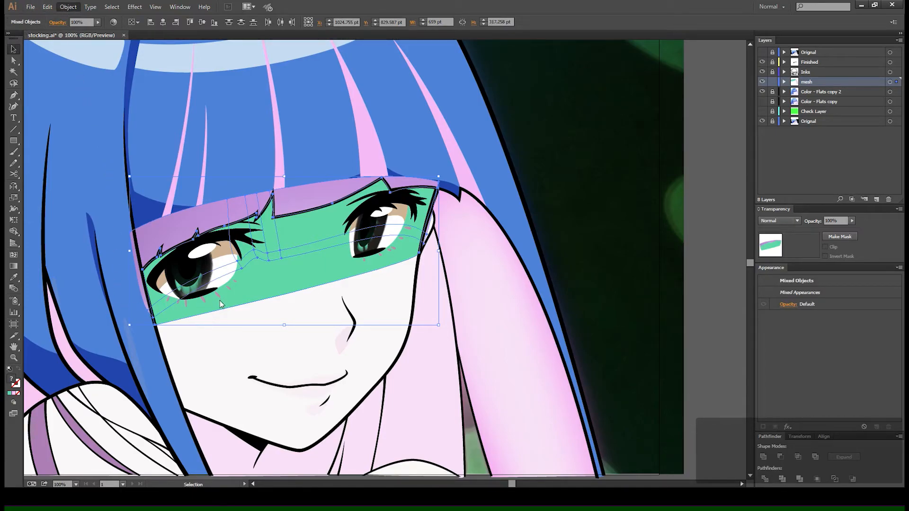
key("ctrl+7")
left_click(544, 121)
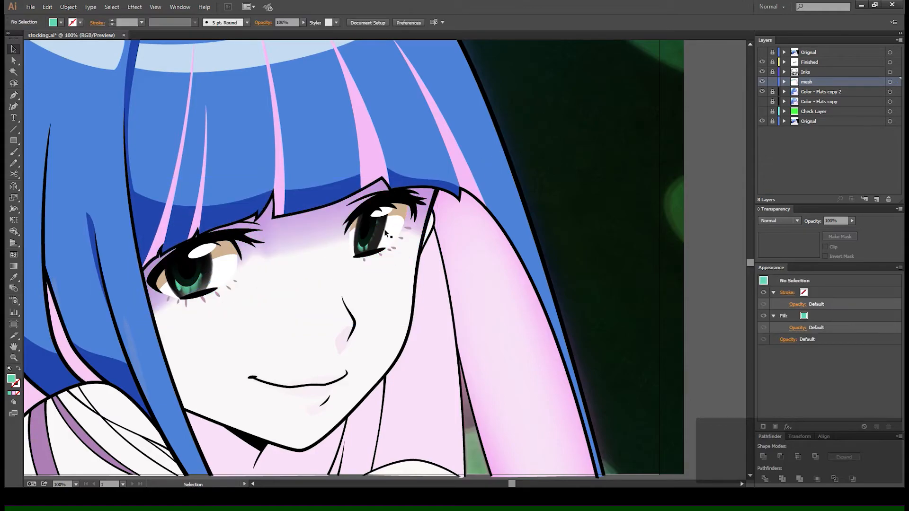
Hide the Color - Flats copy 2 and lower Orignal layers, and inspect the clipped forehead mesh in outline and preview view.
left_click(762, 91)
left_click(761, 121)
left_click(762, 82, "ctrl")
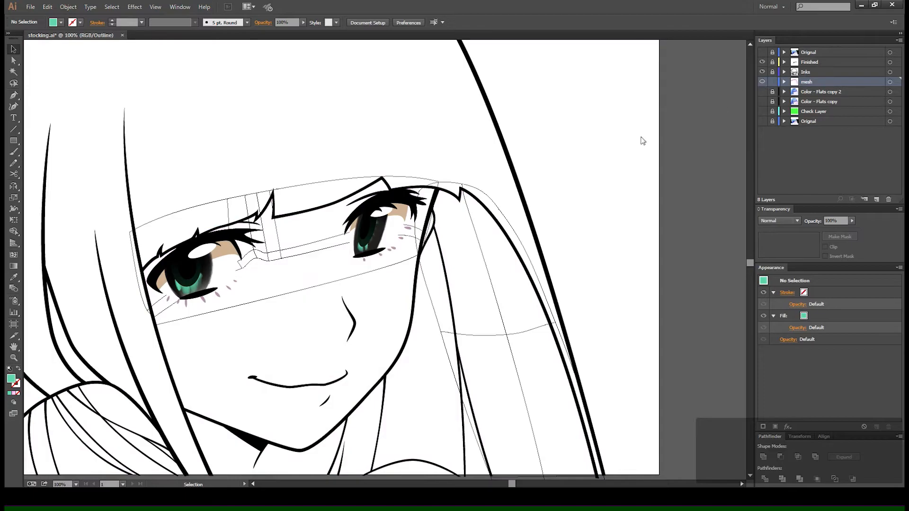
left_click(329, 286)
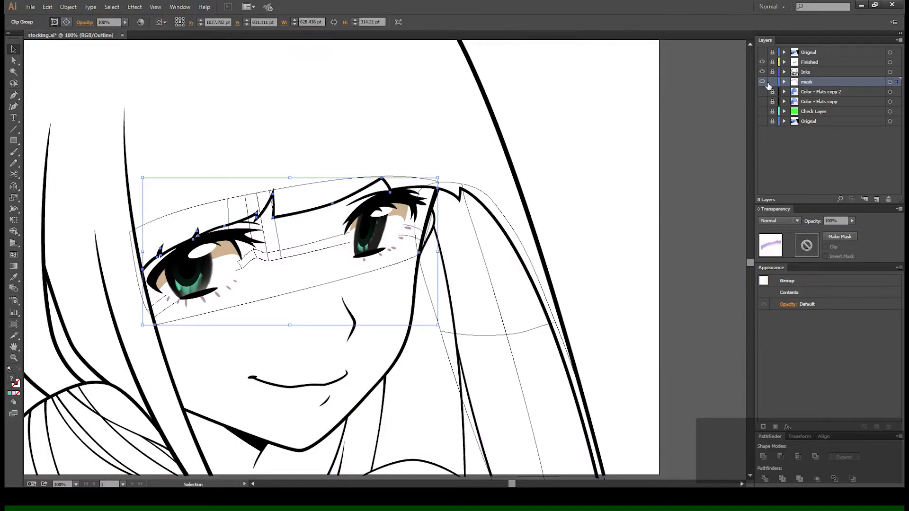
left_click(761, 82, "ctrl")
left_click(569, 117)
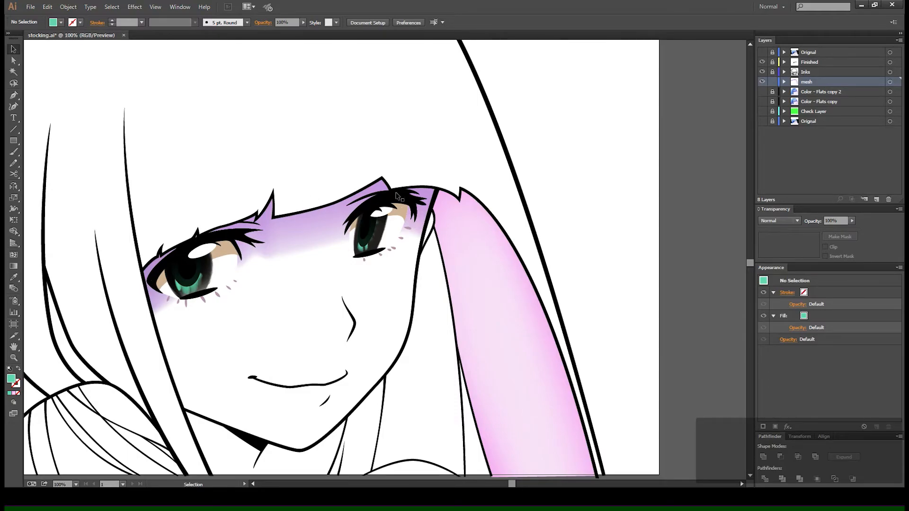
Show the lower Orignal layer, compare it with the mesh shading, and switch the mesh layer to outline view.
left_click(762, 121)
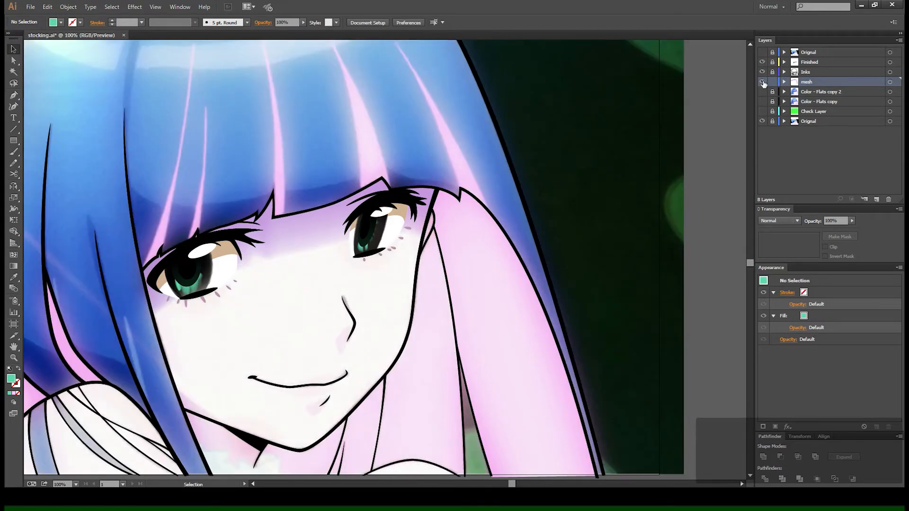
left_click(762, 81)
left_click(762, 81)
left_click(762, 82)
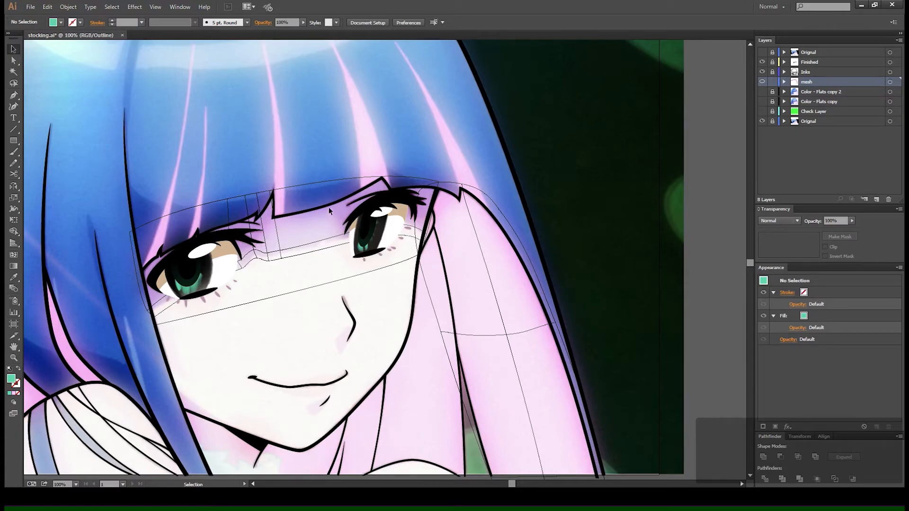
Add two mesh lines to the forehead mesh beside the right eye, shifting the first line's upper point toward the forehead centre.
key("u")
left_click(348, 234)
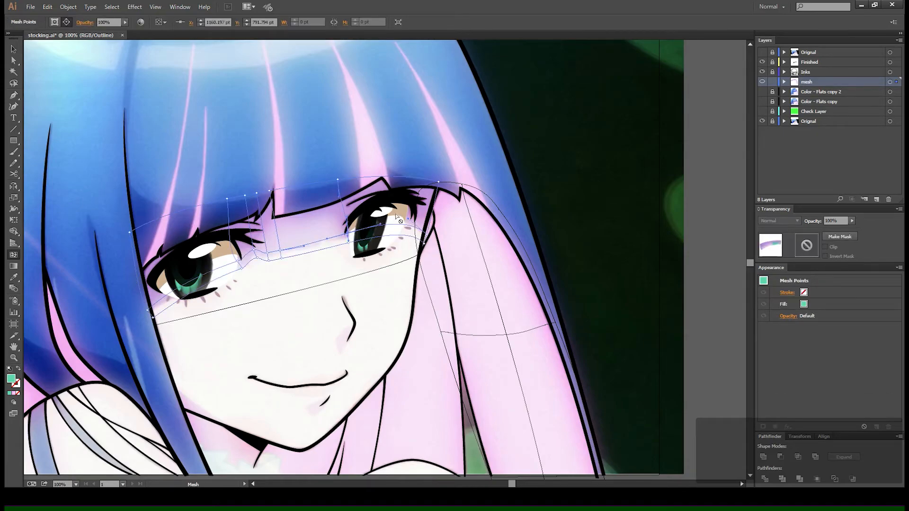
key("v")
key("a")
left_click_drag(339, 181, 316, 181)
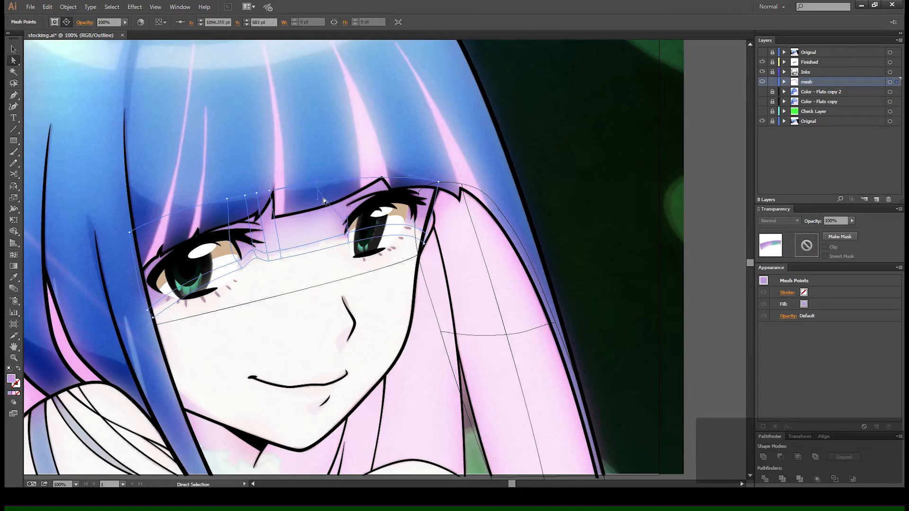
left_click(319, 199)
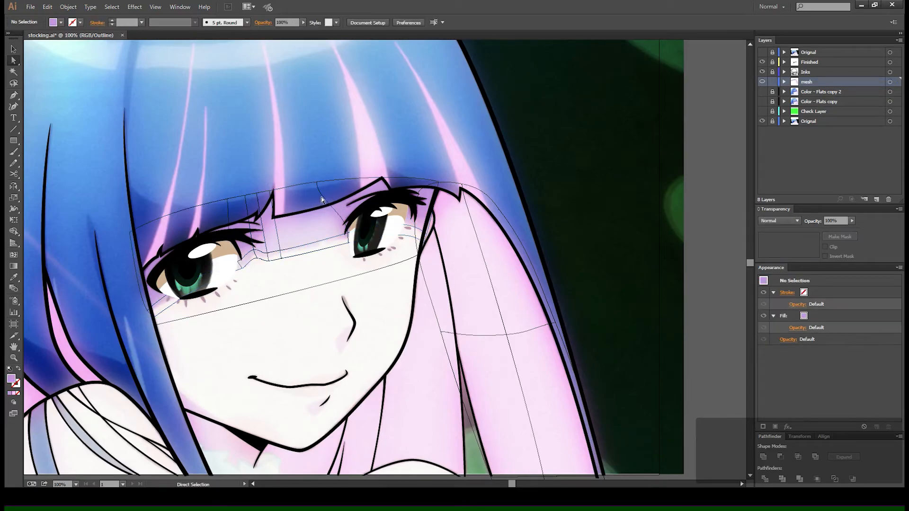
left_click(347, 235)
left_click_drag(317, 201, 329, 191)
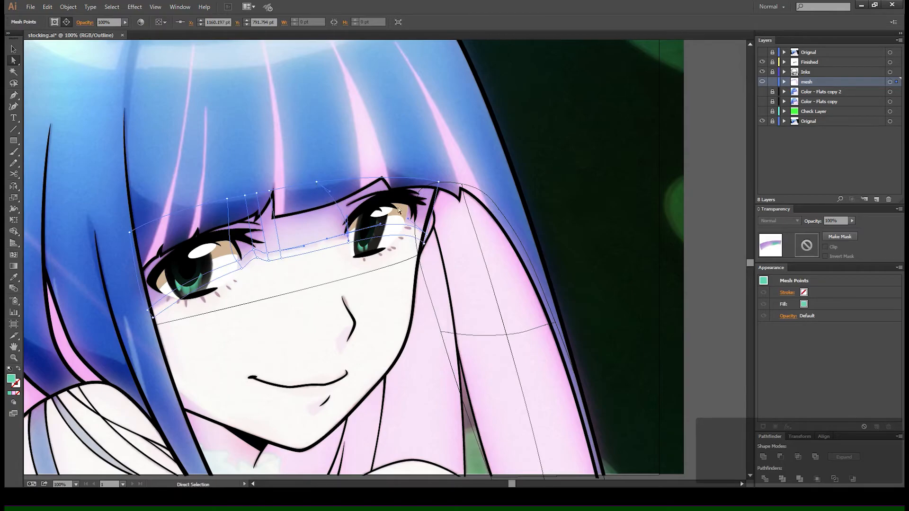
key("u")
left_click(328, 240)
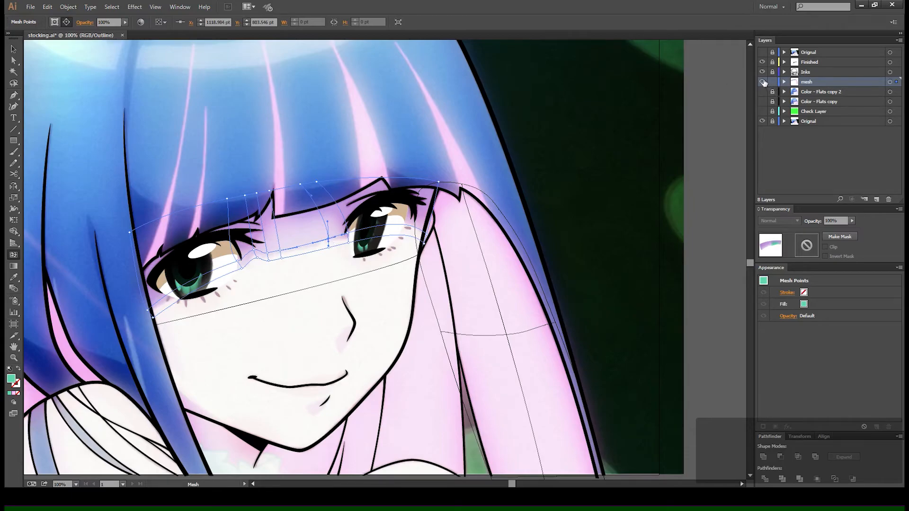
Return the mesh layer to preview and recolour the new green mesh points with purple sampled from the forehead shadow.
key("a")
left_click(317, 183)
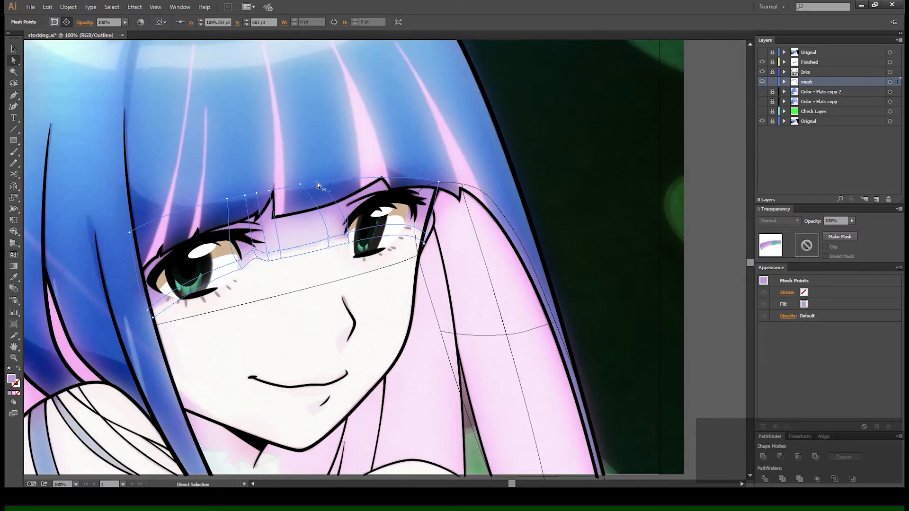
key("i")
key("a")
left_click(438, 184)
key("i")
left_click(761, 84, "ctrl")
key("a")
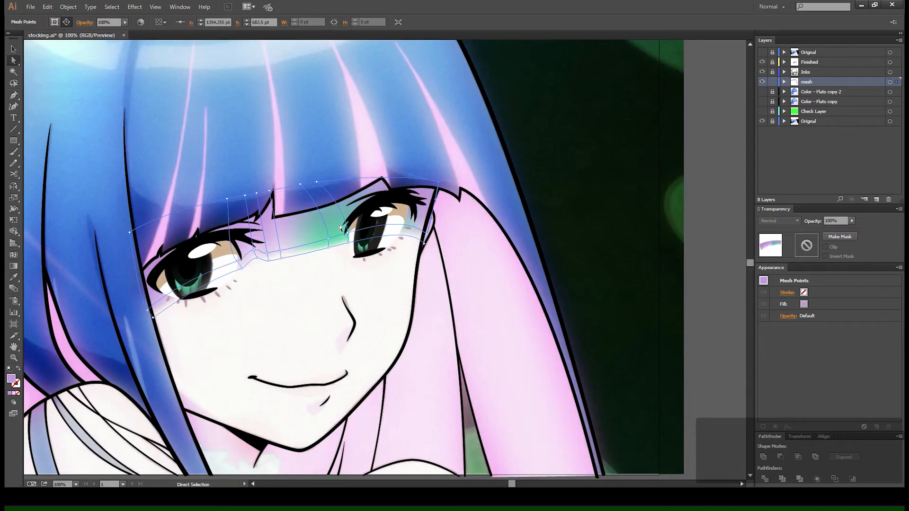
left_click(329, 240)
key("ctrl+a")
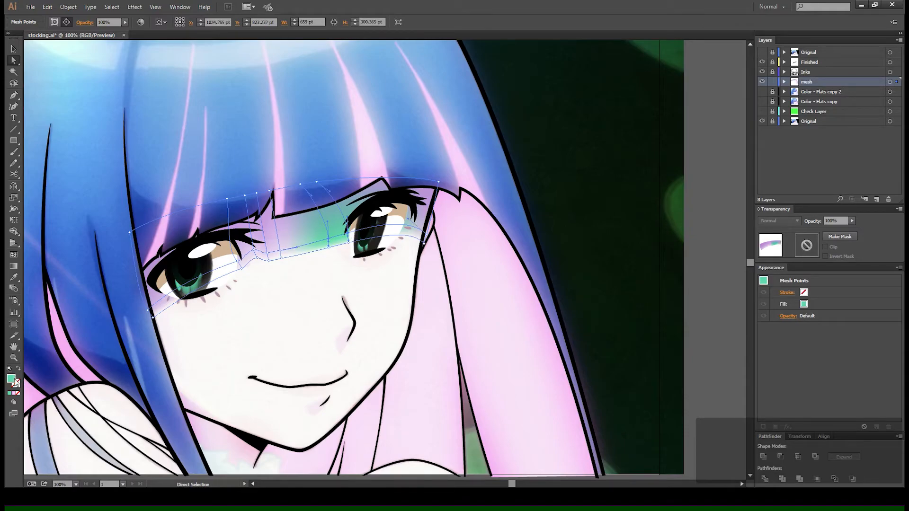
key("i")
left_click(268, 215)
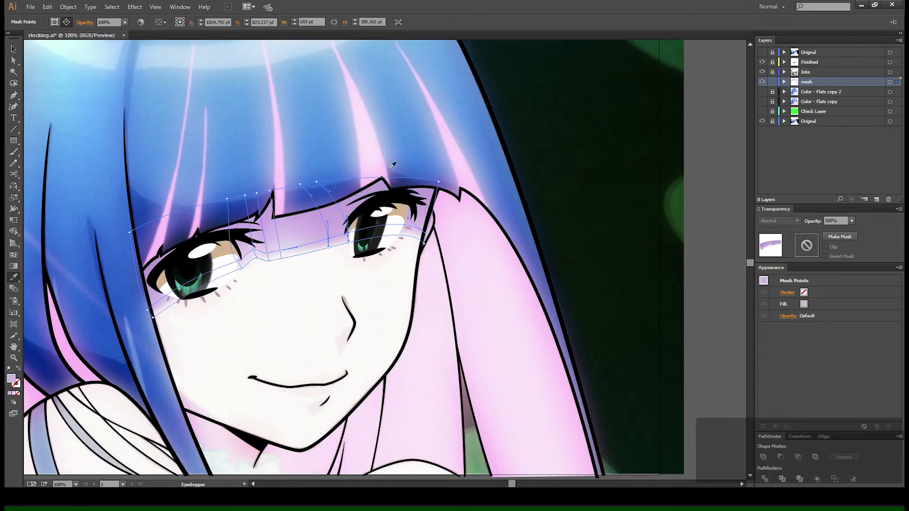
Set the opacity of the new mesh points along the lower edge of the forehead shadow to 0%.
key("a")
left_click(337, 266)
left_click(329, 247)
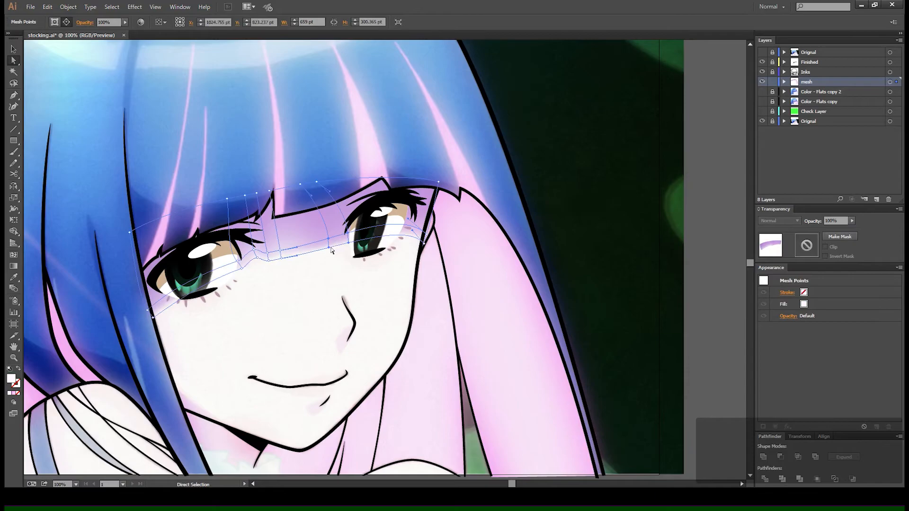
left_click(329, 247)
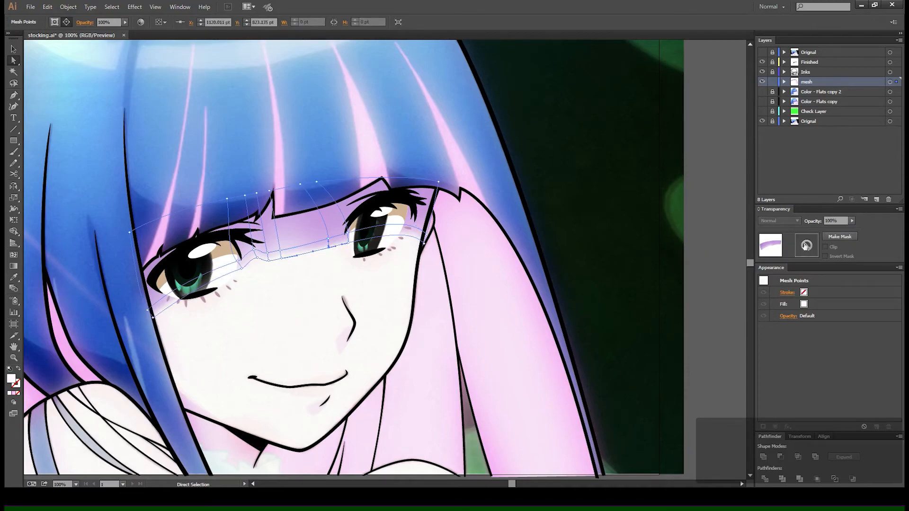
left_click(348, 244)
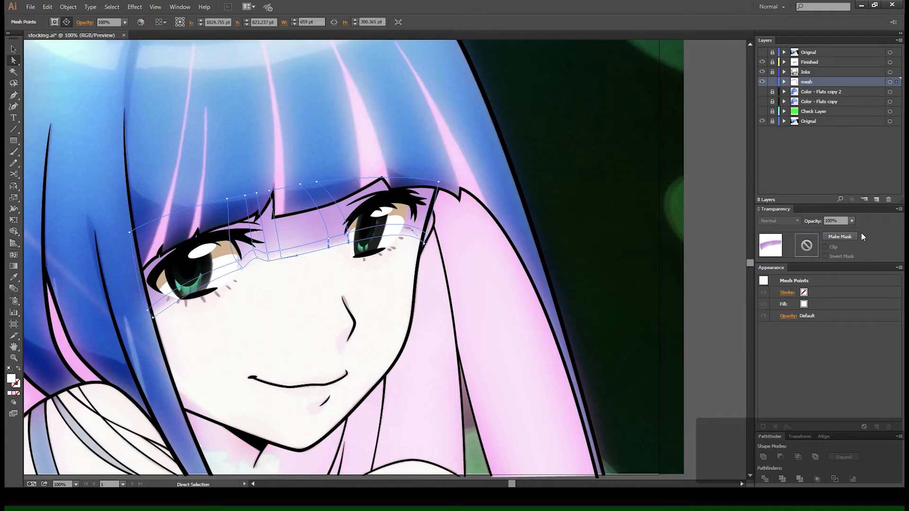
left_click(843, 218)
left_click(526, 179)
Recolour the inner mesh point between the eyes with a paler lilac sampled from the forehead shadow.
left_click_drag(278, 222, 415, 278)
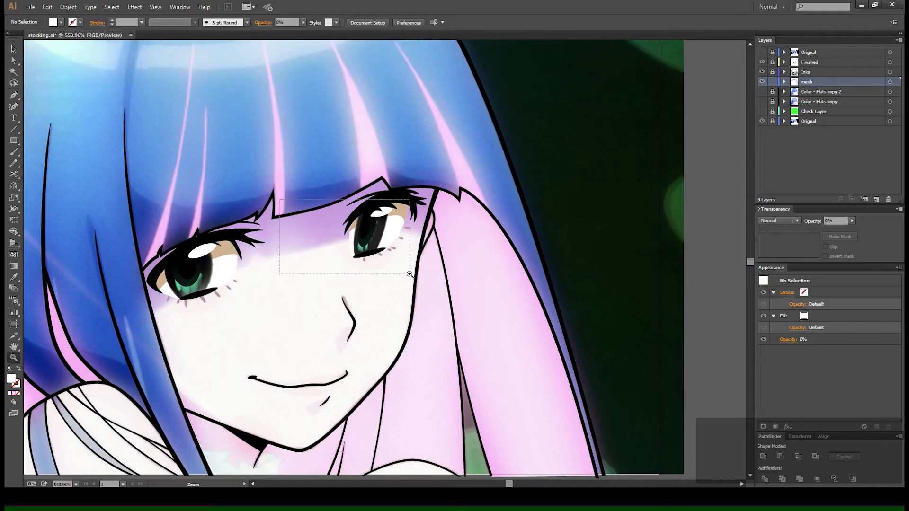
scroll(362, 251, "down", 5)
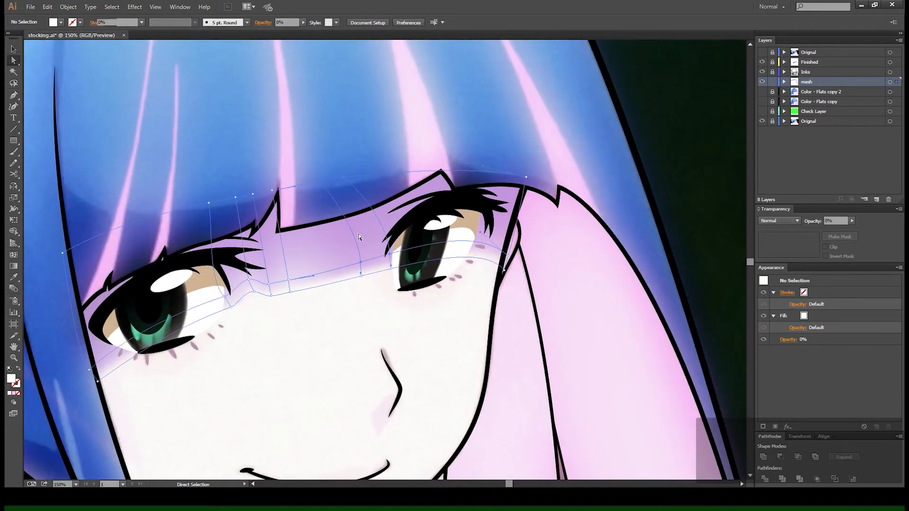
left_click(357, 255)
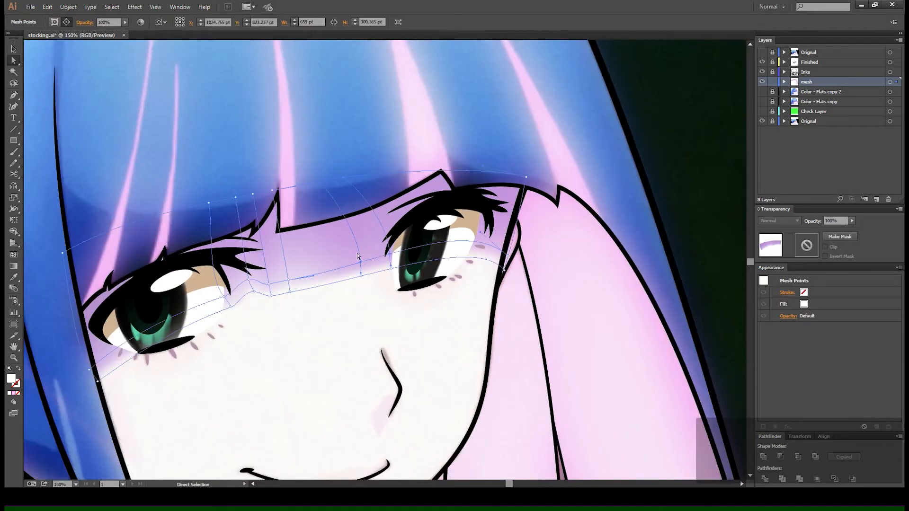
left_click(361, 259)
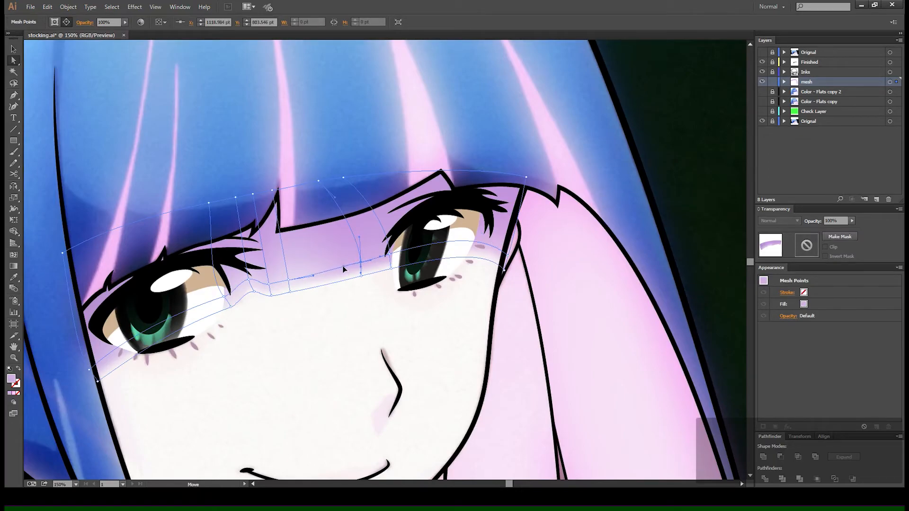
left_click(319, 180, "shift")
key("o")
key("i")
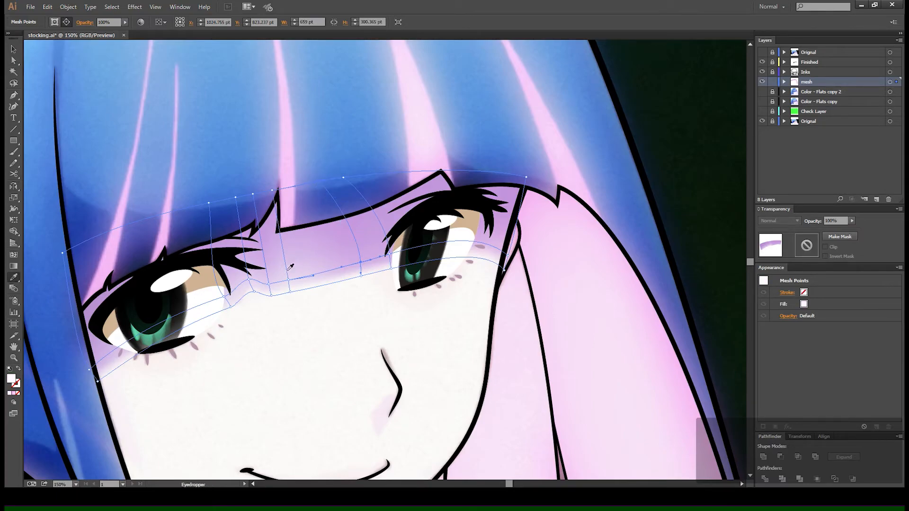
left_click(283, 269)
key("a")
left_click(354, 176)
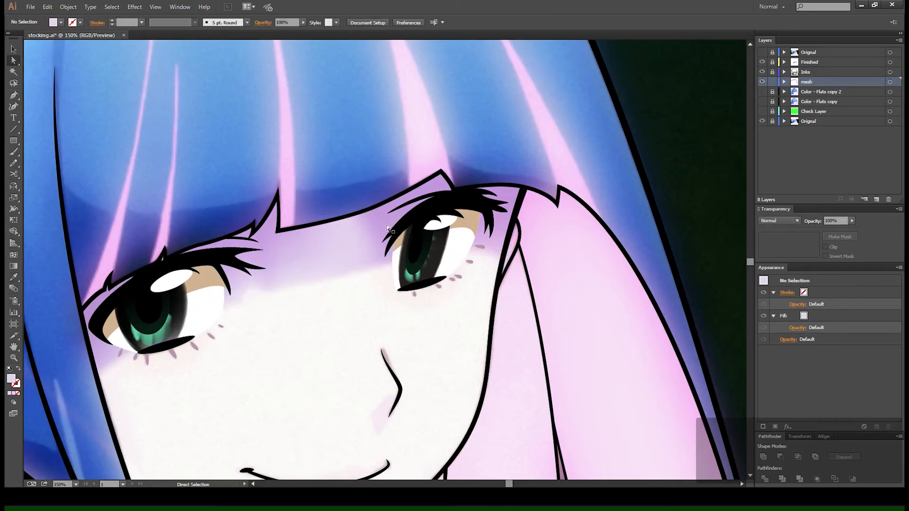
Reposition the forehead mesh's lower point beside the right eye's inner corner and adjust its direction handle to smooth the purple shading.
left_click(385, 246)
left_click(390, 258)
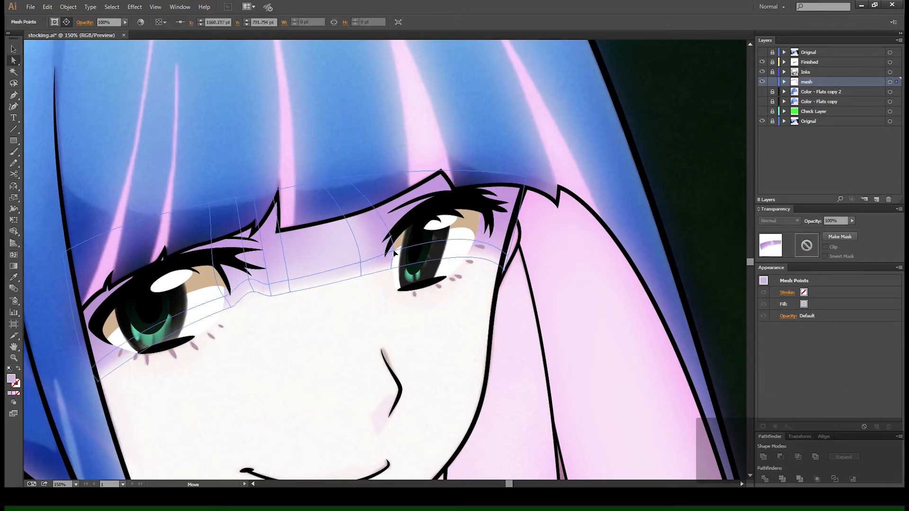
left_click(410, 251)
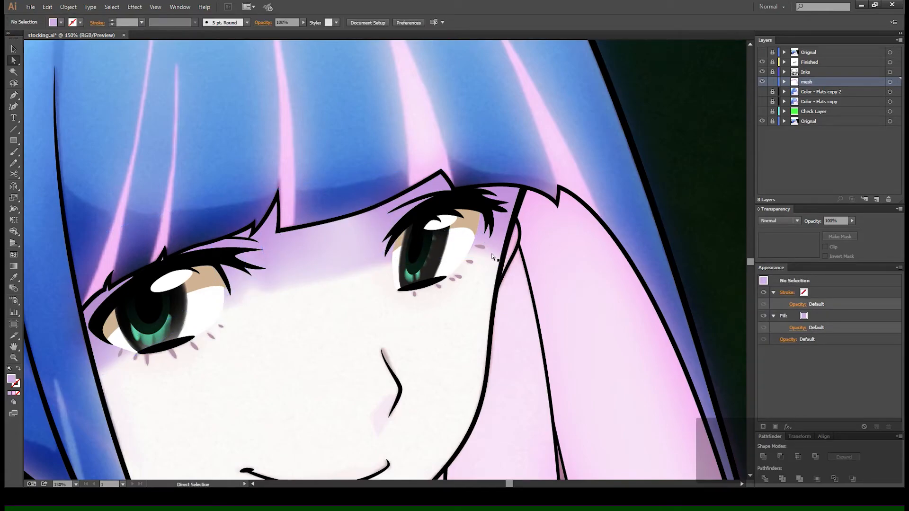
left_click(378, 226)
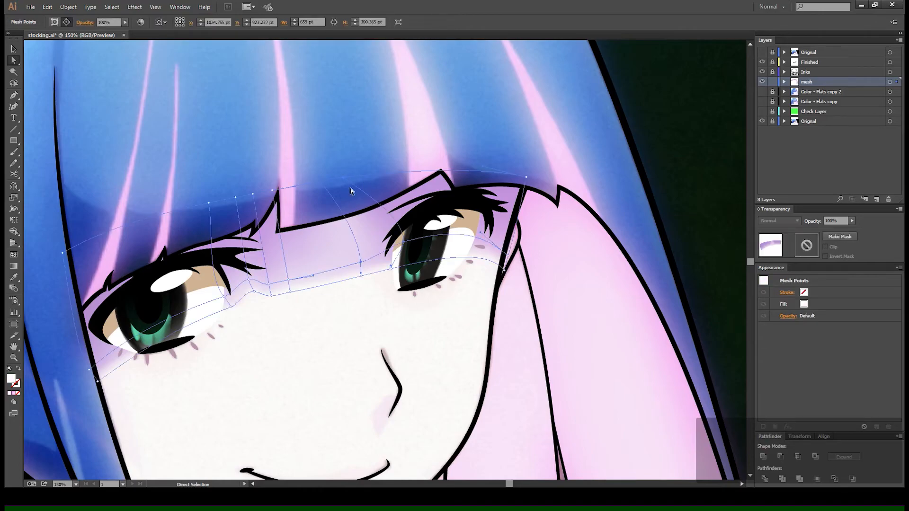
left_click_drag(405, 245, 441, 218)
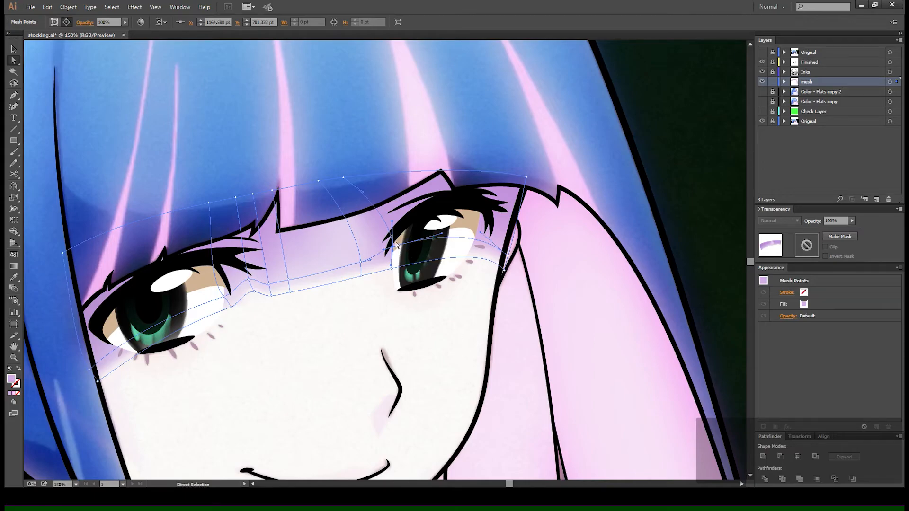
left_click_drag(393, 248, 394, 252)
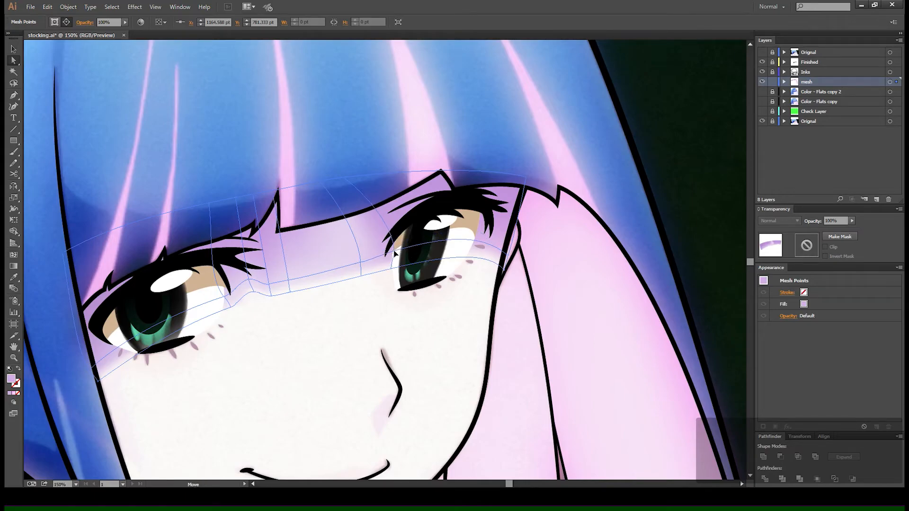
left_click(408, 307)
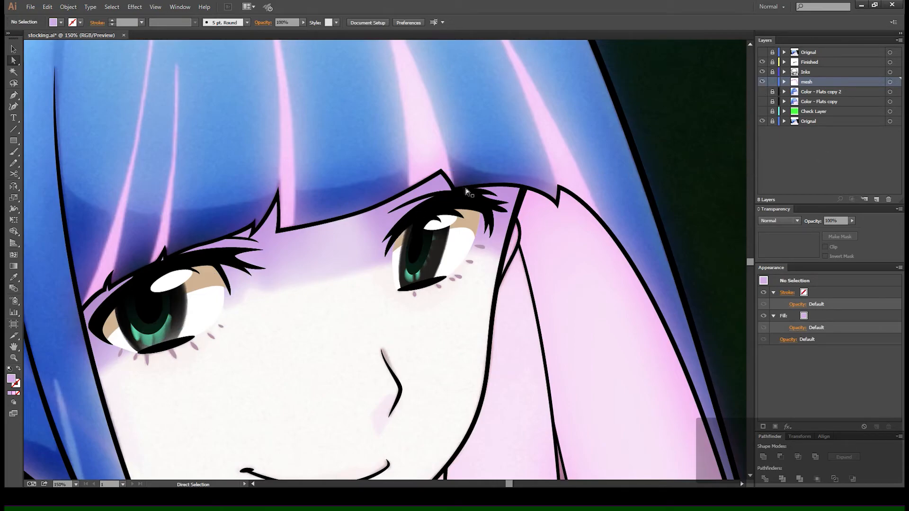
Move the forehead mesh's upper outer corner down onto the face edge beside the left eye.
scroll(310, 331, "left", 5)
left_click(296, 312)
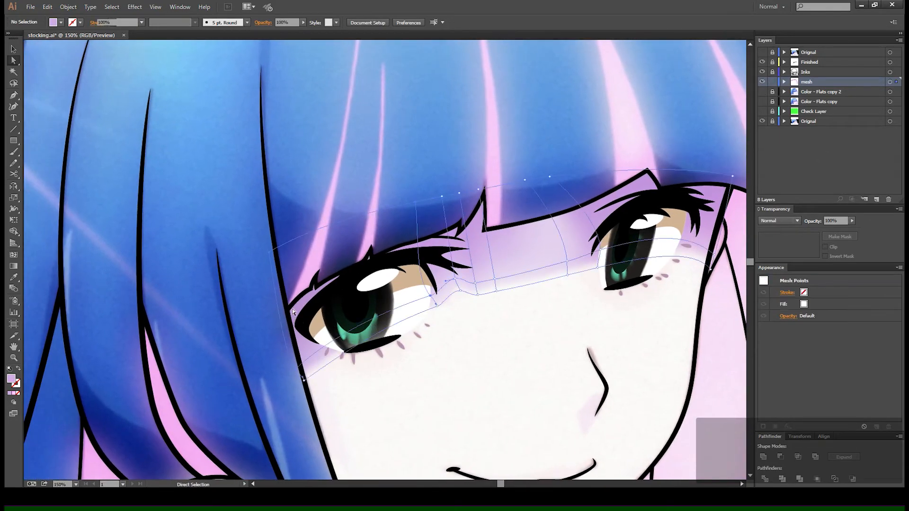
left_click_drag(268, 252, 285, 308)
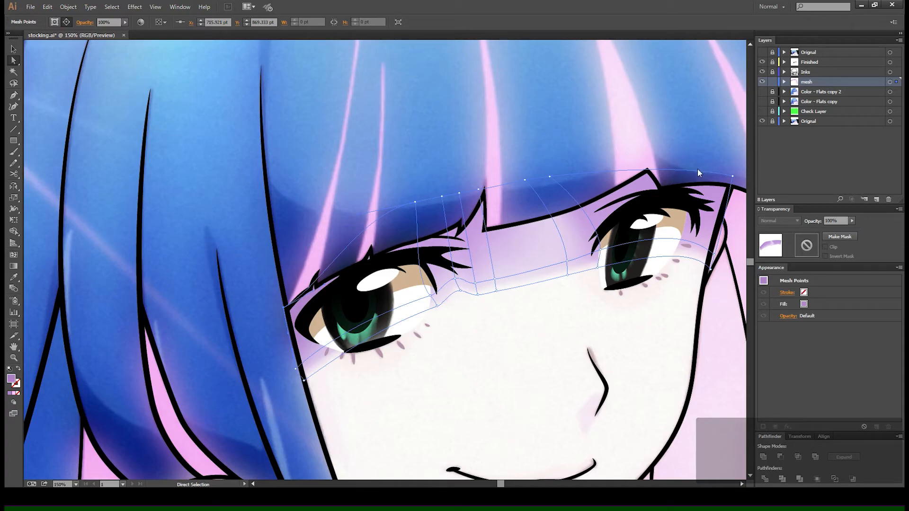
Deselect the mesh and hide the lower Orignal reference layer to review the forehead shading against the inks.
key("ctrl+shift+a")
left_click_drag(567, 155, 453, 132)
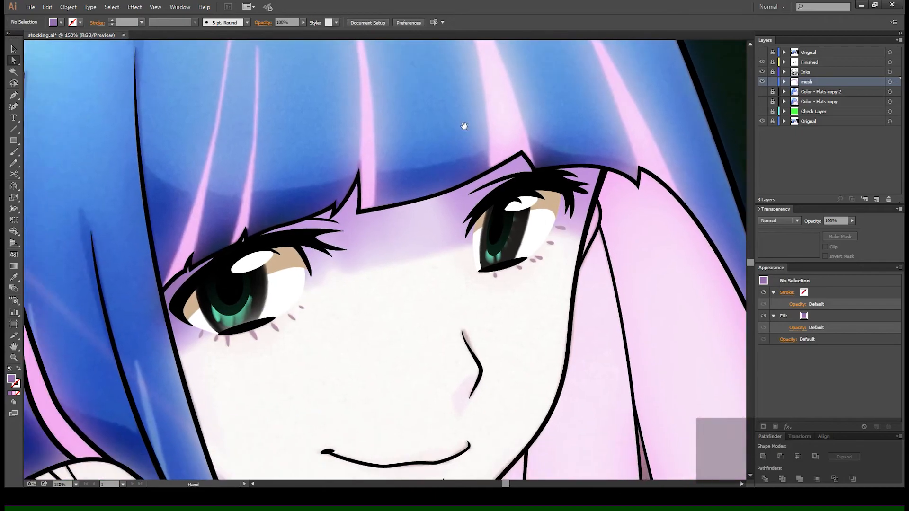
left_click(762, 121)
key("ctrl+minus")
key("ctrl+minus")
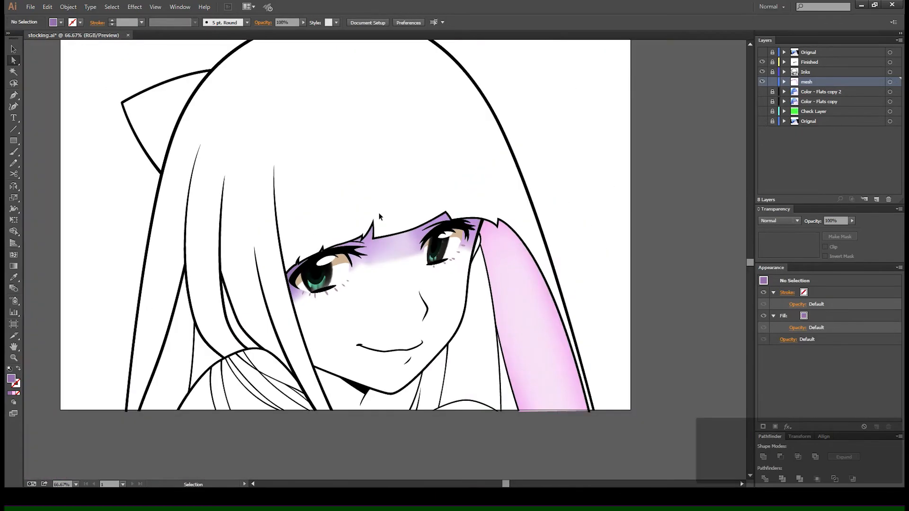
left_click_drag(323, 327, 315, 299)
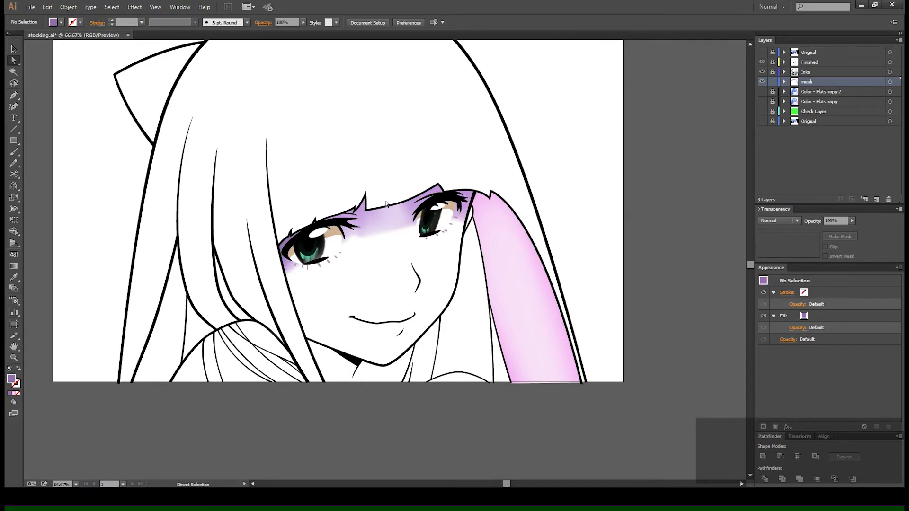
Draw a slanted rectangle about 652 by 37 pt across both eyes on the mesh layer and fill it with a darker purple.
left_click(391, 213)
key("z")
left_click_drag(233, 163, 533, 301)
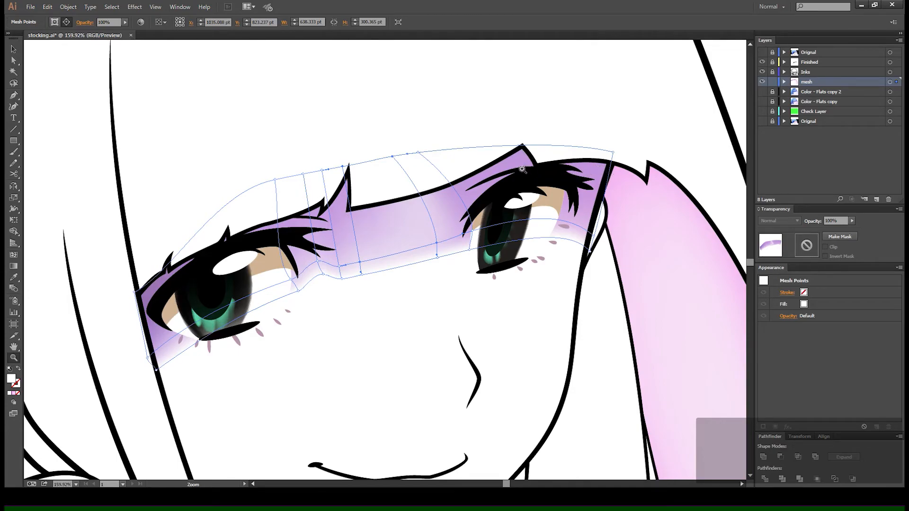
key("m")
left_click_drag(129, 255, 611, 176)
key("v")
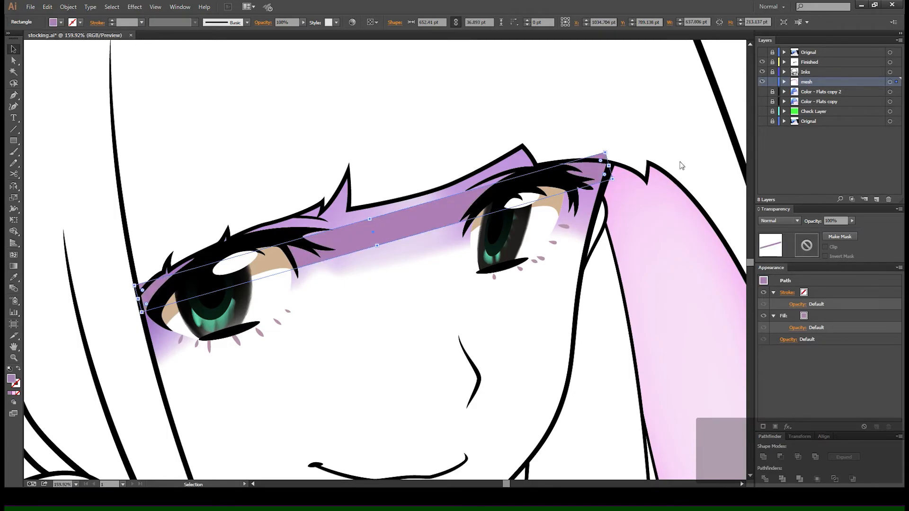
left_click_drag(699, 167, 686, 168)
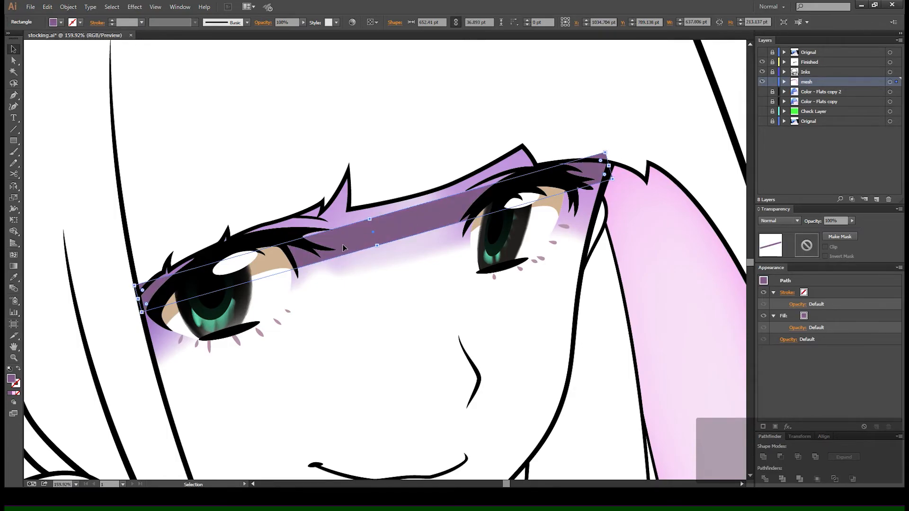
Add a lengthwise mesh line to the dark purple rectangle and set its two lower corner points to 0% opacity.
key("u")
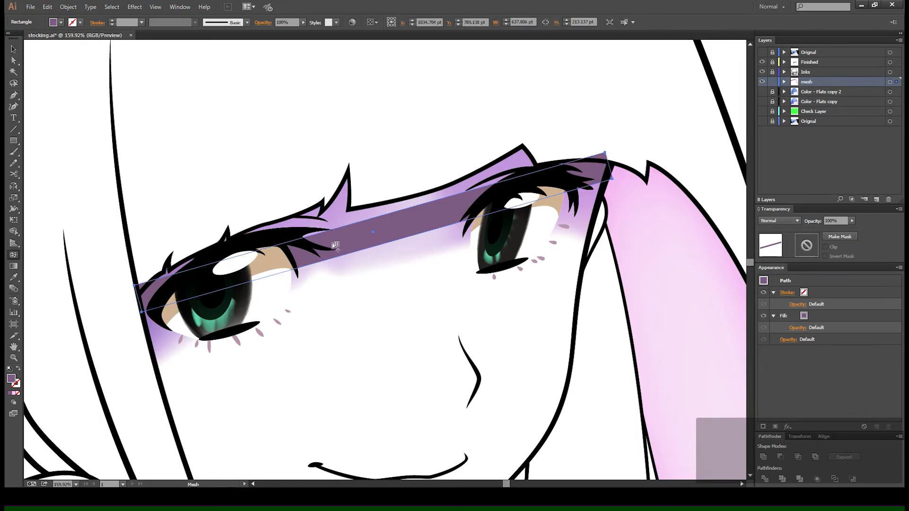
left_click(142, 301)
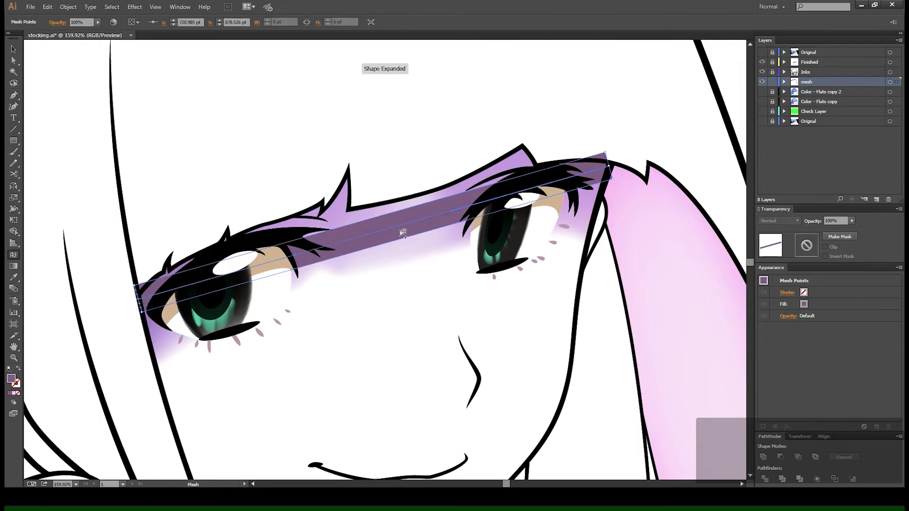
key("a")
left_click(142, 315)
left_click(614, 182, "shift")
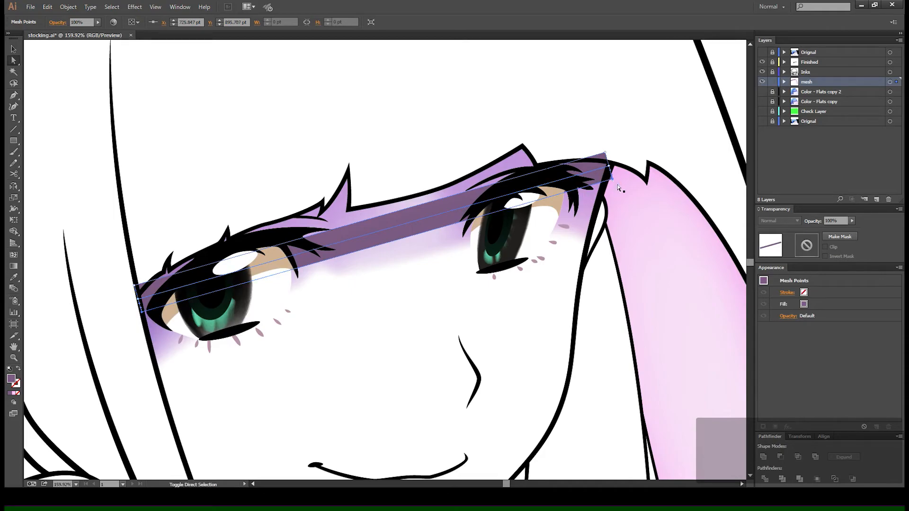
type("0")
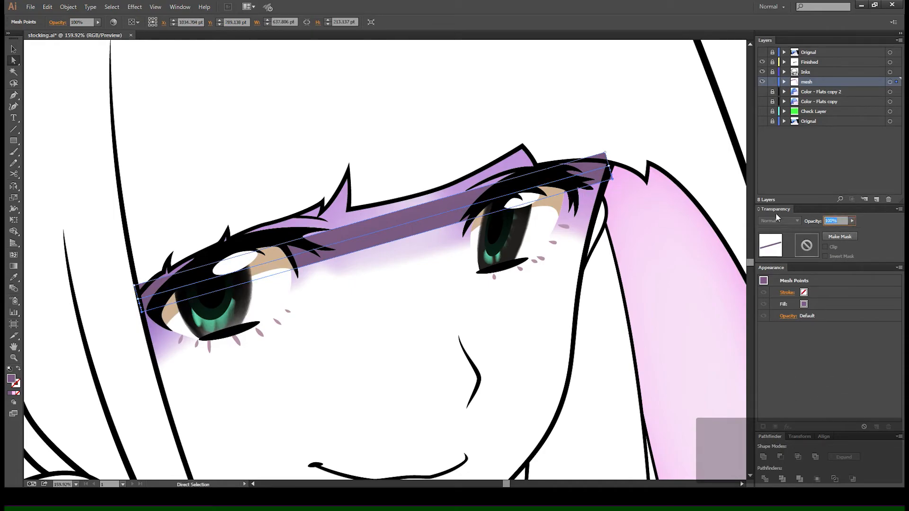
key("Return")
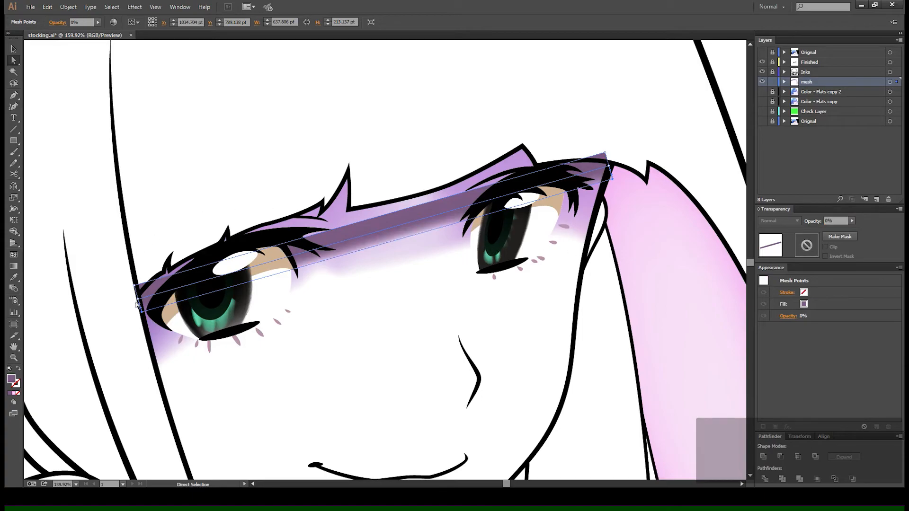
Shift the strip mesh's middle line closer to its upper edge and pull the lower corner by the right eye inward.
left_click(141, 308)
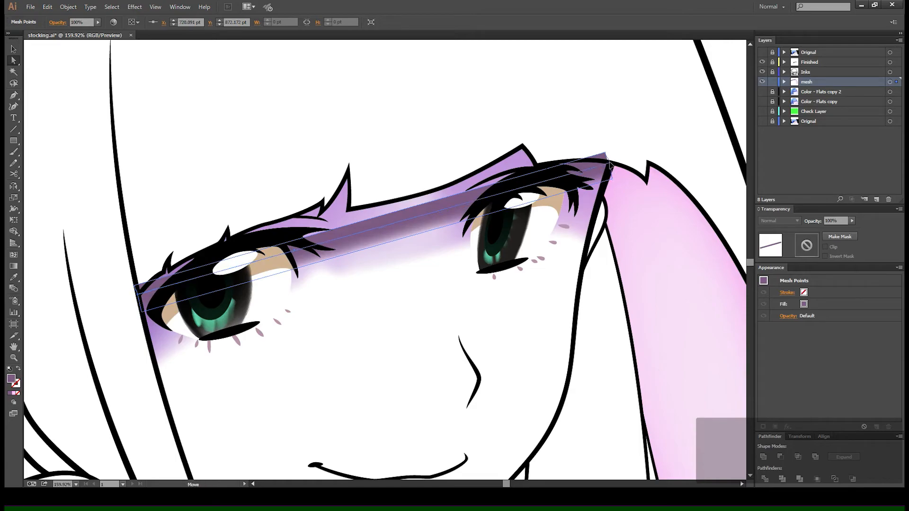
left_click(611, 178)
left_click_drag(612, 179, 605, 178)
Bend the strip mesh's upper, middle and lower lines upward into arcs that roughly follow the fringe outline.
left_click(138, 294)
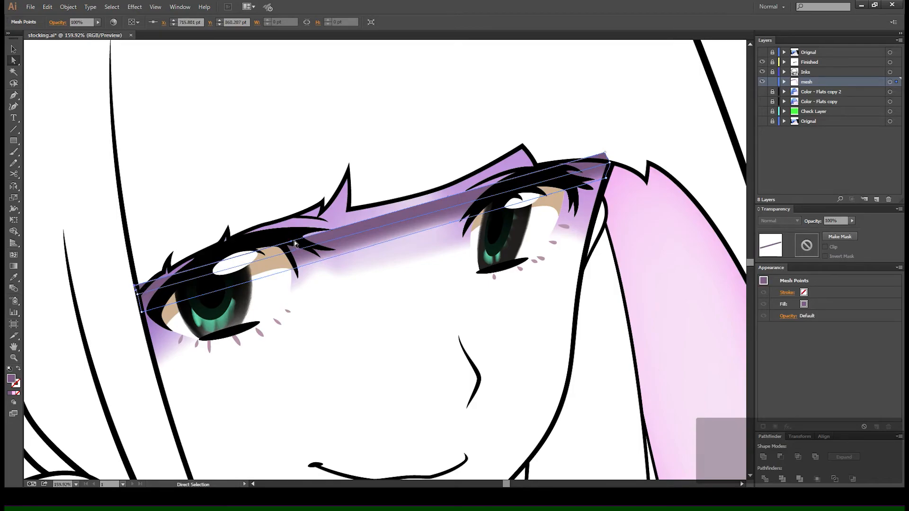
left_click_drag(293, 242, 308, 84)
left_click_drag(448, 197, 513, 132)
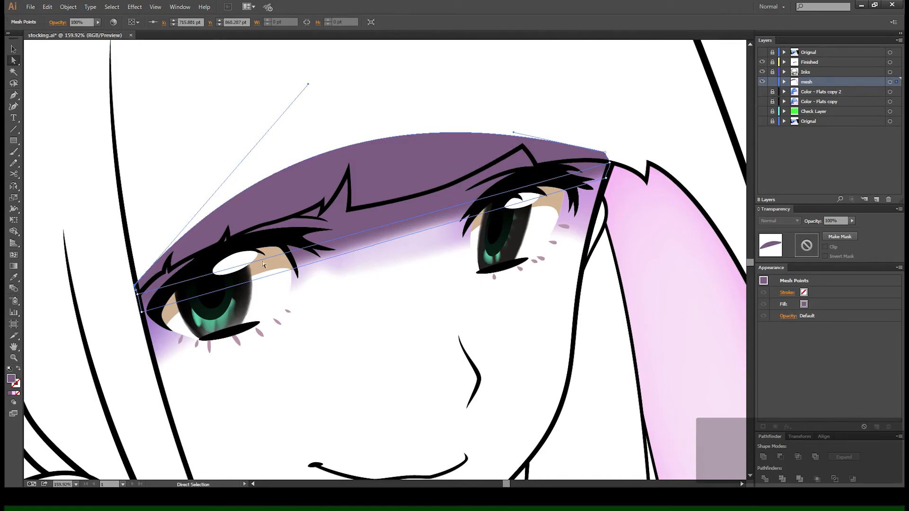
left_click(139, 296)
left_click_drag(297, 253, 262, 186)
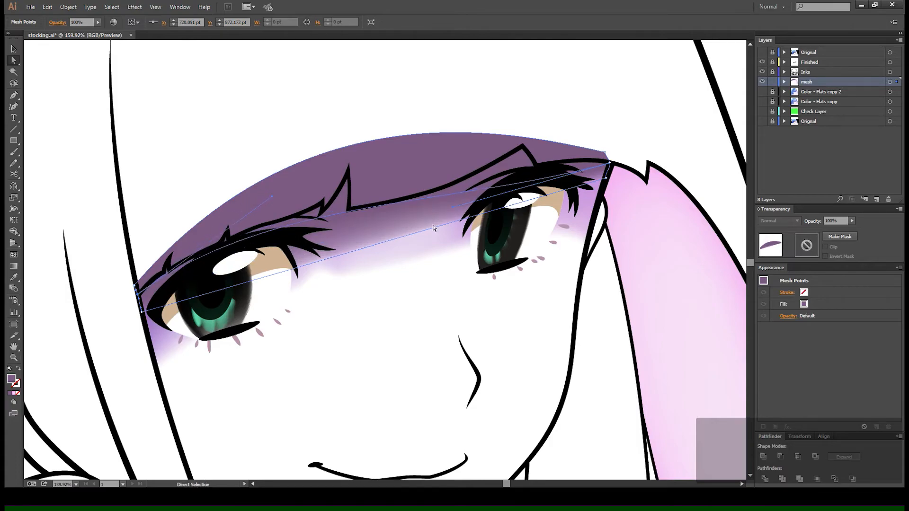
left_click_drag(453, 210, 455, 179)
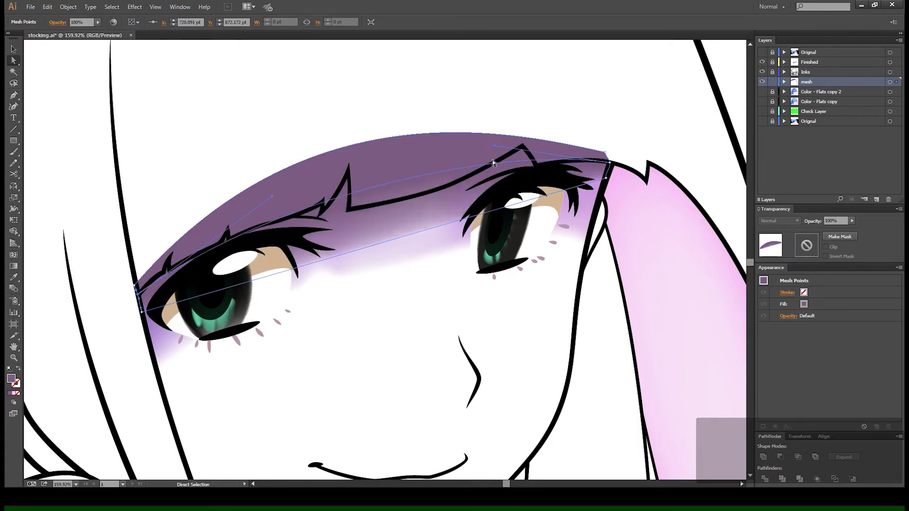
left_click(455, 221)
mouse_move(450, 226)
left_mouse_down()
mouse_move(468, 176)
mouse_move(463, 154)
left_mouse_up()
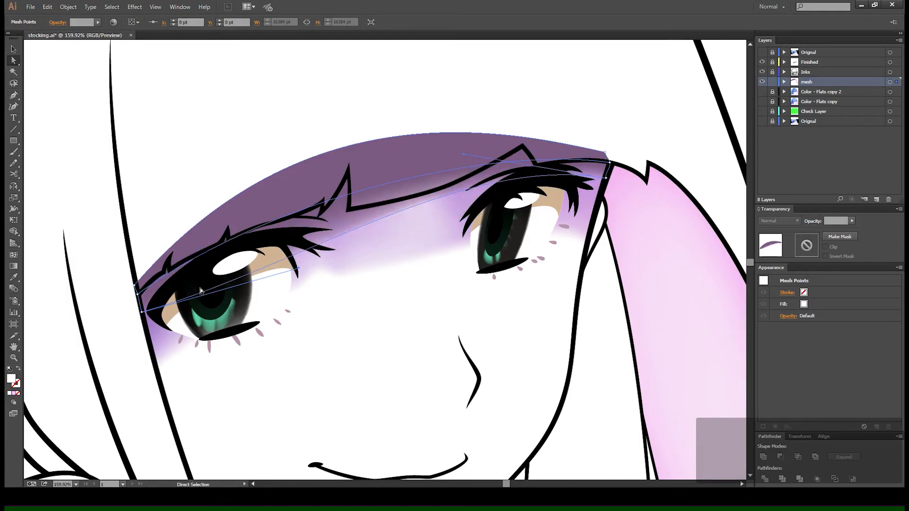
left_click_drag(299, 270, 244, 233)
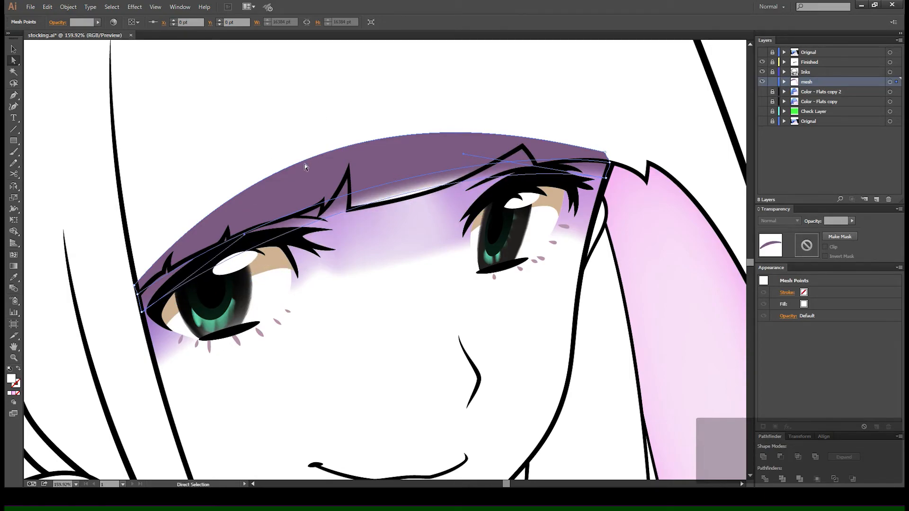
Add a cross mesh line at the fringe spike between the eyes and lower its points to fit the hair outline.
key("u")
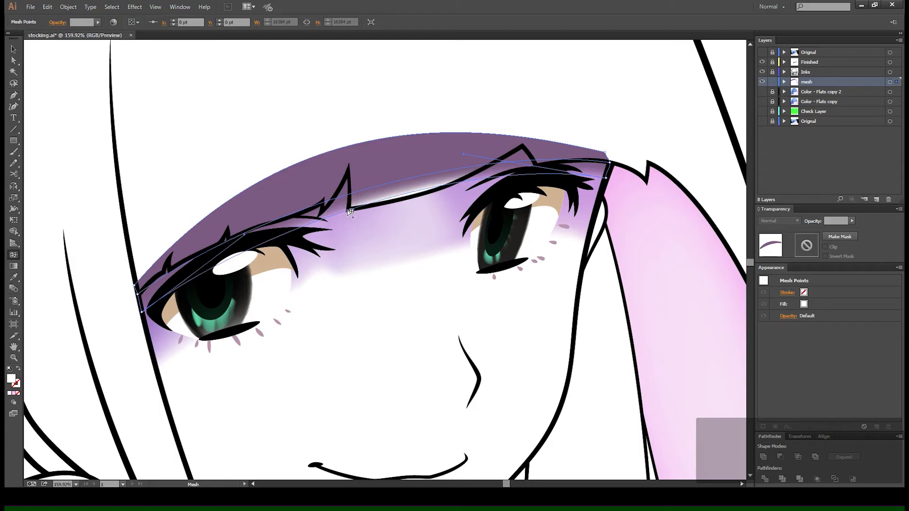
left_click(349, 212)
key("a")
left_click_drag(349, 213, 348, 226)
left_click_drag(369, 188, 352, 204)
left_click(389, 138)
mouse_move(389, 138)
left_mouse_down()
mouse_move(377, 164)
mouse_move(366, 163)
left_mouse_up()
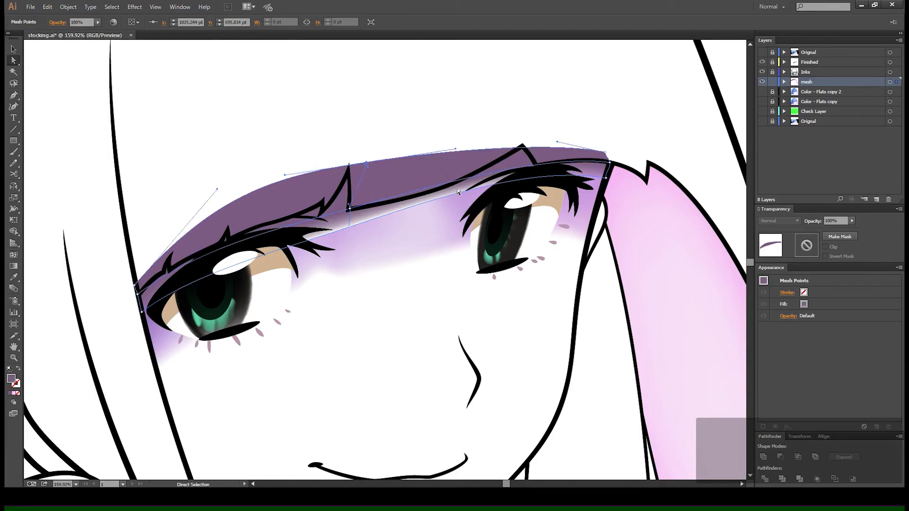
Add a cross mesh line above the left eye and move its upper and lower points to follow the fringe.
key("u")
left_click(241, 266)
key("a")
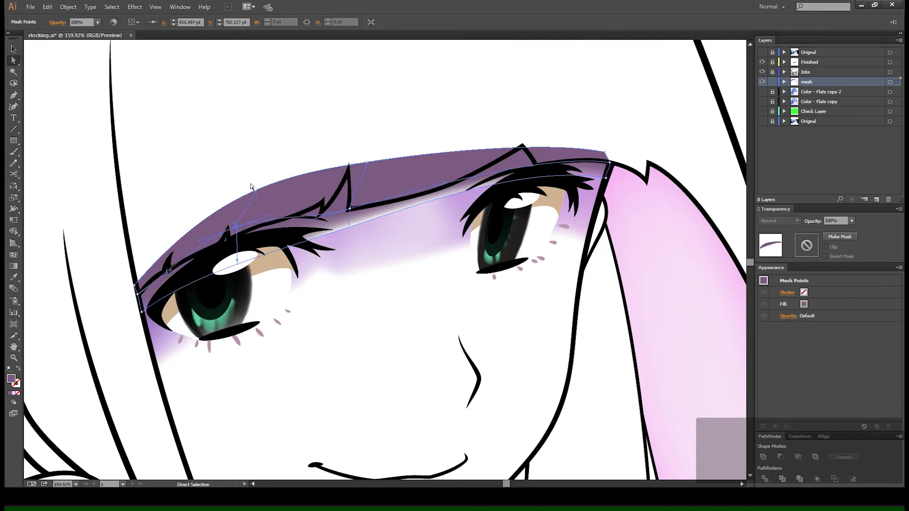
left_click_drag(256, 192, 222, 206)
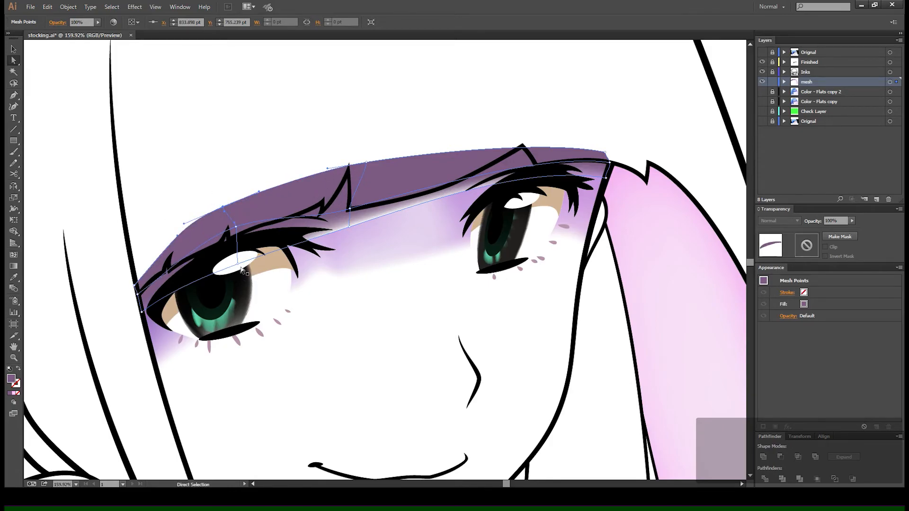
left_click_drag(237, 247, 244, 250)
Add a cross mesh line at the fringe peak above the right eye and reshape its points around the peak.
left_click_drag(479, 156, 332, 230)
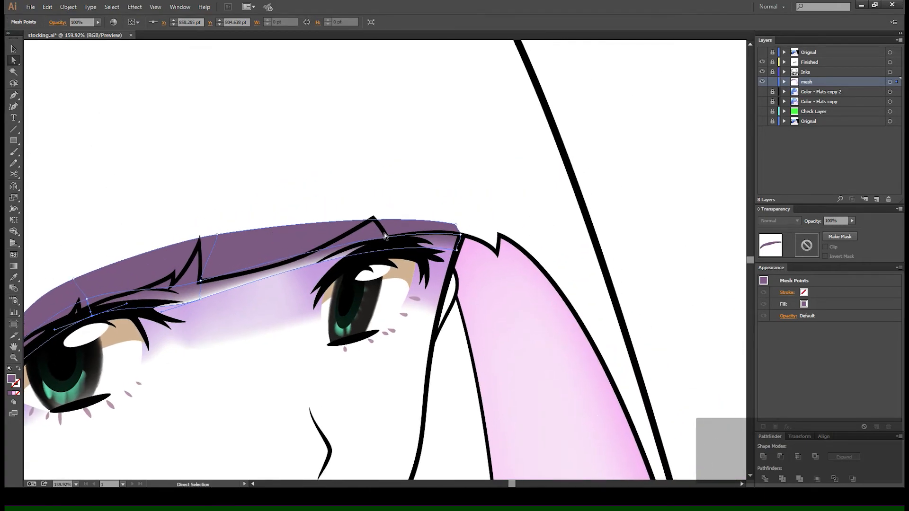
key("u")
left_click(358, 244)
left_click_drag(359, 245, 376, 203)
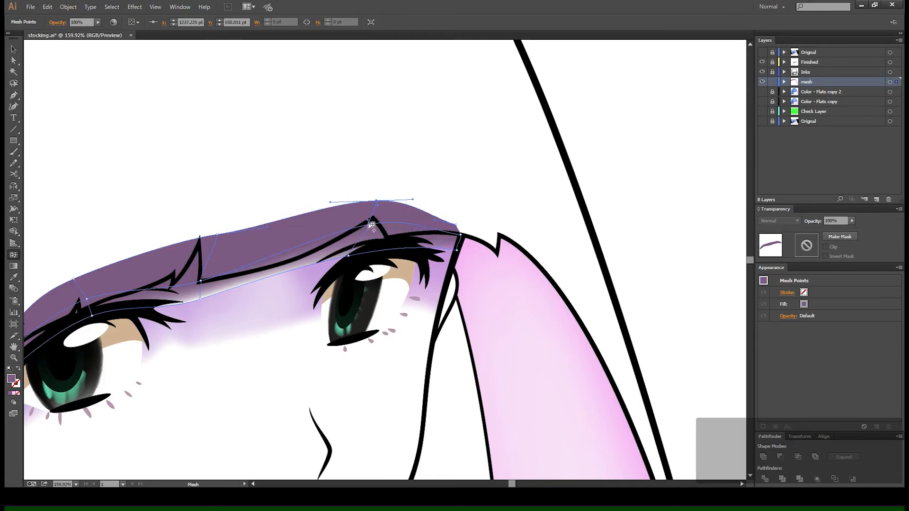
left_click(372, 220)
left_click_drag(347, 257, 384, 236)
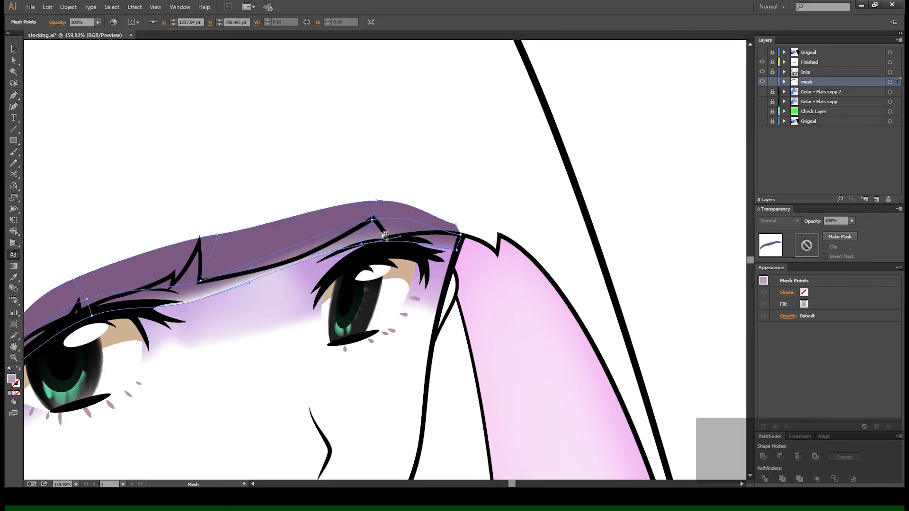
Add another cross mesh line just beyond the fringe peak and pull its lower point down over the right eye's lashes.
left_click(397, 218)
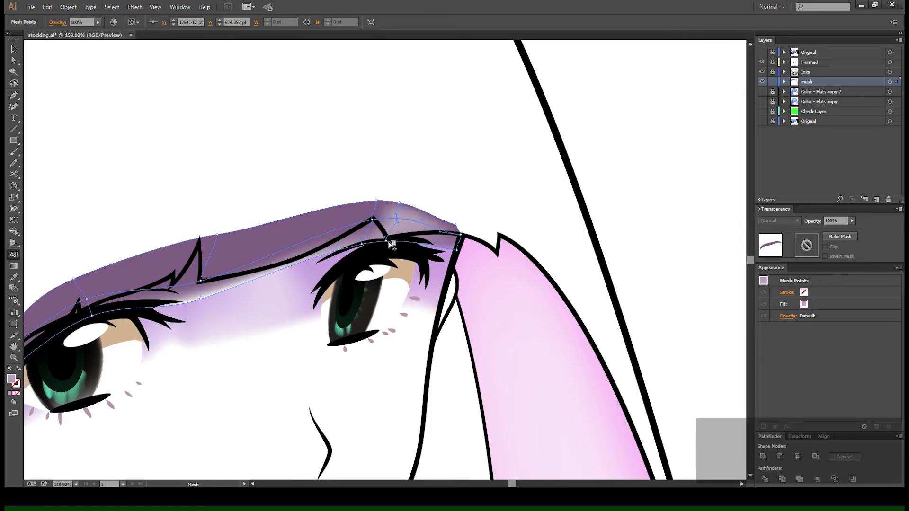
key("a")
left_click_drag(388, 241, 379, 250)
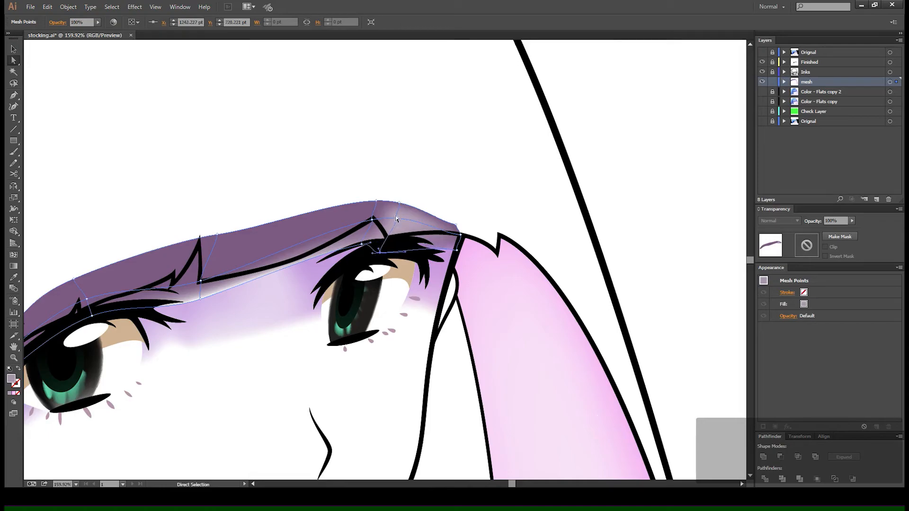
Fit the mesh point beyond the right eye's fringe peak to the hair notch, and add a fitted cross mesh line between spike and peak.
mouse_move(396, 219)
left_mouse_down()
mouse_move(389, 239)
mouse_move(410, 237)
mouse_move(402, 235)
left_mouse_up()
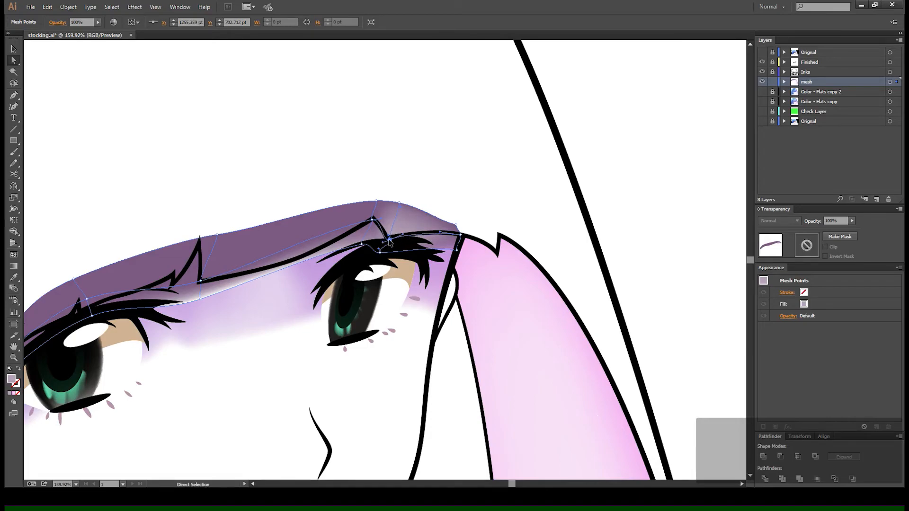
key("u")
left_click(280, 251)
key("a")
mouse_move(277, 274)
left_mouse_down()
mouse_move(287, 277)
mouse_move(287, 260)
left_mouse_up()
Recolor the entire fringe shadow mesh with a uniform mauve-pink fill.
key("v")
left_click(296, 148)
left_click(255, 268)
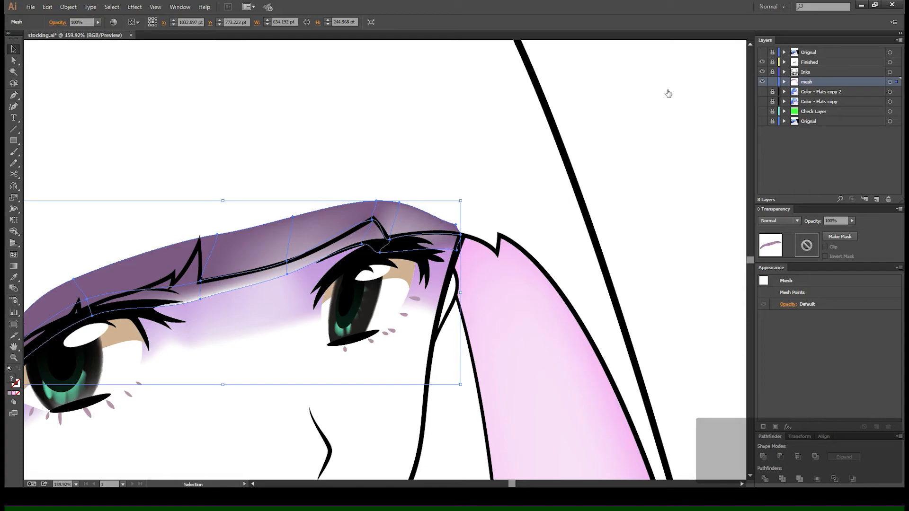
key("ctrl+z")
mouse_move(324, 209)
left_mouse_down()
mouse_move(465, 149)
mouse_move(331, 209)
left_mouse_up()
key("a")
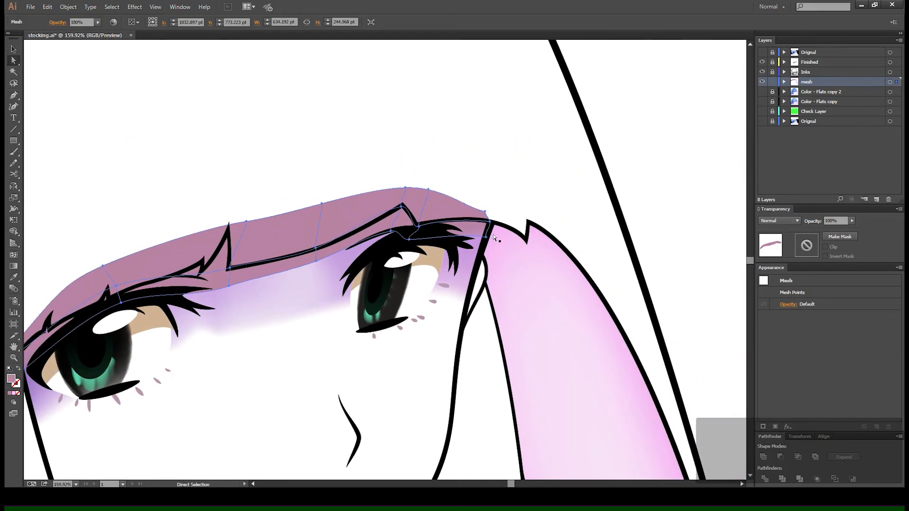
Select the mesh points along the fringe shadow's lower edge and set their opacity to 0%.
left_click(486, 238)
left_click(409, 240, "shift")
left_click(391, 231, "shift")
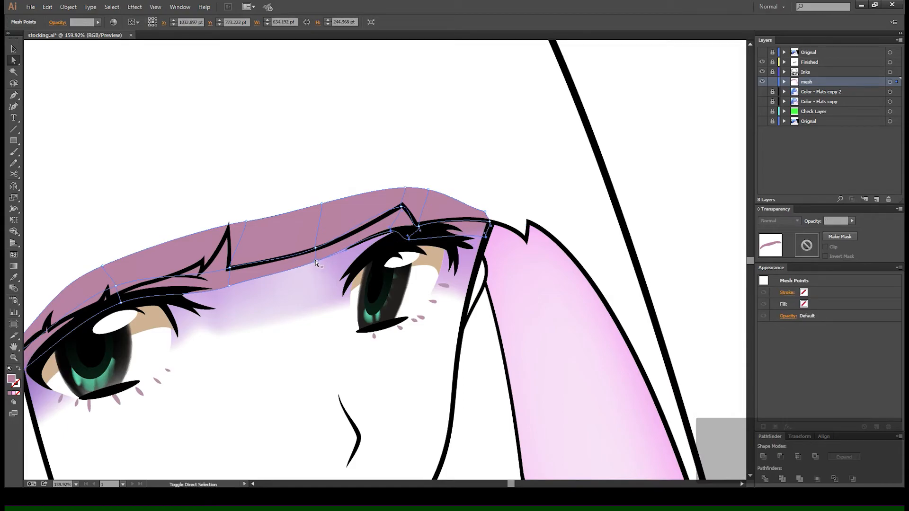
left_click(229, 286, "shift")
scroll(128, 317, "left", 3)
scroll(128, 317, "down", 1)
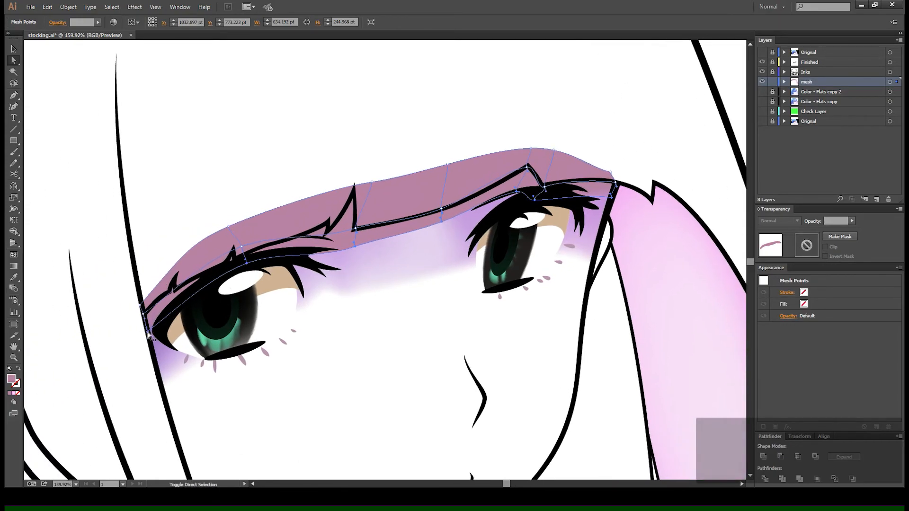
type("0")
key("Return")
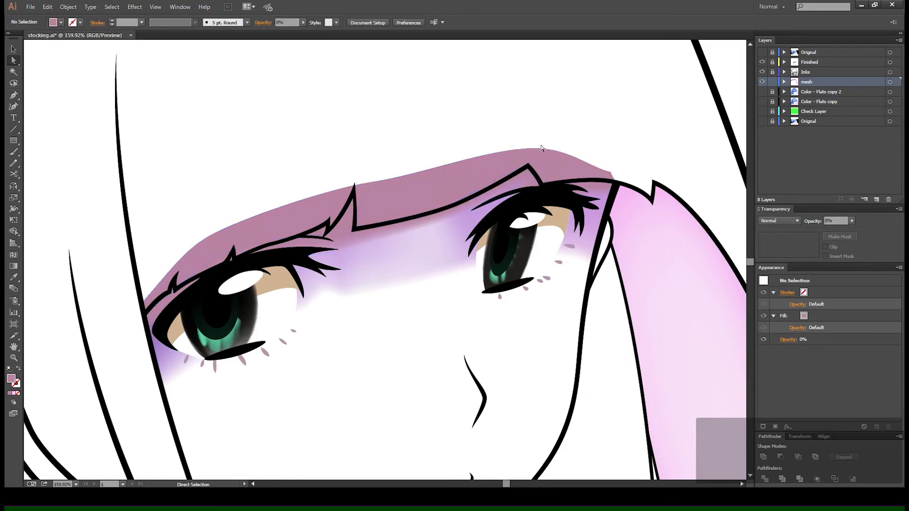
left_click(498, 116)
Reposition the lower mesh point above the right eye and adjust the neighbouring point's handle to smooth the shadow's faded edge.
scroll(382, 193, "right", 3)
scroll(381, 192, "down", 1)
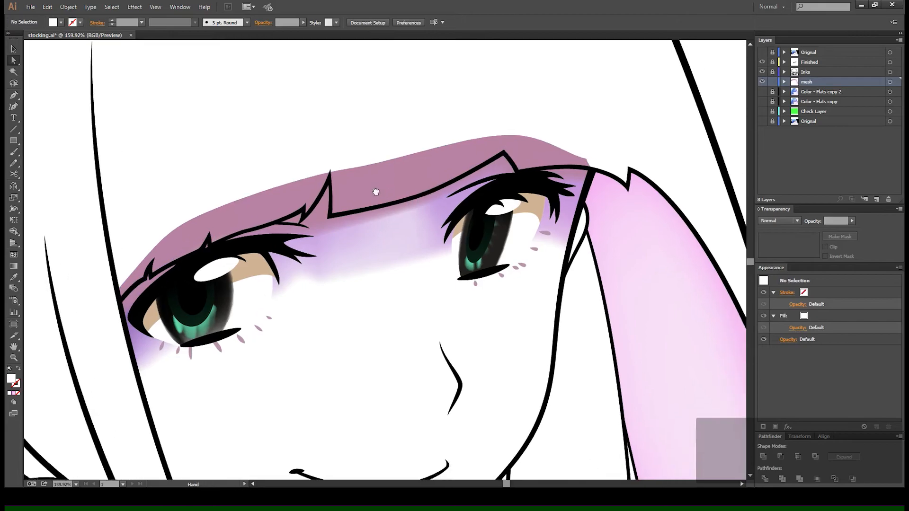
left_click(386, 204)
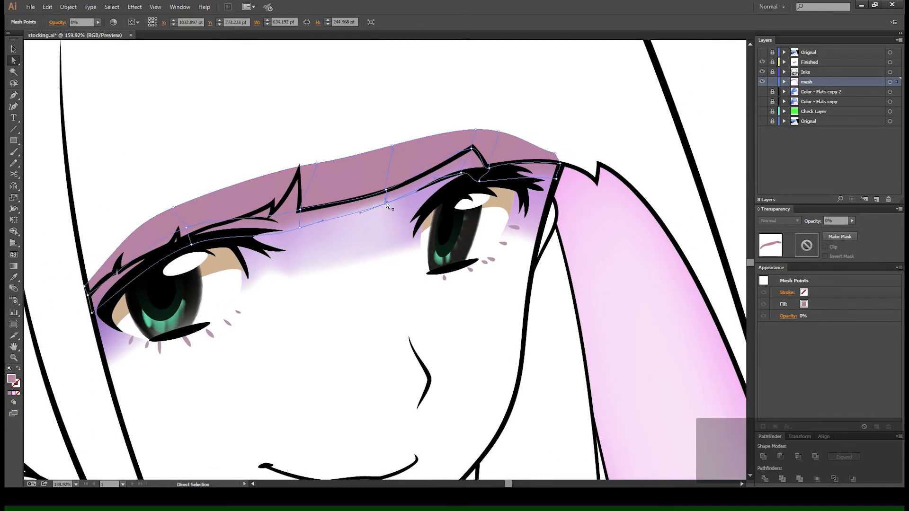
left_click(461, 176)
left_click_drag(461, 176, 469, 169)
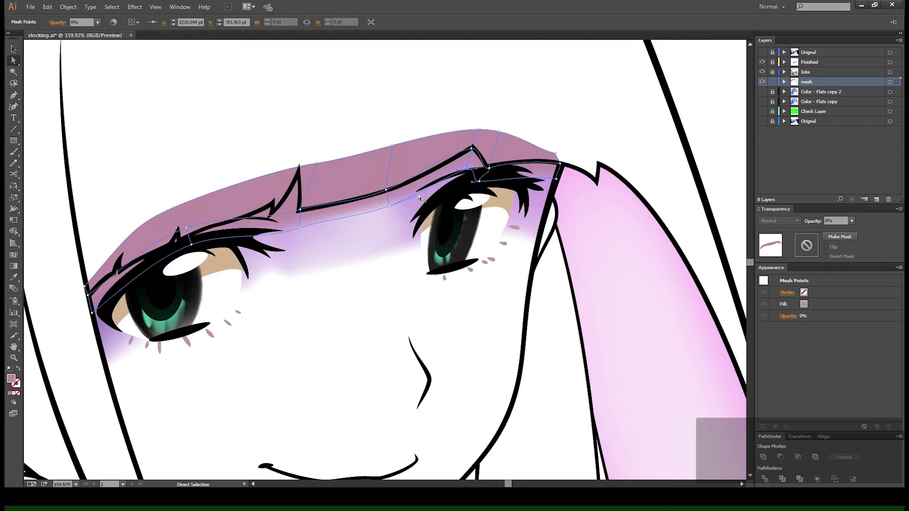
left_click(480, 182)
left_click(466, 103)
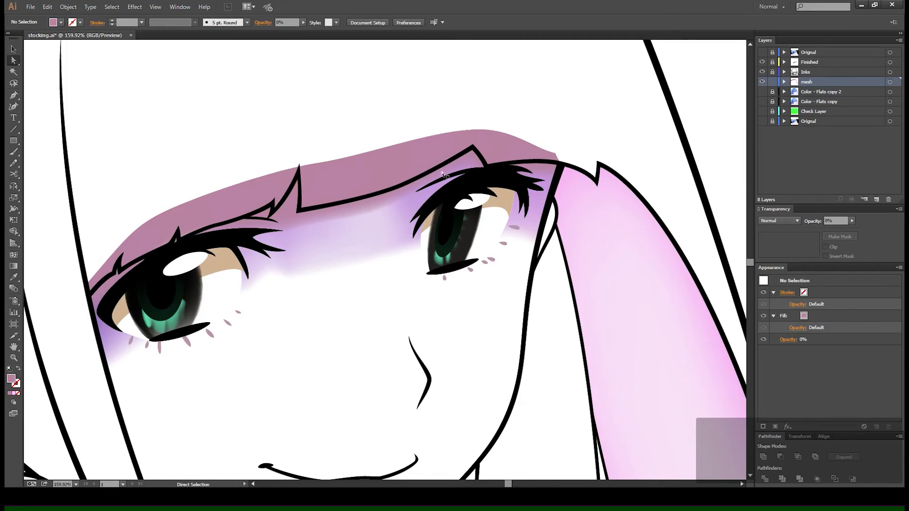
left_click(396, 195)
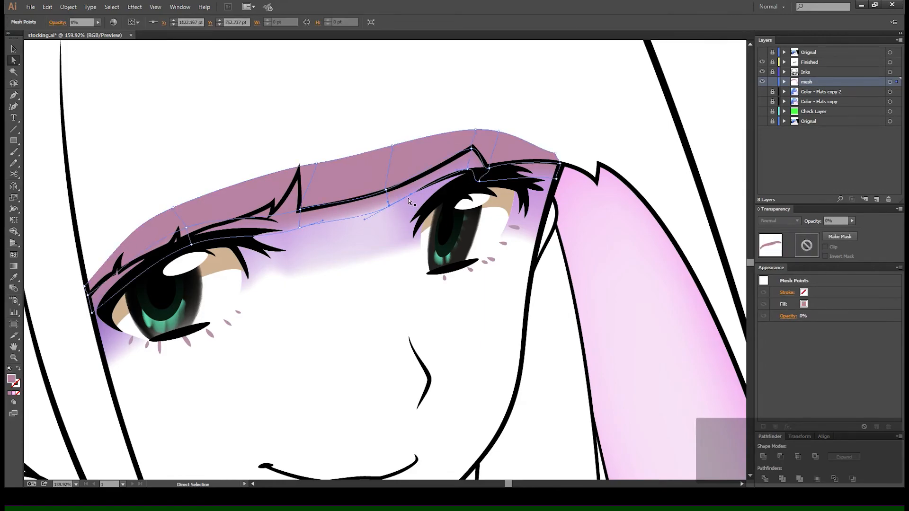
left_click_drag(410, 195, 468, 167)
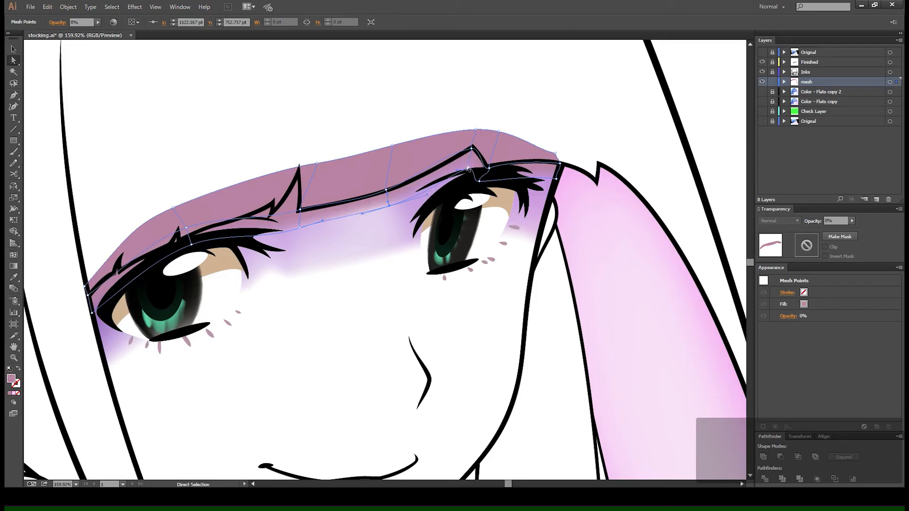
left_click(450, 109)
Set the fringe shadow mesh's blend mode to Multiply and its opacity to 51%.
left_click_drag(379, 169, 465, 193)
key("v")
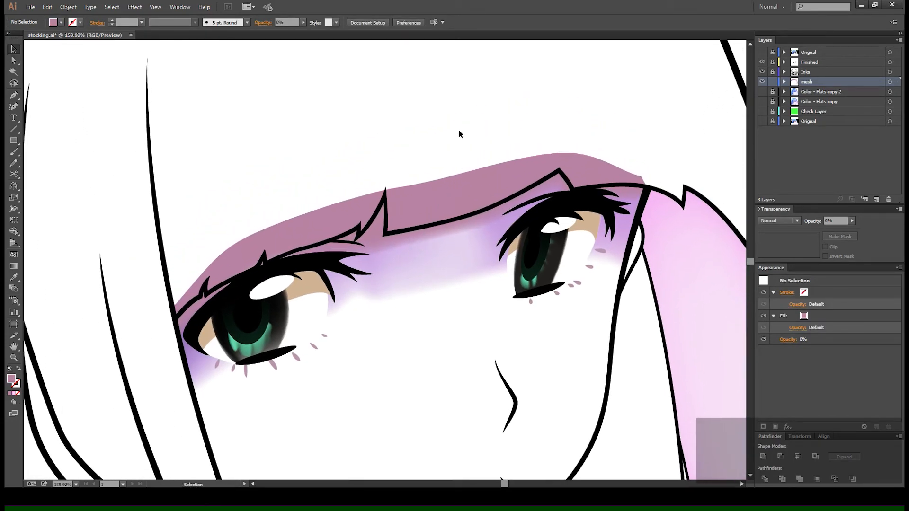
left_click(450, 231)
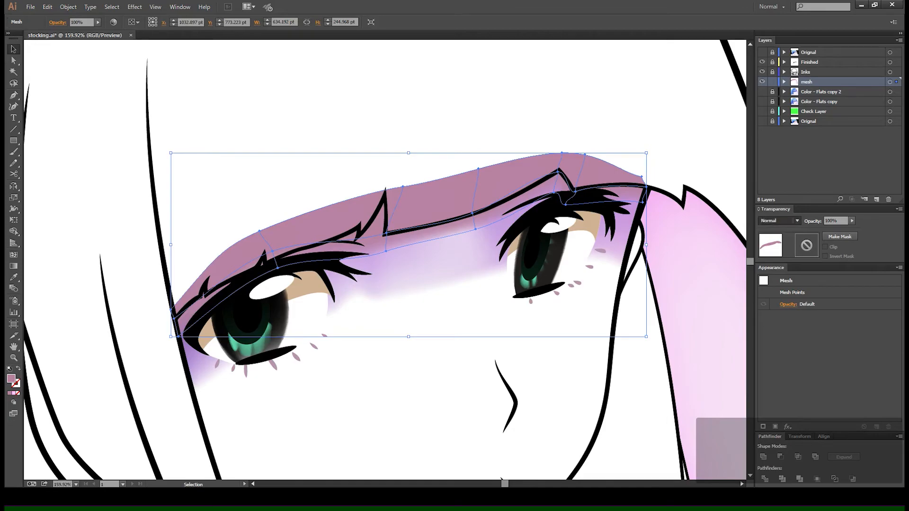
left_click(519, 127)
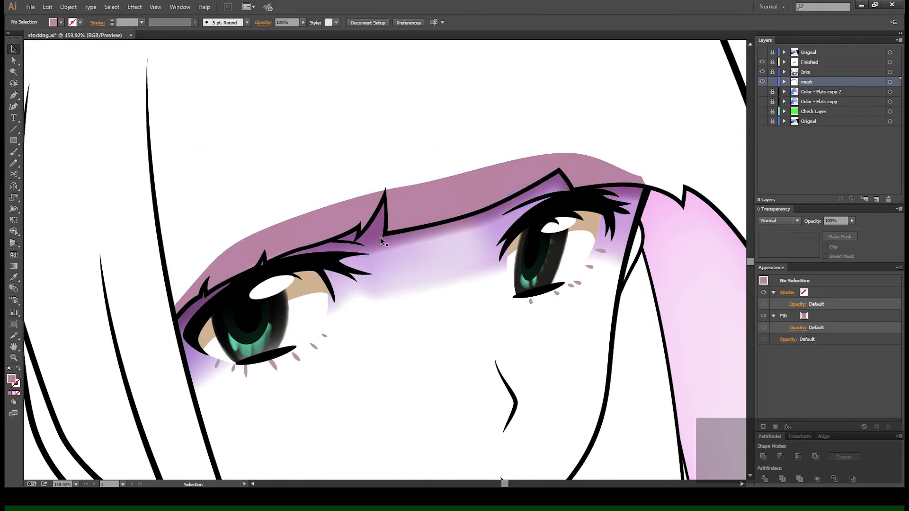
left_click_drag(485, 214, 353, 262)
left_click(408, 243)
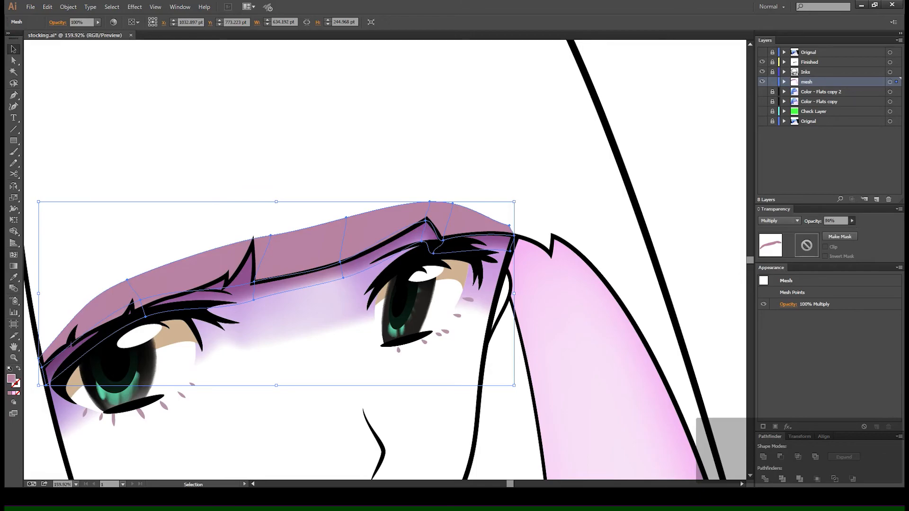
left_click(418, 127)
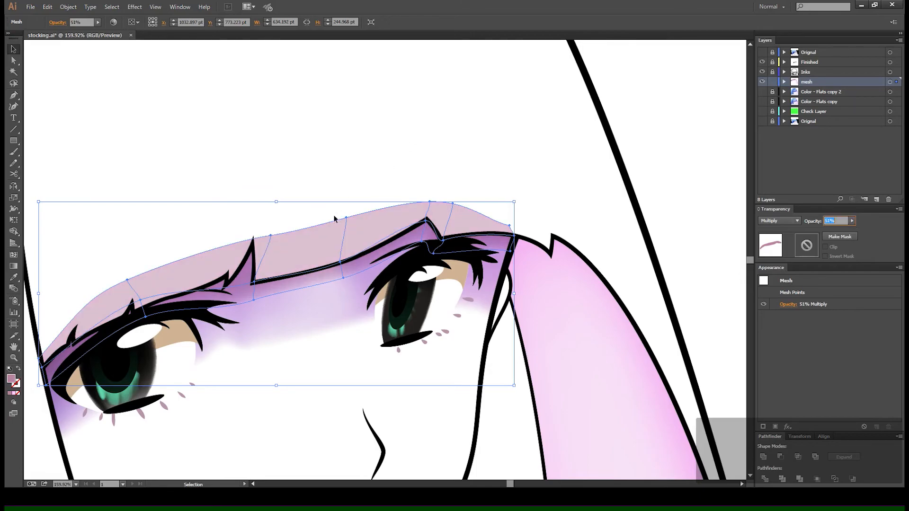
left_click(366, 117)
Reduce the fringe shadow mesh's opacity further so it blends more softly with the forehead shading.
key("space")
left_click_drag(309, 280, 369, 247)
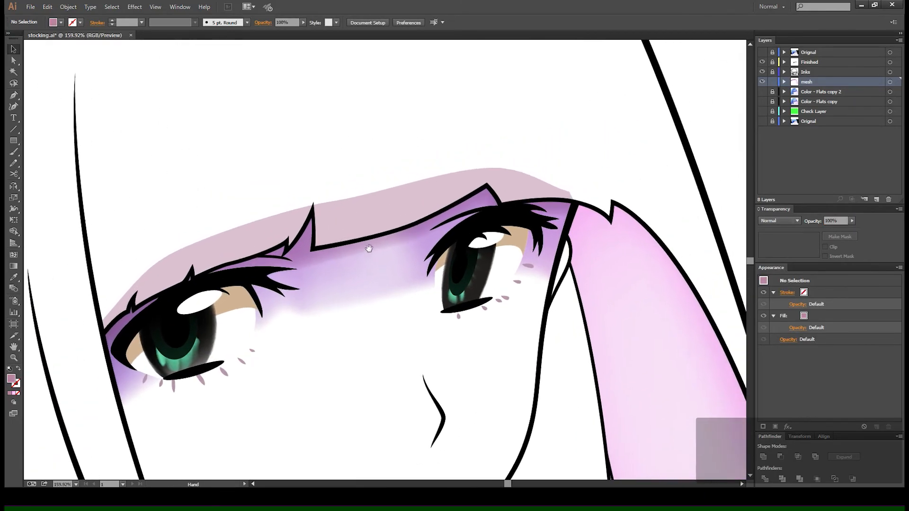
left_click(427, 232)
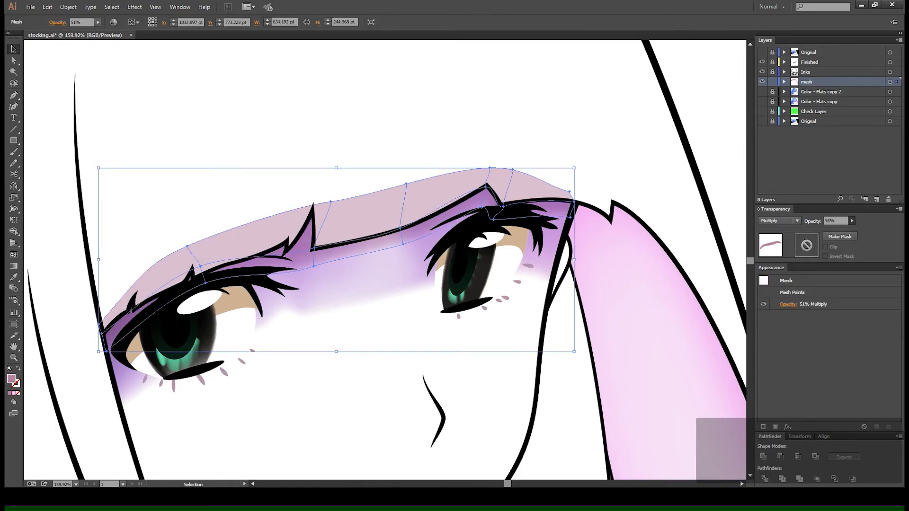
left_click_drag(843, 231, 843, 230)
left_click(526, 92)
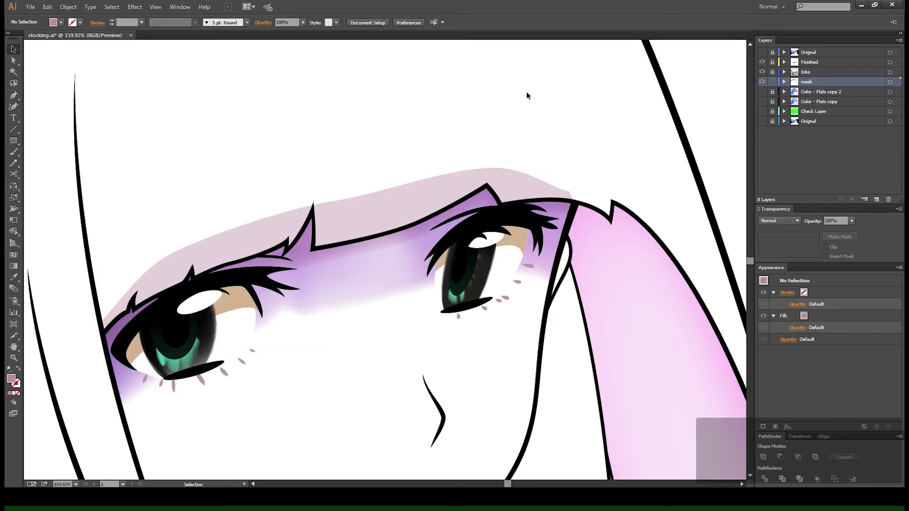
Check the transparent lower mesh points beneath the fringe spike and above the right eye.
key("a")
left_click(313, 263)
left_click(313, 264)
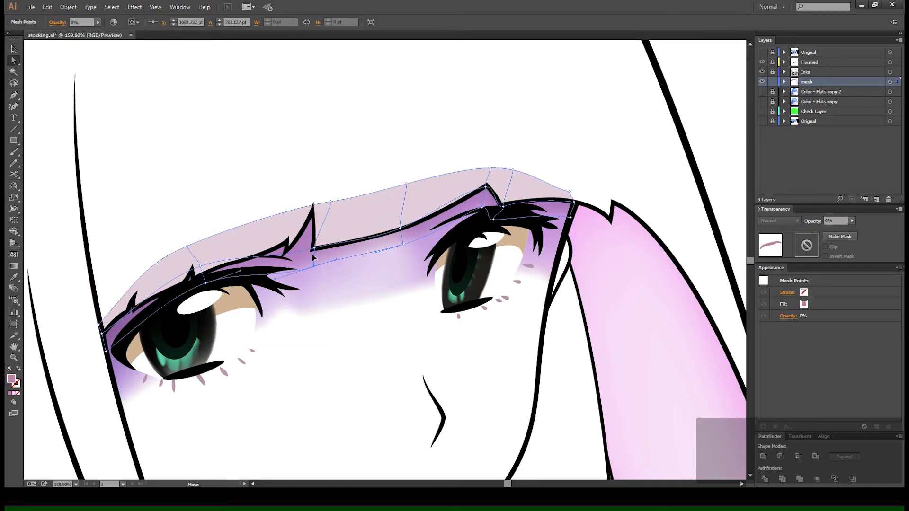
left_click(482, 205)
left_click(504, 144)
Start a Pen path at the face edge beside the left eye, tracing the fringe outline around the two small spikes above it.
left_click_drag(454, 254, 402, 279)
left_click_drag(326, 232, 463, 236)
left_click_drag(219, 434, 322, 310)
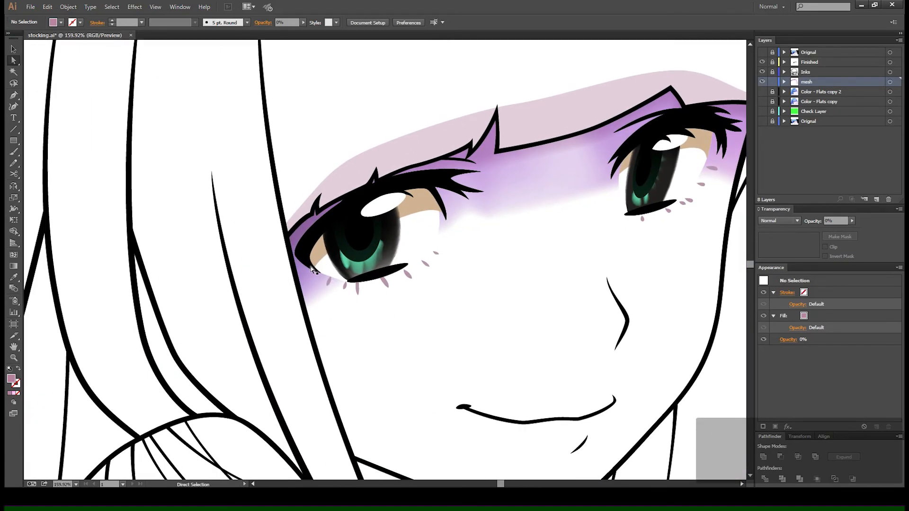
key("p")
left_click(297, 283)
left_click(286, 239)
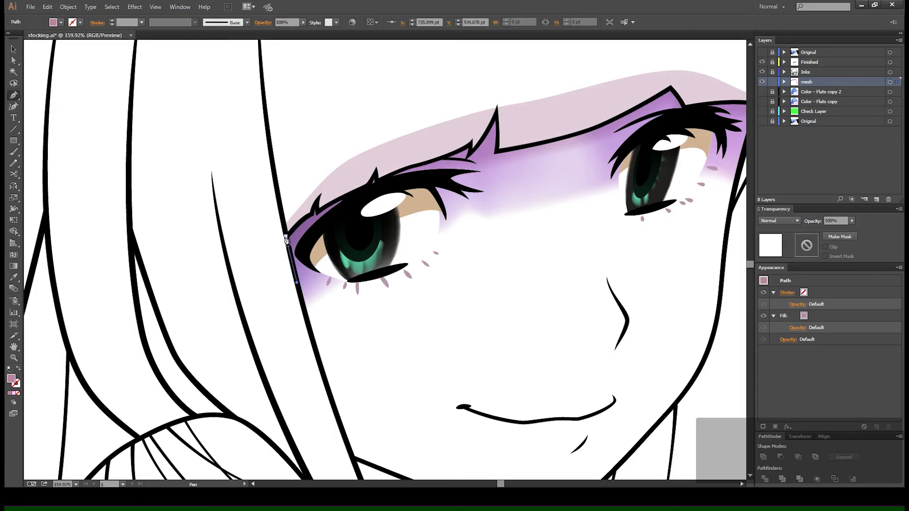
left_click_drag(310, 215, 313, 209)
left_click(316, 202)
left_click(317, 211)
mouse_move(369, 187)
left_mouse_down()
mouse_move(392, 181)
mouse_move(373, 180)
left_mouse_up()
left_click(375, 174)
left_click(377, 180)
key("ctrl+equal")
key("ctrl+equal")
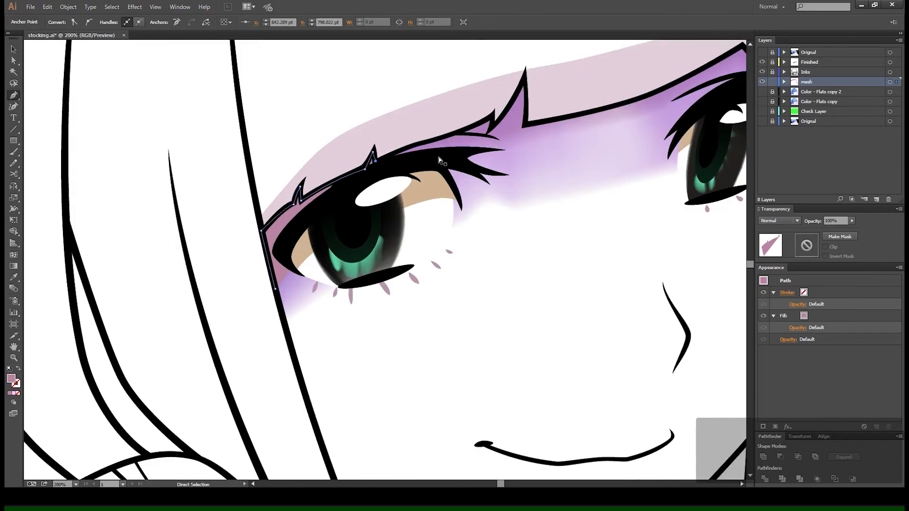
Continue the Pen path along the fringe outline, around the large central spike and on toward the right eye.
left_click_drag(432, 71, 415, 297)
left_click(461, 274)
left_click(461, 286)
left_click_drag(511, 216, 288, 309)
left_click(513, 284)
key("space")
left_click(379, 328)
left_click(442, 306)
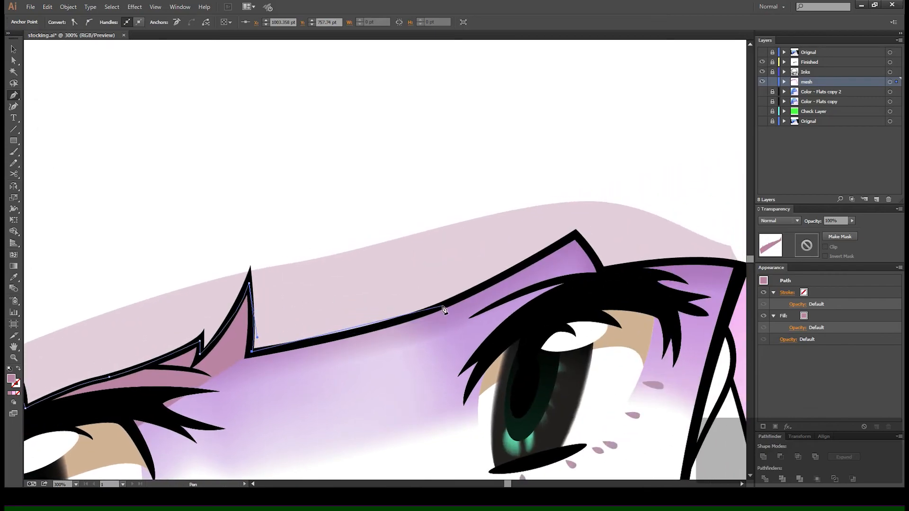
left_click(505, 283)
Trace the path around the fringe peak above the right eye, along the hair and down the face edge.
key("space")
left_click_drag(506, 283, 335, 365)
left_click(405, 314)
left_click(429, 360)
key("space")
left_click_drag(562, 357, 461, 407)
left_click(480, 362)
left_click(452, 437)
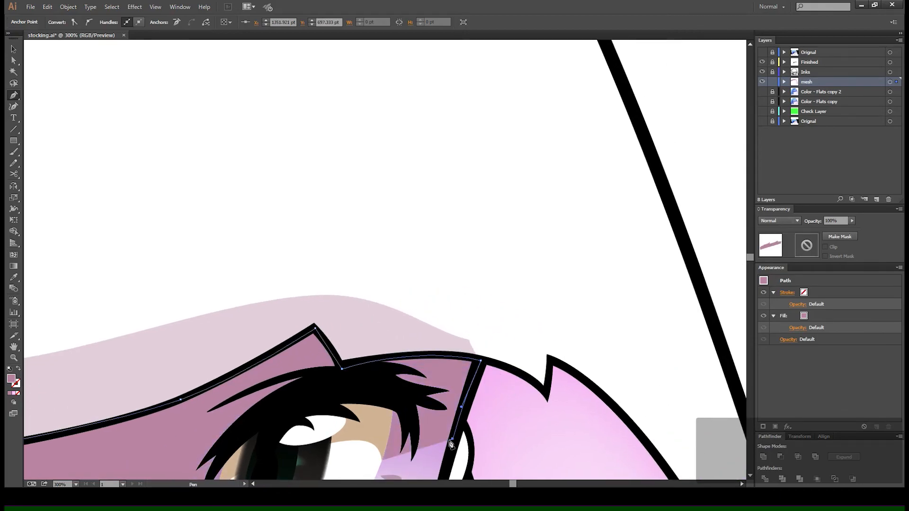
Close the outline at its starting point beside the left eye and use it as a clipping mask for the fringe shadow mesh.
key("ctrl+minus")
key("ctrl+minus")
key("space")
left_click_drag(213, 428, 483, 339)
left_click(273, 384)
key("ctrl")
left_click(394, 265, "ctrl+shift")
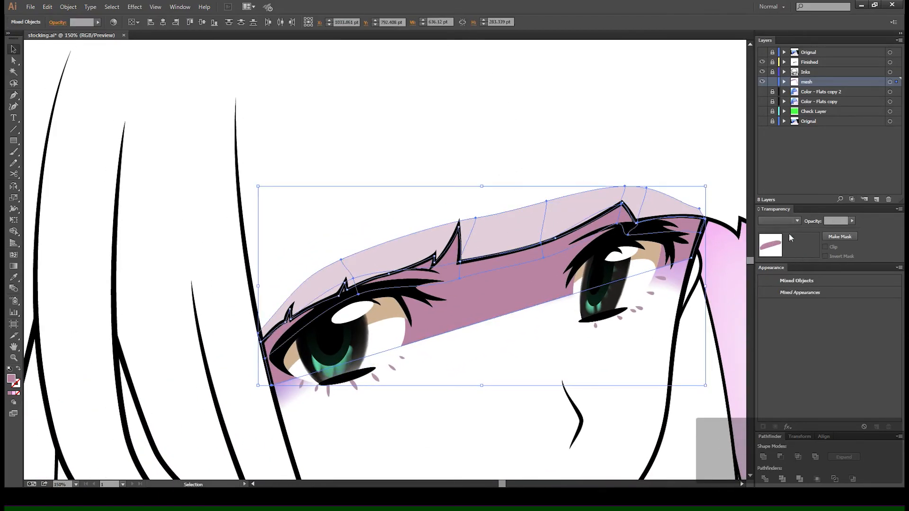
key("ctrl+7")
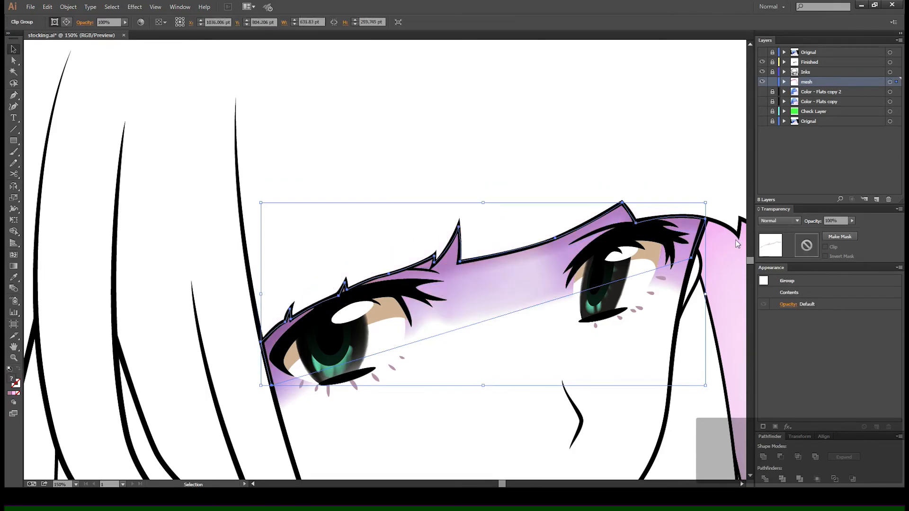
left_click(416, 209)
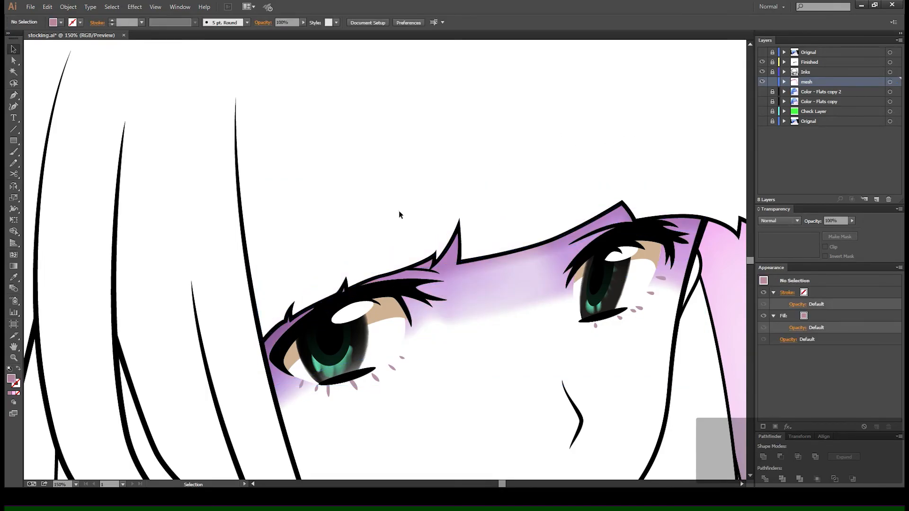
View the whole character with the clipped shading and hide the mesh layer.
scroll(451, 230, "right", 5)
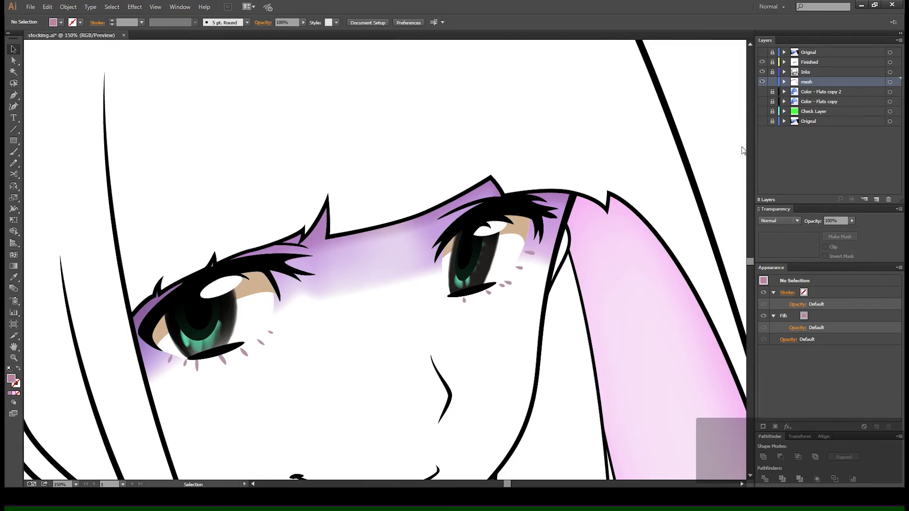
key("ctrl+minus")
key("ctrl+minus")
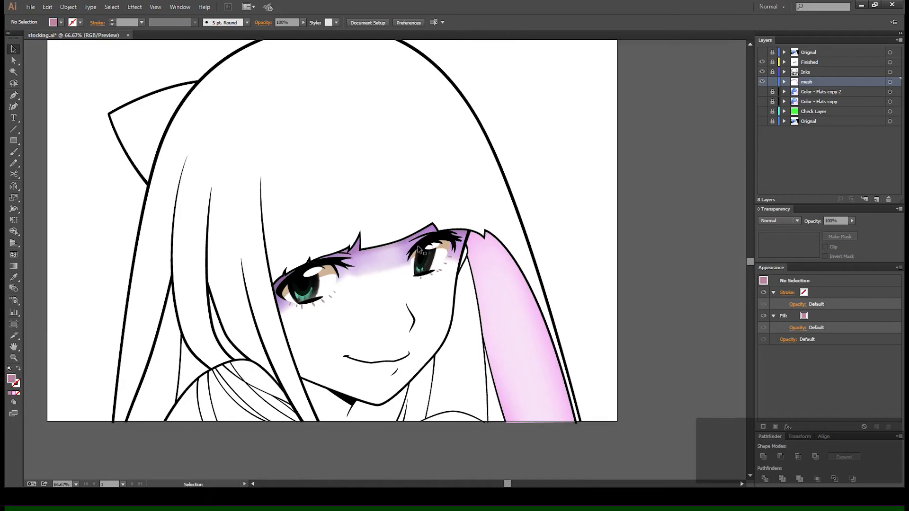
left_click_drag(430, 222, 375, 254)
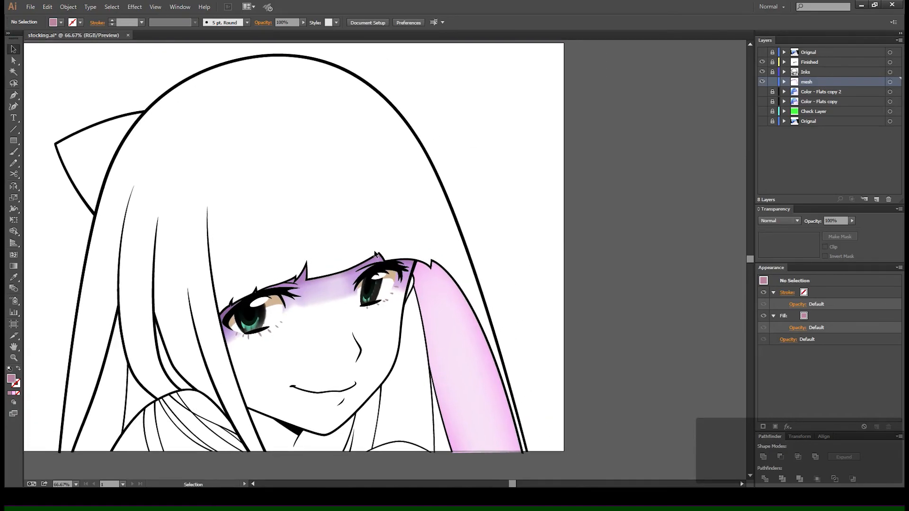
left_click_drag(323, 355, 337, 334)
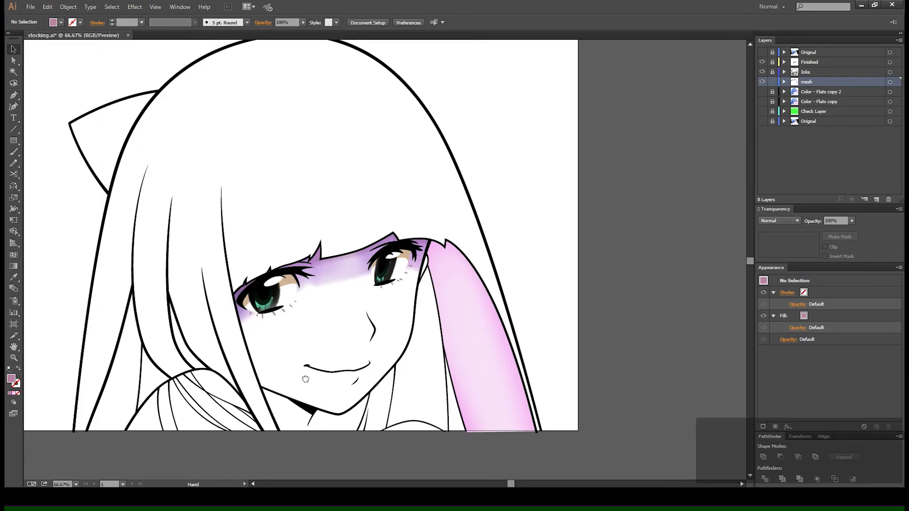
left_click_drag(303, 378, 312, 379)
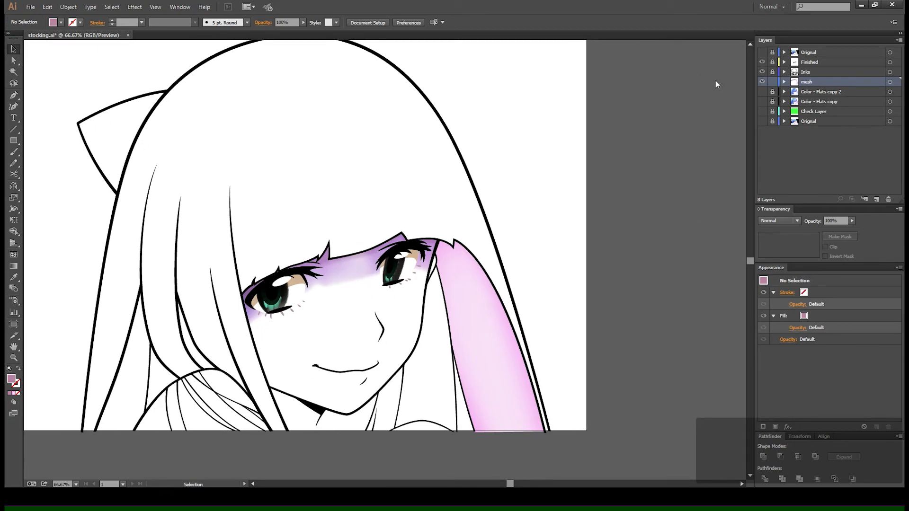
left_click(762, 84)
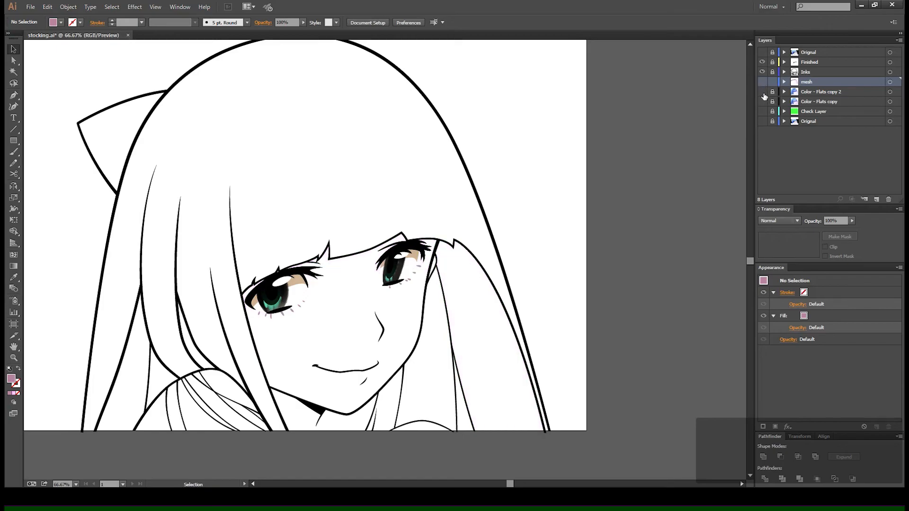
Show the Inks and Color - Mesh sublayers of the Finished layer while keeping Color Gradient hidden, to view the mesh-shaded character.
left_click(784, 63)
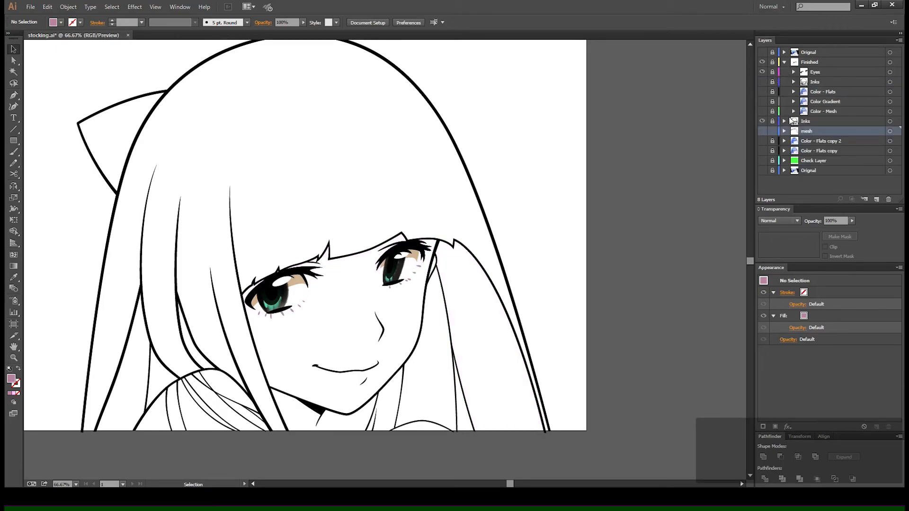
left_click_drag(765, 114, 765, 101)
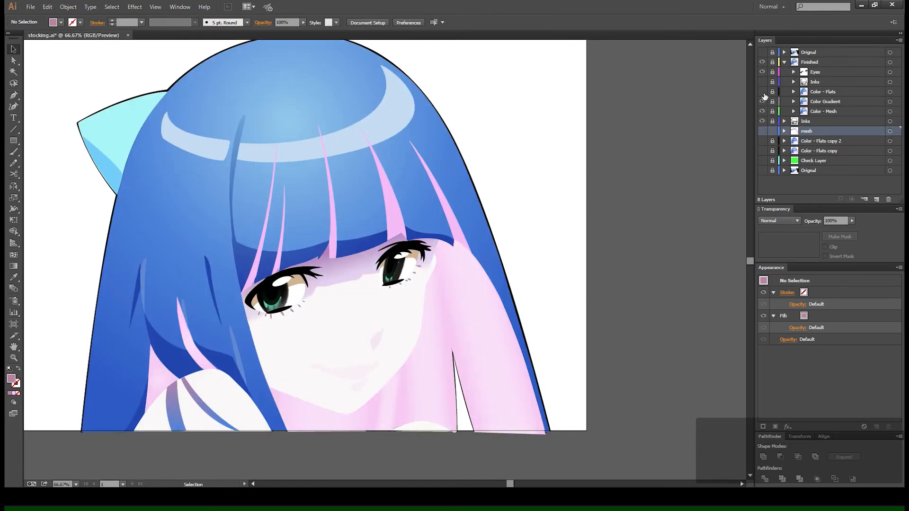
left_click(762, 82)
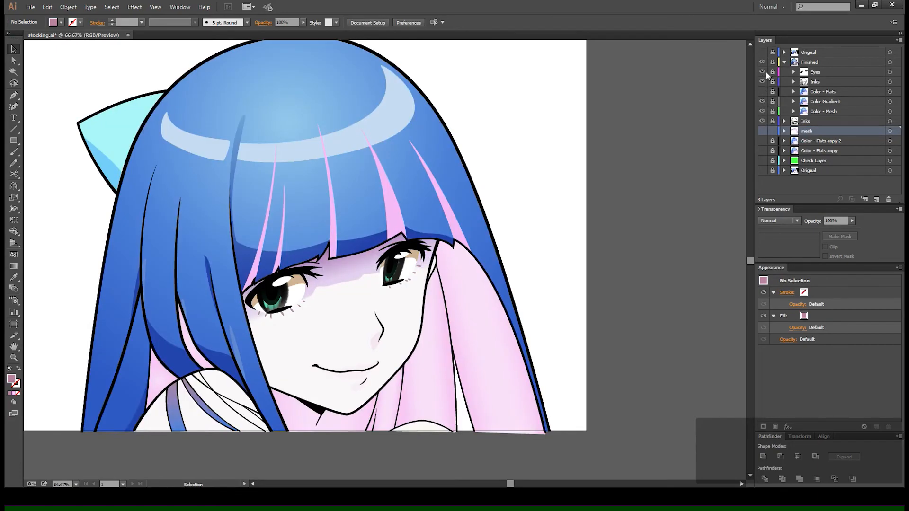
left_click(762, 103)
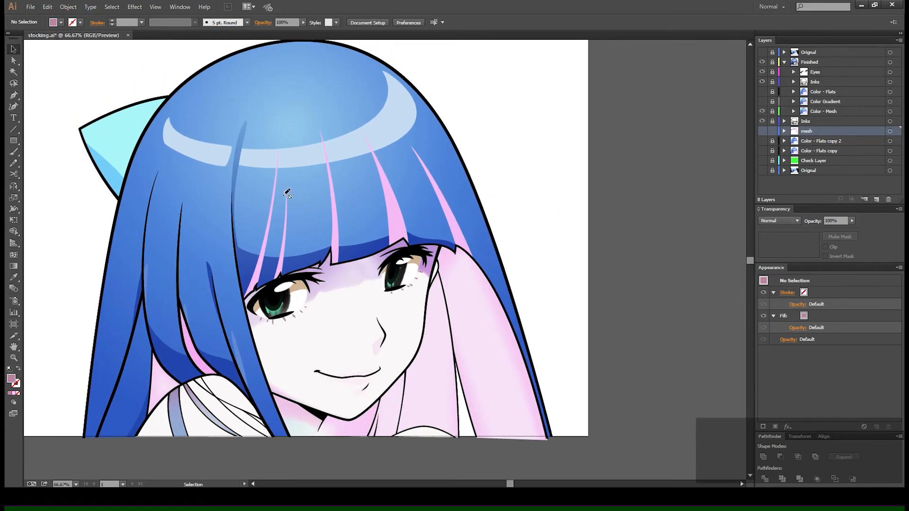
Hide every visible layer except the Eyes sublayer of Finished, isolating the eye on the viewer's left close up.
key("z")
left_click_drag(395, 244, 392, 191)
left_click_drag(220, 219, 336, 278)
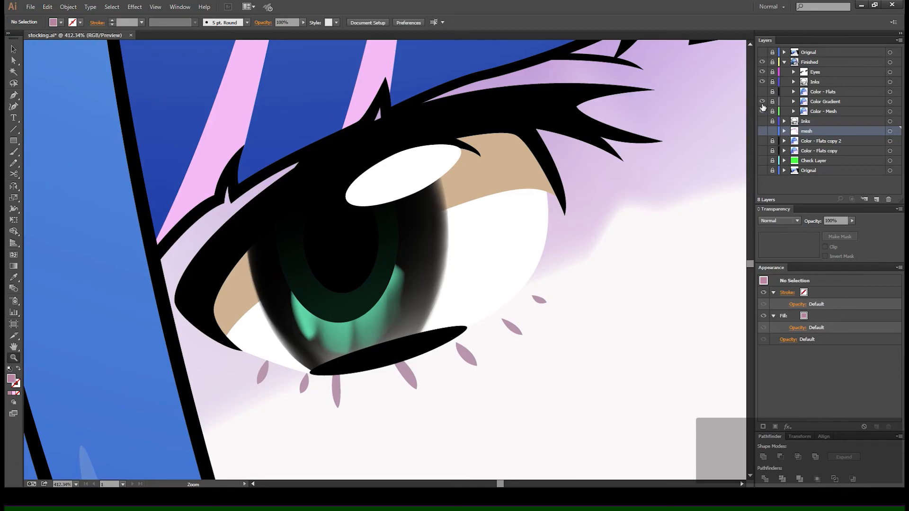
left_click(762, 111)
left_click(762, 101)
left_click(762, 72)
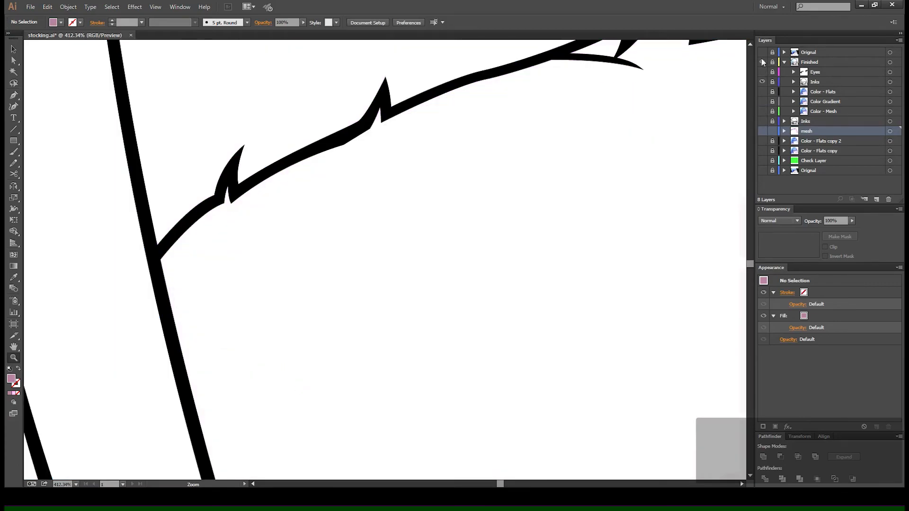
left_click(762, 82)
key("ctrl+y")
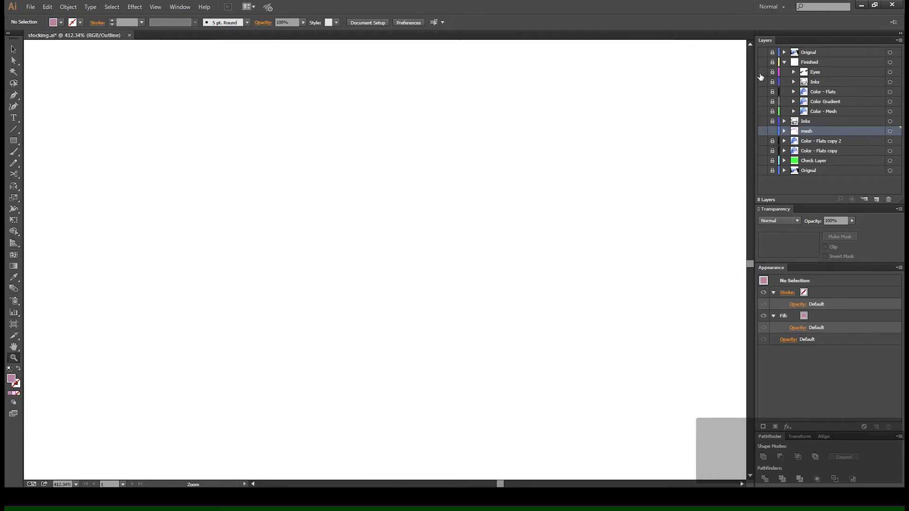
left_click(762, 72)
key("ctrl+y")
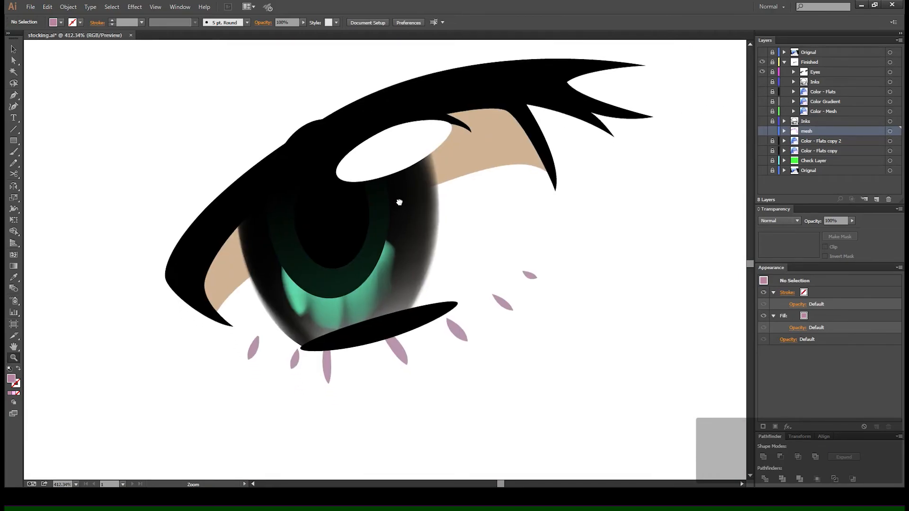
Make the Eyes sublayer active and unlock it together with its parent Finished layer.
key("v")
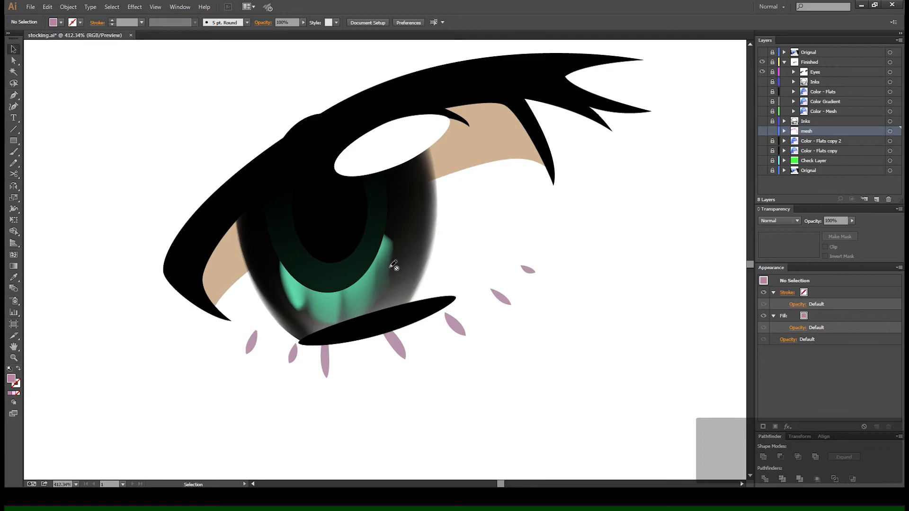
key("c")
left_click(815, 73)
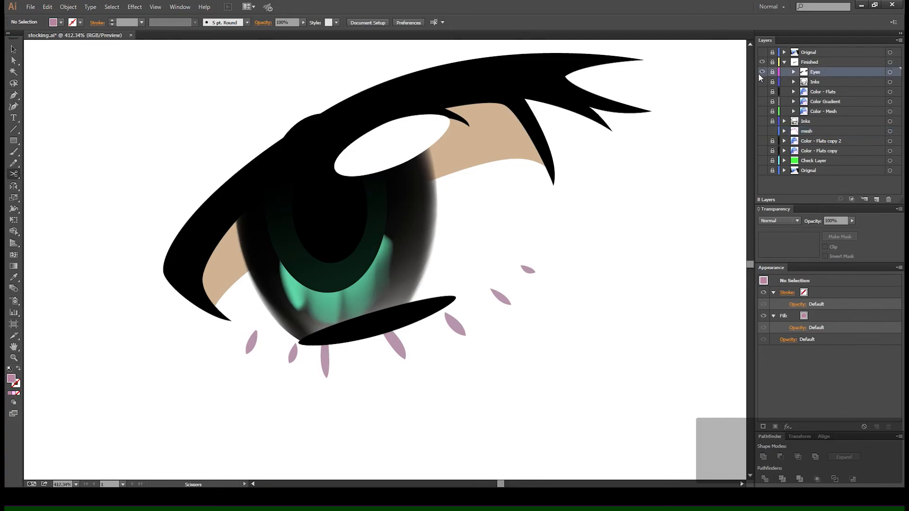
left_click(770, 72)
key("v")
left_click(771, 62)
Move the green highlight mesh out of the iris to reveal its full shape, undo the move and deselect it.
left_click(345, 297)
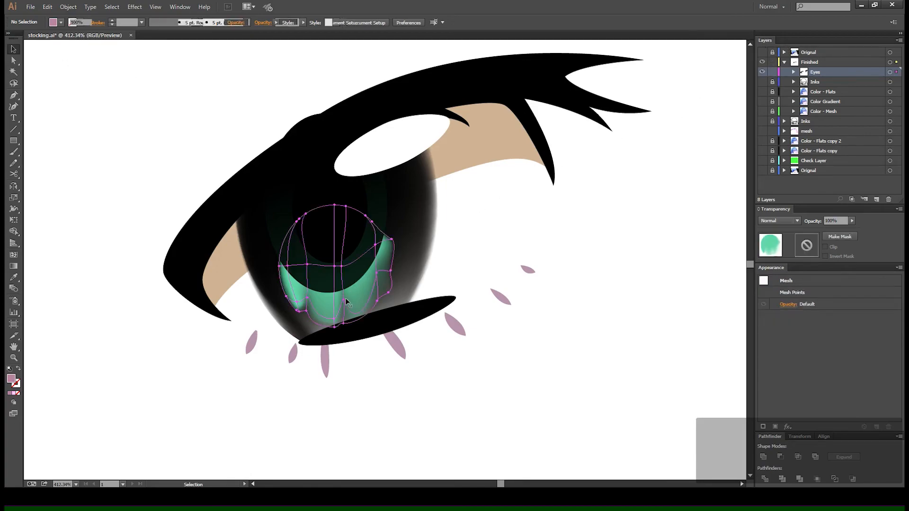
left_click_drag(358, 297, 200, 172)
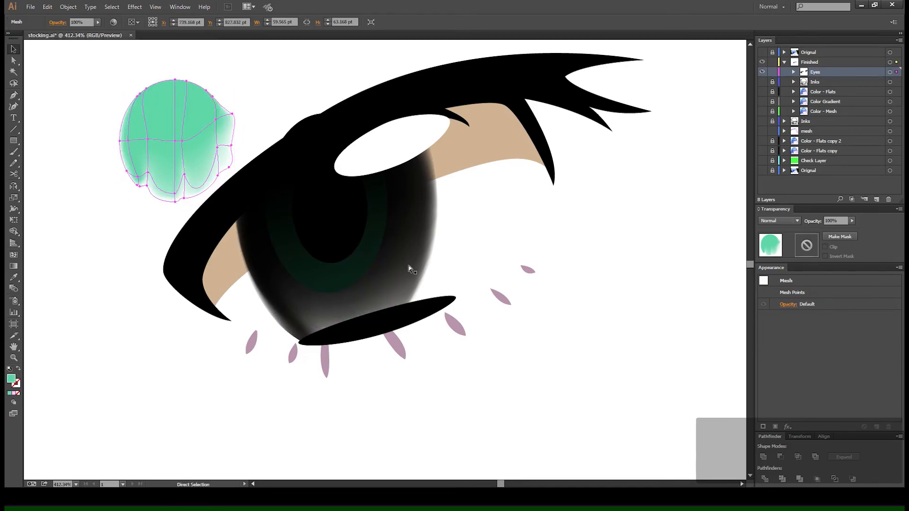
key("ctrl+z")
left_click(140, 106)
left_click(323, 300)
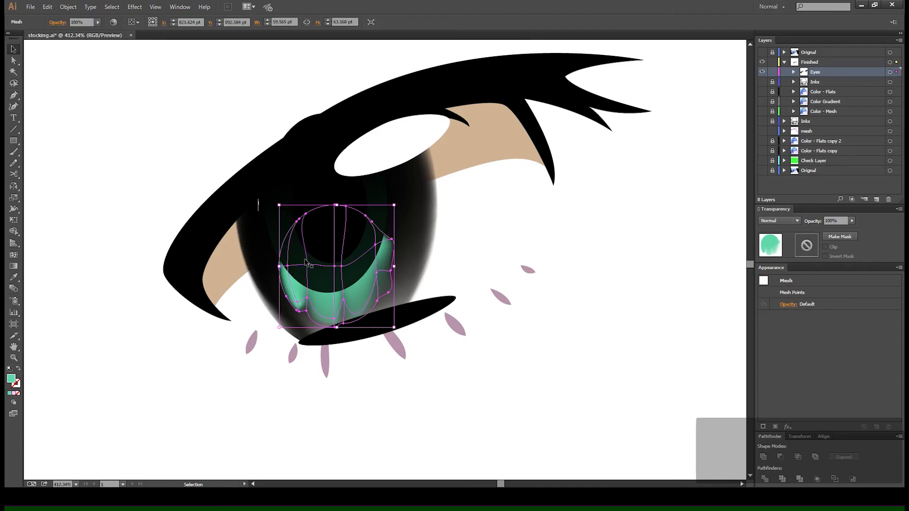
left_click(359, 391)
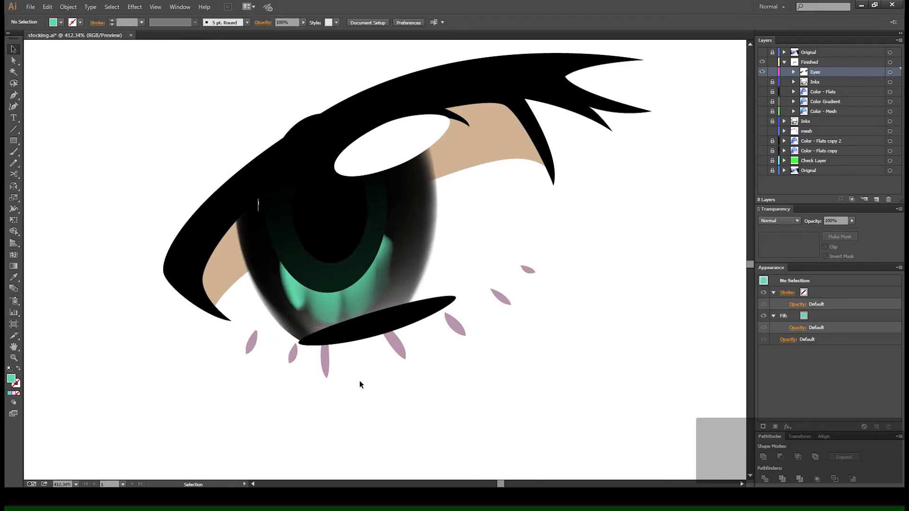
Examine the opacity of individual mesh points along the right side of the iris's green highlight mesh.
left_click(335, 303)
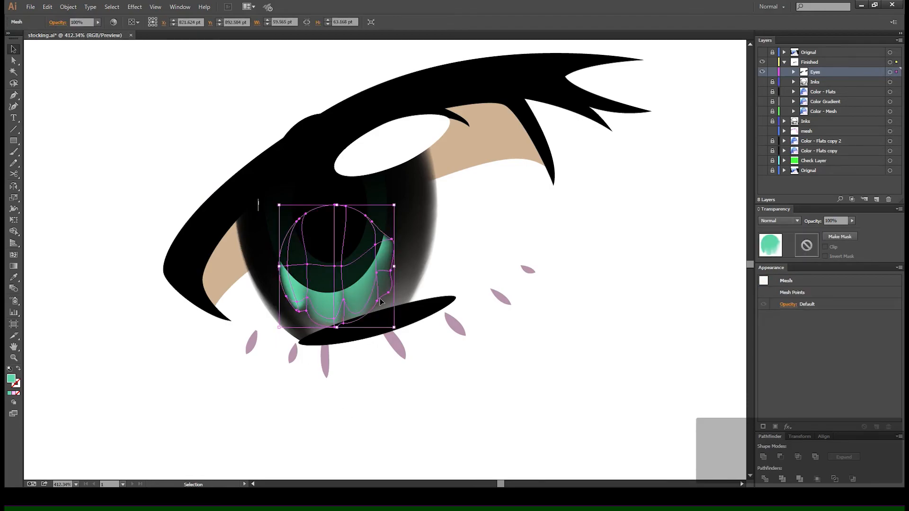
key("a")
left_click(399, 421)
left_click(372, 311)
left_click(378, 301)
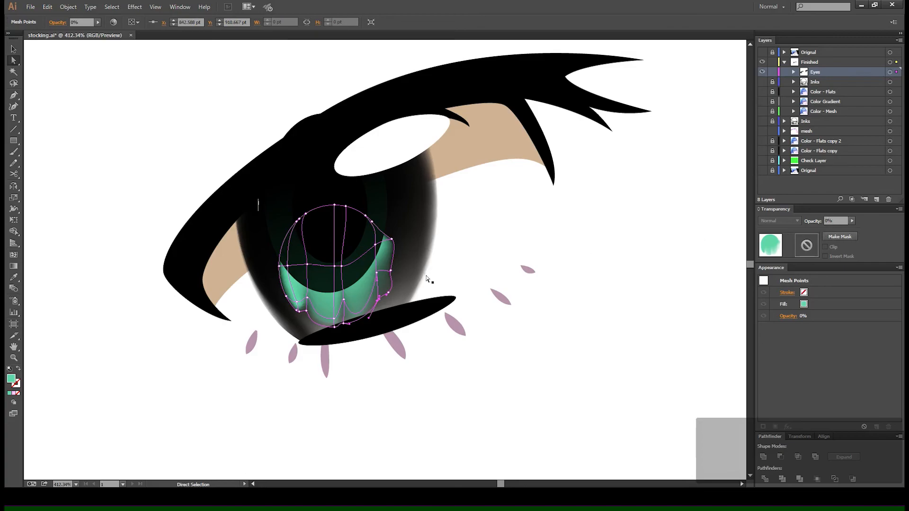
left_click(377, 272)
left_click(377, 246)
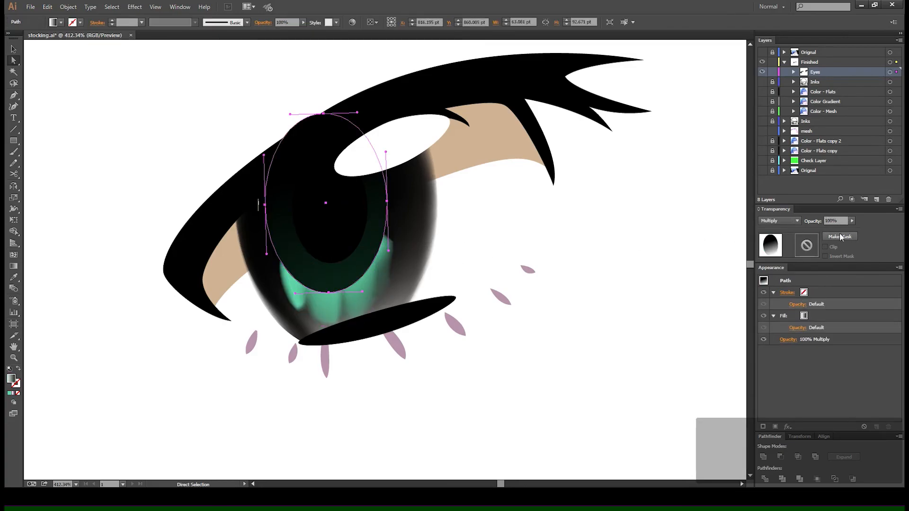
left_click(374, 279)
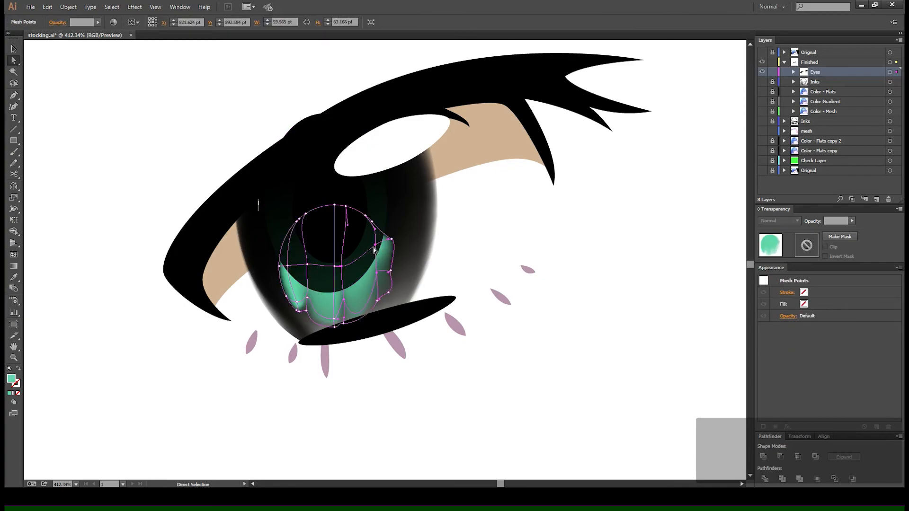
left_click(375, 246)
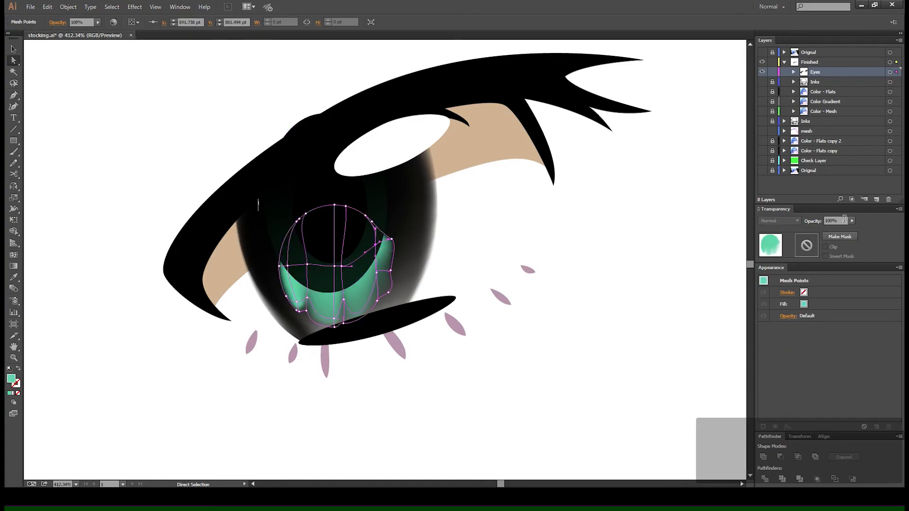
left_click(445, 414)
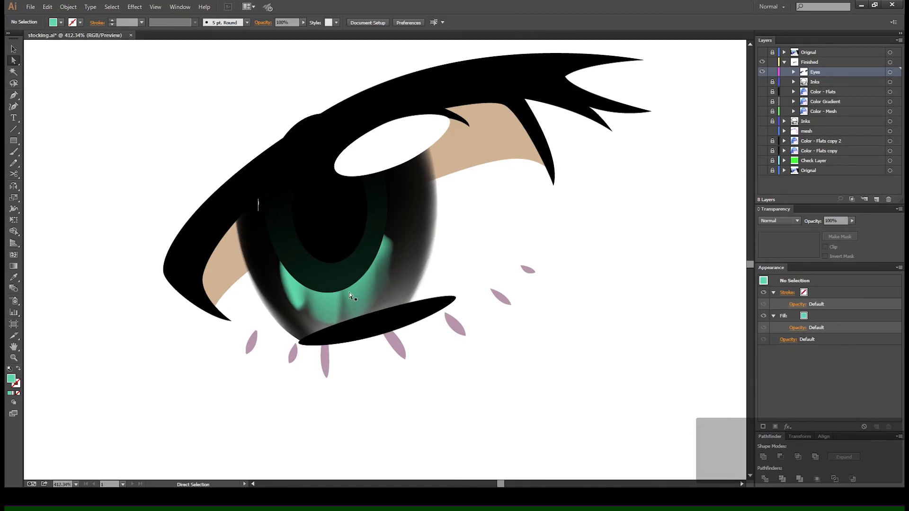
Select the iris clip group and reveal the dark gradient mesh inside it.
key("c")
key("v")
left_click(347, 274)
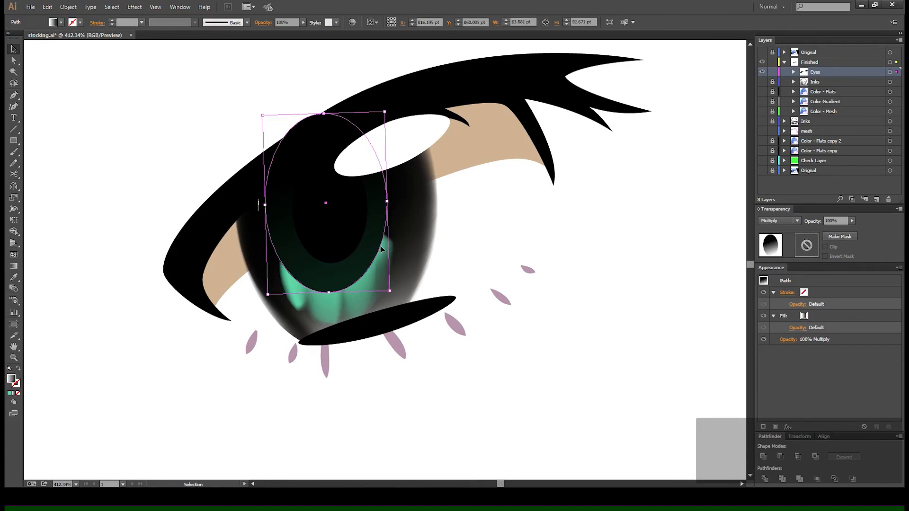
left_click(415, 240)
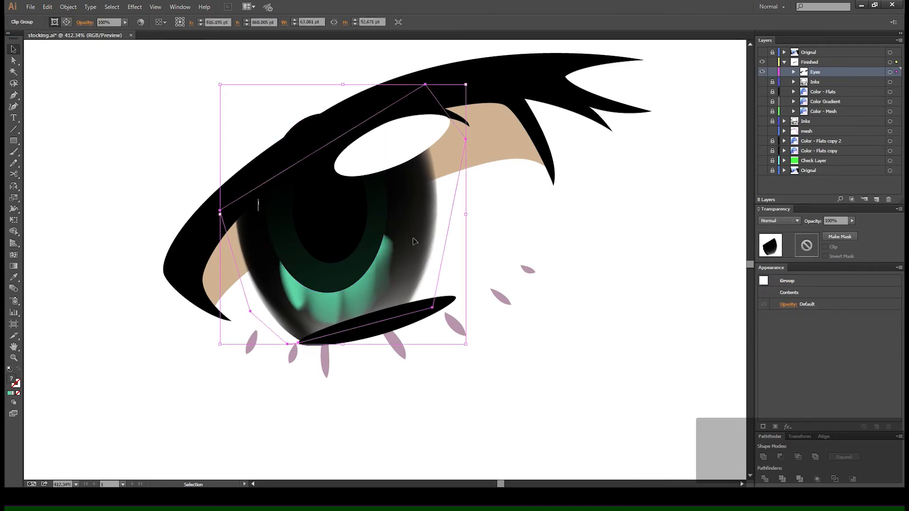
key("a")
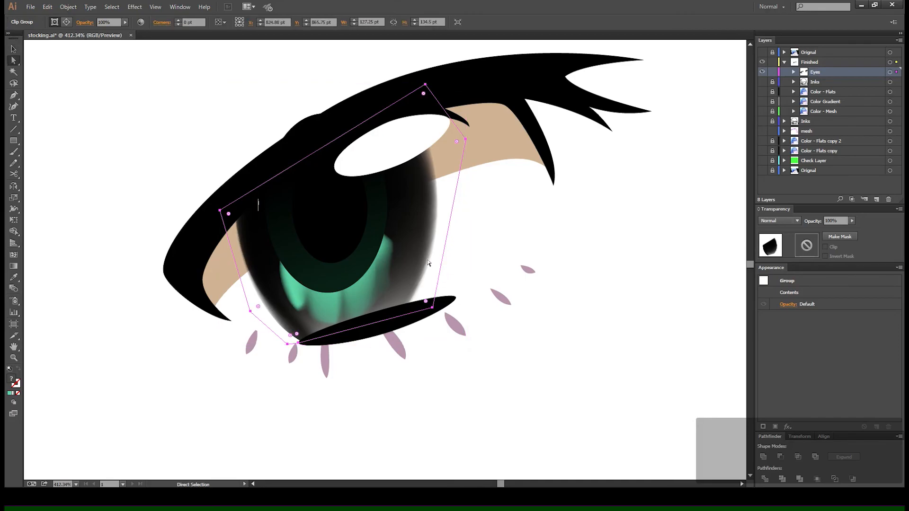
left_click(446, 229)
left_click(424, 229)
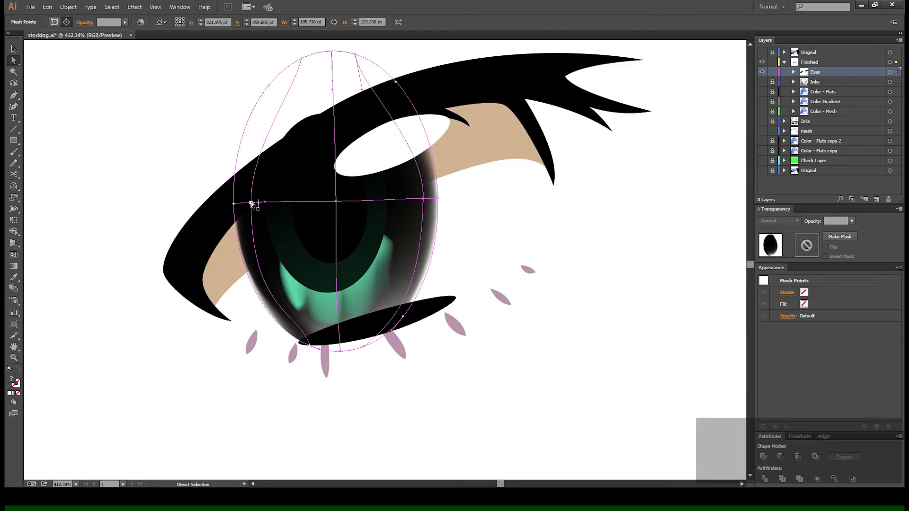
Examine the fill and opacity of the dark iris mesh's points from its centre to its right edge.
left_click(336, 201)
left_click(423, 199)
left_click(423, 199)
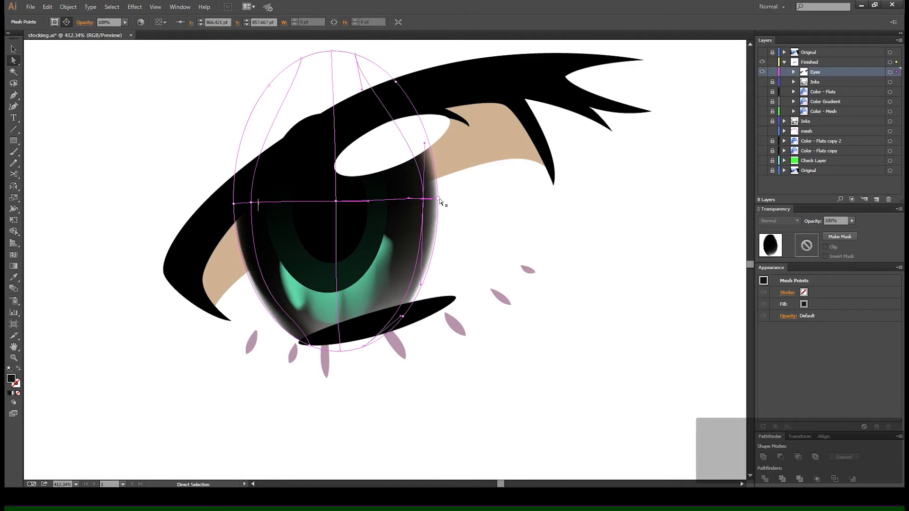
left_click(455, 204)
left_click(431, 202)
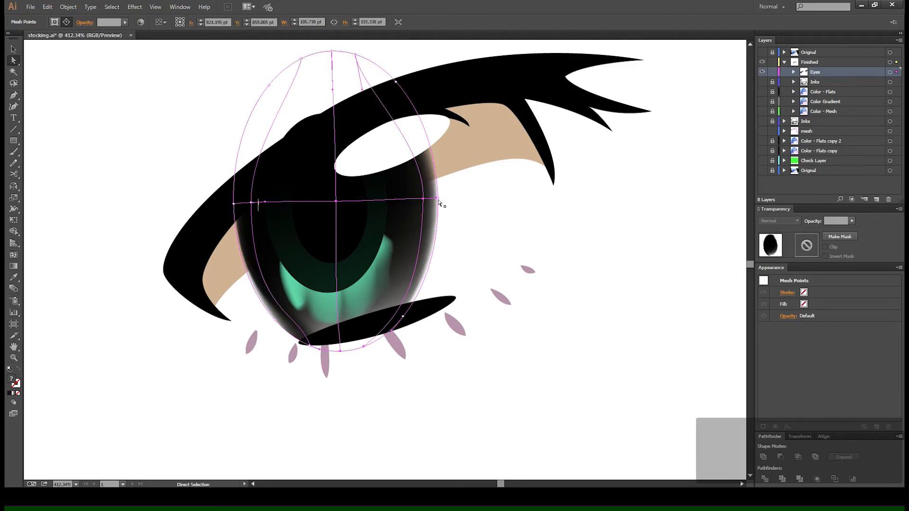
left_click(439, 202)
left_click(438, 201)
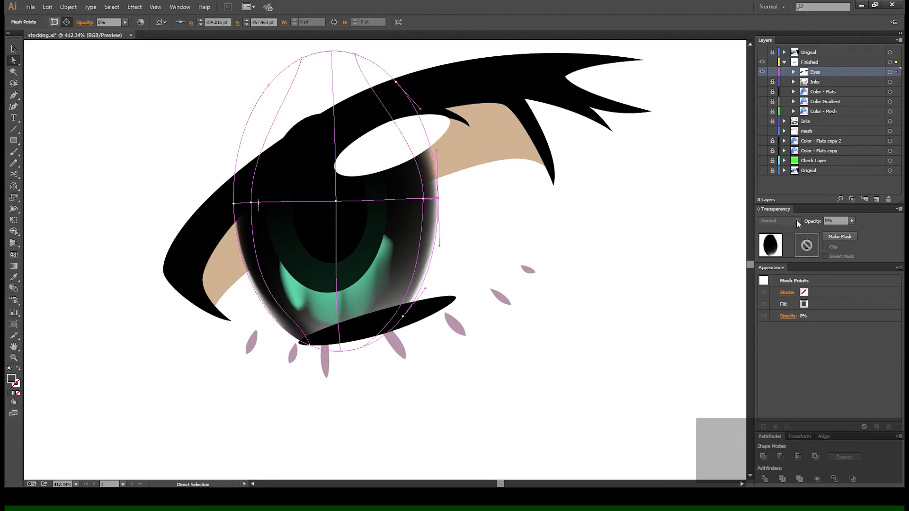
Inspect the lower part of the dark iris mesh, the lower lash and the eye-white shape, and deselect everything.
left_click(503, 297)
left_click(361, 292)
left_click(423, 235, "shift")
left_click(403, 314)
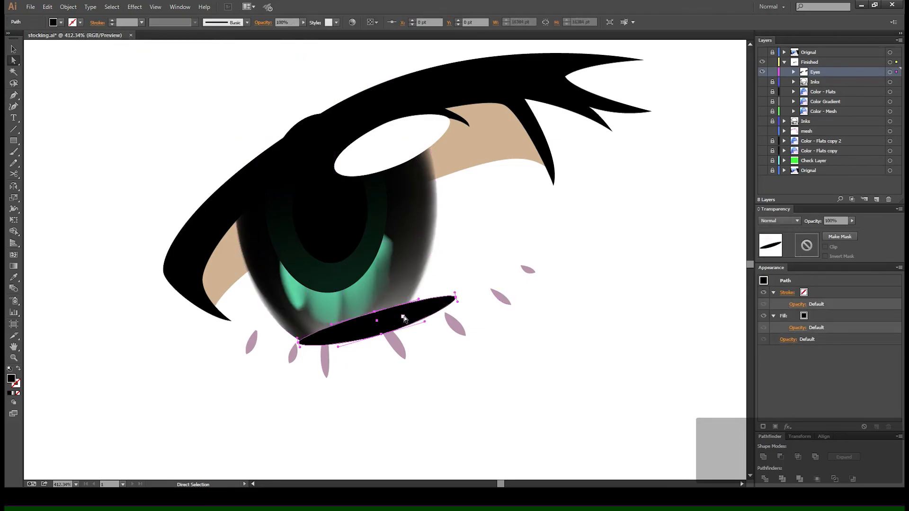
left_click(413, 294)
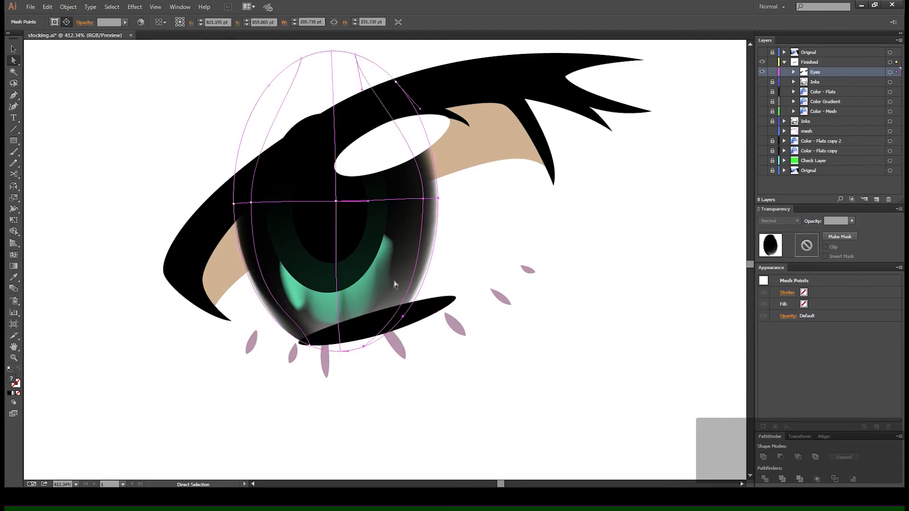
left_click(525, 234)
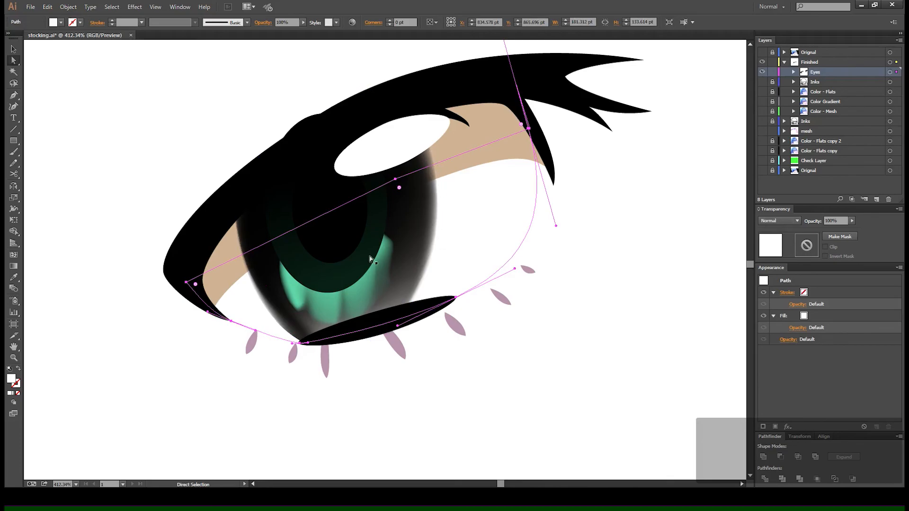
left_click(435, 406)
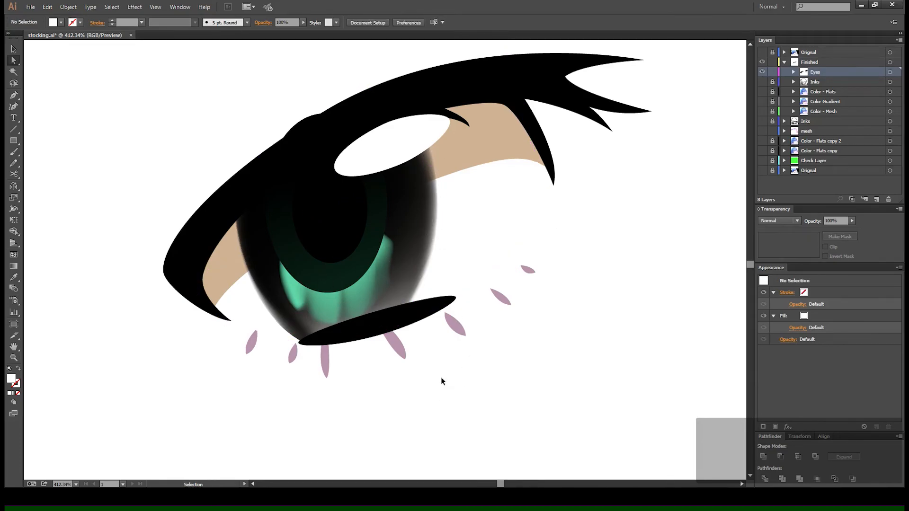
Draw a white 392 × 229 pt rectangle above the left eye and add a gradient mesh point at its centre.
key("ctrl+minus")
key("ctrl+minus")
key("ctrl+minus")
key("ctrl+minus")
key("ctrl+minus")
left_click_drag(497, 183, 419, 169)
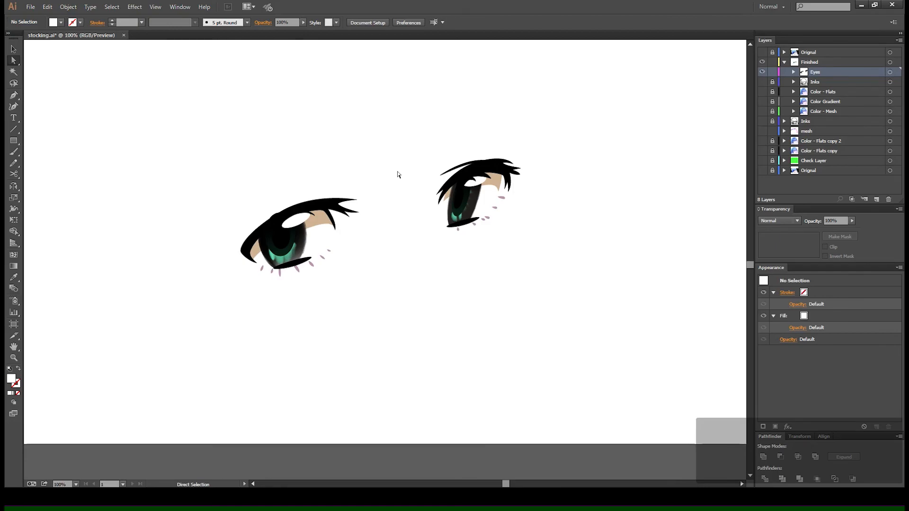
left_click(14, 141)
left_click_drag(152, 70, 336, 177)
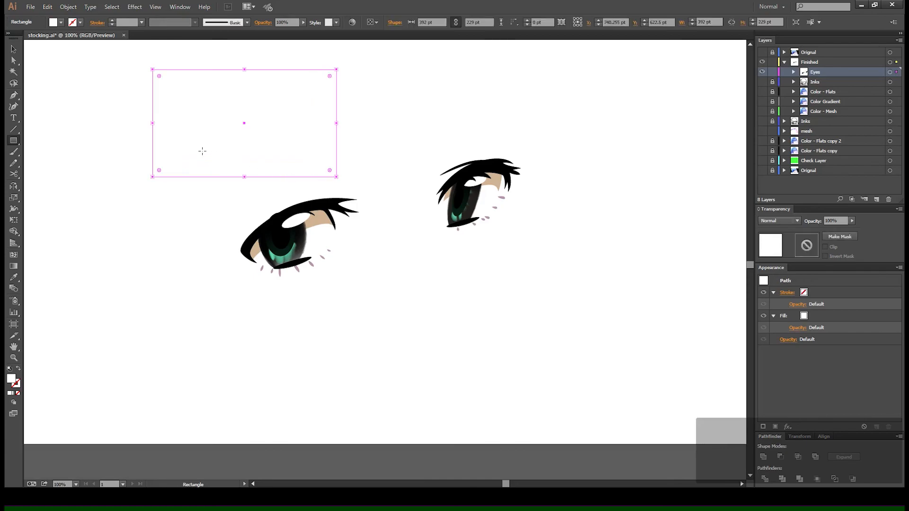
key("u")
left_click(244, 123)
Colour the rectangle mesh's left column of points green, the centre column pink and the right column blue.
key("a")
left_click_drag(137, 56, 169, 185)
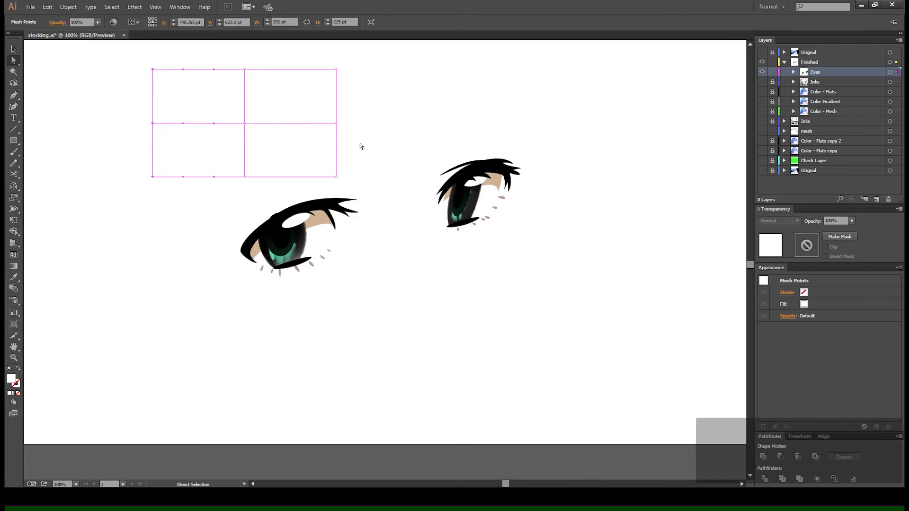
left_click(677, 89)
left_click_drag(225, 58, 254, 192)
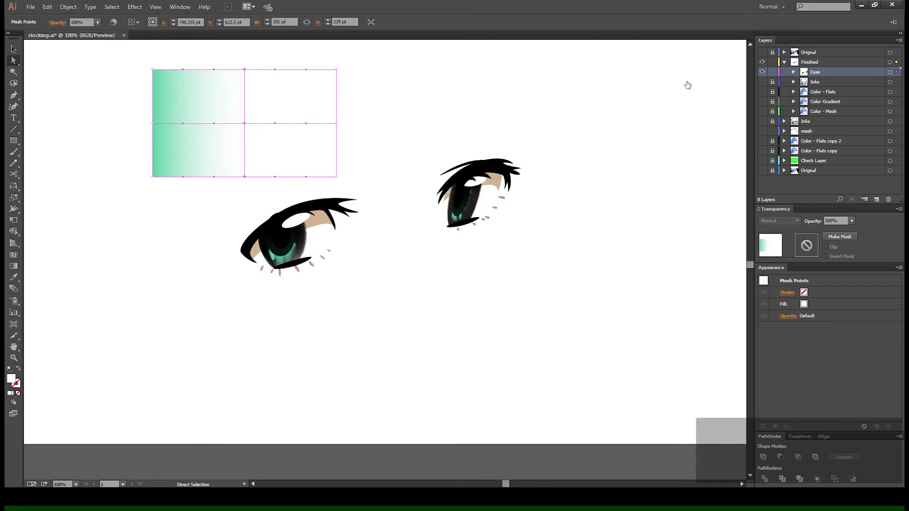
left_click(710, 88)
left_click_drag(358, 47, 299, 201)
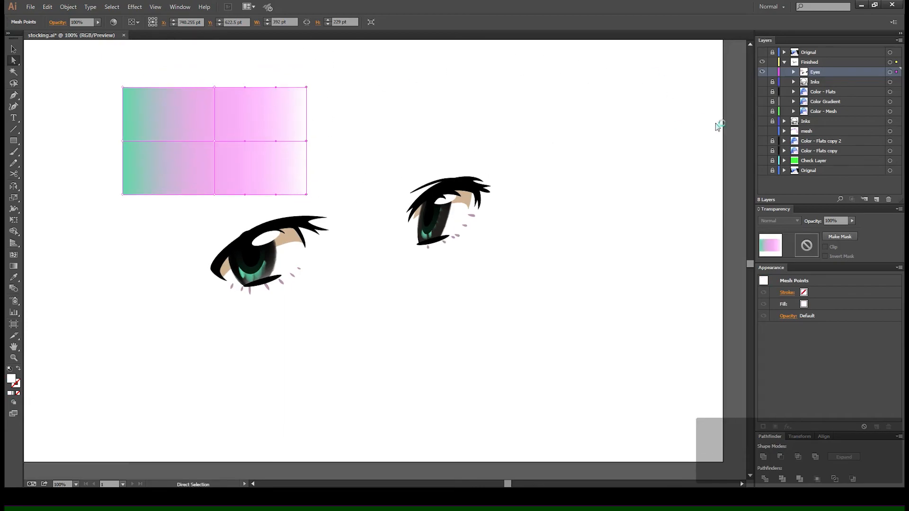
left_click(674, 103)
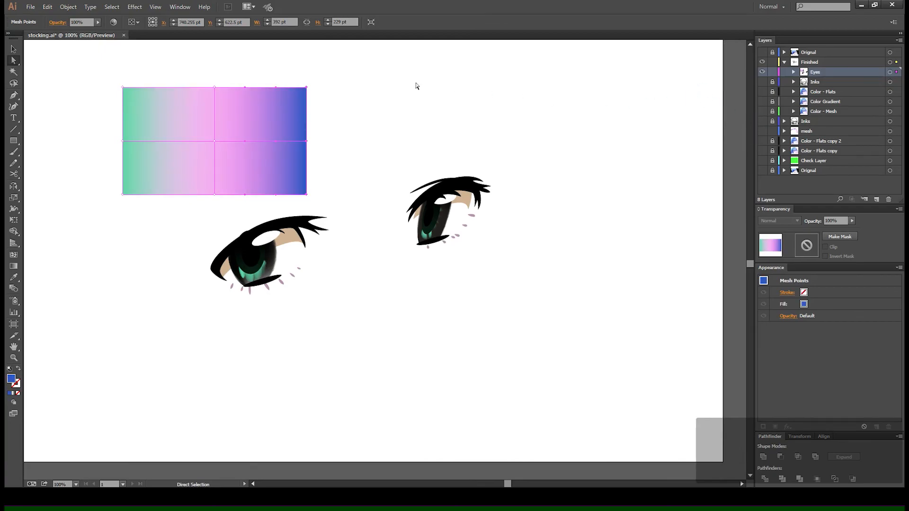
Examine the three-colour blend across the mesh rectangle up close.
left_click(417, 85)
left_click_drag(293, 115, 320, 145)
key("z")
left_click_drag(159, 85, 389, 221)
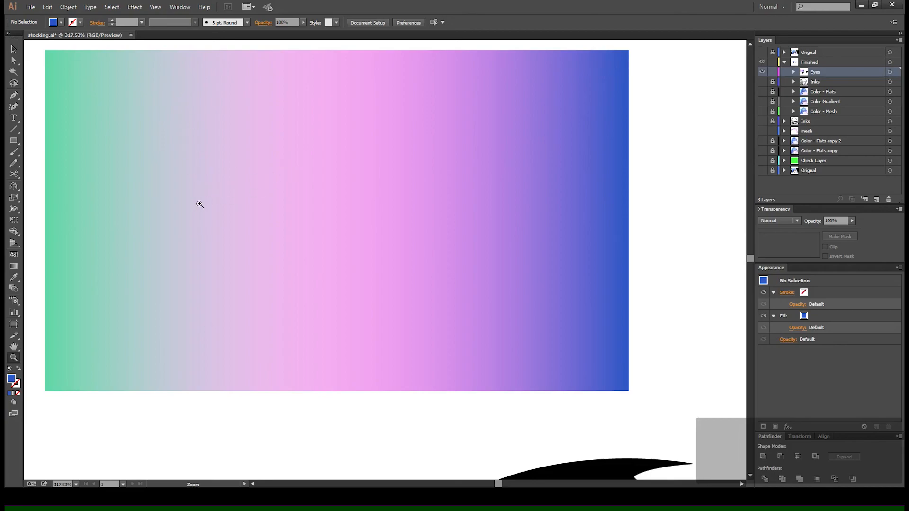
key("ctrl+minus")
key("ctrl+minus")
key("ctrl+minus")
key("v")
left_click_drag(377, 142, 294, 140)
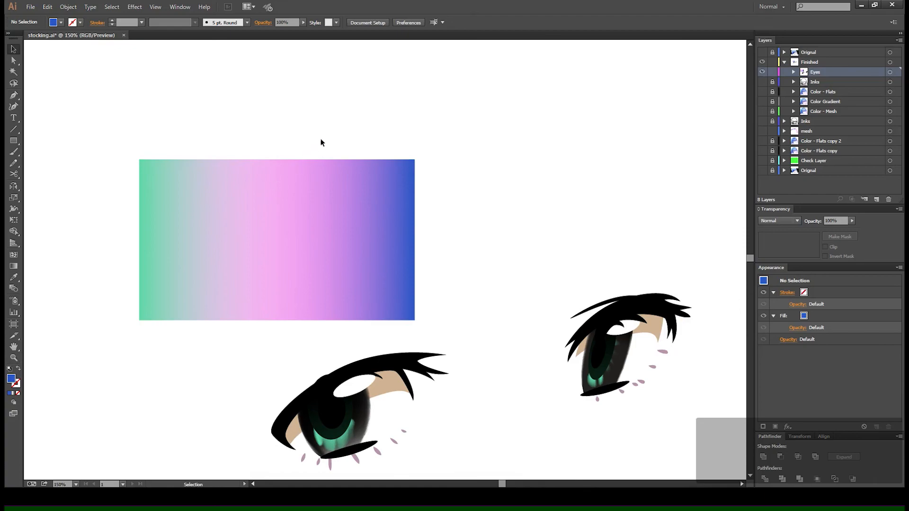
Recolour the whole mesh rectangle a uniform pink and deselect it.
left_click(273, 199)
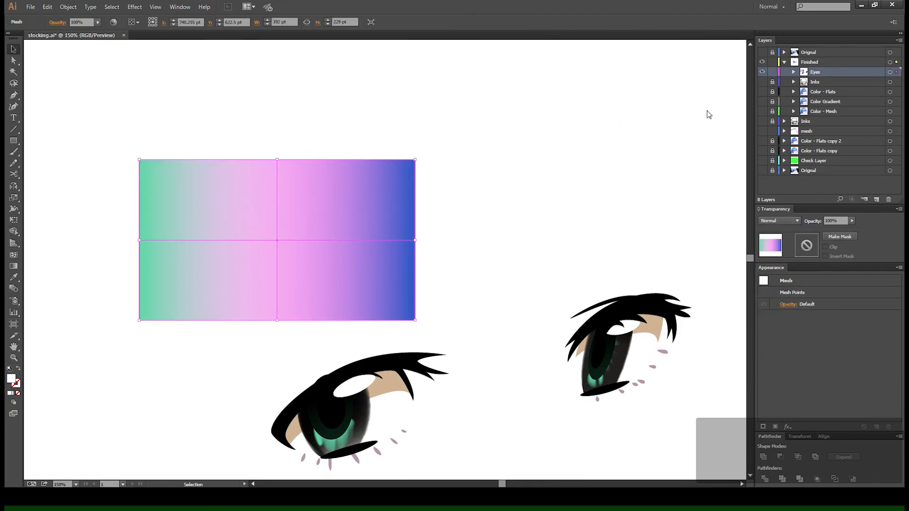
key("ctrl+z")
key("ctrl+z")
left_click(385, 96)
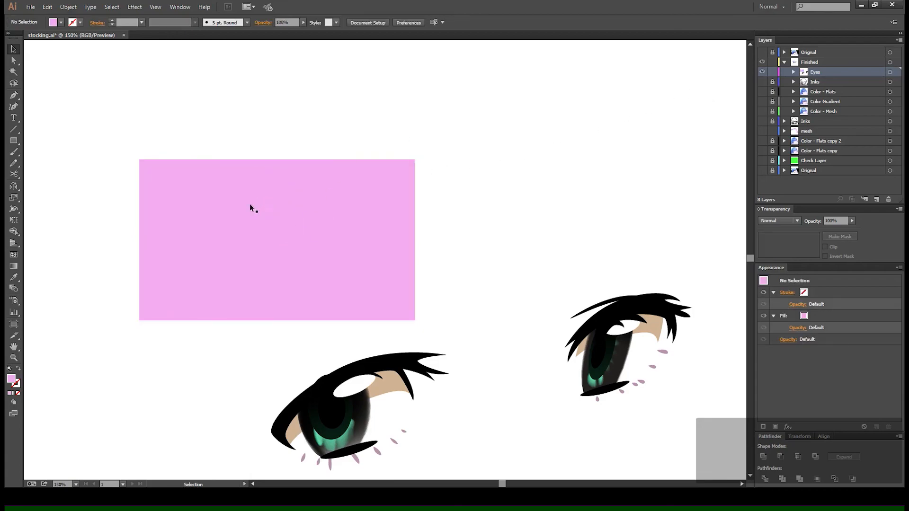
Colour the pink mesh's right column of points green and undo that colour change.
key("a")
left_click_drag(448, 138, 396, 336)
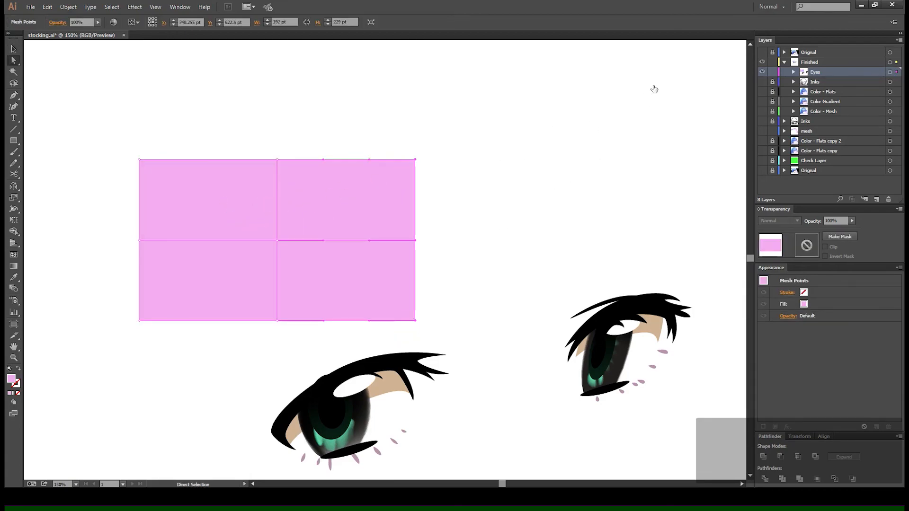
left_click(678, 89)
left_click(475, 141)
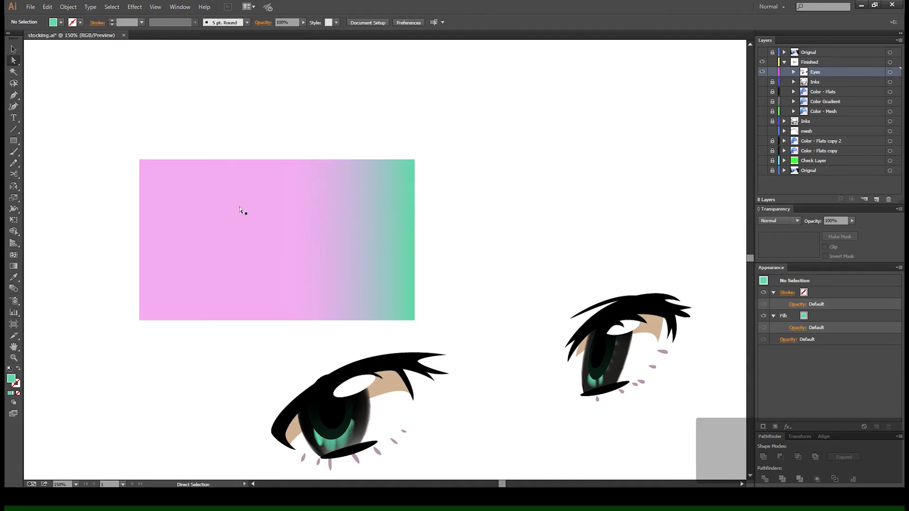
key("ctrl+z")
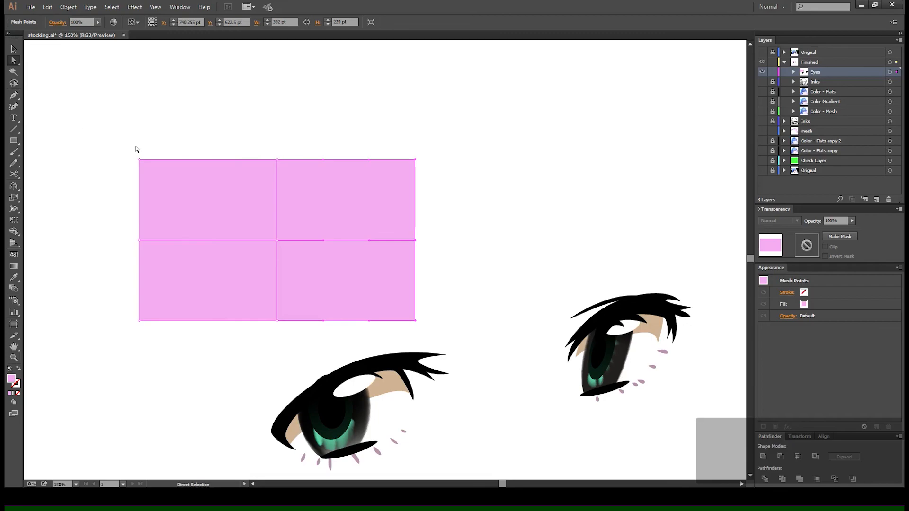
Duplicate the pink mesh rectangle in place and fill the copy on top with green.
key("m")
key("v")
left_click(231, 110)
left_click(243, 203)
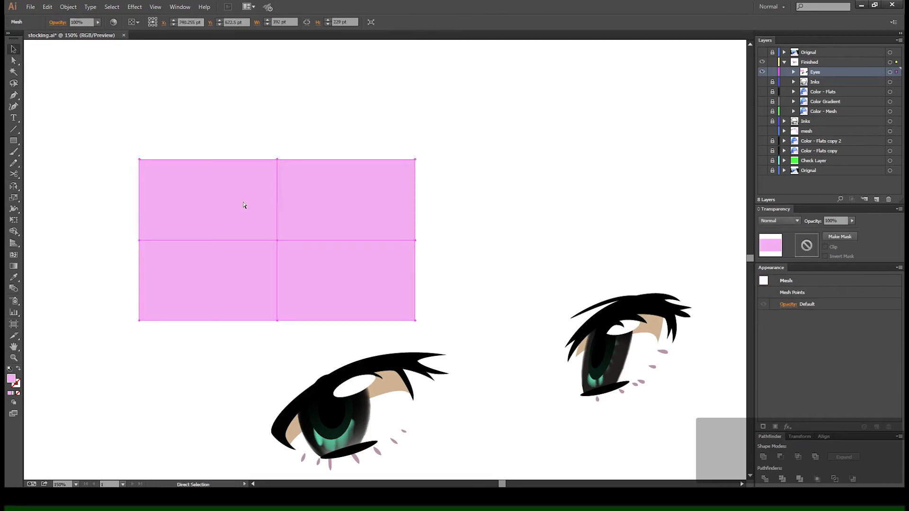
key("v")
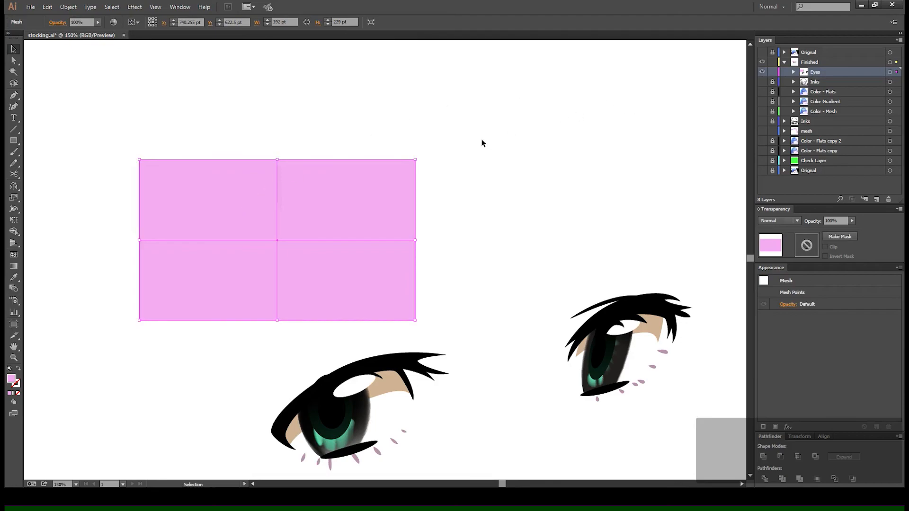
left_click(415, 159, "ctrl")
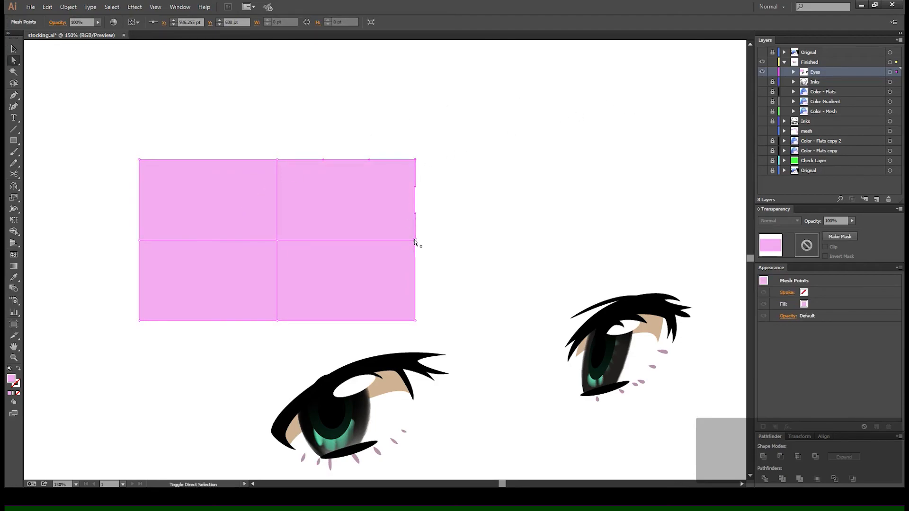
left_click(433, 125)
left_click(325, 211)
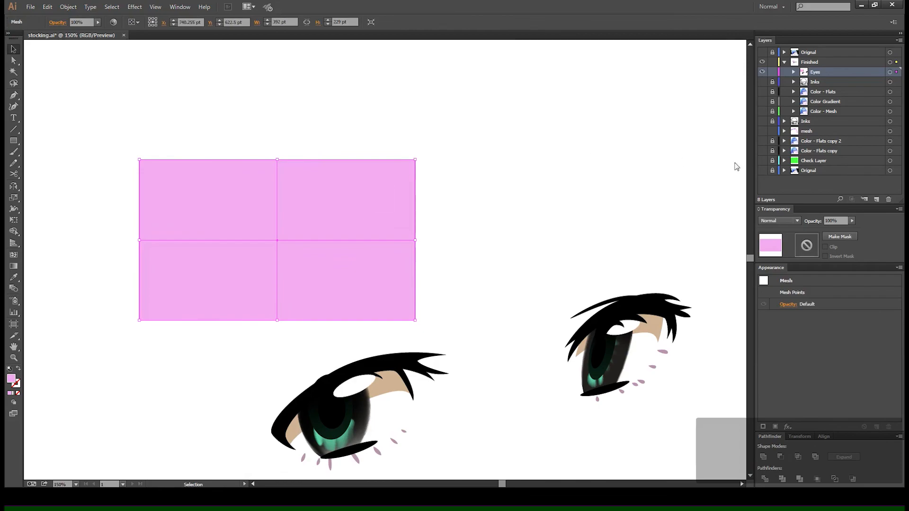
key("a")
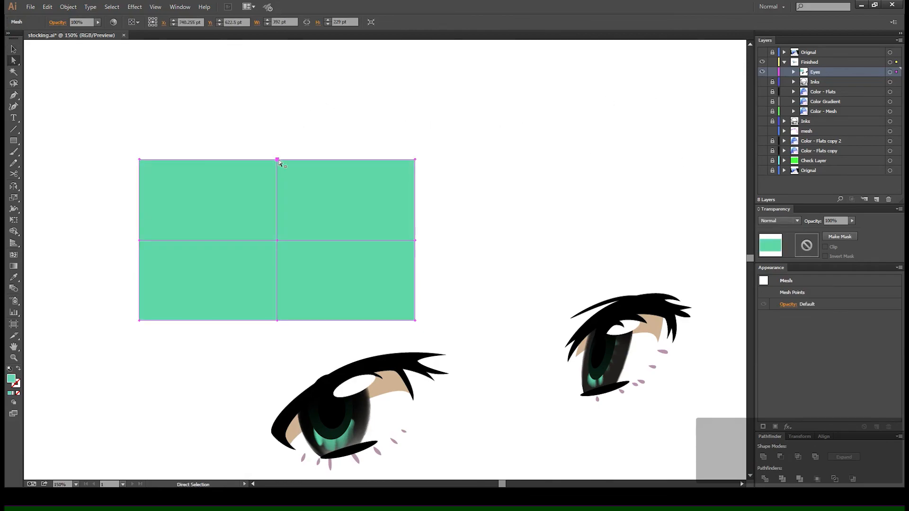
Set the opacity of the green mesh's left and centre columns of points to 0%.
left_click(278, 240)
left_click(278, 244)
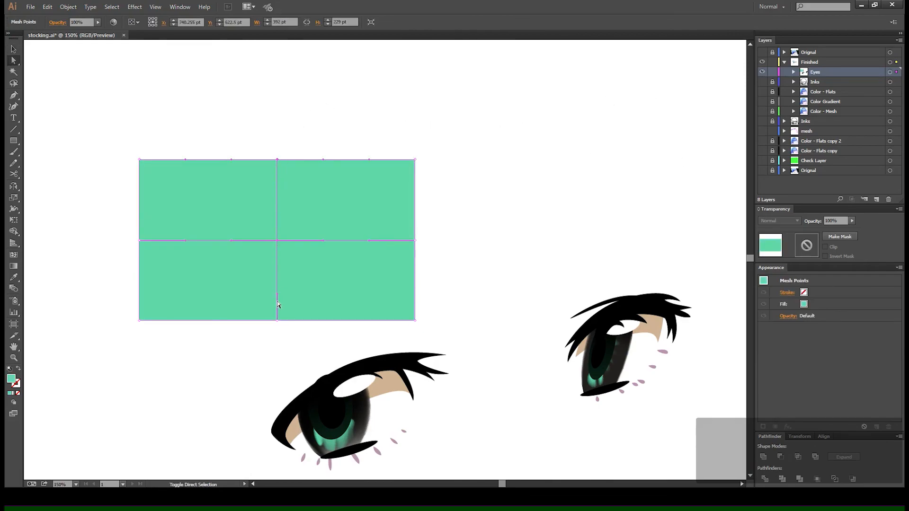
left_click(278, 322)
left_click(140, 321)
left_click(139, 160)
left_click(845, 221)
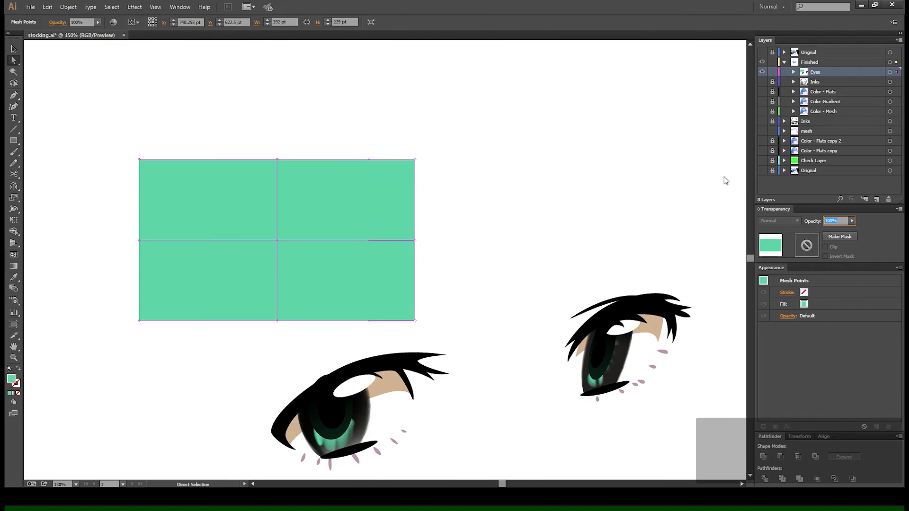
type("0")
key("Return")
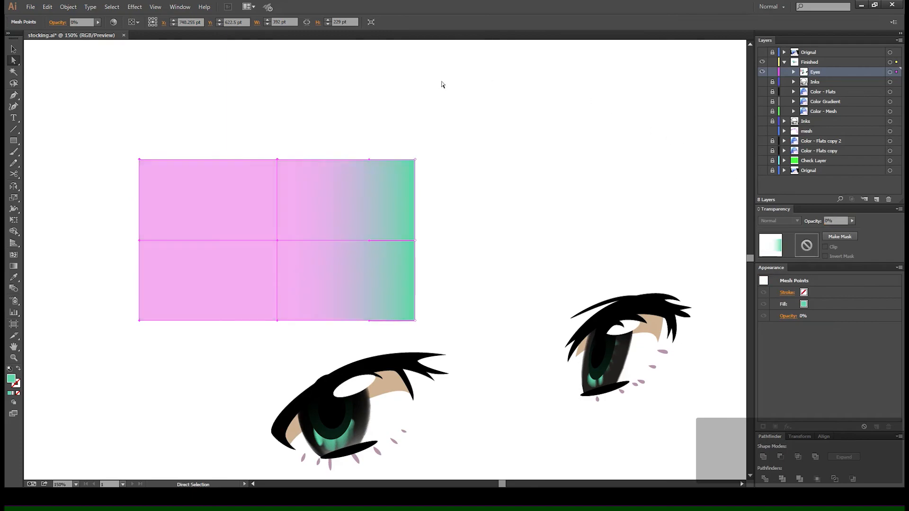
Shift the green transparent mesh sideways over the pink rectangle and undo the move.
left_click(441, 84)
key("v")
left_click(385, 209)
left_click_drag(384, 209, 419, 214)
key("ctrl+z")
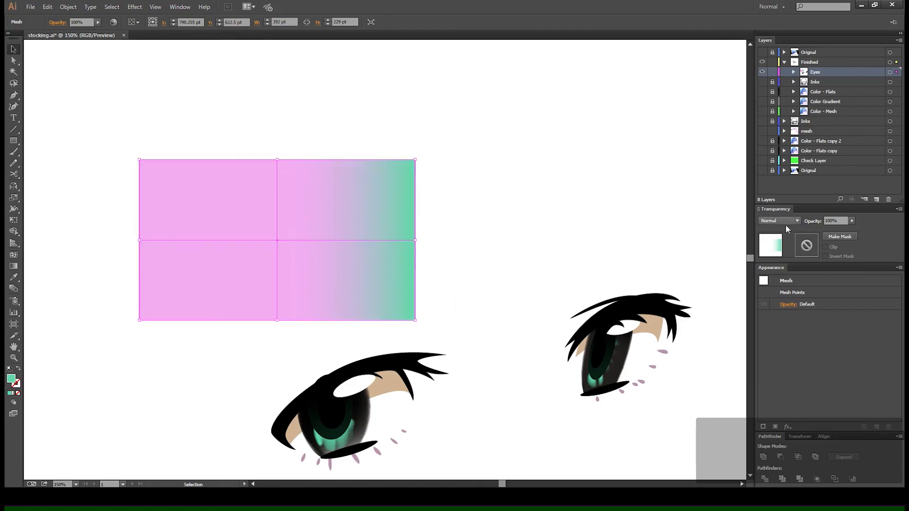
Set the green transparent mesh's blend mode to Multiply.
key("ctrl+z")
key("ctrl+shift+a")
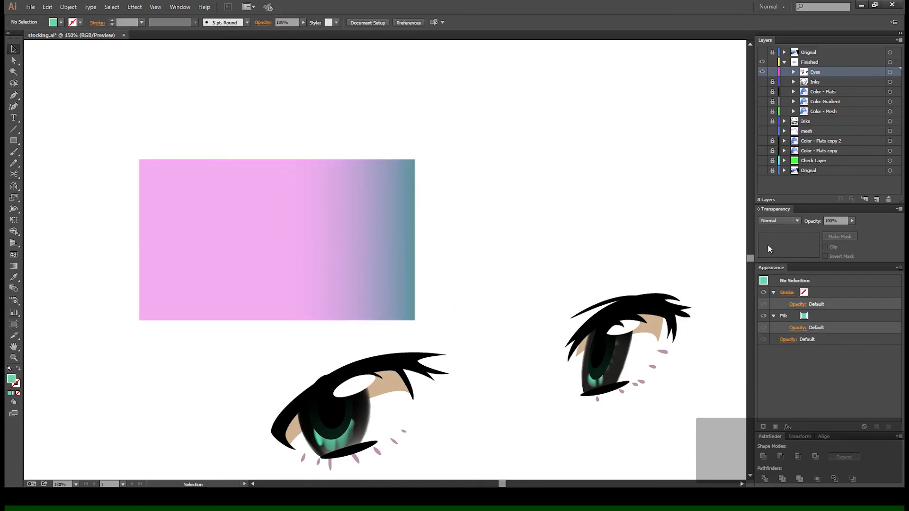
left_click(778, 266)
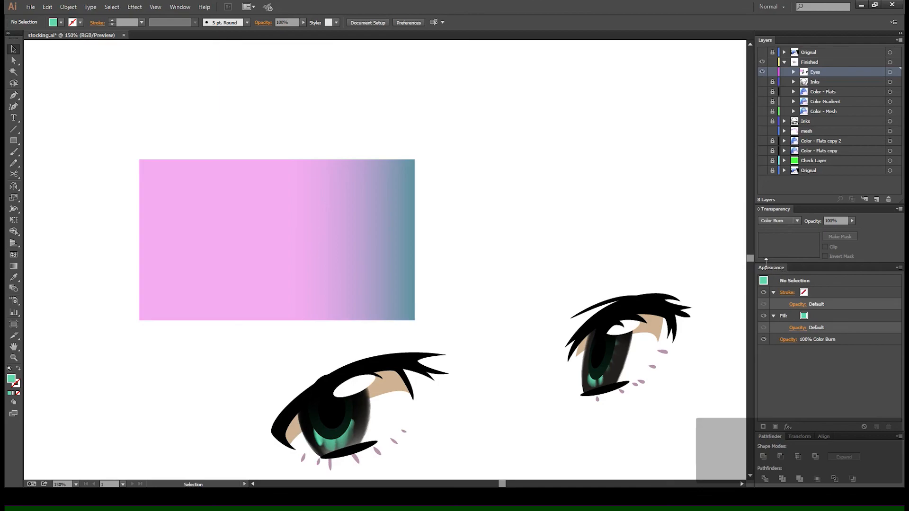
left_click(380, 217)
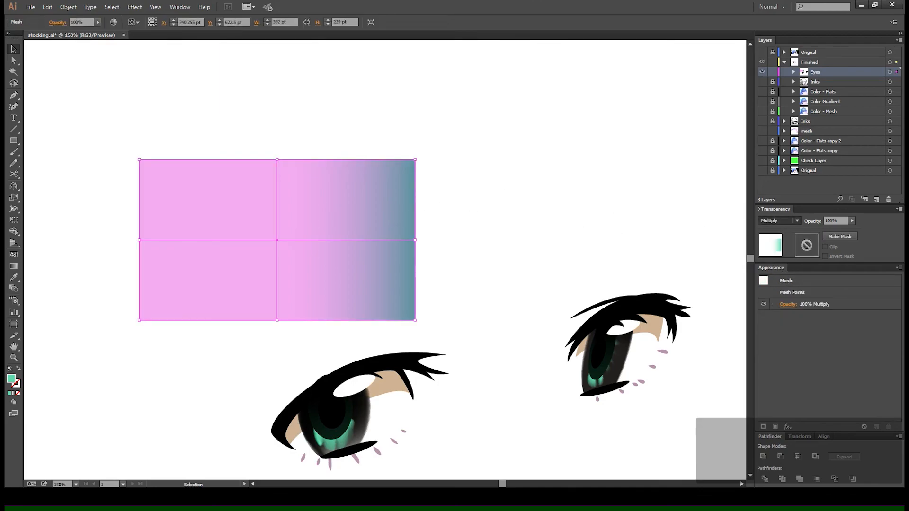
Try the Lighten, Darken, Overlay and Difference blend modes on the green transparent mesh.
left_click(773, 278)
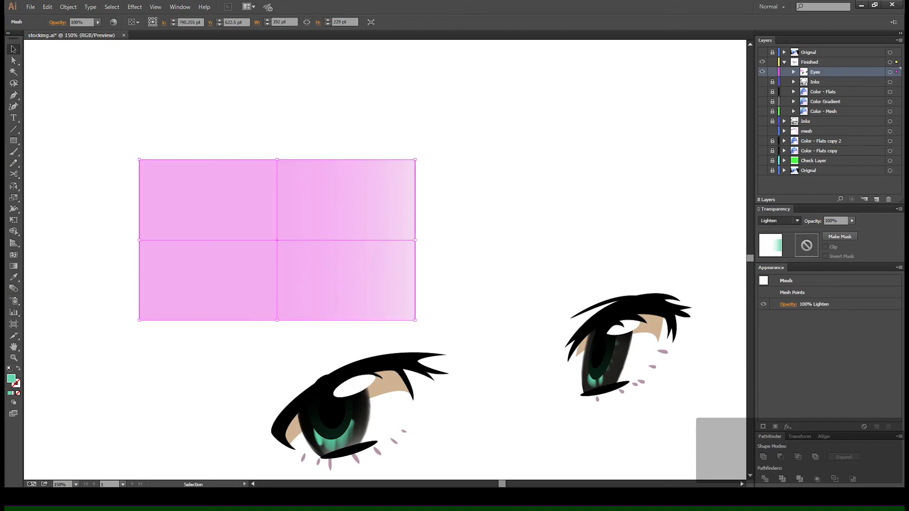
left_click(788, 232)
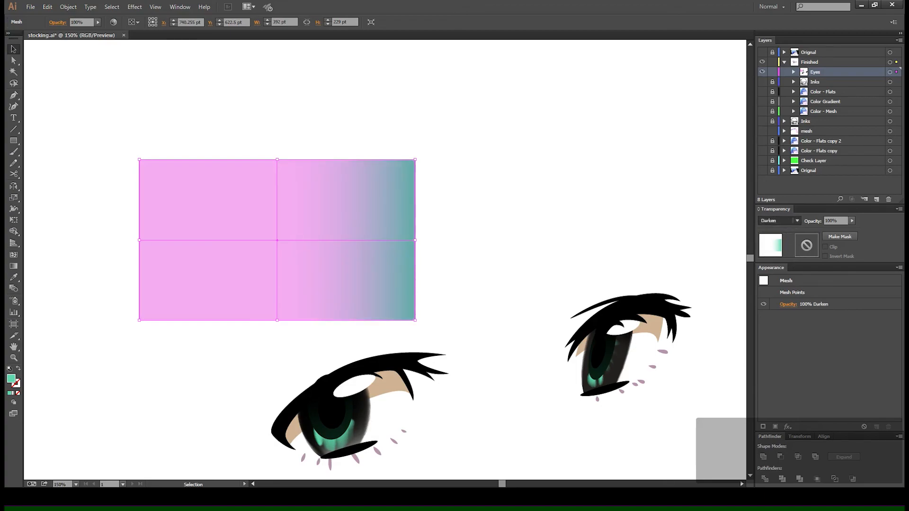
left_click(784, 285)
left_click(787, 220)
left_click(786, 309)
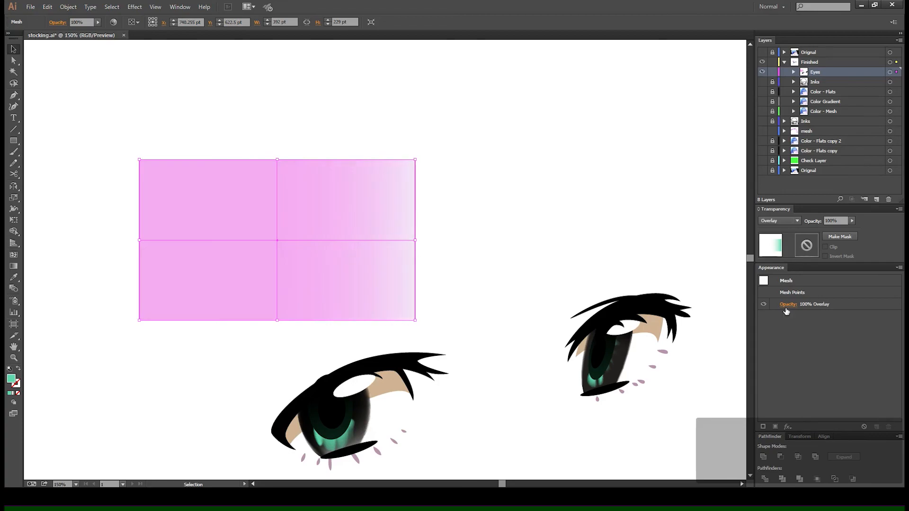
left_click(787, 221)
left_click(782, 342)
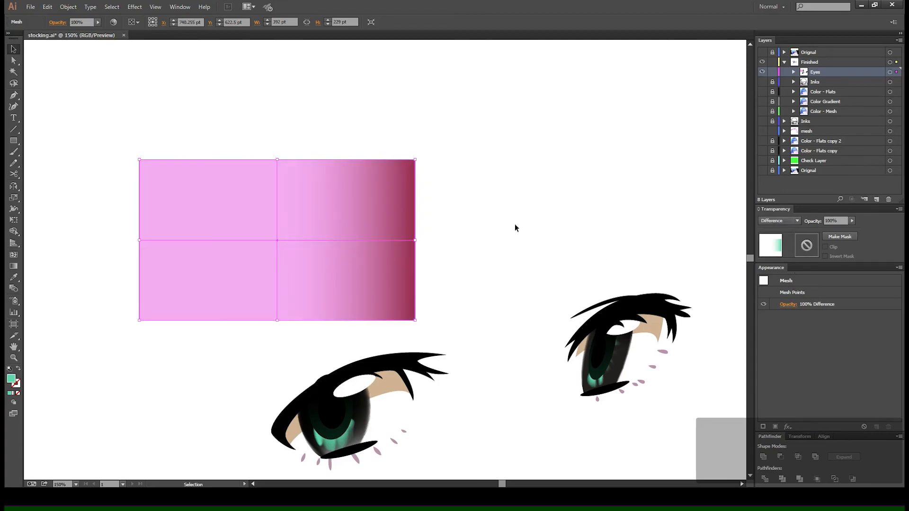
Move the Difference-blended mesh partly off the pink rectangle to compare the overlap, and align it back over the rectangle.
left_click(435, 197)
left_click_drag(420, 161, 310, 242)
left_click(370, 225)
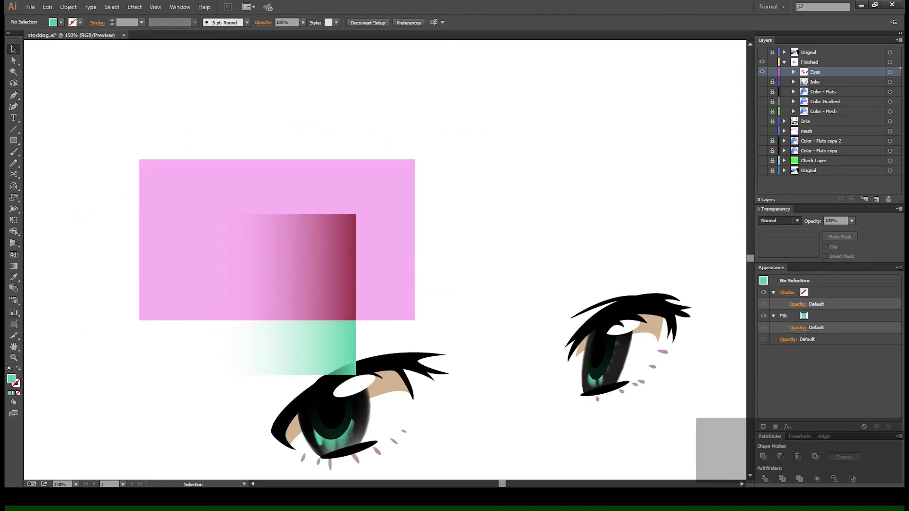
left_click_drag(292, 357, 349, 290)
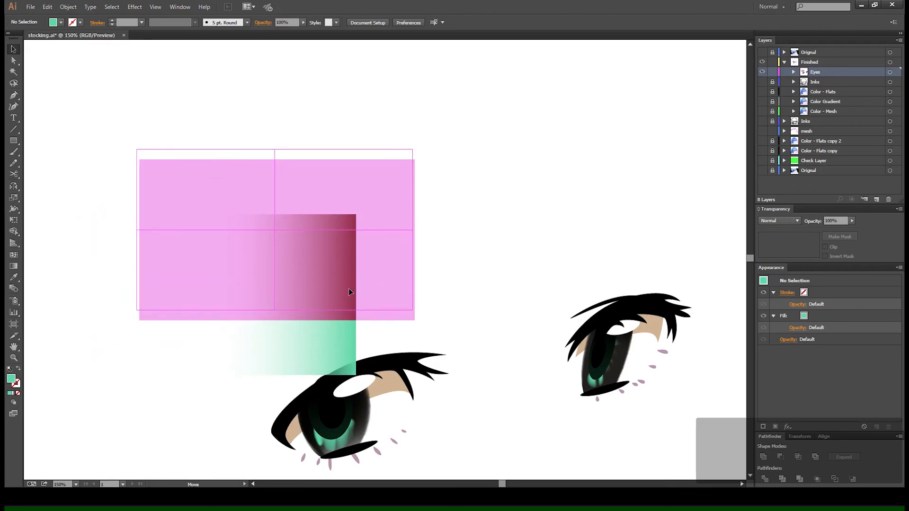
left_click(501, 137)
mouse_move(384, 159)
left_mouse_down()
mouse_move(391, 180)
mouse_move(390, 163)
mouse_move(384, 166)
left_mouse_up()
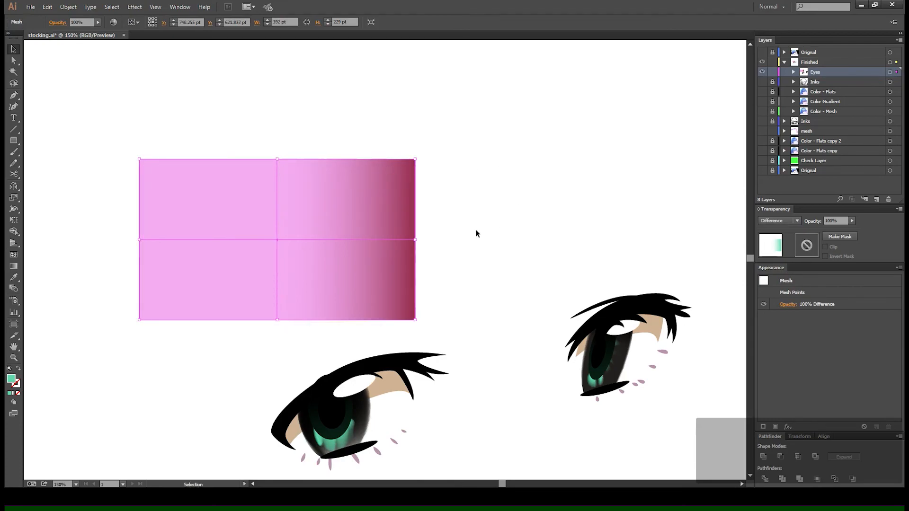
Recolour the transparent overlay mesh pink and set its blend mode to Multiply.
left_click(716, 85)
left_click(495, 157)
left_click(352, 232)
left_click(777, 221)
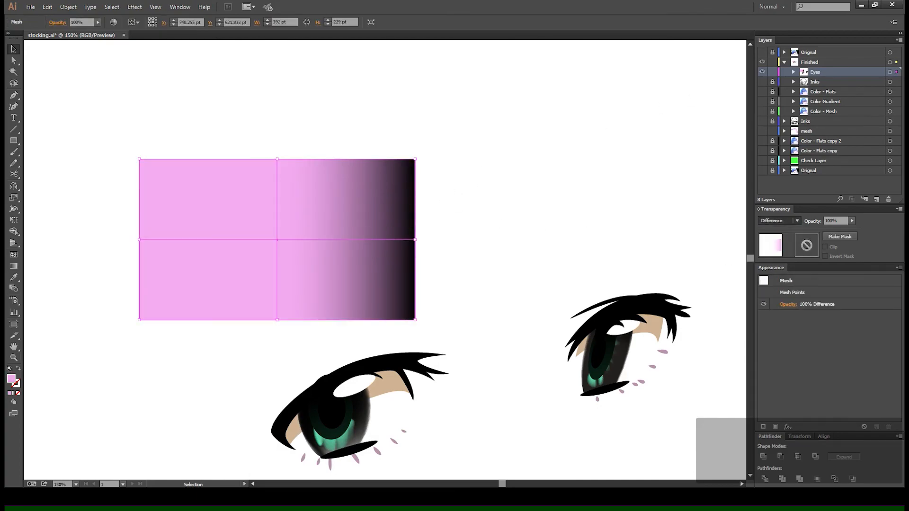
left_click(776, 256)
left_click(499, 181)
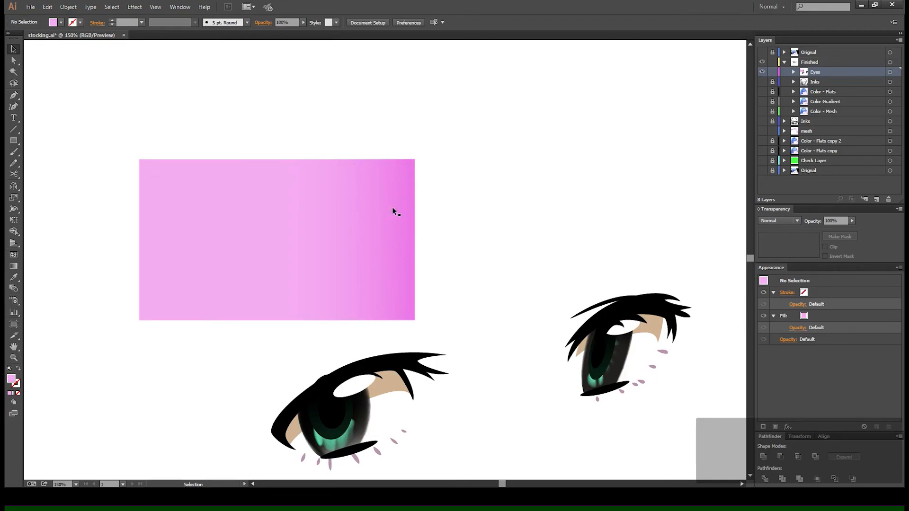
Delete the sample mesh rectangles above the left eye.
left_click(377, 232)
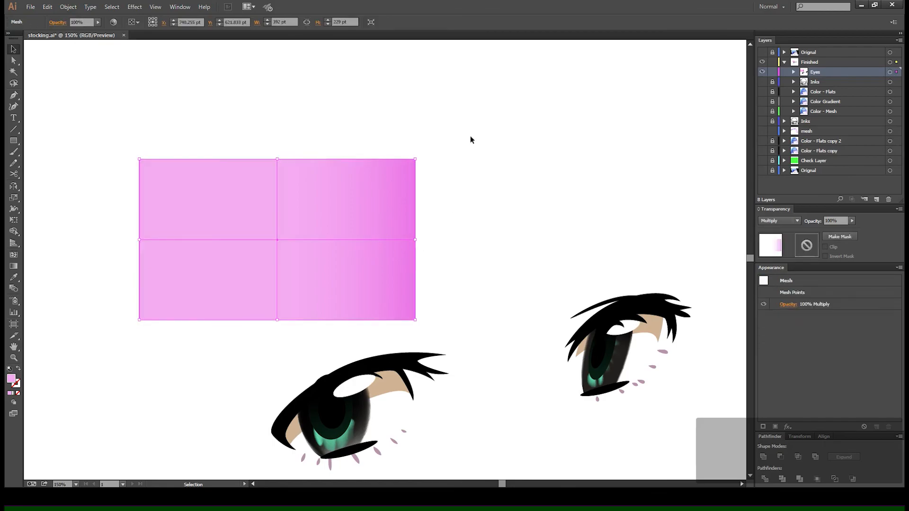
key("Delete")
key("ctrl+minus")
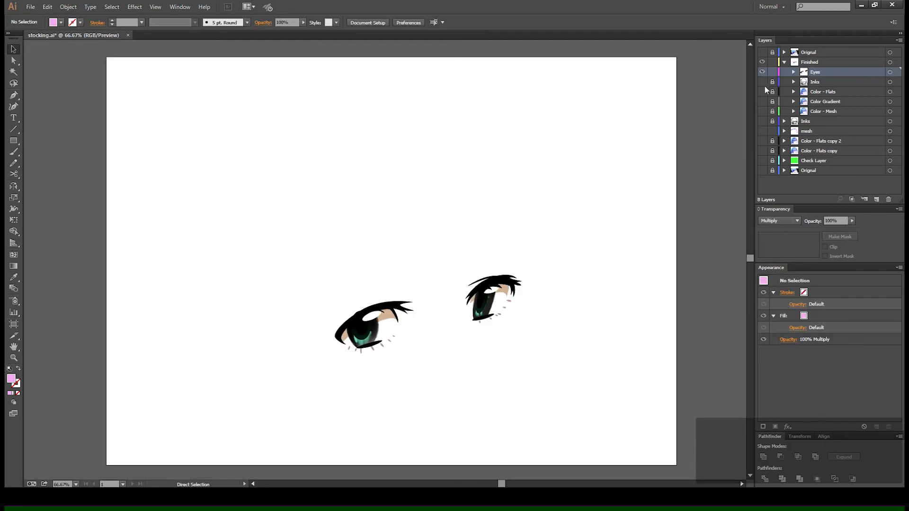
Show the Inks, Color - Flats, Color Gradient and Color - Mesh sublayers of the Finished layer.
left_click(761, 82)
left_click(761, 91)
left_click(761, 101)
left_click(762, 111)
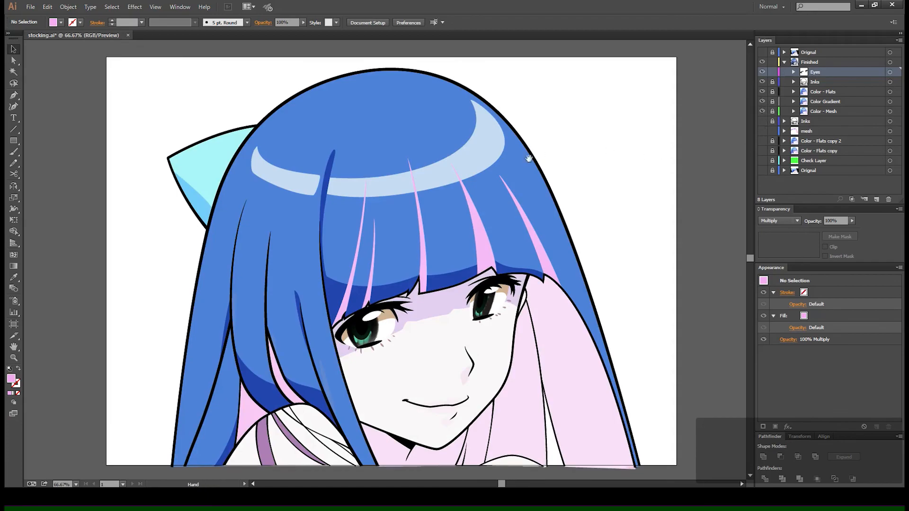
Hide the Color - Flats and Color Gradient sublayers to reveal the mesh-shaded artwork.
left_click_drag(720, 147, 641, 129)
left_click(762, 92)
left_click(761, 101)
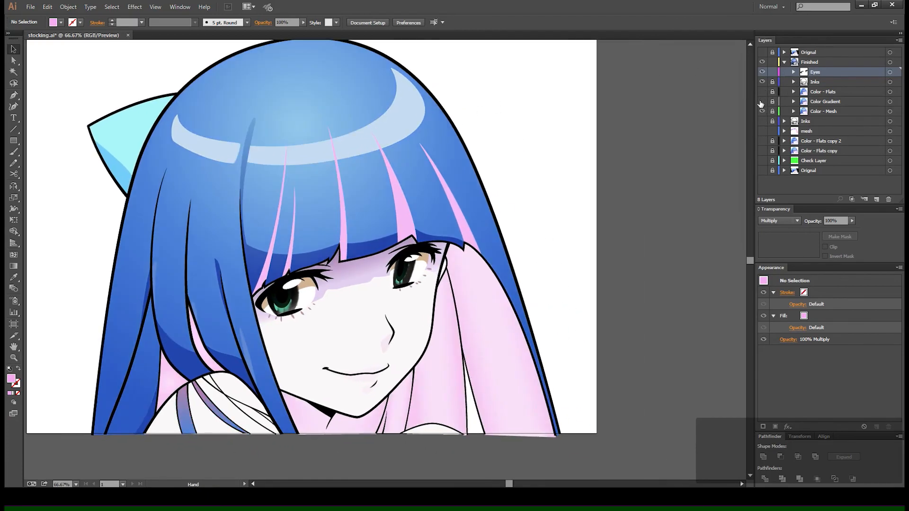
left_click_drag(549, 197, 571, 159)
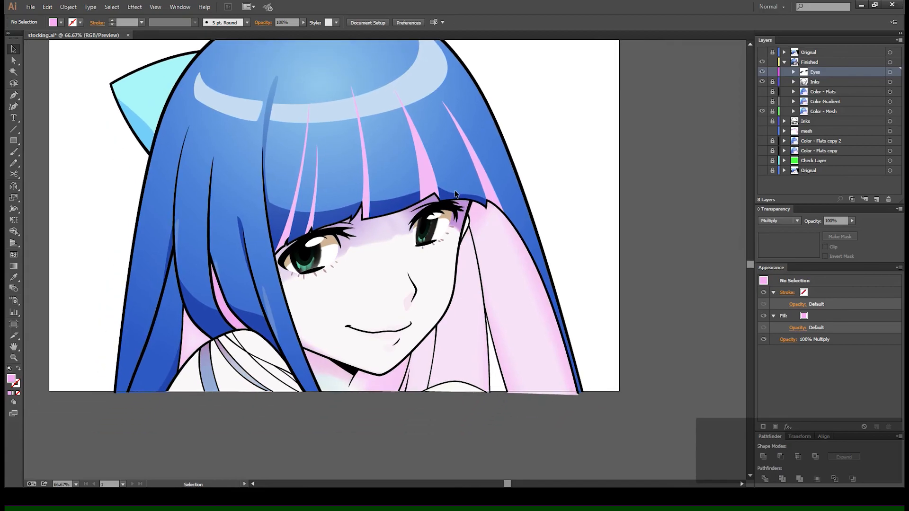